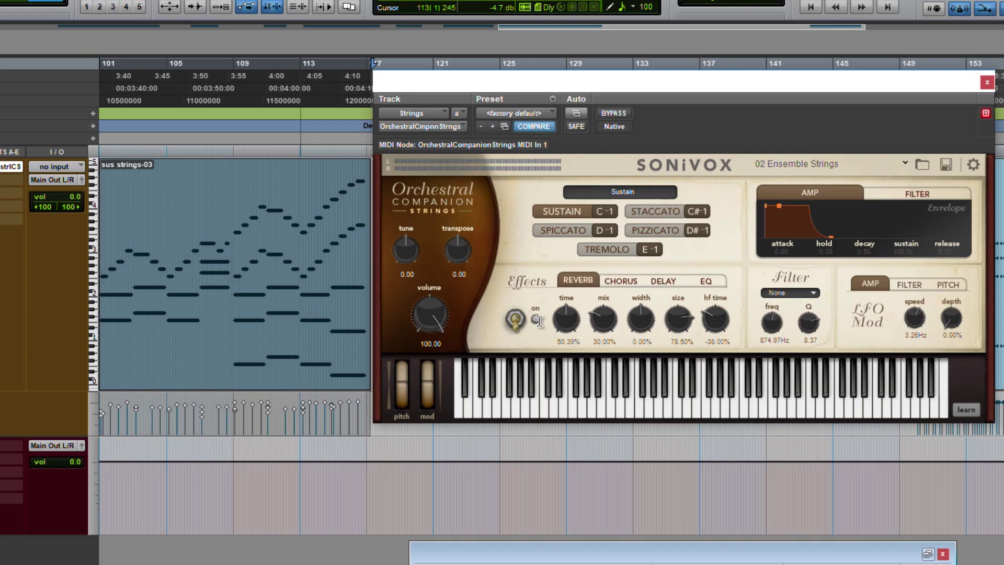
- Close the SONiVOX library folder window and review the plug-in's content directory and polyphony settings, accepting them as they are
{"action": "key", "text": "space"}
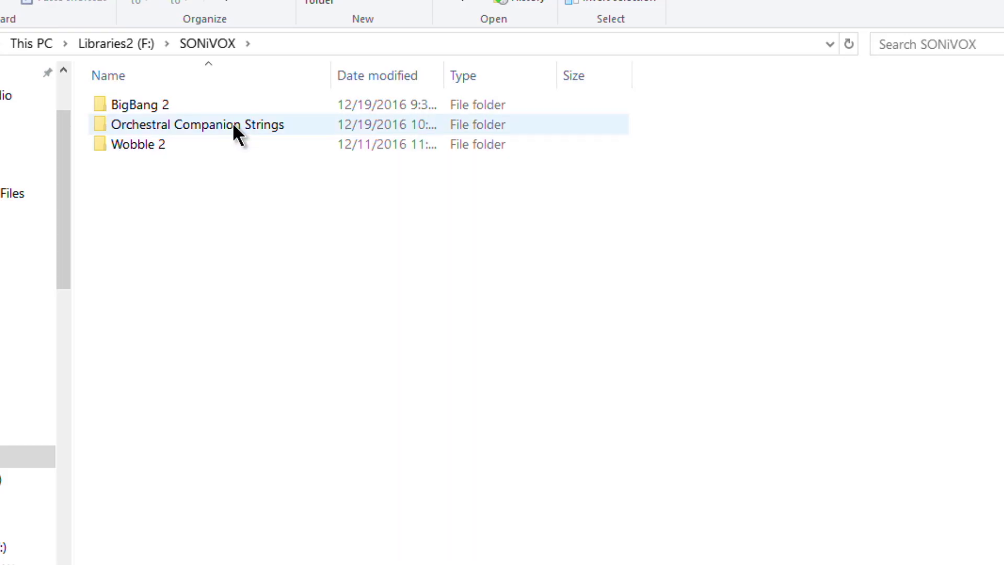
{"action": "mouse_move", "coordinate": [234, 126]}
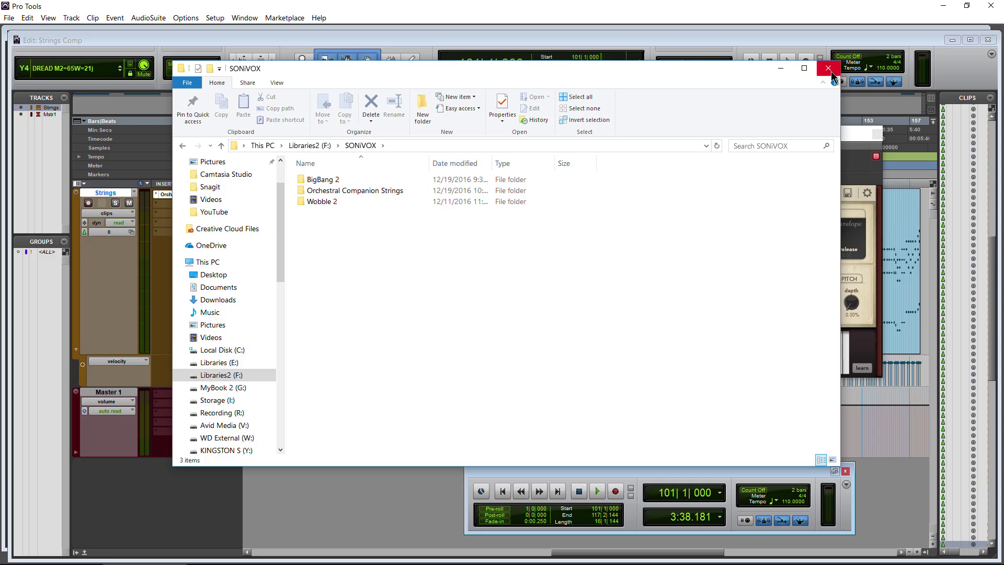
{"action": "left_click", "coordinate": [829, 69]}
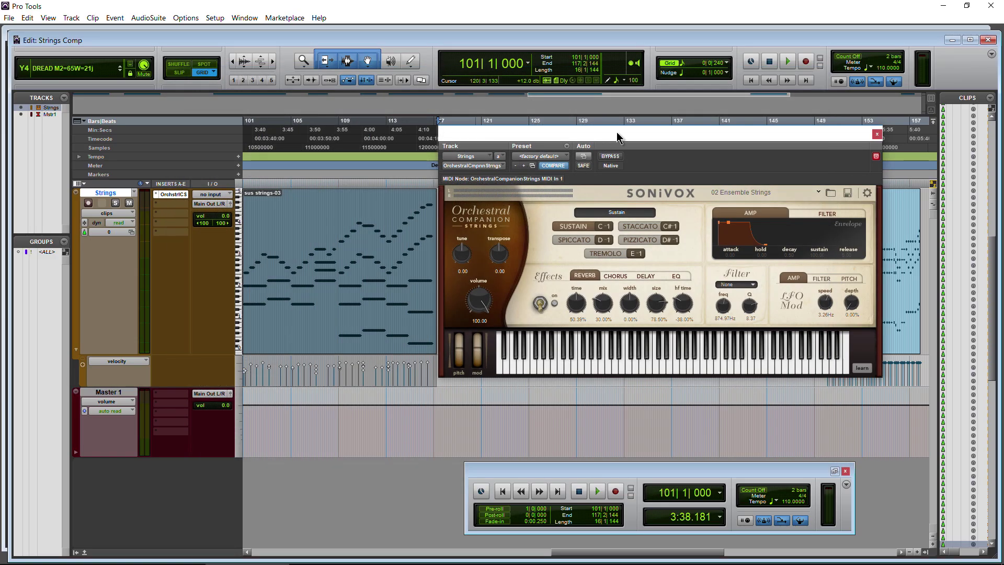
{"action": "left_click", "coordinate": [868, 193]}
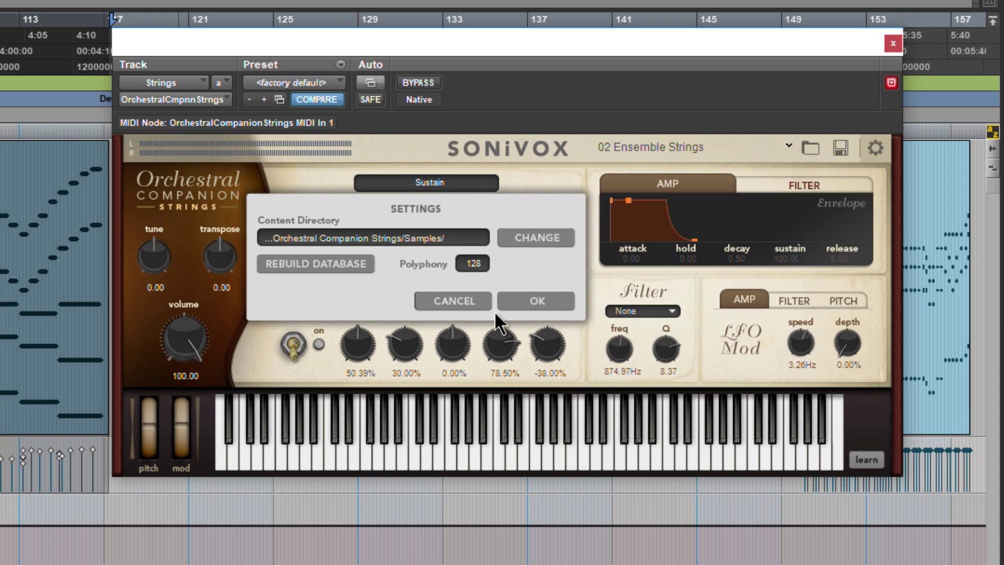
{"action": "left_click", "coordinate": [542, 301]}
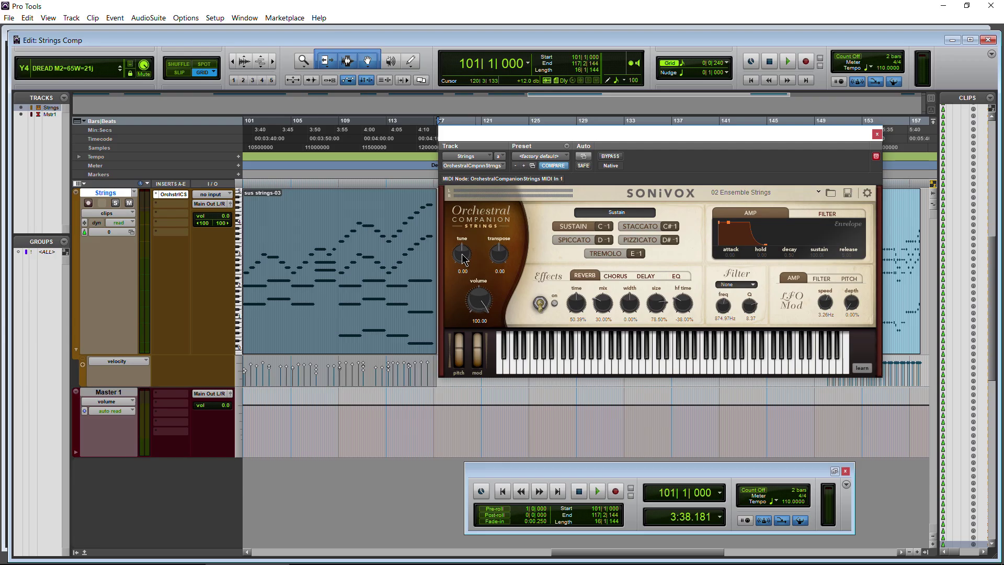
- Lower the instrument's tune to -1.50 and select the MIDI-01 clip at the start of the Strings track
{"action": "left_click_drag", "start_coordinate": [156, 258], "coordinate": [162, 316]}
{"action": "left_click_drag", "start_coordinate": [462, 245], "coordinate": [467, 231]}
{"action": "scroll", "coordinate": [386, 299], "scroll_direction": "left", "scroll_amount": 10}
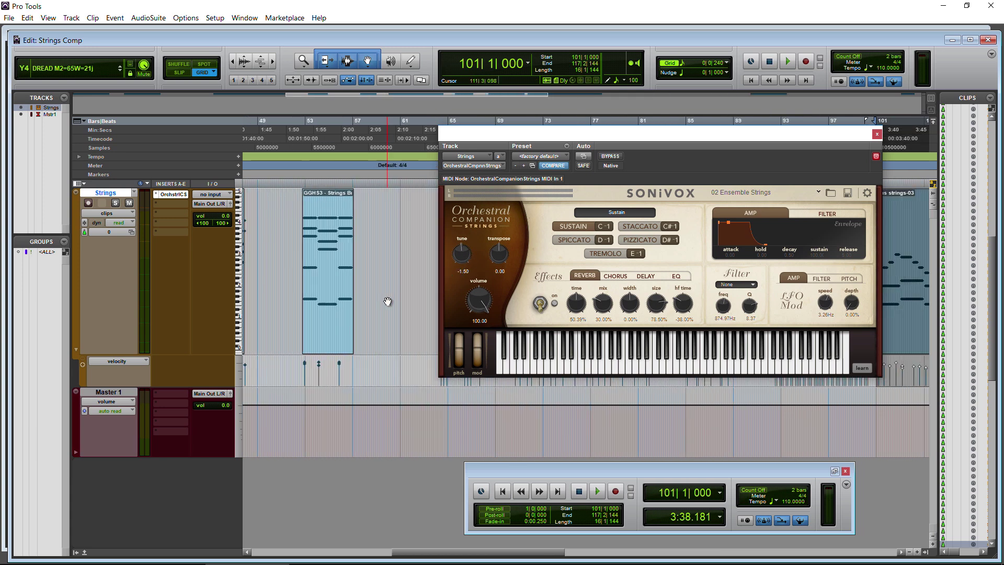
{"action": "scroll", "coordinate": [388, 302], "scroll_direction": "left", "scroll_amount": 10}
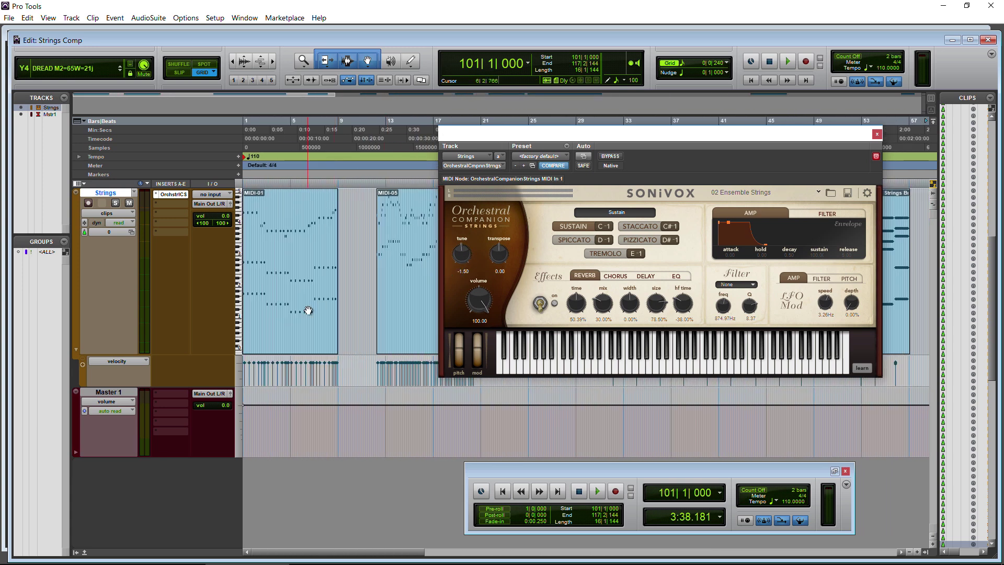
{"action": "left_click", "coordinate": [308, 311]}
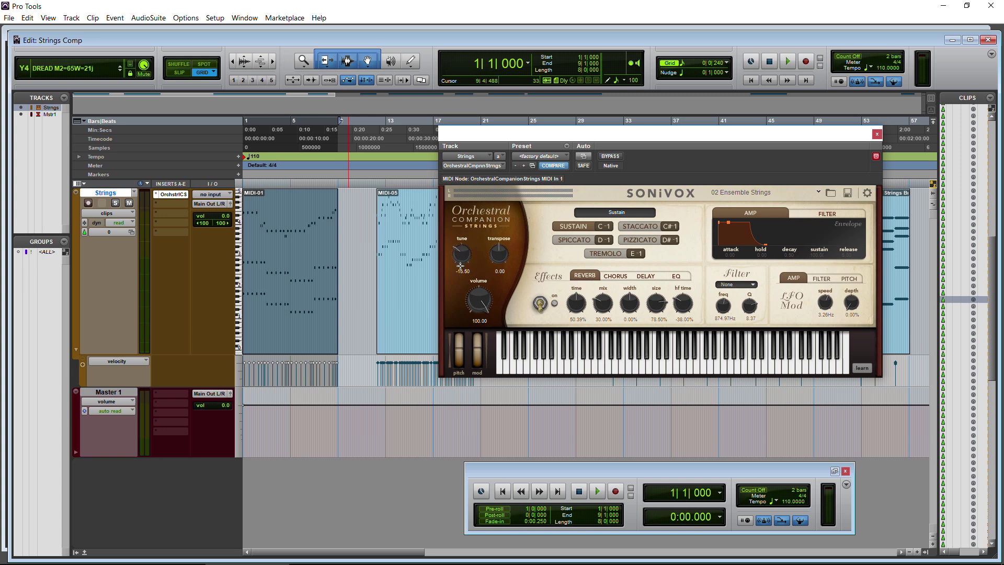
- Play the MIDI-01 clip while sweeping the tune up to 25.00, stop playback and reset the tune to 0.00
{"action": "key", "text": "space"}
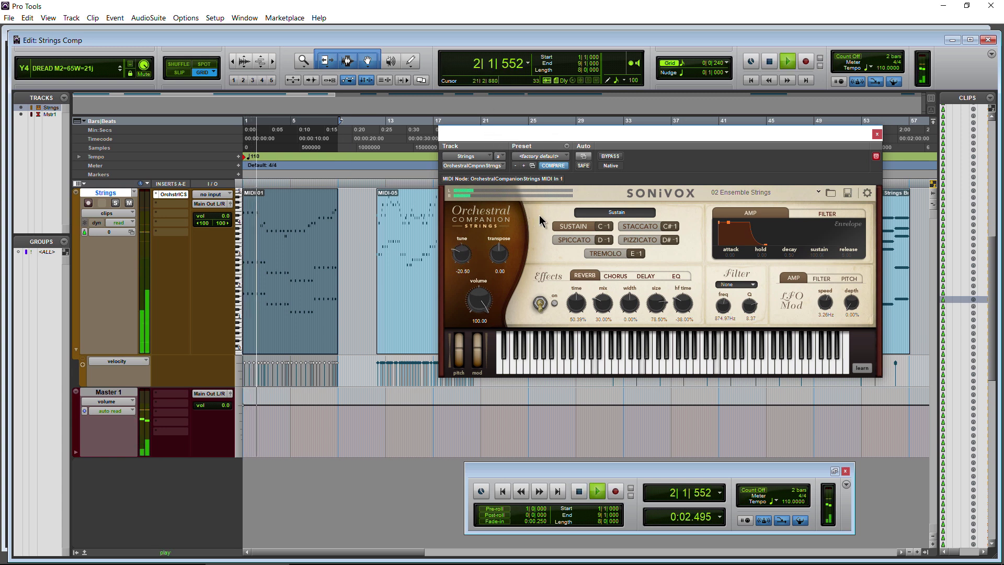
{"action": "left_click_drag", "start_coordinate": [455, 255], "coordinate": [456, 208]}
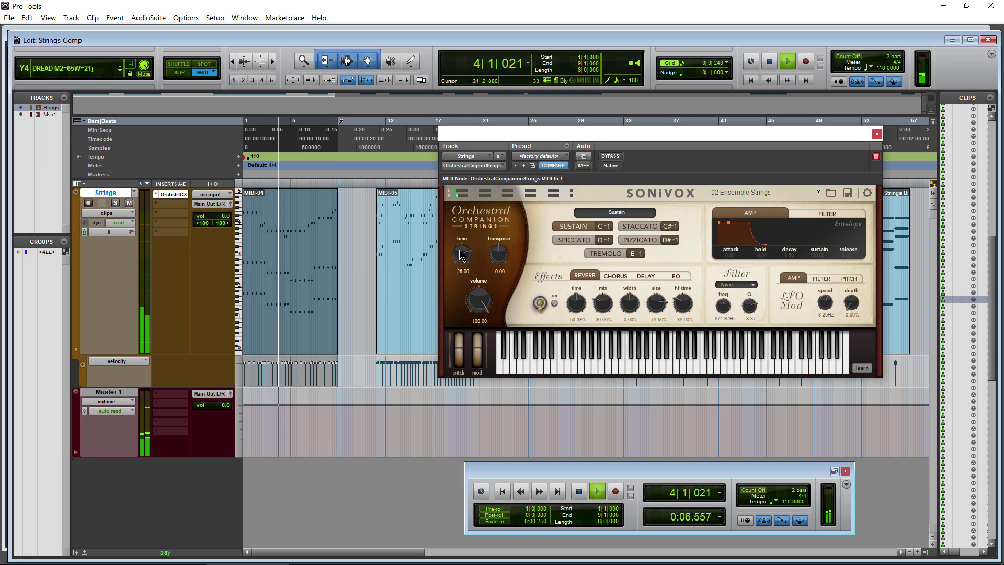
{"action": "left_click_drag", "start_coordinate": [460, 252], "coordinate": [464, 254]}
{"action": "key", "text": "space"}
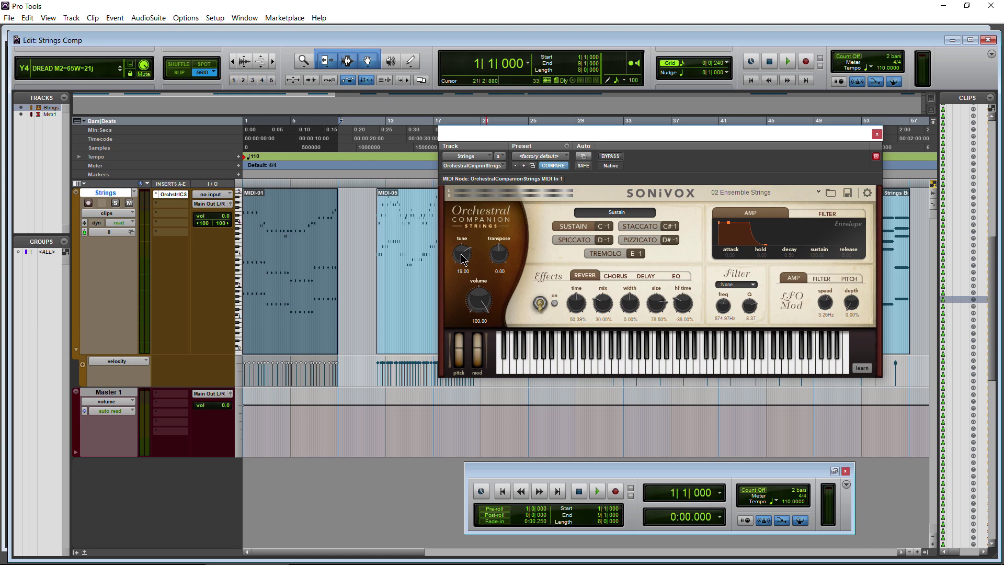
{"action": "left_click", "coordinate": [463, 257], "text": "alt"}
- Set the instrument's tune value to 34
{"action": "left_click_drag", "start_coordinate": [502, 258], "coordinate": [503, 250]}
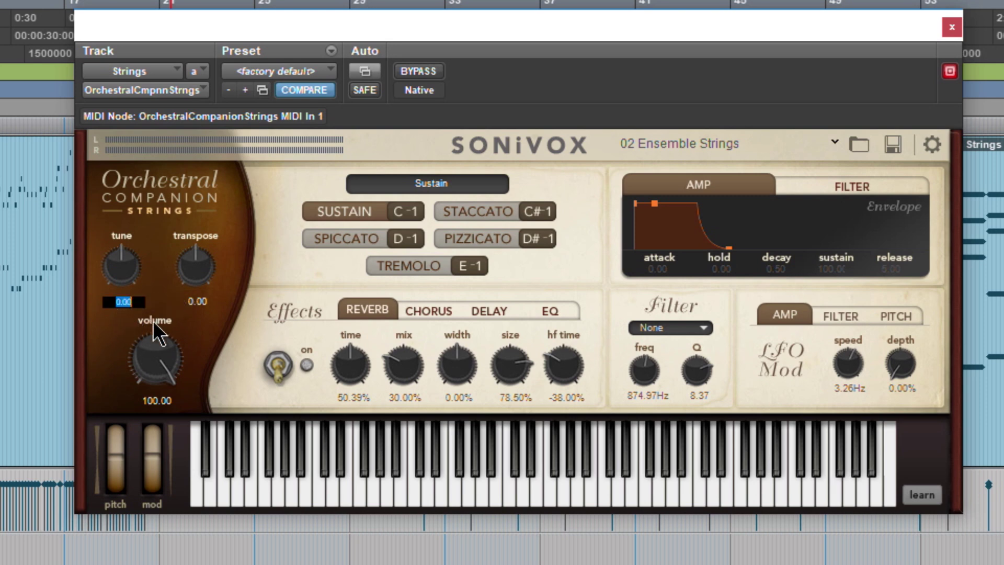
{"action": "type", "text": "34"}
{"action": "key", "text": "Return"}
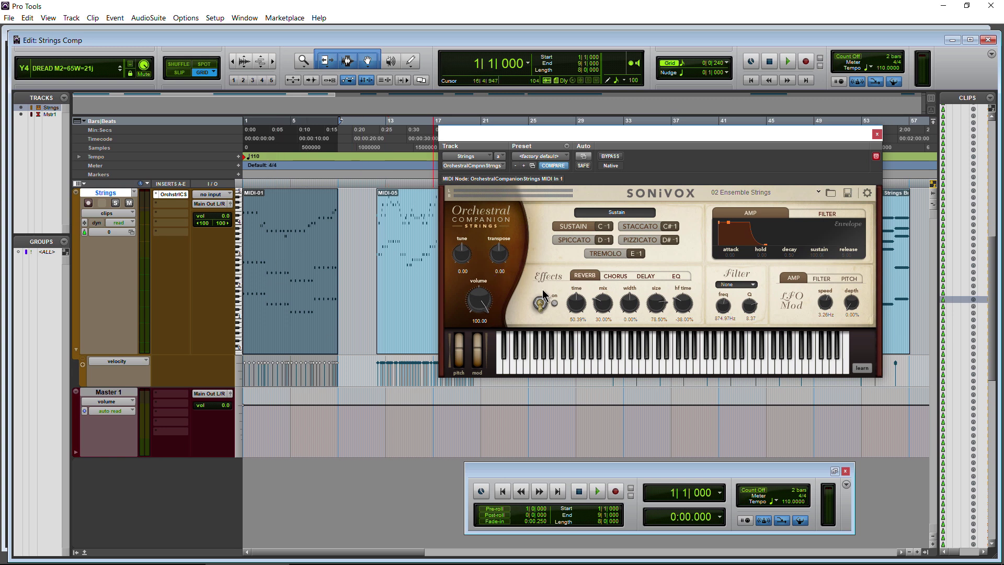
- Play the MIDI-01 clip while transposing it down to -7.00, stop playback and reset the transpose to 0.00
{"action": "key", "text": "space"}
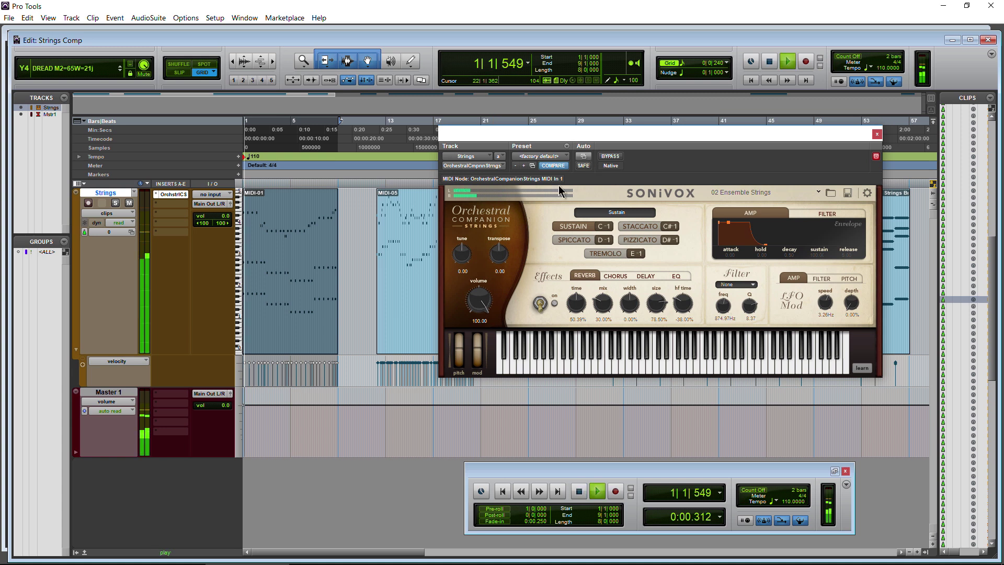
{"action": "mouse_move", "coordinate": [496, 260]}
{"action": "left_mouse_down"}
{"action": "mouse_move", "coordinate": [500, 242]}
{"action": "mouse_move", "coordinate": [499, 269]}
{"action": "left_mouse_up"}
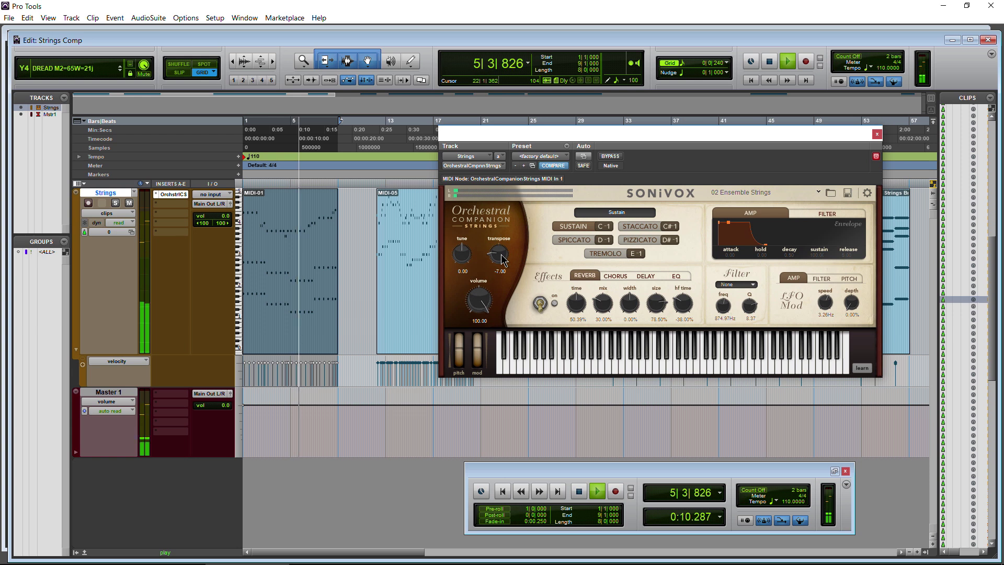
{"action": "key", "text": "space"}
{"action": "left_click", "coordinate": [500, 254], "text": "alt"}
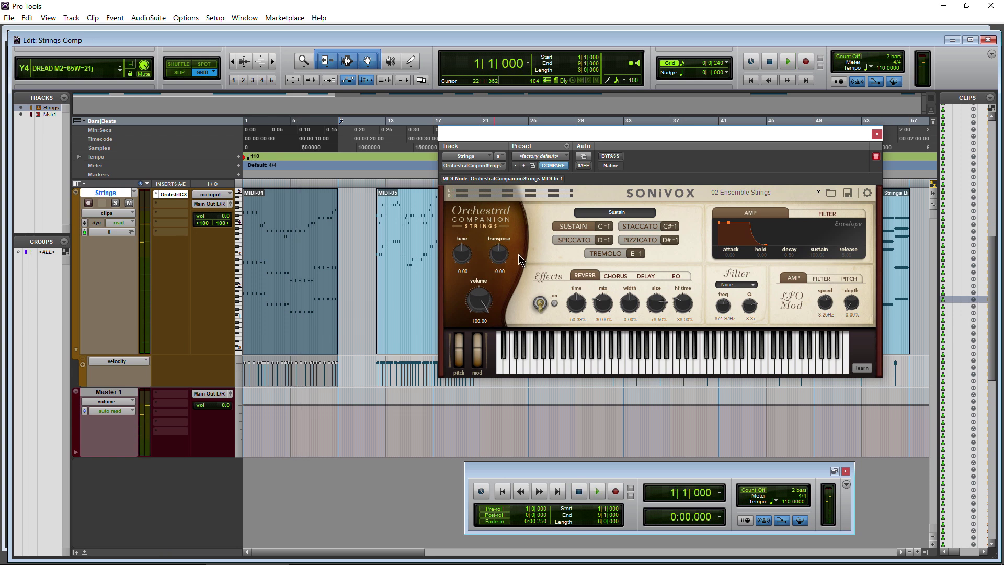
- Select and play the MIDI-05 clip while trying the instrument's volume control, and stop playback
{"action": "left_click", "coordinate": [412, 315]}
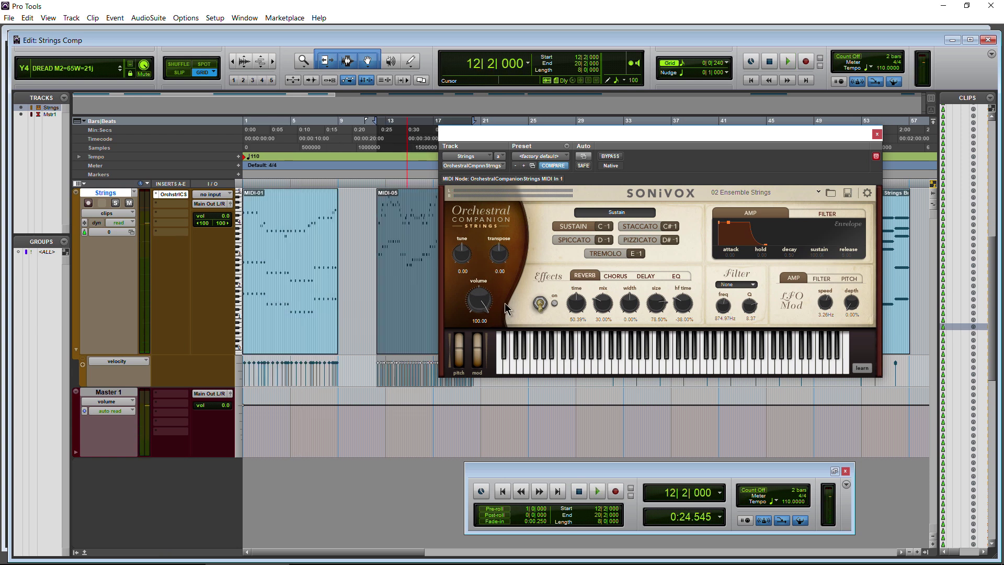
{"action": "key", "text": "space"}
{"action": "mouse_move", "coordinate": [481, 299]}
{"action": "left_mouse_down"}
{"action": "mouse_move", "coordinate": [481, 366]}
{"action": "mouse_move", "coordinate": [501, 303]}
{"action": "left_mouse_up"}
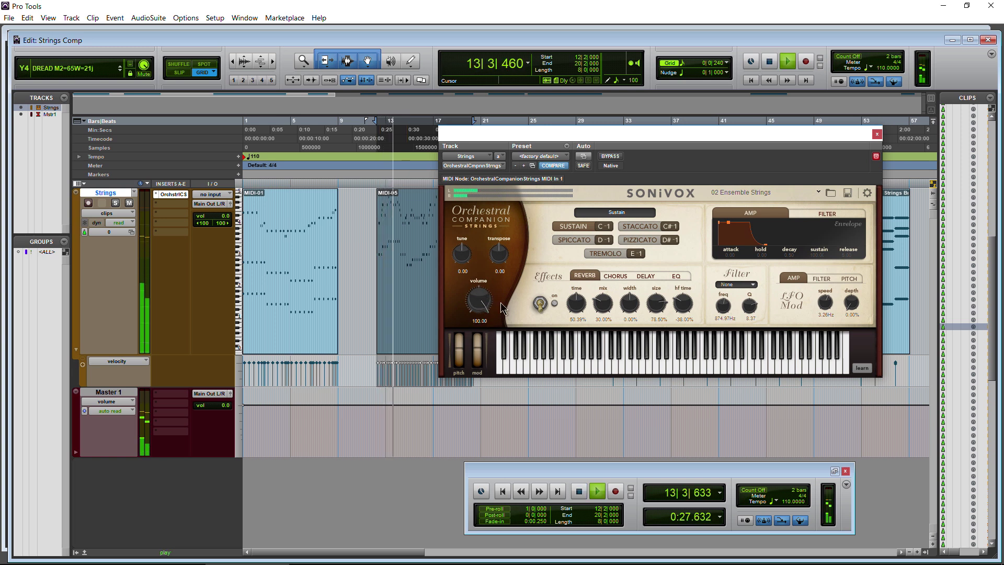
{"action": "key", "text": "space"}
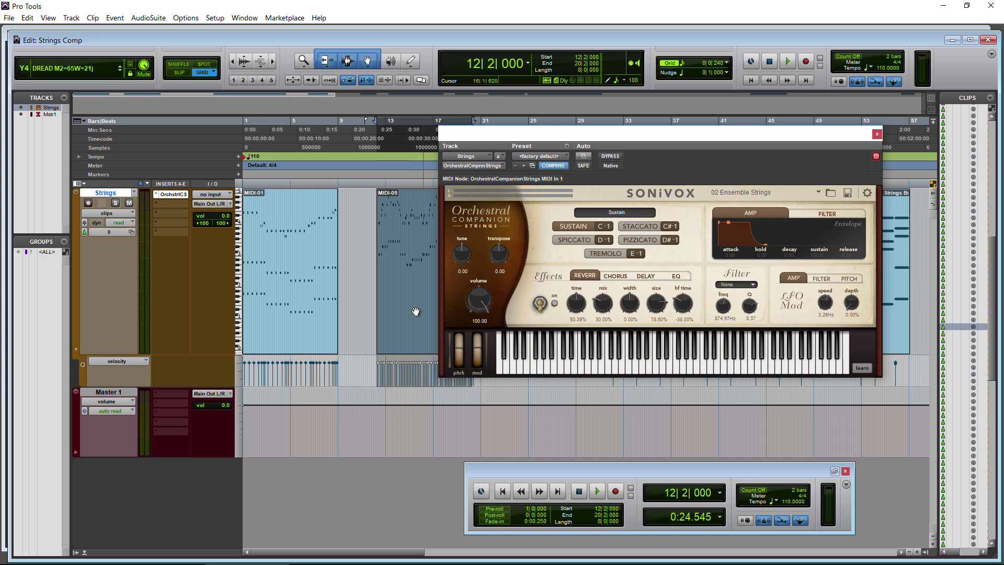
- Select the HOLIDAY-18 clip and audition it with the Ensemble Strings sound
{"action": "scroll", "coordinate": [385, 291], "scroll_direction": "right", "scroll_amount": 5}
{"action": "scroll", "coordinate": [371, 293], "scroll_direction": "right", "scroll_amount": 6}
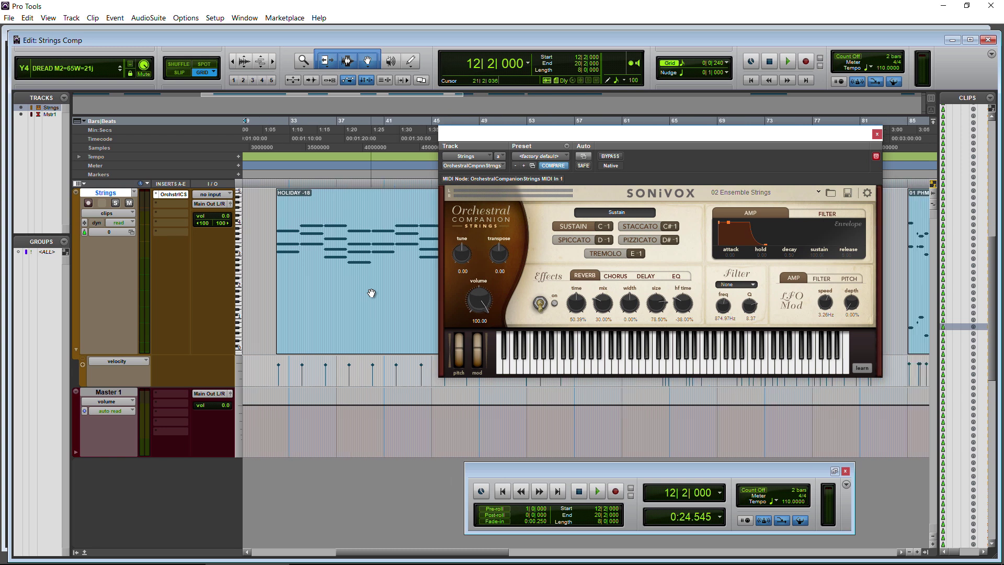
{"action": "left_click", "coordinate": [347, 329]}
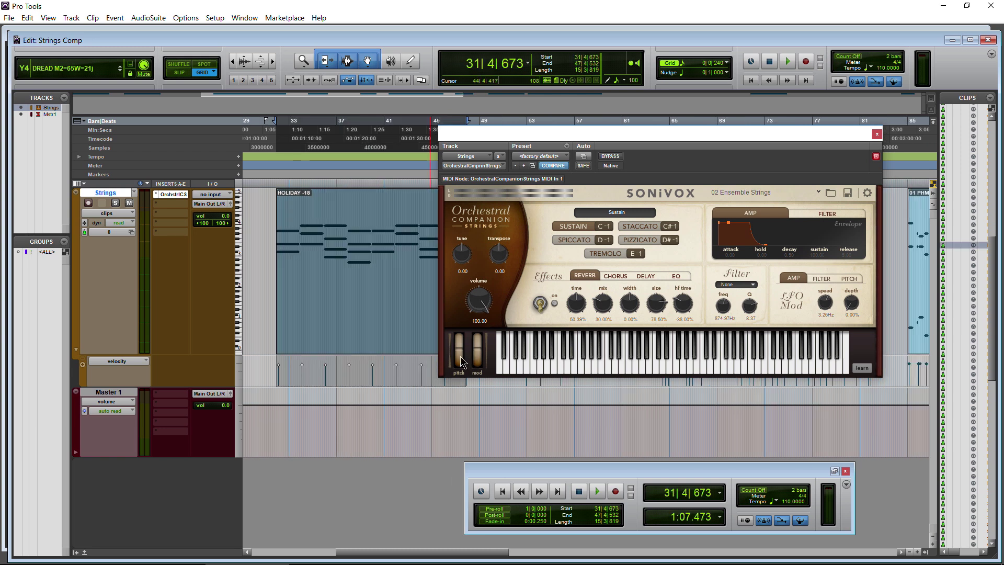
{"action": "key", "text": "space"}
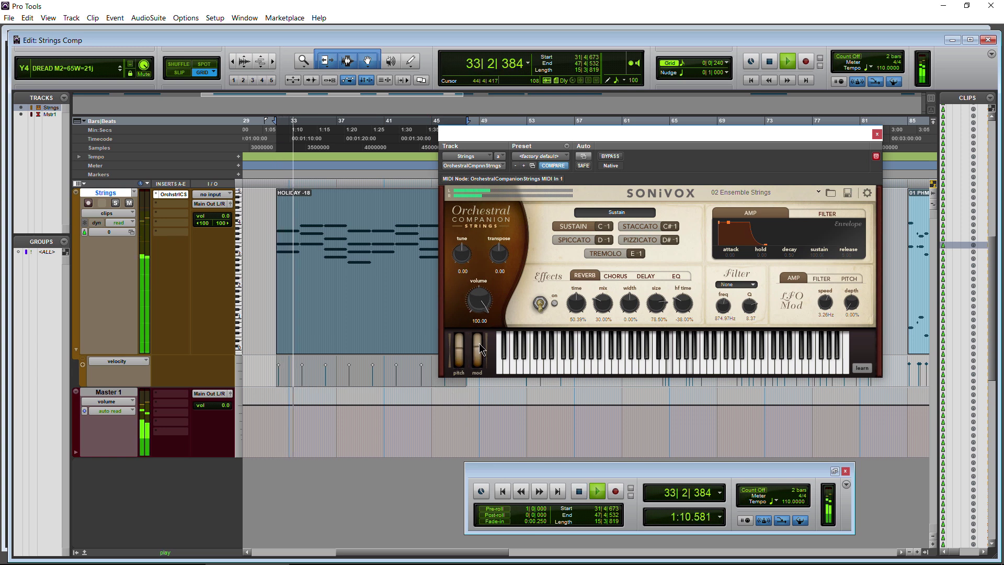
{"action": "key", "text": "space"}
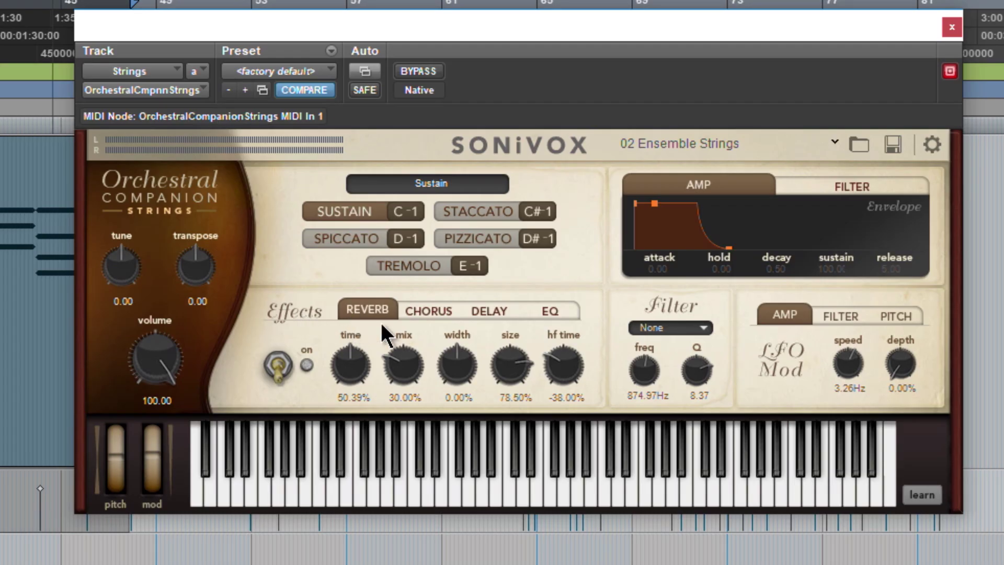
- Look through the Chorus, Delay and EQ effects, return to Reverb and switch it on
{"action": "left_click", "coordinate": [442, 309]}
{"action": "left_click", "coordinate": [489, 311]}
{"action": "left_click", "coordinate": [550, 311]}
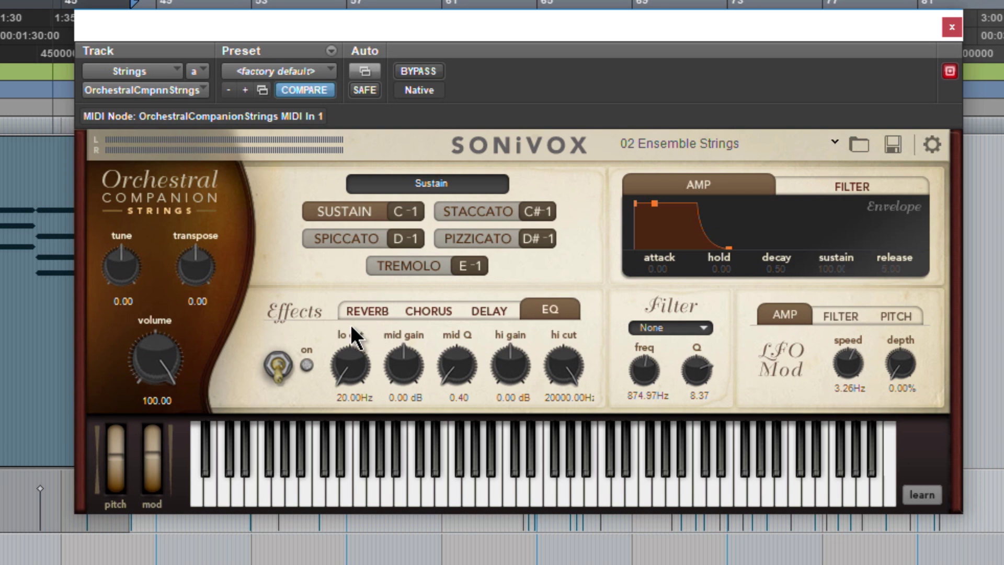
{"action": "left_click", "coordinate": [487, 310]}
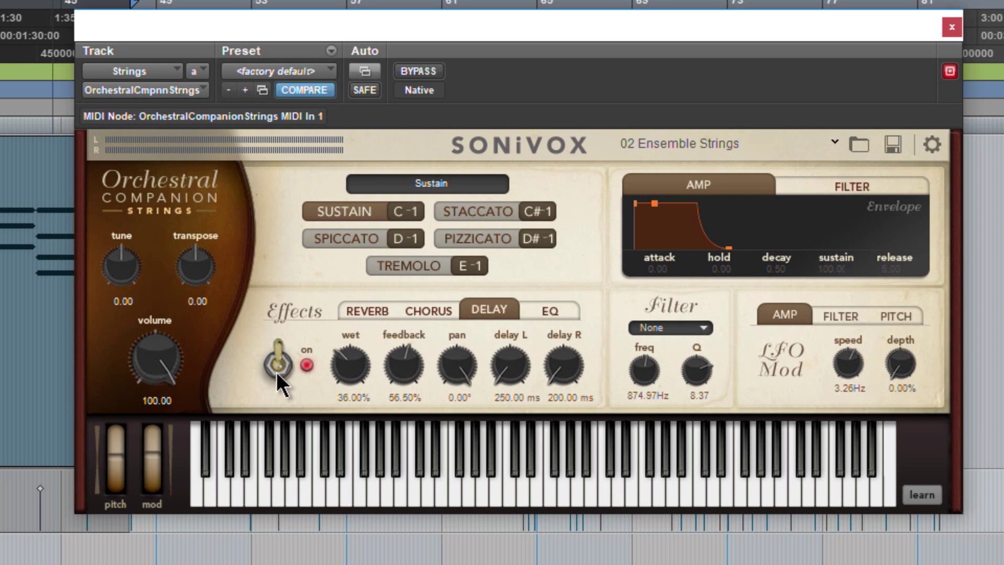
{"action": "left_click", "coordinate": [366, 309]}
{"action": "left_click", "coordinate": [278, 361]}
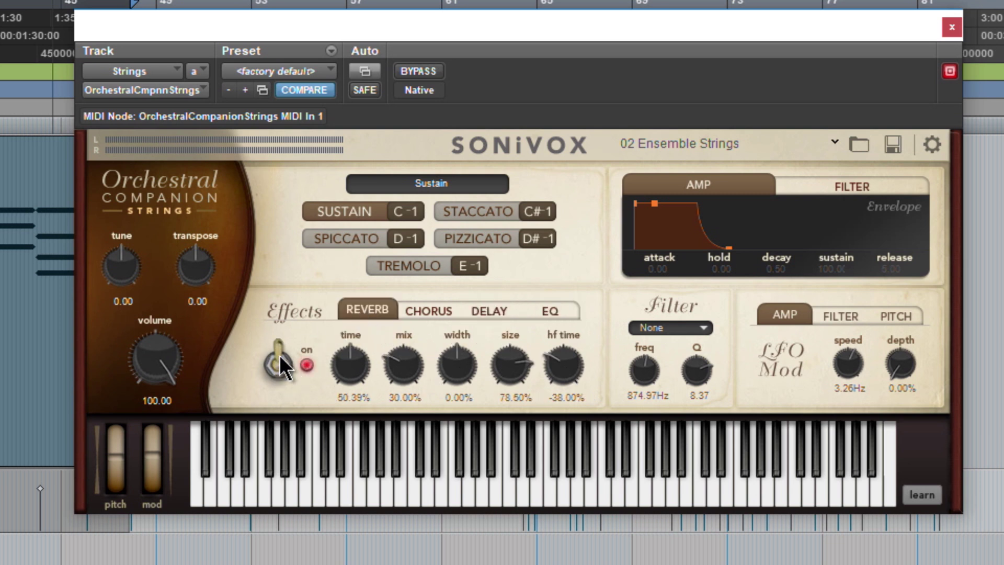
- Play the GGHS3 - Strings clip, lower the instrument volume to 58.41 and stop playback
{"action": "key", "text": "space"}
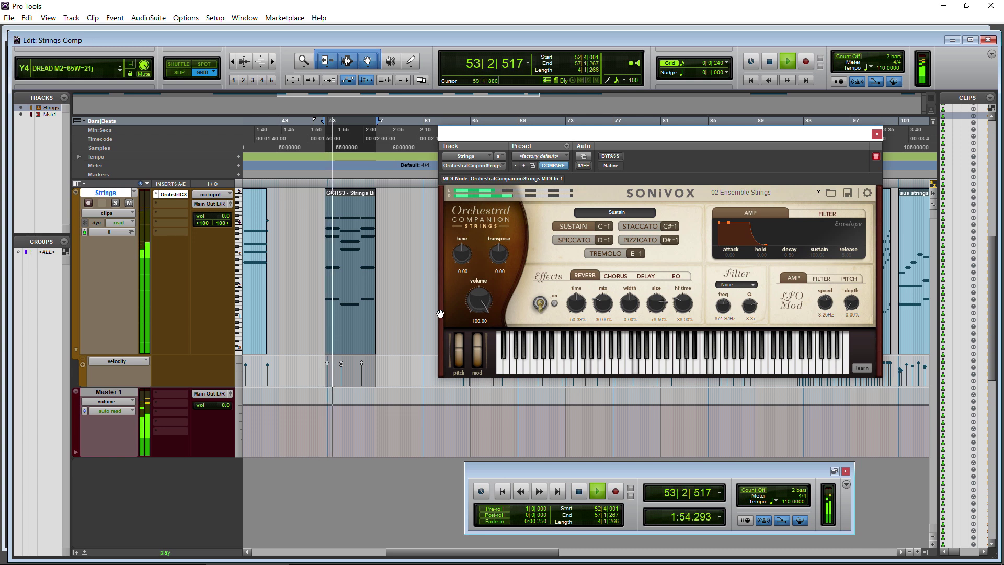
{"action": "left_click_drag", "start_coordinate": [477, 298], "coordinate": [460, 304]}
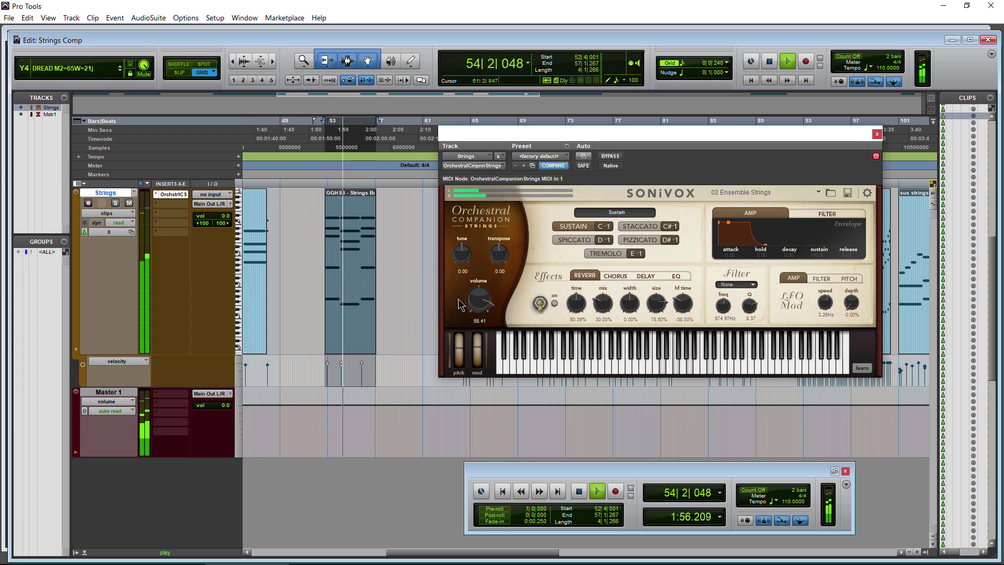
{"action": "key", "text": "space"}
- Switch on the reverb and set its mix and width to 41.00%, size to 70.50% and hf time to 2.00%
{"action": "left_click", "coordinate": [540, 308]}
{"action": "left_click_drag", "start_coordinate": [582, 307], "coordinate": [685, 293]}
{"action": "left_click_drag", "start_coordinate": [577, 299], "coordinate": [577, 305]}
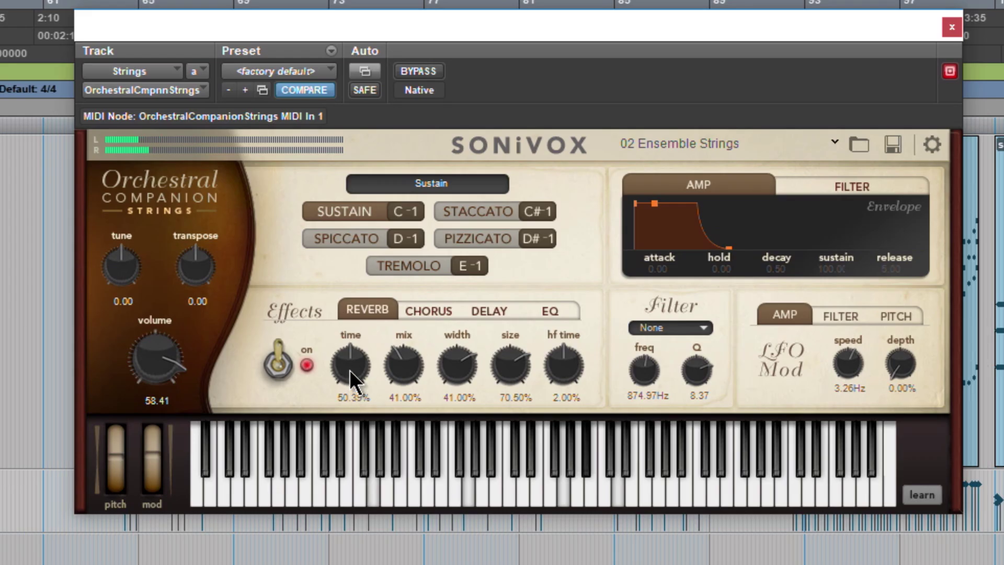
- Raise the reverb time to 68.39% and mix to 71.50%, and bring the instrument volume up to 73.82
{"action": "left_click_drag", "start_coordinate": [349, 369], "coordinate": [344, 329]}
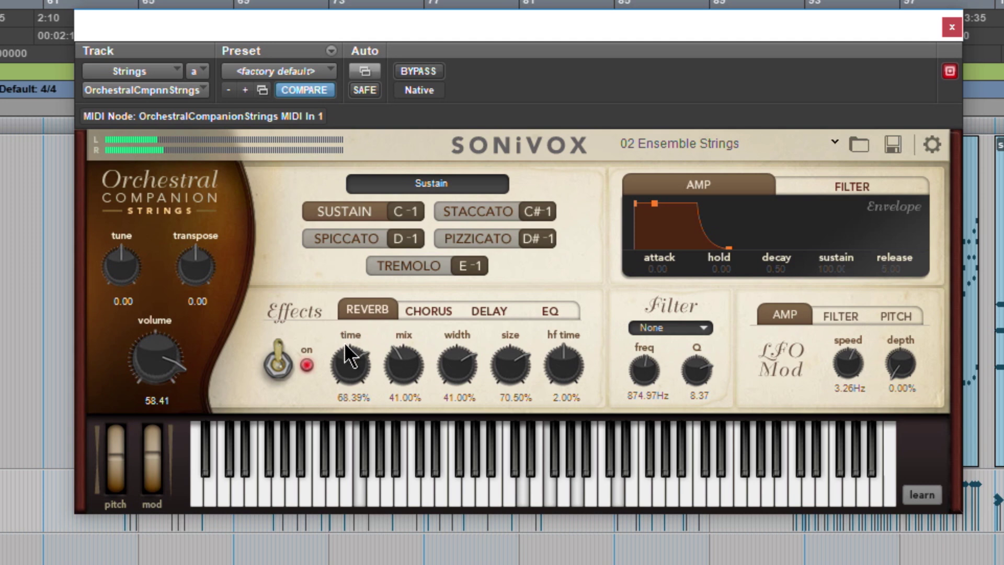
{"action": "left_click_drag", "start_coordinate": [403, 362], "coordinate": [396, 309]}
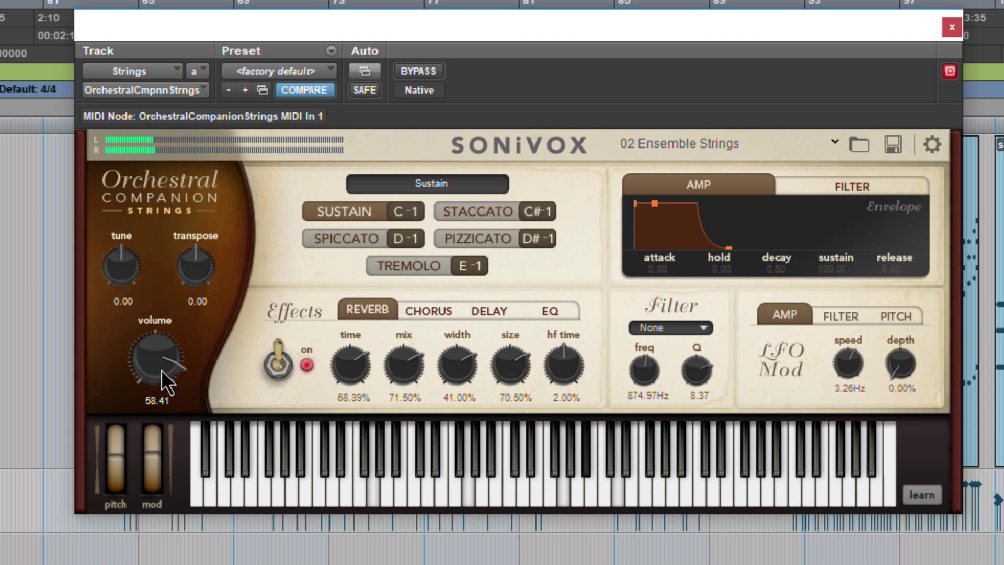
{"action": "left_click_drag", "start_coordinate": [156, 365], "coordinate": [160, 384]}
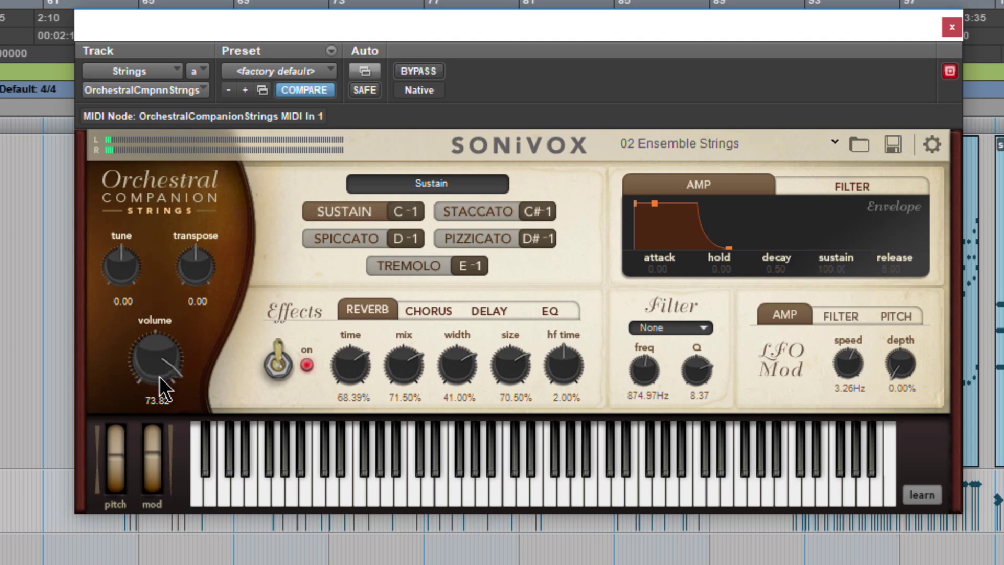
- Set the reverb time to 50.39%, mix to 71.00%, width to -8.00%, size to 21.50% and hf time to 100.00%
{"action": "left_click_drag", "start_coordinate": [339, 366], "coordinate": [342, 356]}
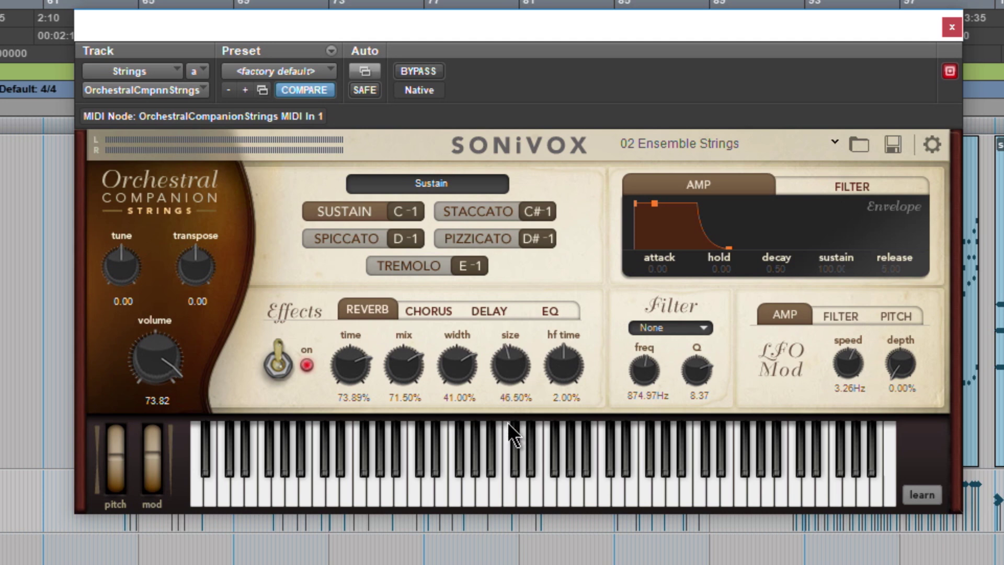
{"action": "left_click_drag", "start_coordinate": [509, 366], "coordinate": [467, 366]}
{"action": "left_click_drag", "start_coordinate": [459, 406], "coordinate": [459, 407]}
{"action": "left_click_drag", "start_coordinate": [556, 378], "coordinate": [555, 341]}
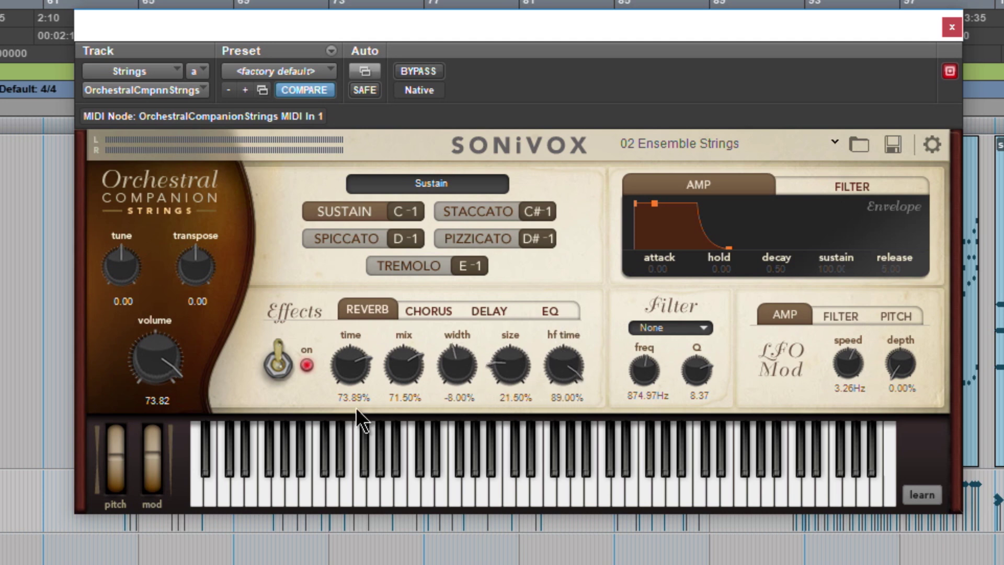
{"action": "left_click_drag", "start_coordinate": [356, 381], "coordinate": [349, 379]}
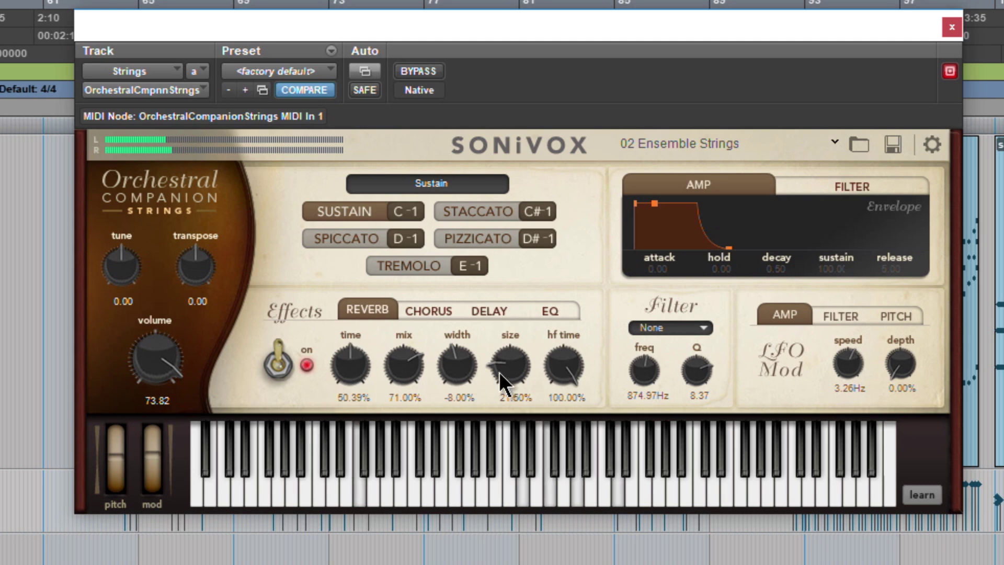
- Set the reverb size to 83.00%, width to 100.00%, mix to 90.50% and time to 83.89%, and readjust the instrument volume
{"action": "mouse_move", "coordinate": [499, 372]}
{"action": "left_mouse_down"}
{"action": "mouse_move", "coordinate": [510, 332]}
{"action": "mouse_move", "coordinate": [505, 257]}
{"action": "mouse_move", "coordinate": [481, 369]}
{"action": "left_mouse_up"}
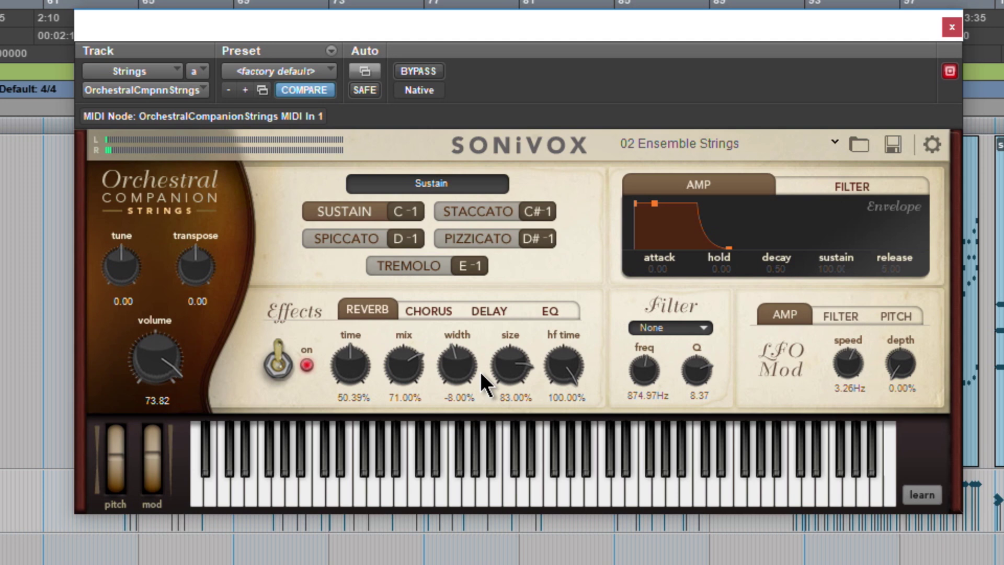
{"action": "left_click_drag", "start_coordinate": [459, 347], "coordinate": [396, 360]}
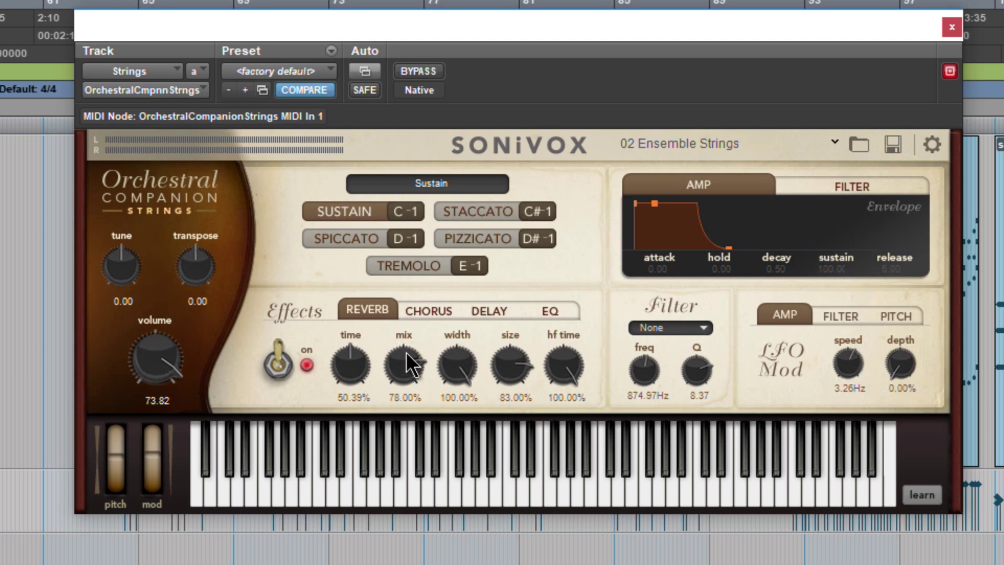
{"action": "left_click_drag", "start_coordinate": [157, 356], "coordinate": [158, 351]}
{"action": "left_click_drag", "start_coordinate": [359, 370], "coordinate": [371, 316]}
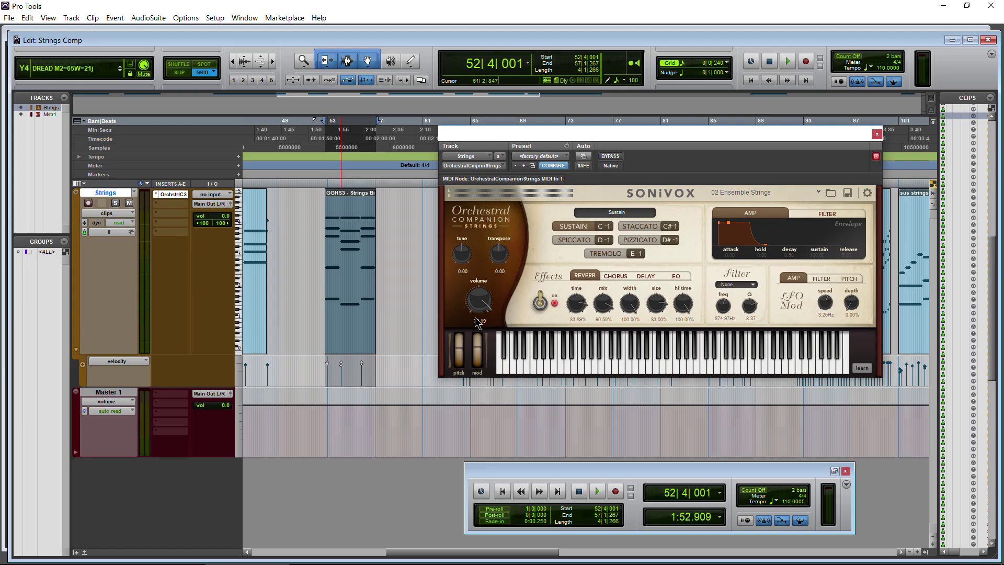
- Play the GGHS3 - Strings clip while setting the volume to 26.11, the reverb hf time to -55.00% and the reverb time to 58.39%
{"action": "key", "text": "space"}
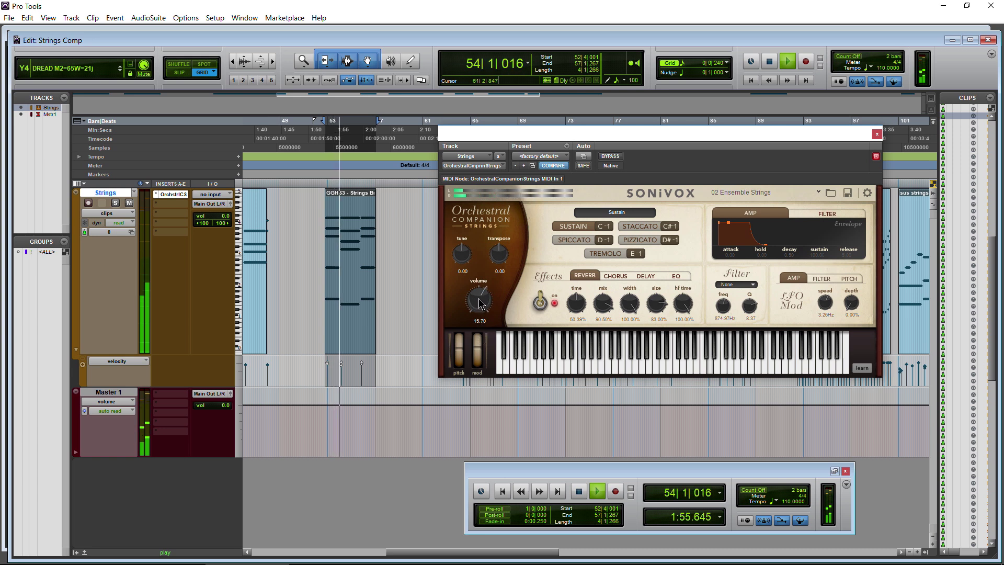
{"action": "left_click_drag", "start_coordinate": [478, 315], "coordinate": [487, 296]}
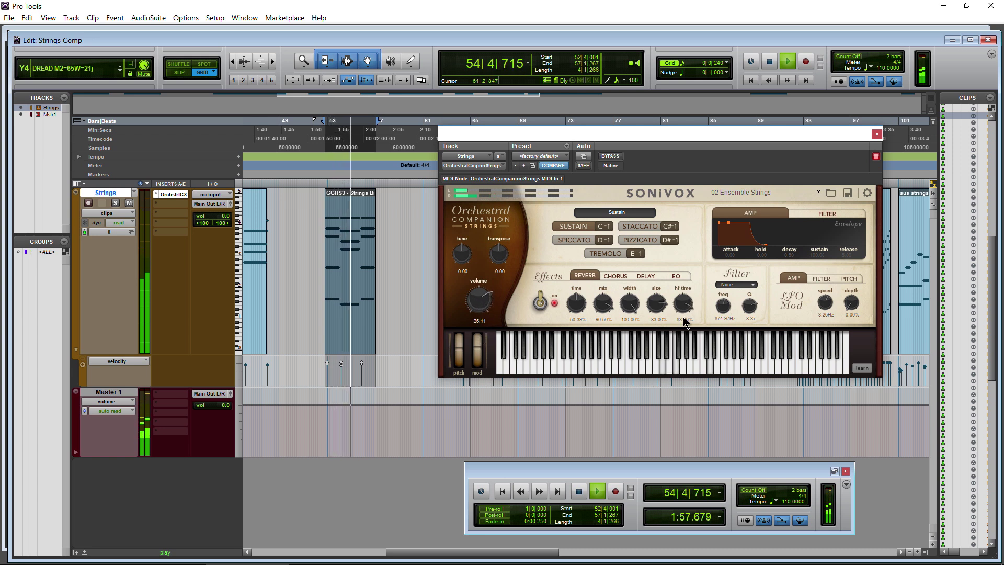
{"action": "mouse_move", "coordinate": [683, 306]}
{"action": "left_mouse_down"}
{"action": "mouse_move", "coordinate": [684, 321]}
{"action": "mouse_move", "coordinate": [684, 300]}
{"action": "left_mouse_up"}
{"action": "left_click_drag", "start_coordinate": [577, 307], "coordinate": [577, 303]}
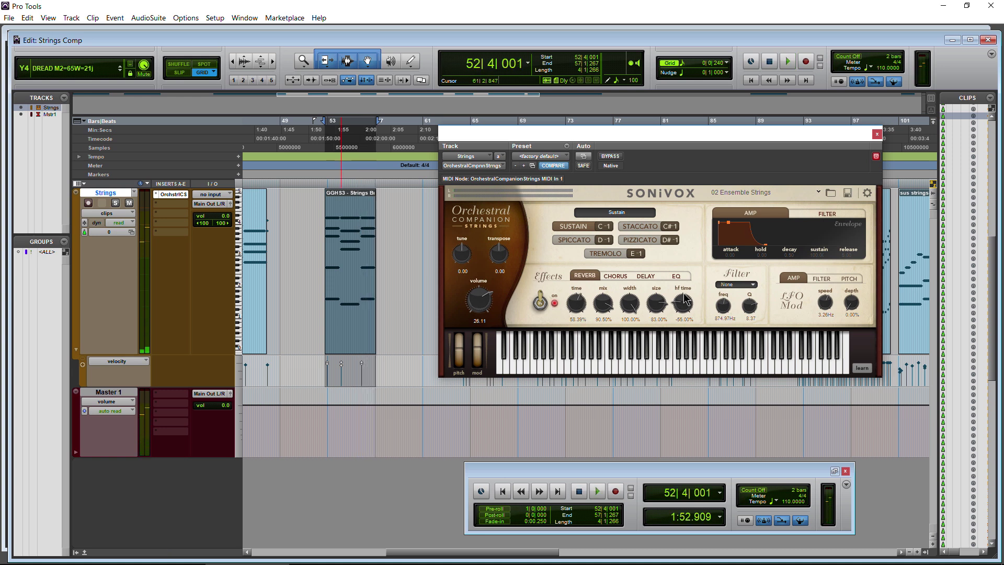
- Readjust the reverb's hf time, time and size, and switch the reverb off
{"action": "left_click_drag", "start_coordinate": [680, 307], "coordinate": [688, 289]}
{"action": "left_click_drag", "start_coordinate": [576, 303], "coordinate": [577, 307]}
{"action": "left_click_drag", "start_coordinate": [656, 304], "coordinate": [532, 307]}
{"action": "left_click", "coordinate": [540, 302]}
- Set the chorus wet level to 0.43 dB, feedback to 18.50%, depth to 56.50% and rate to 3.24 Hz, and play the selected clip
{"action": "left_click", "coordinate": [609, 278]}
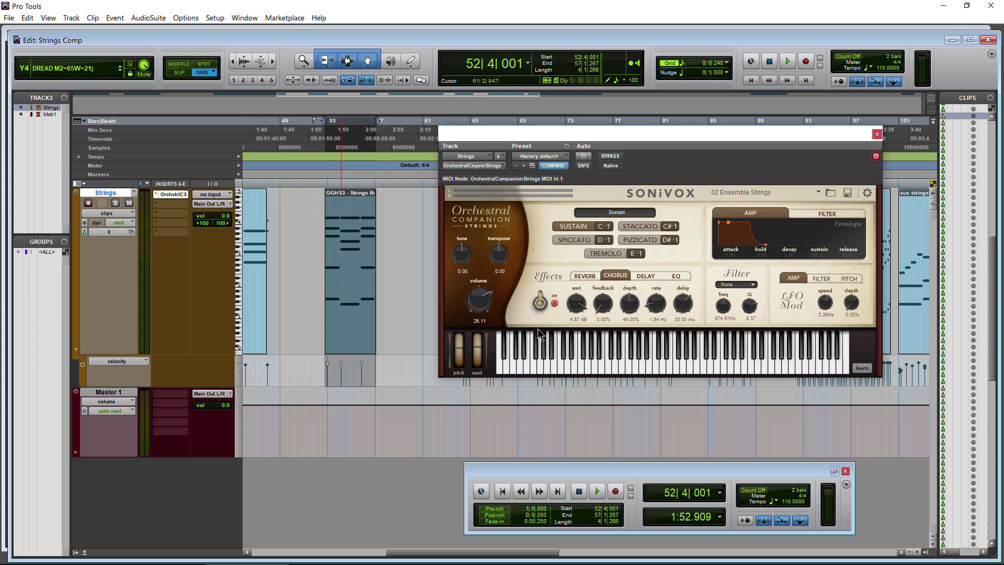
{"action": "left_click_drag", "start_coordinate": [577, 302], "coordinate": [659, 295]}
{"action": "key", "text": "space"}
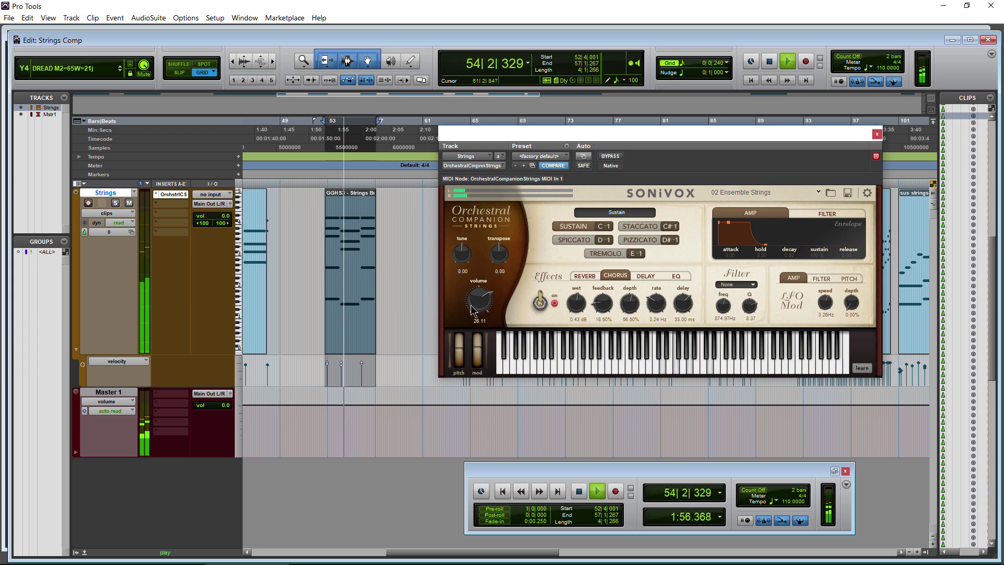
- Raise the instrument volume to 58.41, set the chorus delay to 41.00 ms and increase the chorus wet level
{"action": "left_click_drag", "start_coordinate": [479, 306], "coordinate": [480, 288]}
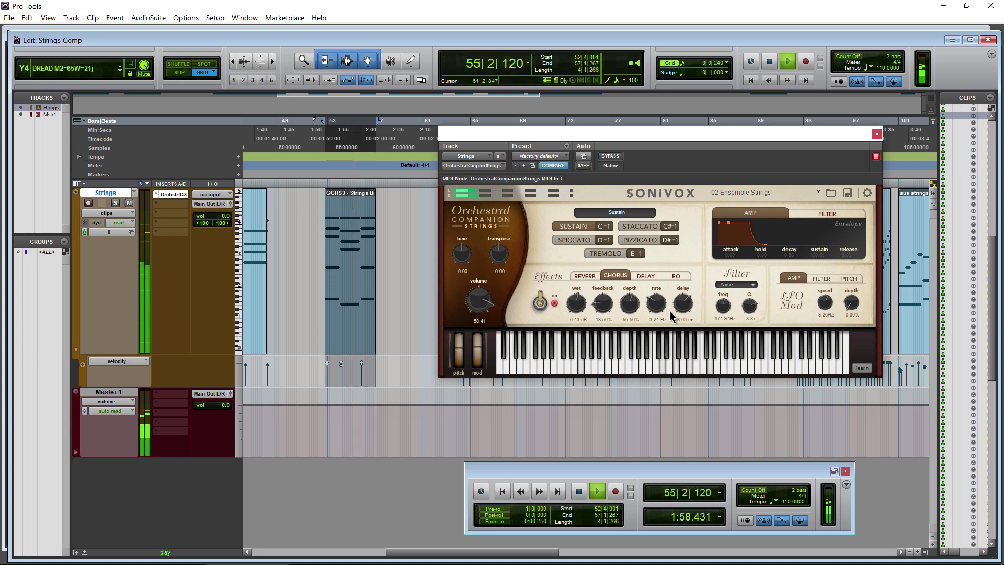
{"action": "left_click_drag", "start_coordinate": [676, 309], "coordinate": [679, 295]}
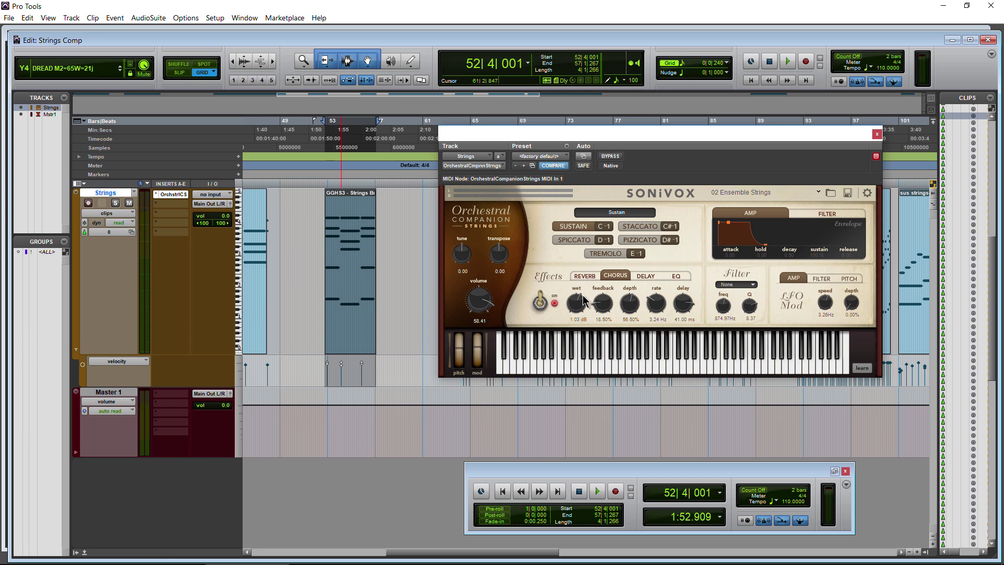
{"action": "mouse_move", "coordinate": [569, 314]}
{"action": "left_mouse_down"}
{"action": "mouse_move", "coordinate": [575, 297]}
{"action": "mouse_move", "coordinate": [575, 310]}
{"action": "left_mouse_up"}
- Audition clips up to 01 Subass-01 while lowering the chorus wet level to 1.75 dB, and switch the chorus off
{"action": "key", "text": "space"}
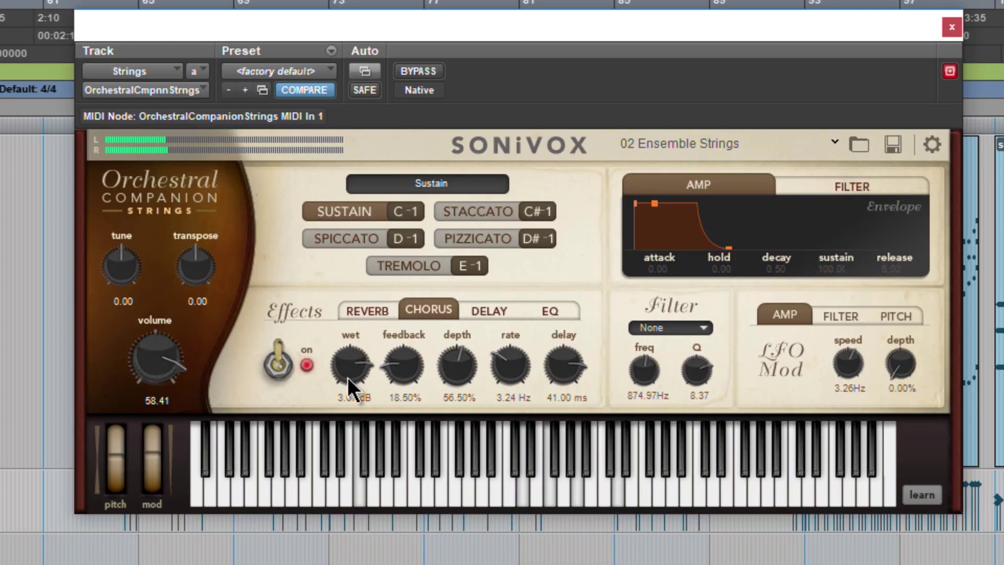
{"action": "left_click_drag", "start_coordinate": [347, 378], "coordinate": [347, 378]}
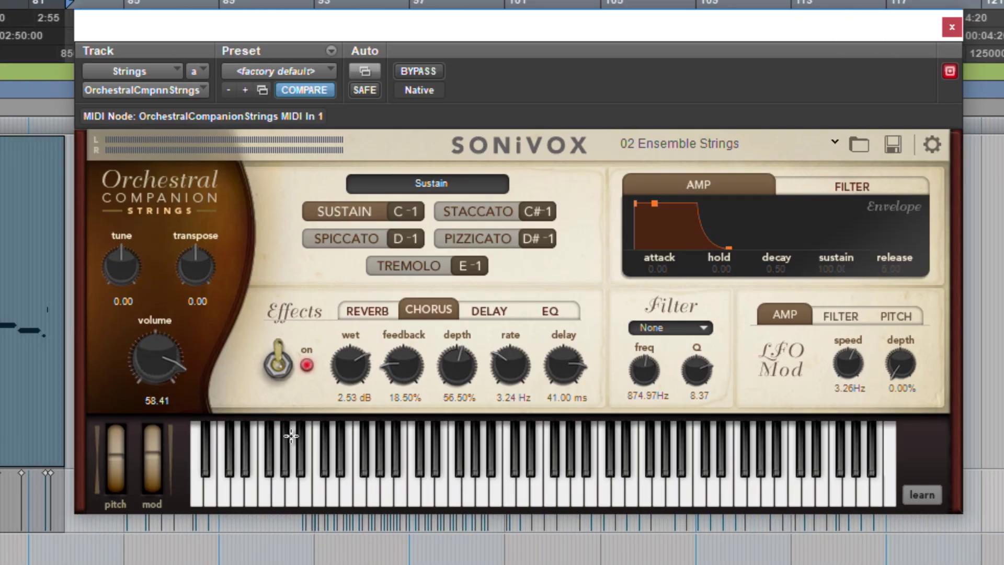
{"action": "mouse_move", "coordinate": [357, 356]}
{"action": "left_mouse_down"}
{"action": "mouse_move", "coordinate": [350, 331]}
{"action": "mouse_move", "coordinate": [359, 318]}
{"action": "mouse_move", "coordinate": [348, 368]}
{"action": "left_mouse_up"}
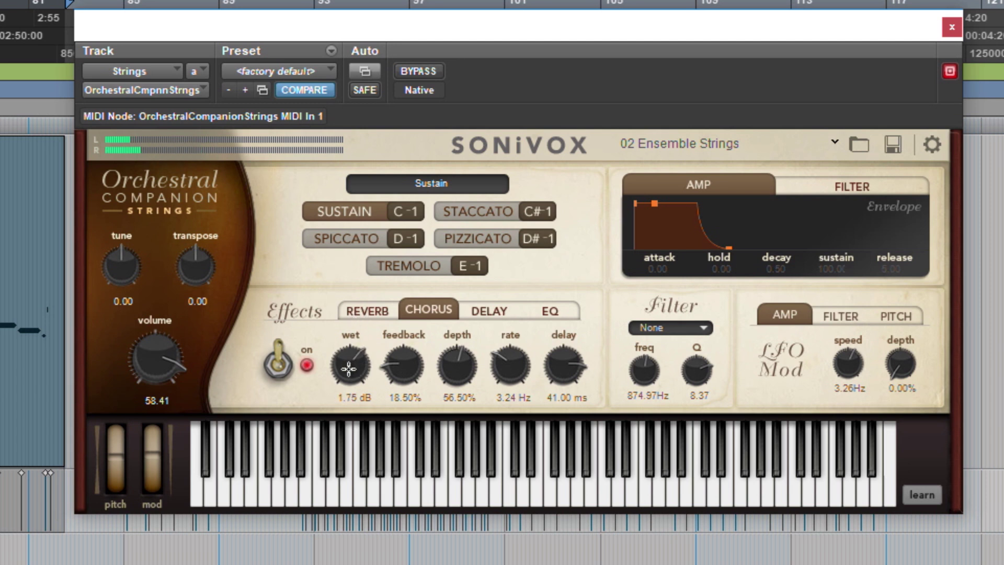
{"action": "left_click", "coordinate": [277, 362]}
- Open the delay effect and set delay L to 6129.92 ms and delay R to 1679.98 ms
{"action": "left_click", "coordinate": [488, 310]}
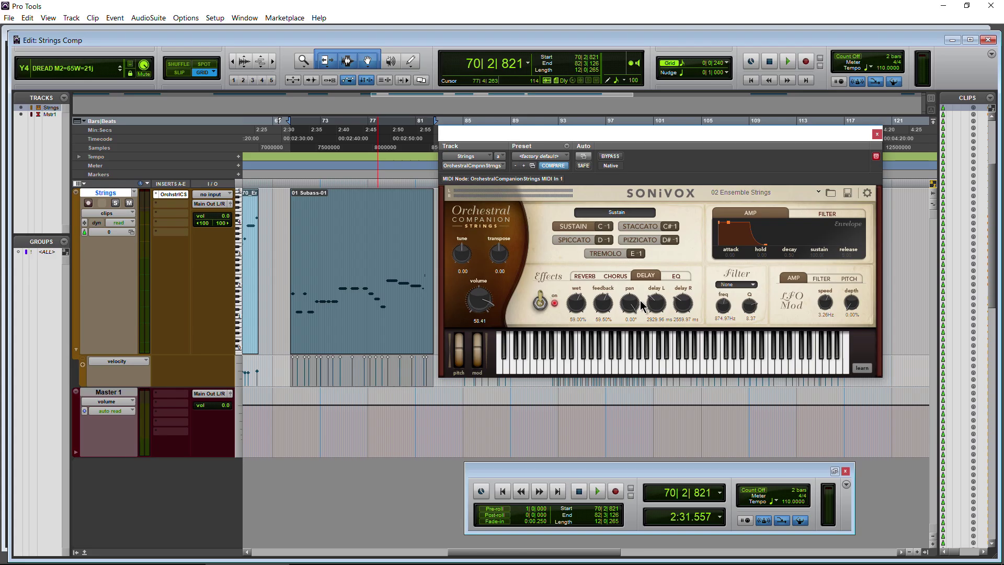
{"action": "left_click_drag", "start_coordinate": [642, 304], "coordinate": [667, 266]}
{"action": "left_click_drag", "start_coordinate": [683, 302], "coordinate": [680, 319]}
- Audition the 01 PHM Chords C clip while raising the delay's wet level to 76.00%, and stop playback
{"action": "scroll", "coordinate": [369, 293], "scroll_direction": "right", "scroll_amount": 5}
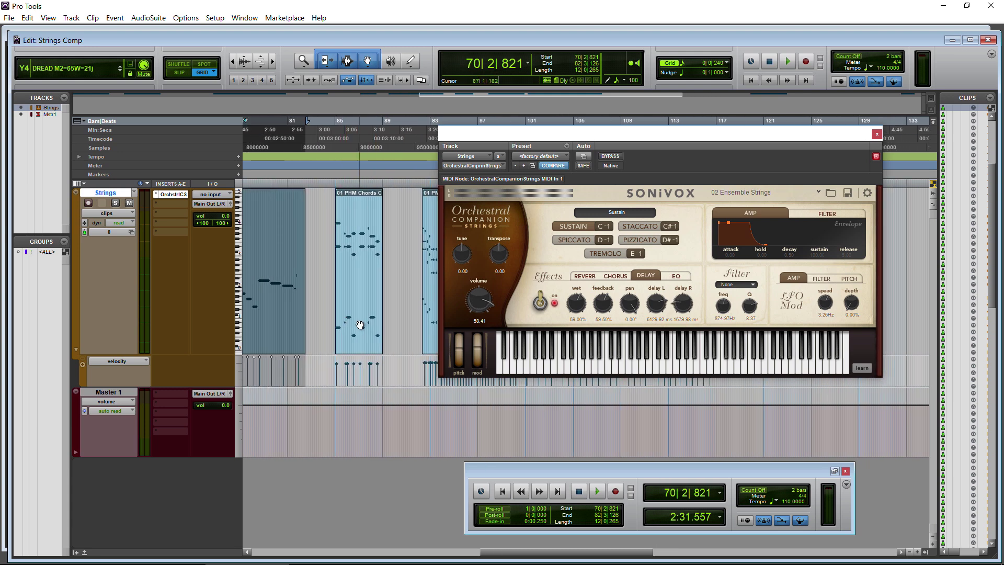
{"action": "left_click", "coordinate": [360, 325]}
{"action": "key", "text": "space"}
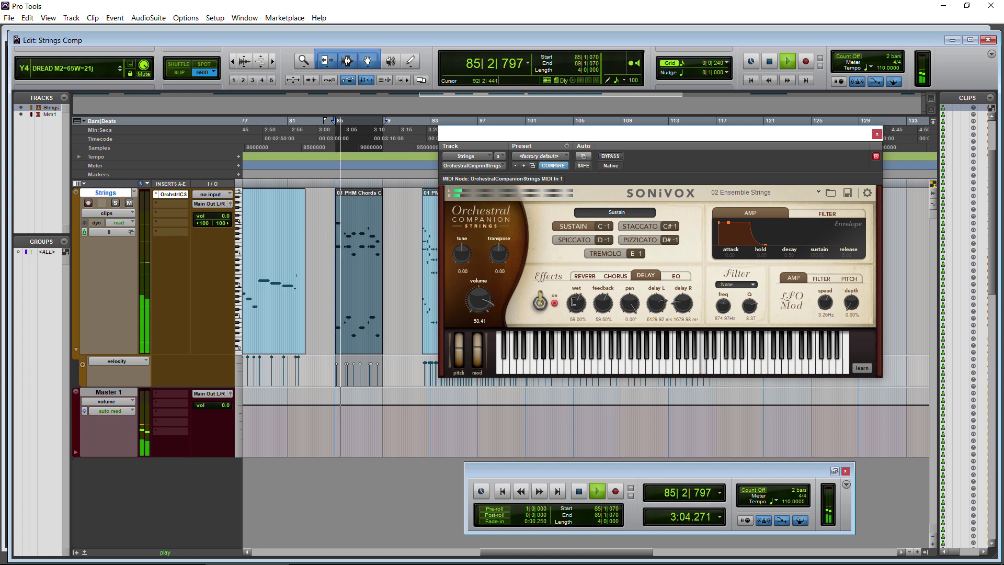
{"action": "left_click_drag", "start_coordinate": [575, 302], "coordinate": [542, 285]}
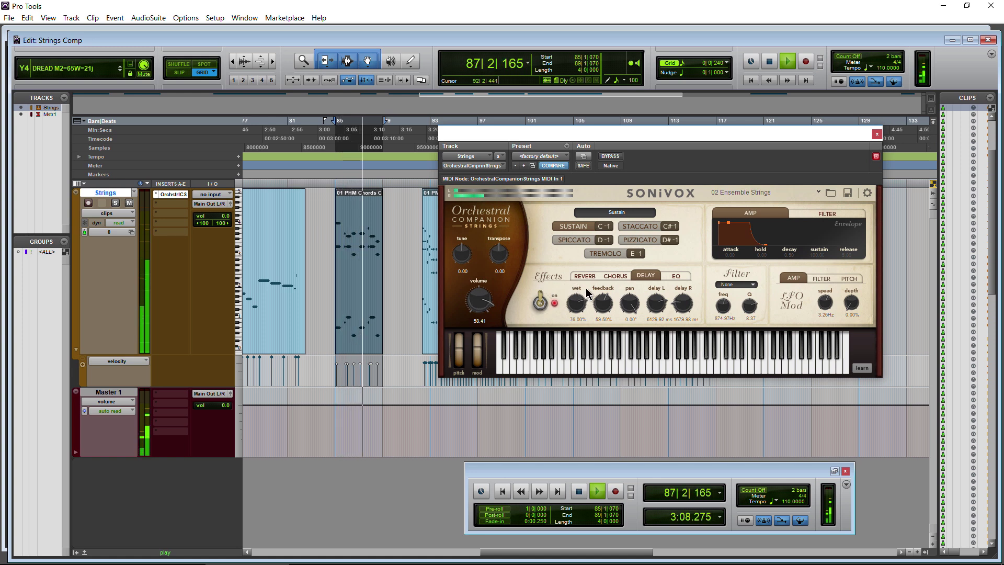
{"action": "key", "text": "space"}
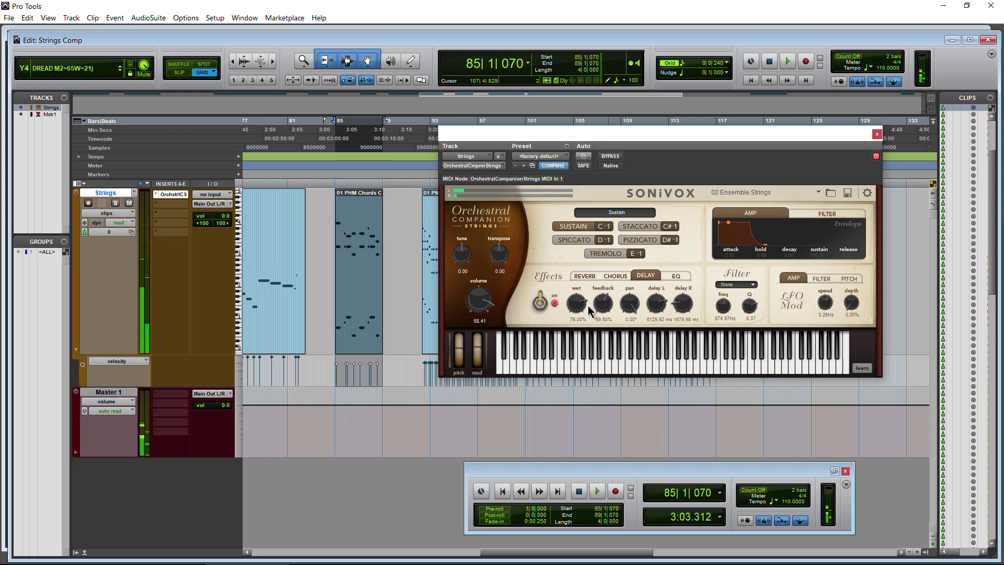
- Drop the delay's wet level to 0.00%, set delay L and delay R to 0.11 ms, and bring the wet level up to 59.00%
{"action": "left_click_drag", "start_coordinate": [574, 319], "coordinate": [573, 344]}
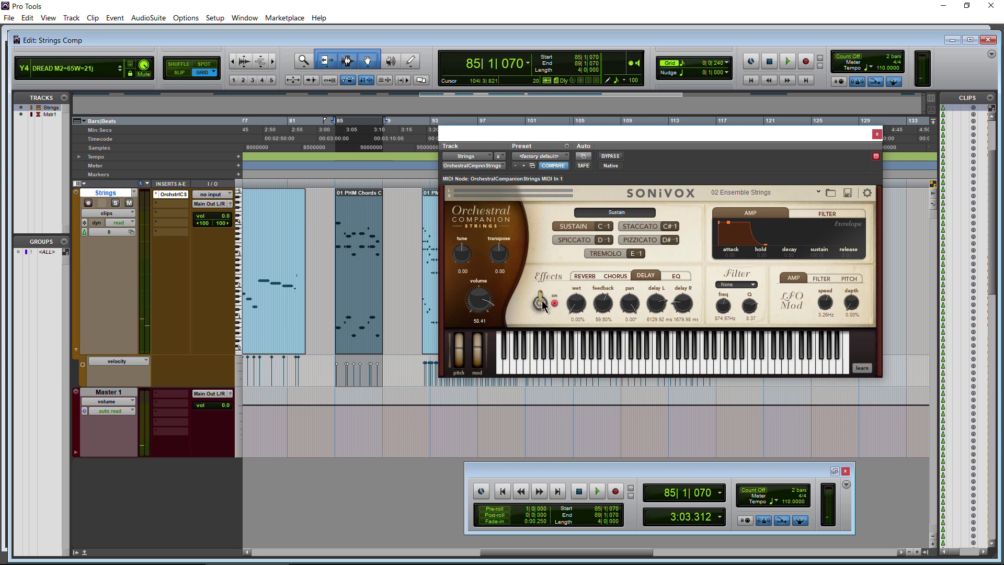
{"action": "left_click_drag", "start_coordinate": [650, 300], "coordinate": [691, 298]}
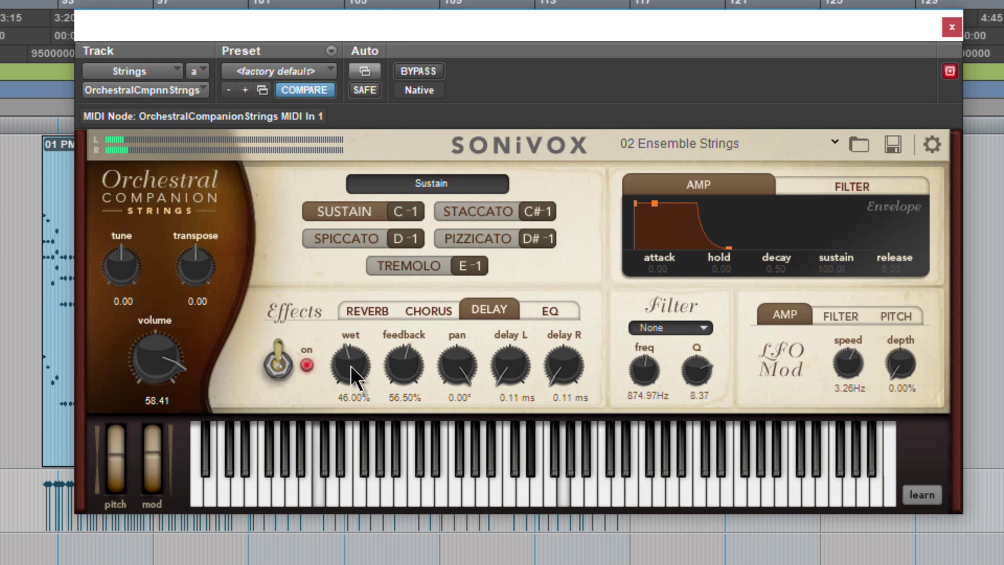
{"action": "left_click_drag", "start_coordinate": [350, 366], "coordinate": [352, 347]}
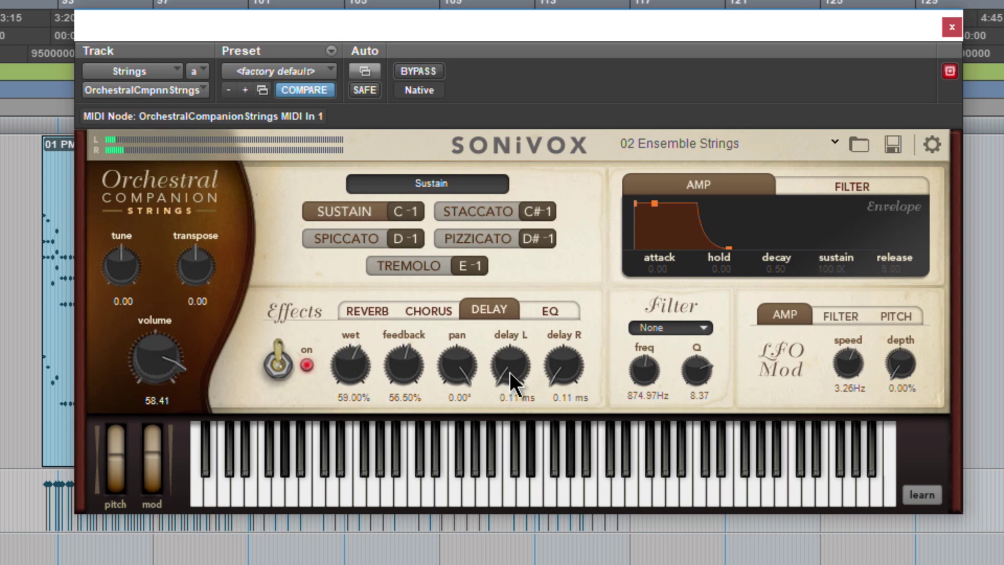
- Set delay L to 400.10 ms, delay R to 520.10 ms, feedback to 33.50%, pan to -35.10° and the wet level to 31.50%
{"action": "left_click_drag", "start_coordinate": [509, 372], "coordinate": [516, 353]}
{"action": "left_click_drag", "start_coordinate": [556, 364], "coordinate": [555, 362]}
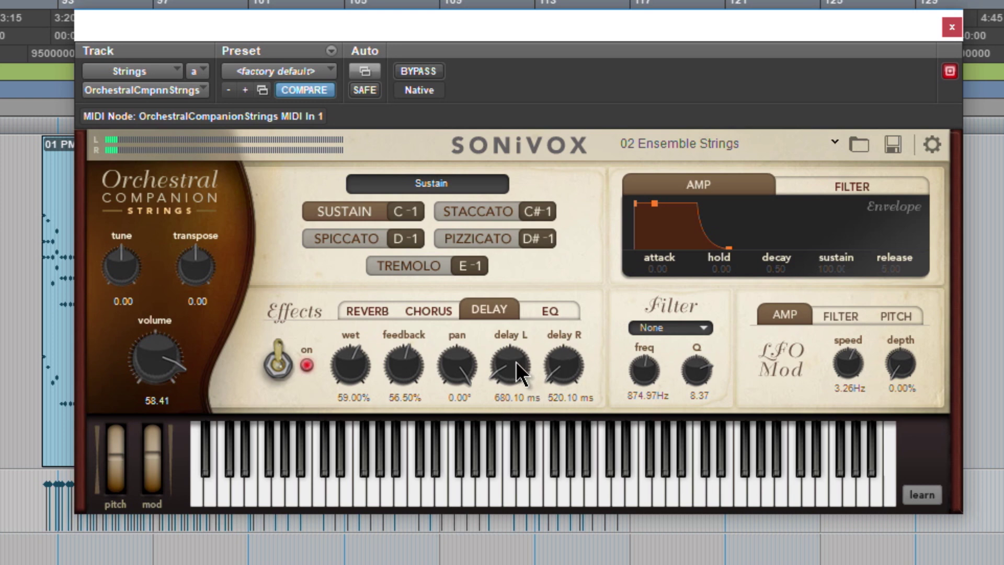
{"action": "left_click_drag", "start_coordinate": [515, 362], "coordinate": [518, 365]}
{"action": "left_click_drag", "start_coordinate": [344, 381], "coordinate": [465, 403]}
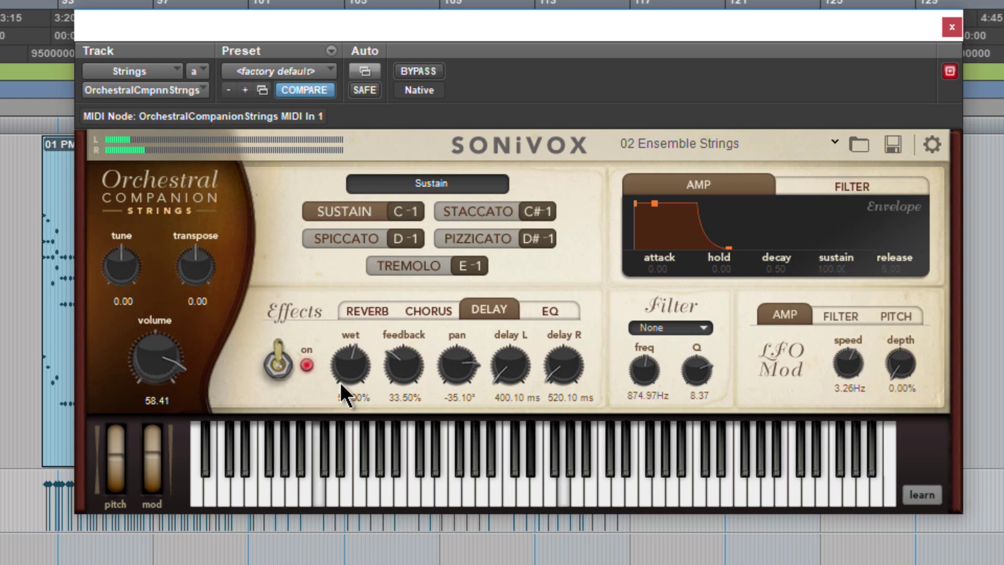
{"action": "left_click_drag", "start_coordinate": [352, 389], "coordinate": [353, 410]}
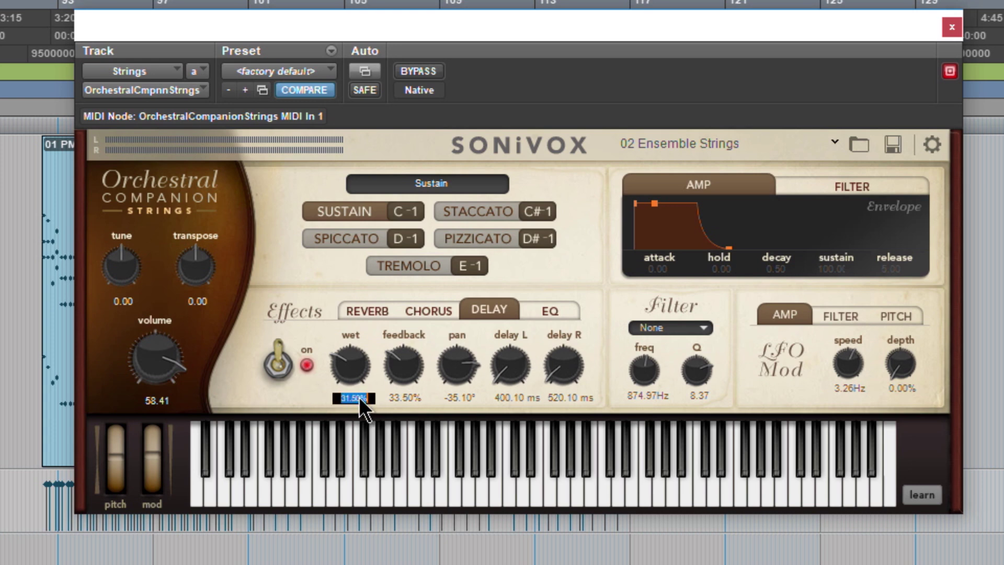
- Reset the delay's wet and feedback to 50.00%, pan to -90.00° and delay L to 4000.06 ms, and switch the delay off
{"action": "left_click", "coordinate": [344, 372]}
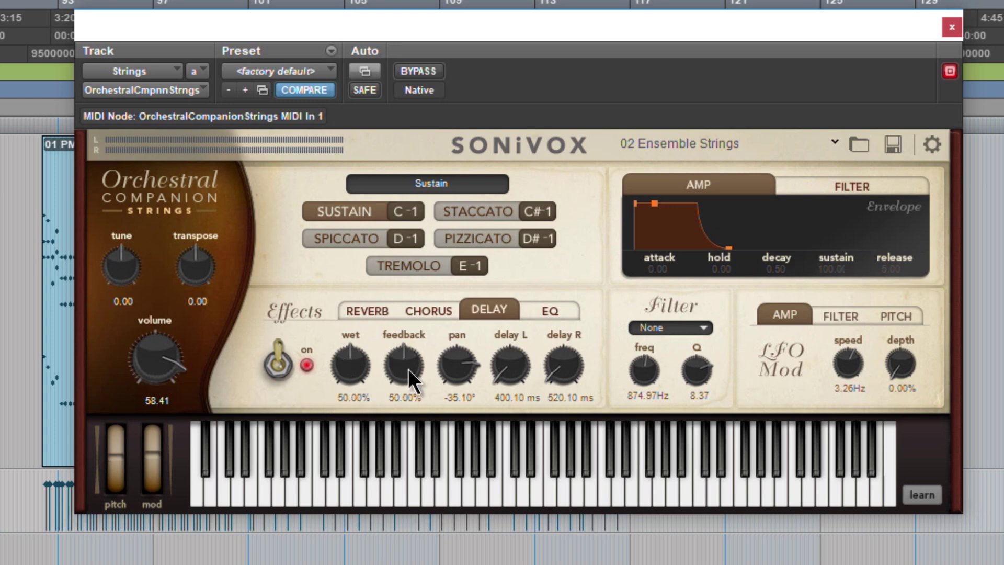
{"action": "left_click", "coordinate": [458, 362], "text": "alt"}
{"action": "left_click", "coordinate": [520, 366], "text": "alt"}
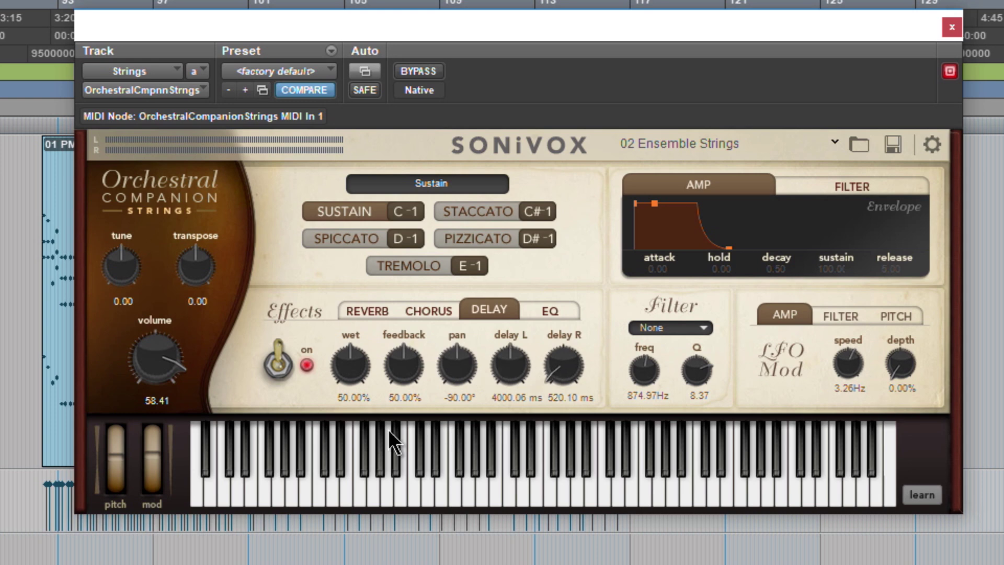
{"action": "left_click", "coordinate": [278, 369]}
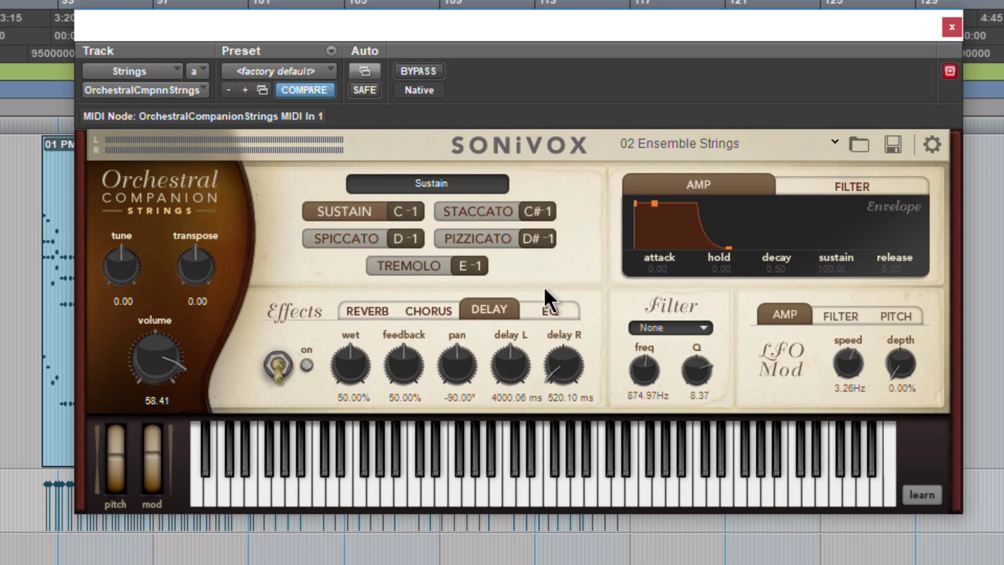
- Go through the chorus and delay effects to the EQ, and set its mid gain to 3.24 dB, mid Q to 9.20 and hi gain to 2.16 dB
{"action": "left_click", "coordinate": [426, 313]}
{"action": "left_click", "coordinate": [493, 309]}
{"action": "left_click", "coordinate": [549, 309]}
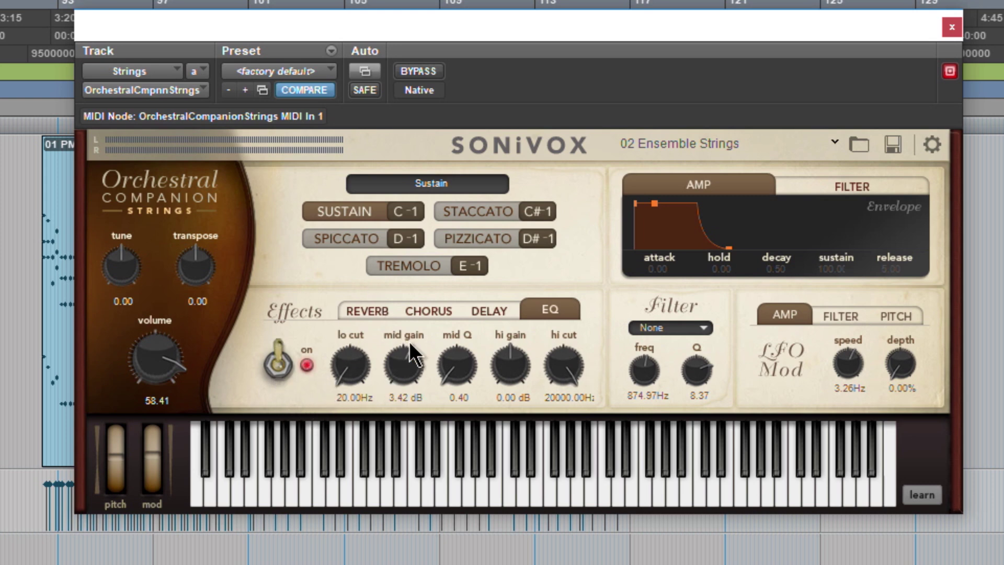
{"action": "left_click_drag", "start_coordinate": [456, 366], "coordinate": [478, 316]}
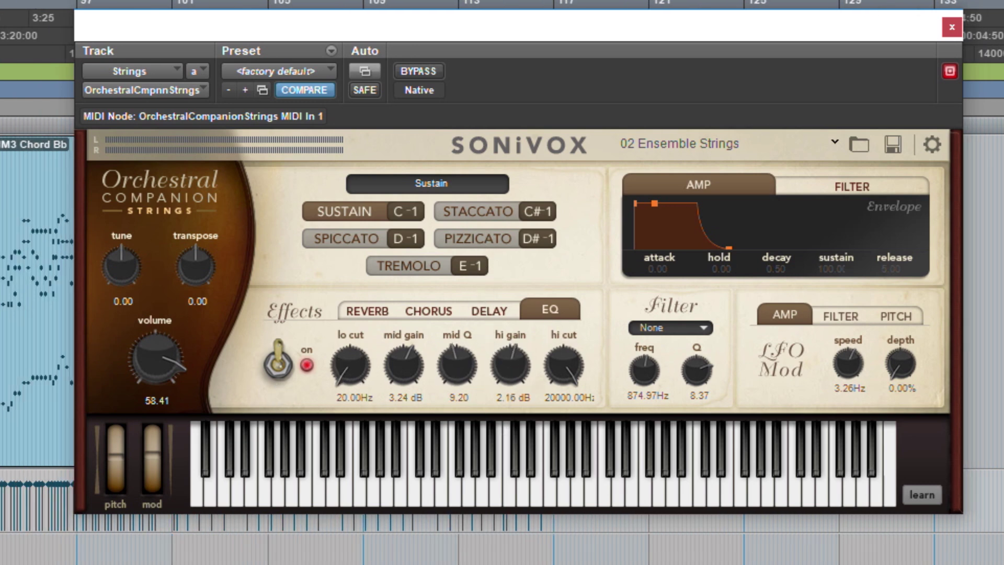
- Raise the instrument volume to 72.12 and sweep the EQ lo cut up to 1751.13 Hz and back to 20.00 Hz
{"action": "scroll", "coordinate": [48, 391], "scroll_direction": "right", "scroll_amount": 2}
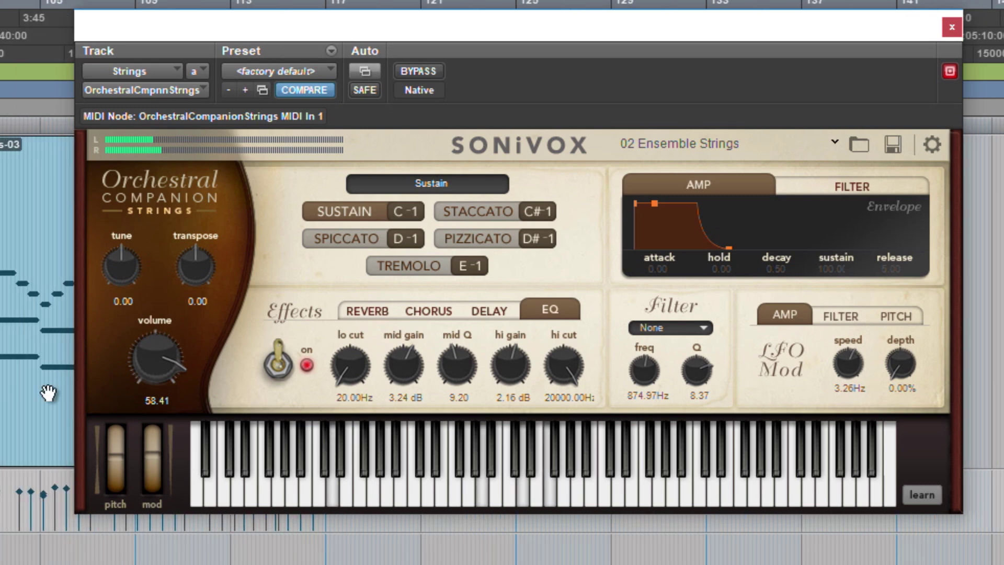
{"action": "left_click_drag", "start_coordinate": [154, 356], "coordinate": [158, 351]}
{"action": "left_click_drag", "start_coordinate": [359, 365], "coordinate": [354, 226]}
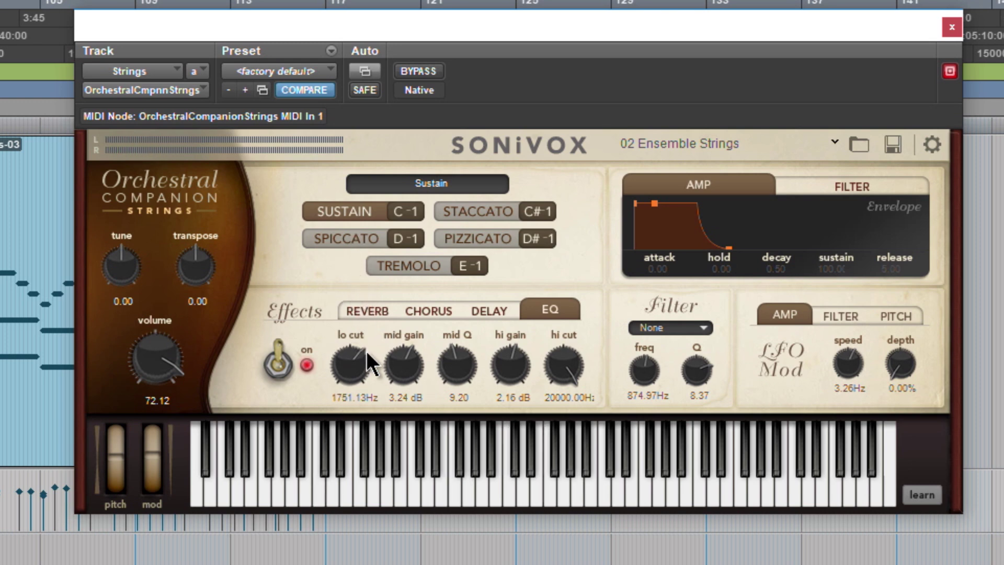
{"action": "left_click_drag", "start_coordinate": [355, 365], "coordinate": [355, 517]}
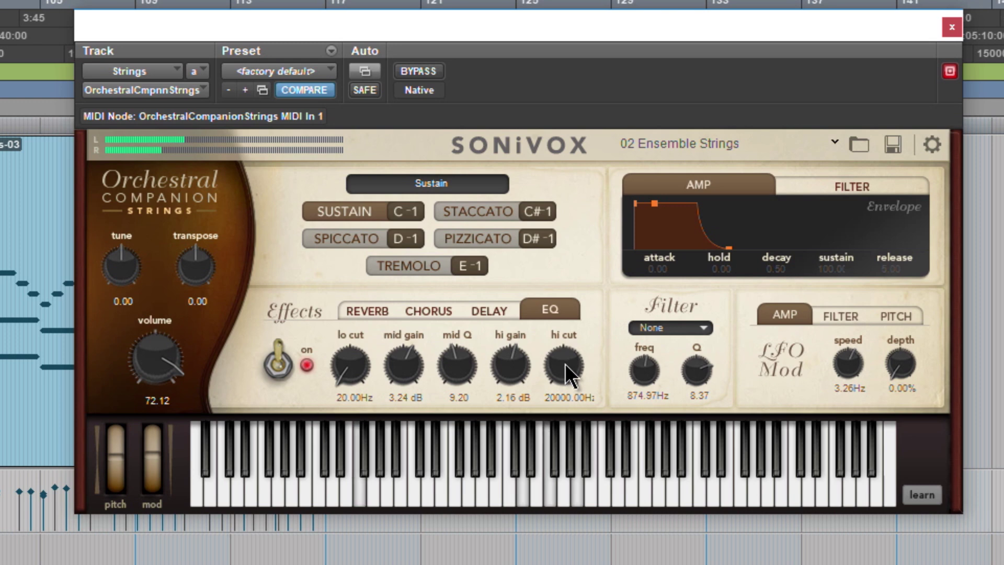
- Play the 01 PMM3 Chord Bb clip with the EQ hi cut lowered to 8711.30 Hz, raise the hi cut again and stop playback
{"action": "left_click_drag", "start_coordinate": [565, 363], "coordinate": [559, 428]}
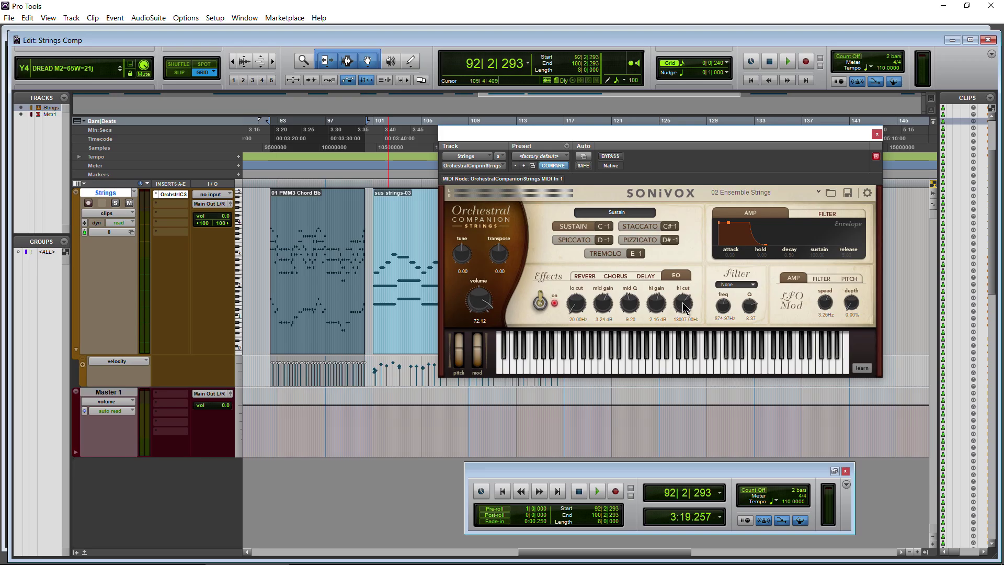
{"action": "left_click_drag", "start_coordinate": [686, 315], "coordinate": [684, 316]}
{"action": "key", "text": "space"}
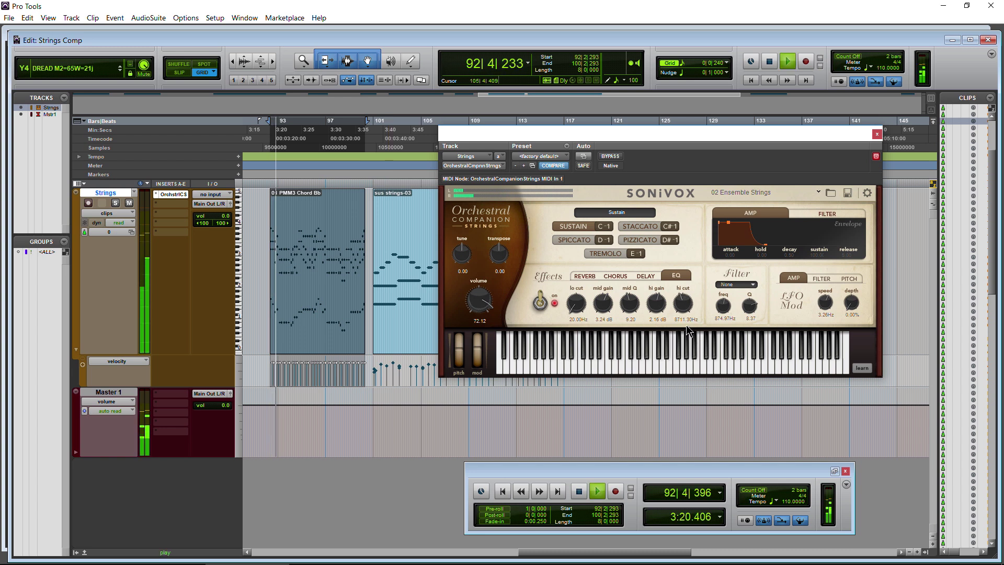
{"action": "mouse_move", "coordinate": [685, 311]}
{"action": "left_mouse_down"}
{"action": "mouse_move", "coordinate": [682, 301]}
{"action": "mouse_move", "coordinate": [686, 313]}
{"action": "left_mouse_up"}
{"action": "key", "text": "space"}
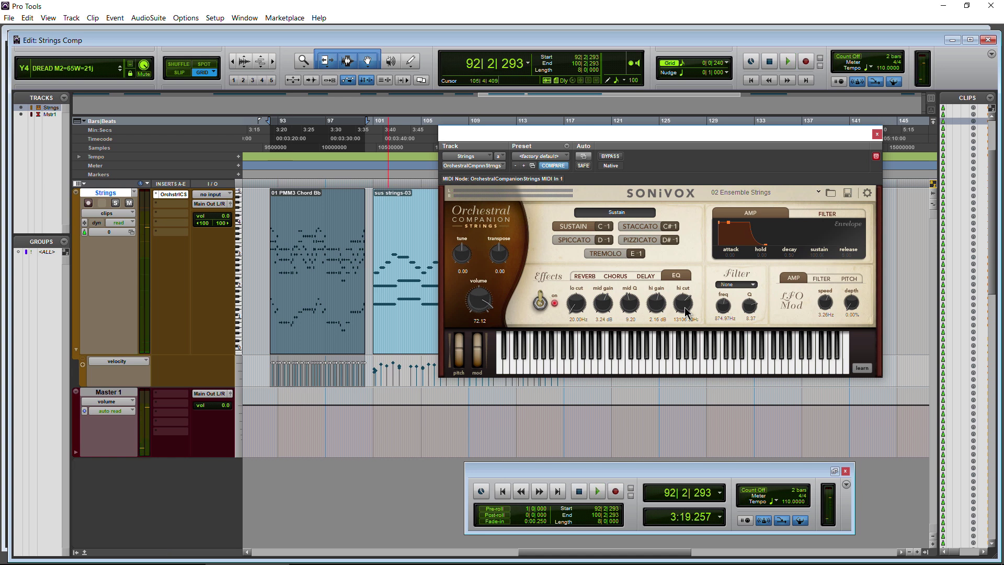
- Play the 01 PMM3 Chord Bb clip with EQ mid gain 5.58 dB, mid Q 7.80, hi gain 3.78 dB and hi cut 20000 Hz, then stop
{"action": "left_click_drag", "start_coordinate": [579, 308], "coordinate": [680, 282]}
{"action": "key", "text": "space"}
{"action": "left_click_drag", "start_coordinate": [581, 285], "coordinate": [620, 315]}
{"action": "mouse_move", "coordinate": [601, 299]}
{"action": "left_mouse_down"}
{"action": "mouse_move", "coordinate": [601, 291]}
{"action": "mouse_move", "coordinate": [626, 330]}
{"action": "mouse_move", "coordinate": [610, 311]}
{"action": "left_mouse_up"}
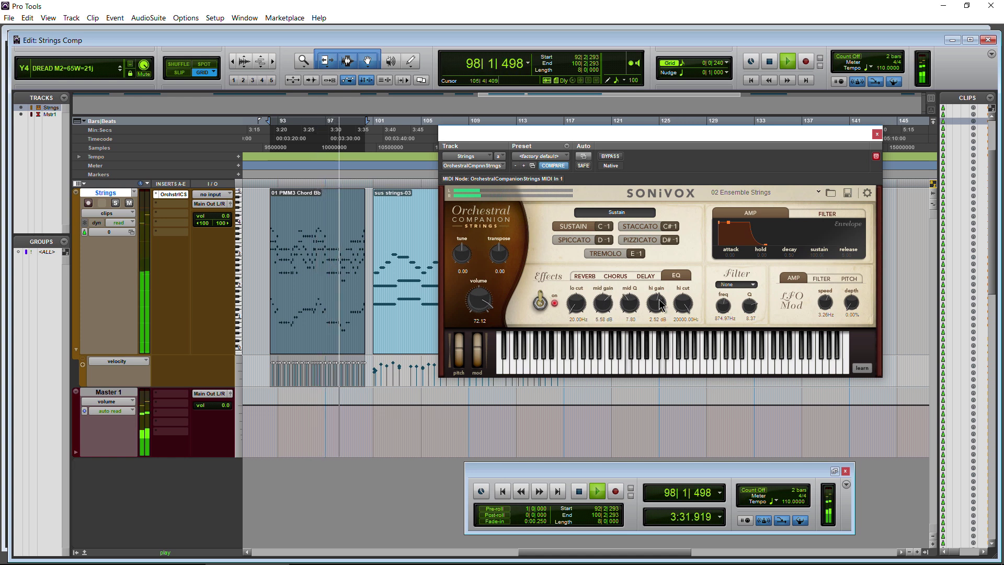
{"action": "mouse_move", "coordinate": [660, 313]}
{"action": "left_mouse_down"}
{"action": "mouse_move", "coordinate": [657, 338]}
{"action": "mouse_move", "coordinate": [665, 301]}
{"action": "left_mouse_up"}
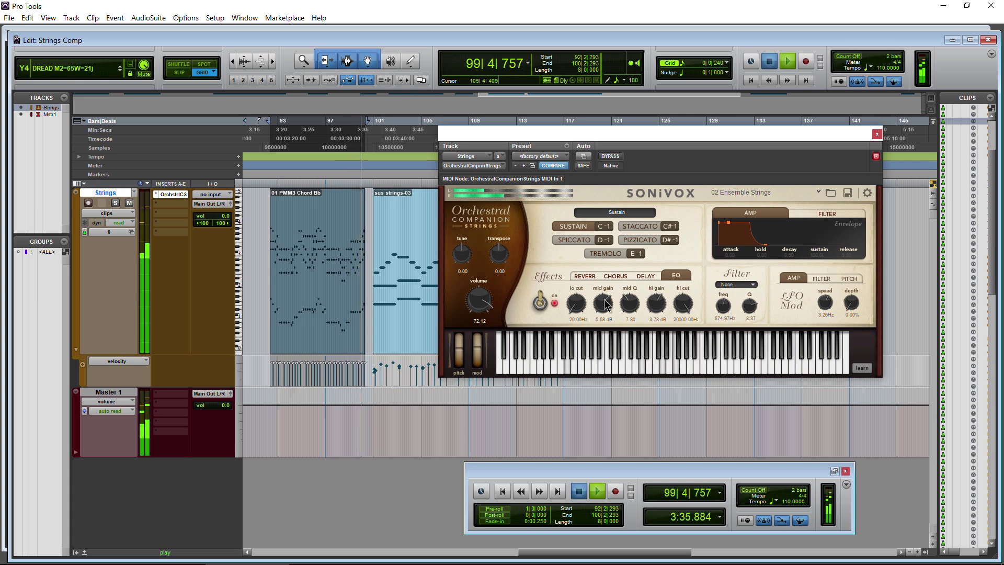
{"action": "key", "text": "space"}
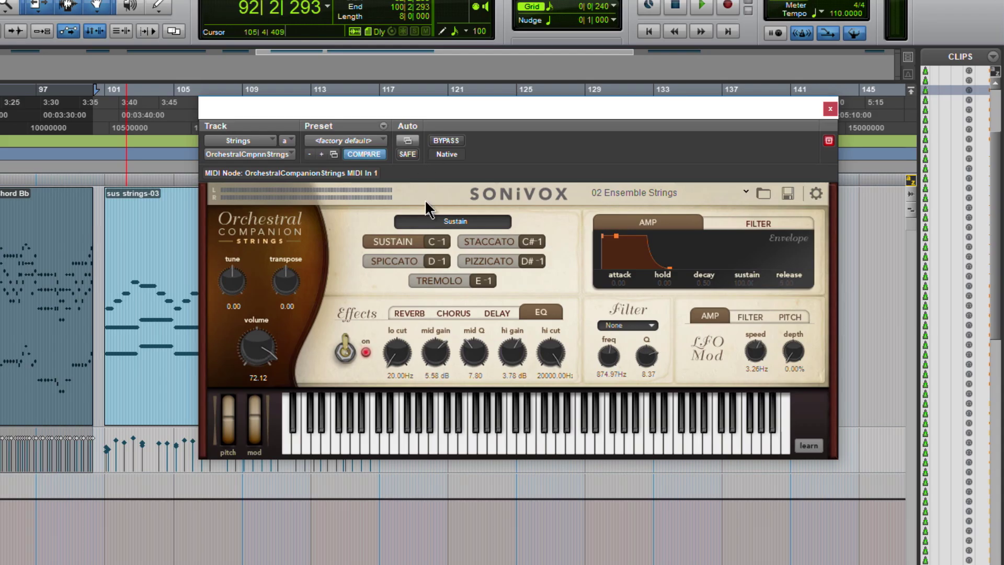
- Review the parameters available for plug-in automation and close the list without adding any
{"action": "left_click", "coordinate": [407, 140]}
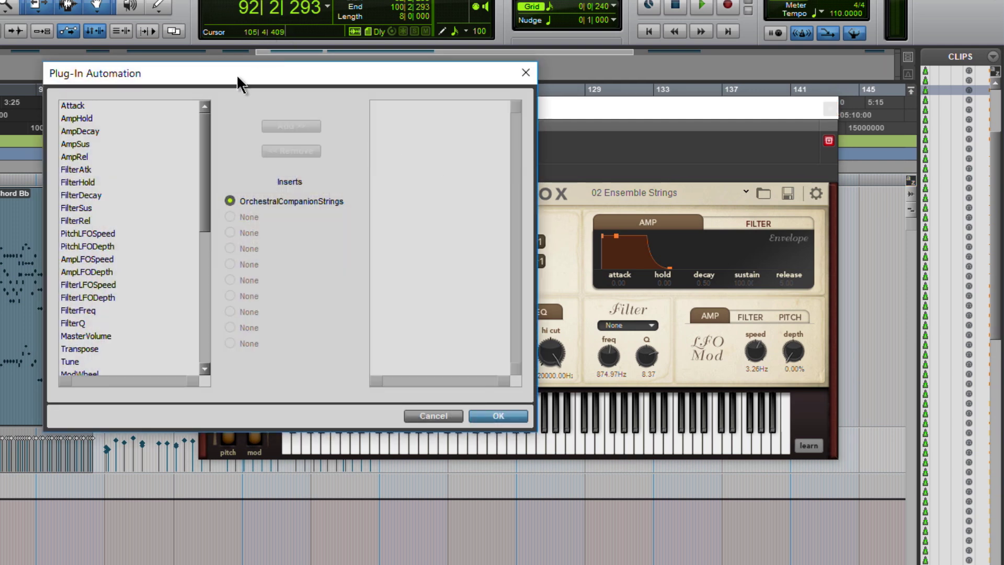
{"action": "left_click_drag", "start_coordinate": [236, 74], "coordinate": [215, 60]}
{"action": "left_click_drag", "start_coordinate": [183, 139], "coordinate": [68, 180]}
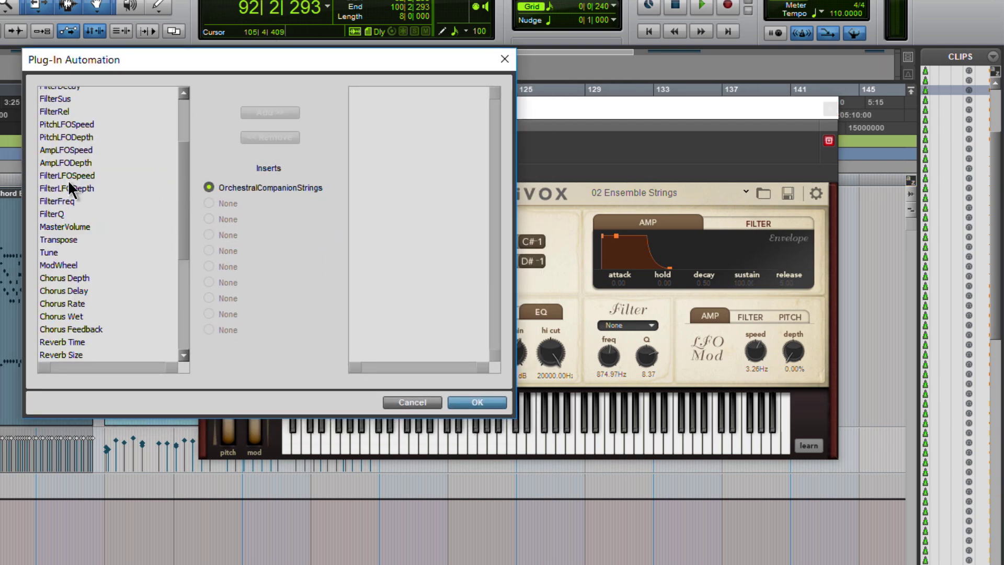
{"action": "left_click", "coordinate": [68, 178]}
{"action": "left_click", "coordinate": [421, 403]}
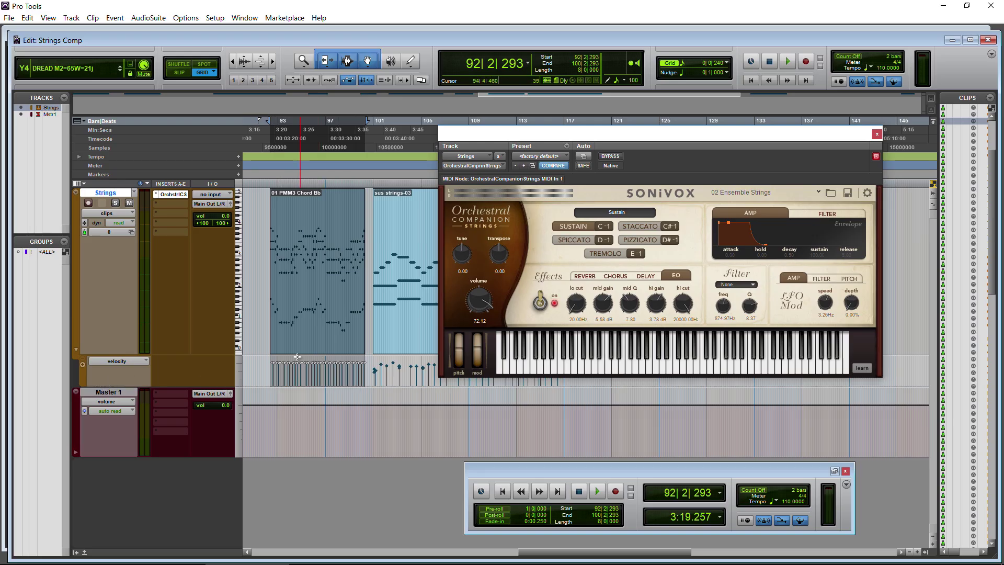
- Switch the EQ off and raise the instrument volume to 79.19
{"action": "left_click", "coordinate": [539, 301]}
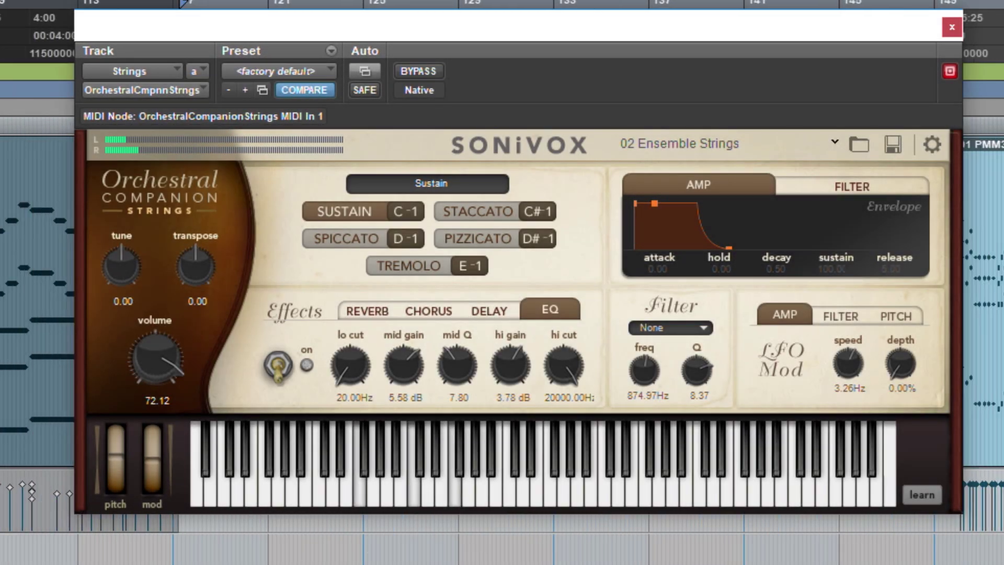
{"action": "left_click_drag", "start_coordinate": [139, 359], "coordinate": [142, 351]}
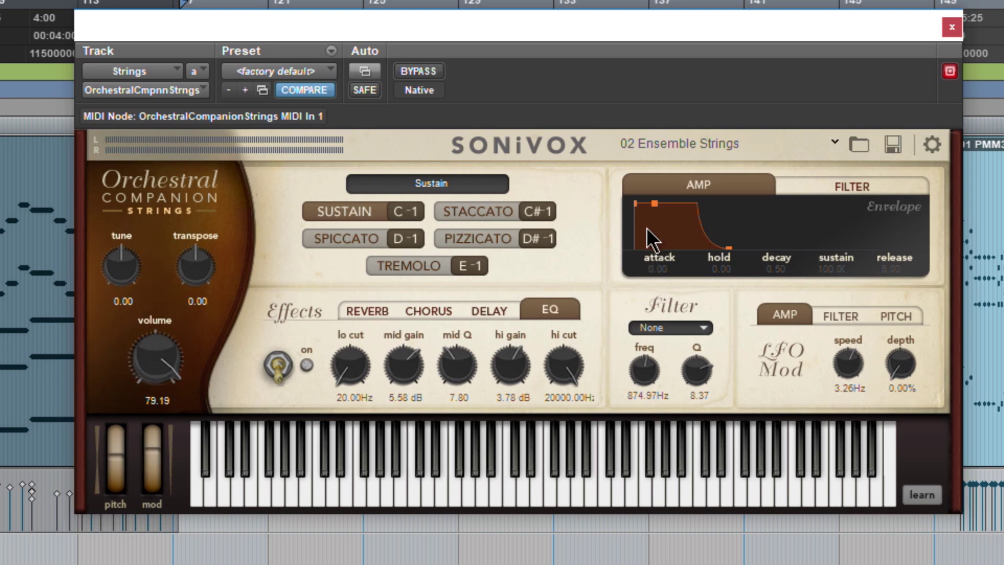
- Sweep the amp envelope's attack up to 20.00 and back to 0.00, and audition the sus strings-03 clip
{"action": "left_click_drag", "start_coordinate": [635, 203], "coordinate": [676, 208]}
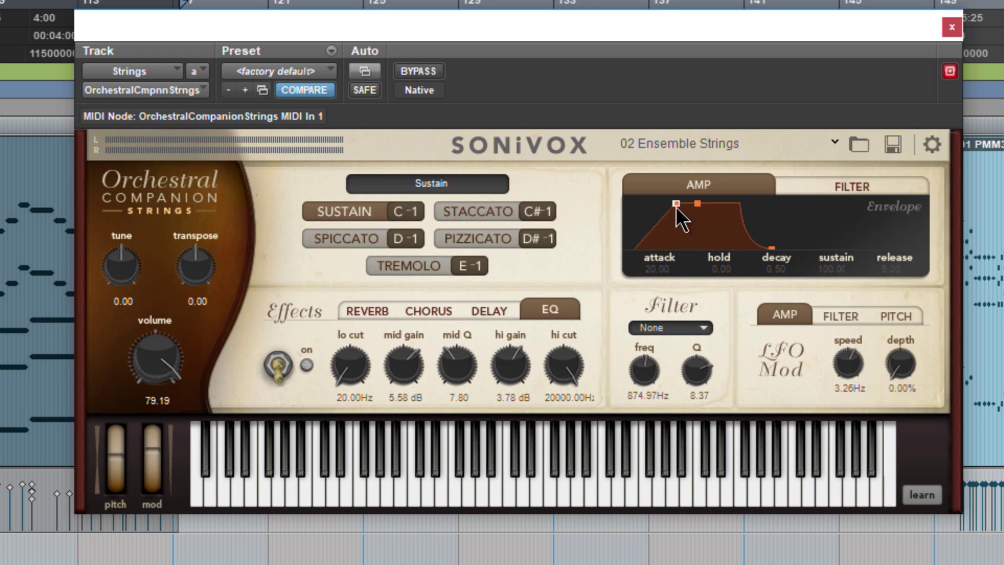
{"action": "left_click_drag", "start_coordinate": [676, 209], "coordinate": [637, 205]}
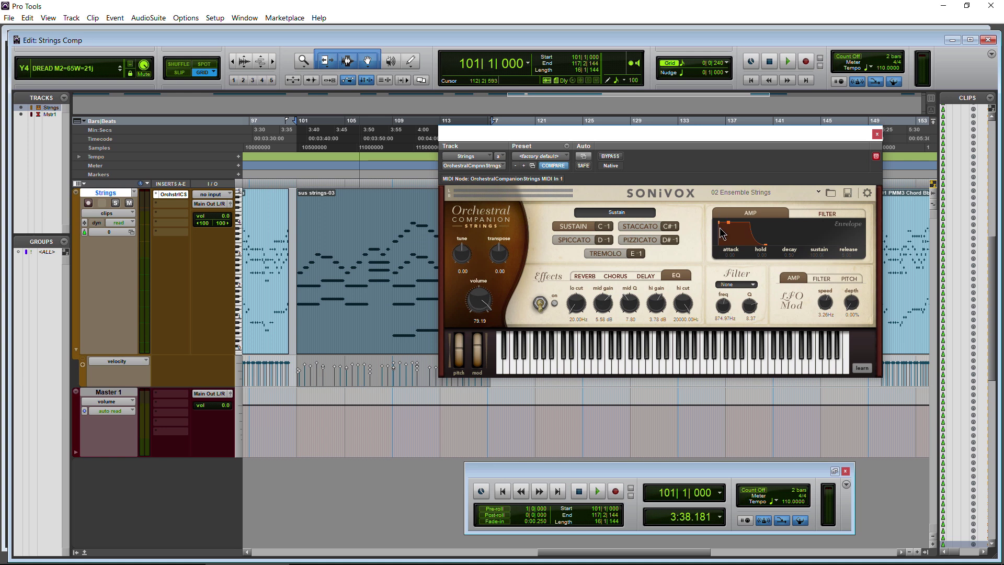
{"action": "key", "text": "space"}
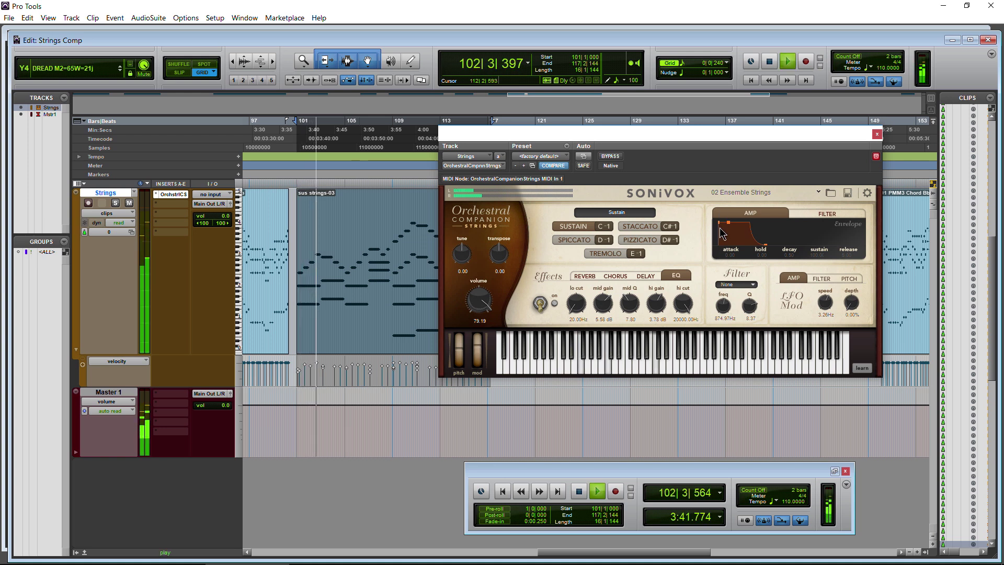
{"action": "key", "text": "space"}
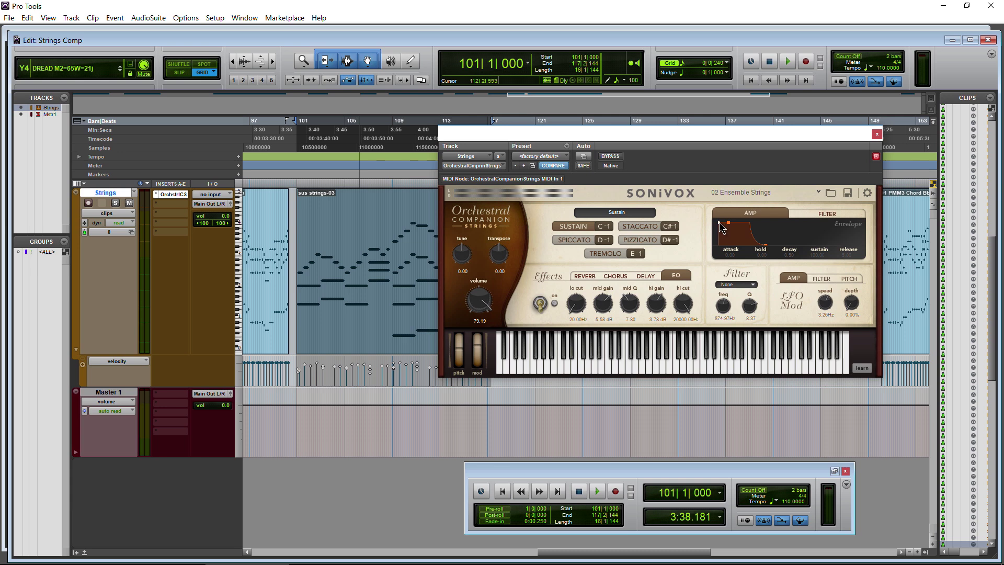
- Raise the amp envelope's attack and hold to 20.00 for a listen, and bring the attack back to 0.00
{"action": "mouse_move", "coordinate": [720, 226]}
{"action": "left_mouse_down"}
{"action": "mouse_move", "coordinate": [756, 226]}
{"action": "mouse_move", "coordinate": [740, 226]}
{"action": "left_mouse_up"}
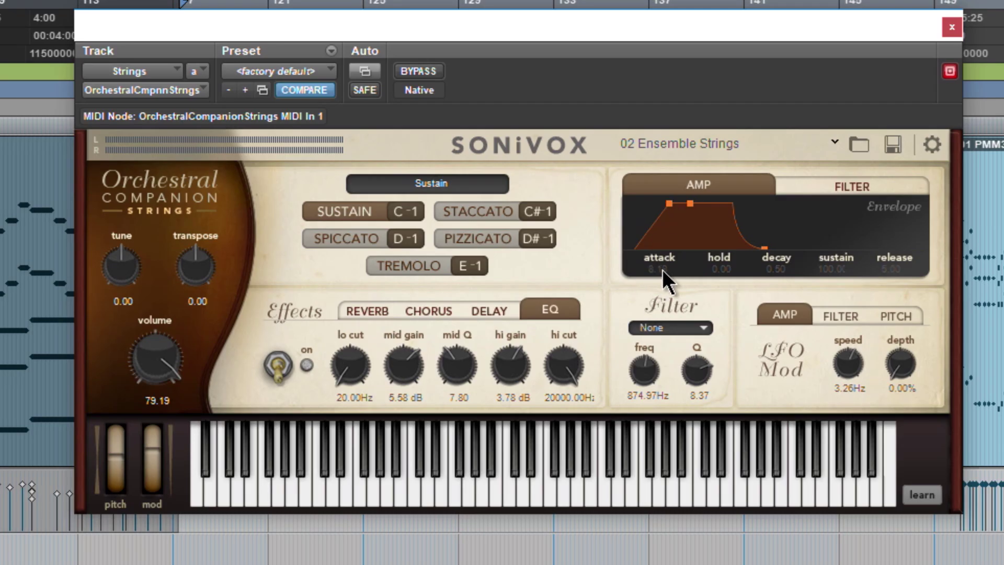
{"action": "mouse_move", "coordinate": [663, 270]}
{"action": "left_mouse_down"}
{"action": "mouse_move", "coordinate": [663, 250]}
{"action": "mouse_move", "coordinate": [672, 269]}
{"action": "mouse_move", "coordinate": [657, 268]}
{"action": "left_mouse_up"}
{"action": "left_click_drag", "start_coordinate": [672, 205], "coordinate": [722, 200]}
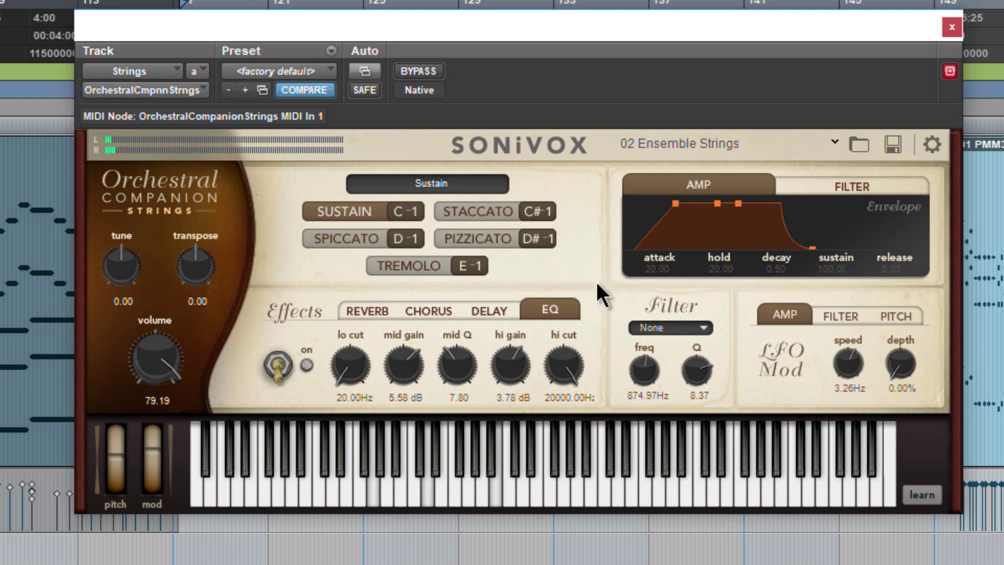
{"action": "left_click_drag", "start_coordinate": [672, 205], "coordinate": [656, 228]}
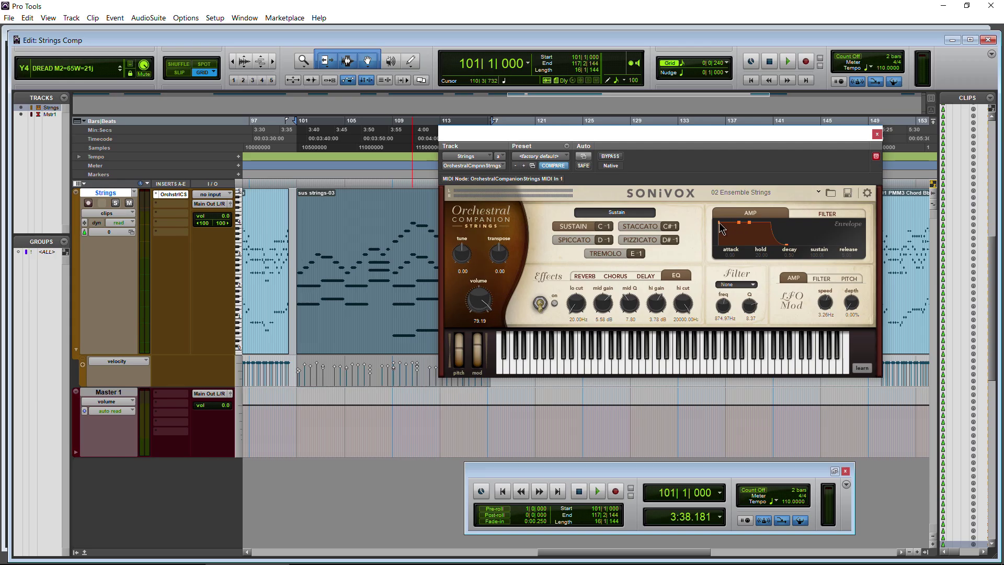
{"action": "left_click_drag", "start_coordinate": [720, 229], "coordinate": [720, 228]}
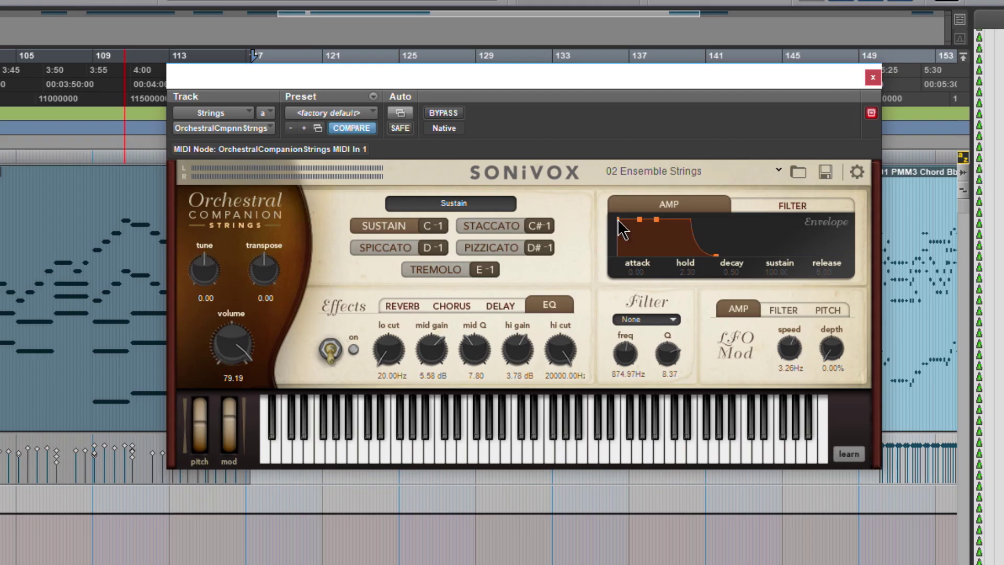
- Shape the amp envelope with attack 0.58, hold 0.33, decay 0.00 and sustain 0.00, and sound a note on the instrument's keyboard
{"action": "left_click_drag", "start_coordinate": [618, 219], "coordinate": [664, 225]}
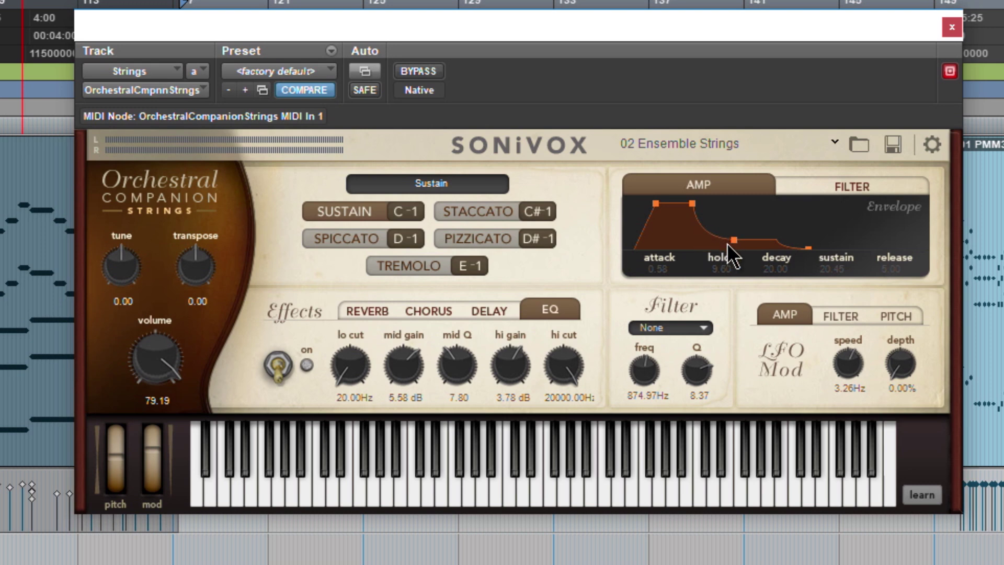
{"action": "left_click_drag", "start_coordinate": [734, 241], "coordinate": [661, 258]}
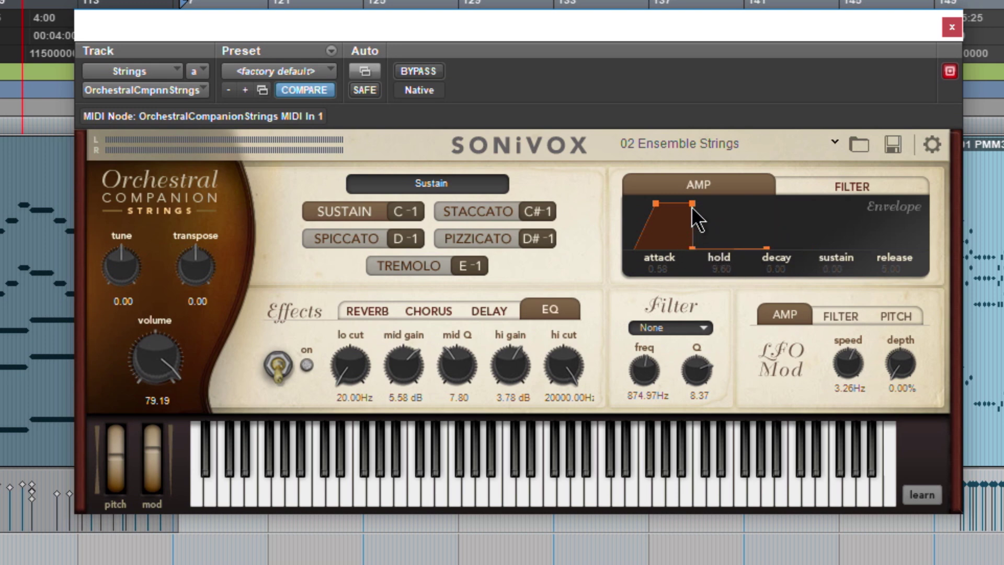
{"action": "left_click_drag", "start_coordinate": [691, 205], "coordinate": [676, 205]}
{"action": "left_click", "coordinate": [456, 491]}
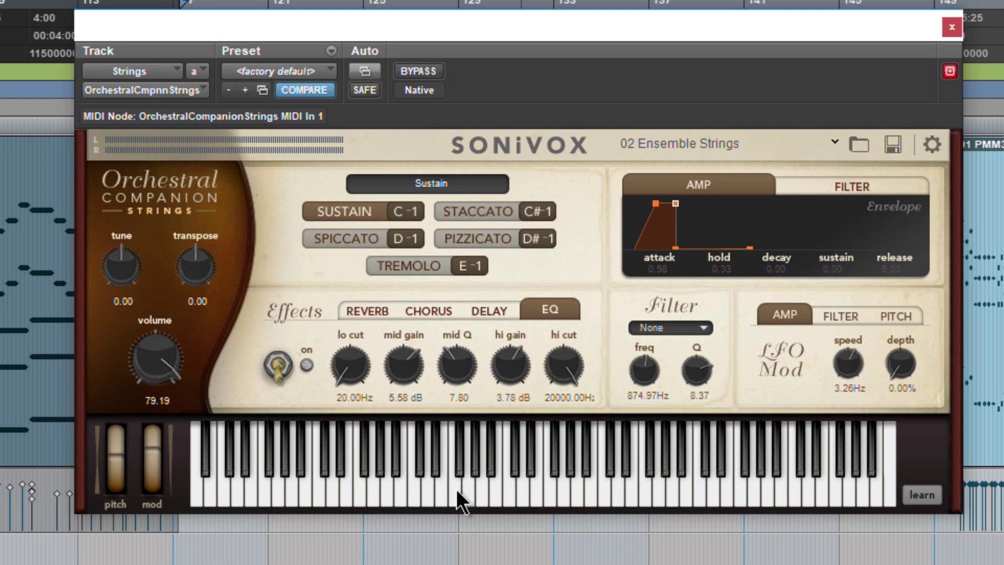
{"action": "left_click", "coordinate": [457, 497]}
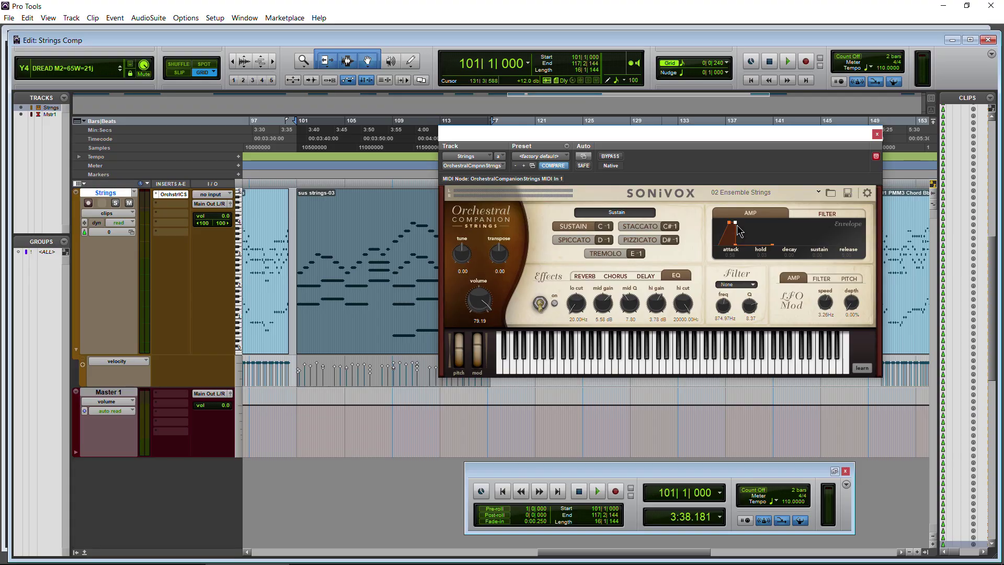
- Rework the amp envelope to attack 0.00, decay 20.00, sustain 90.91 and release 20.00 while sounding notes on the instrument's keyboard
{"action": "left_click_drag", "start_coordinate": [739, 230], "coordinate": [742, 232]}
{"action": "left_click", "coordinate": [600, 370]}
{"action": "left_click_drag", "start_coordinate": [743, 245], "coordinate": [752, 241]}
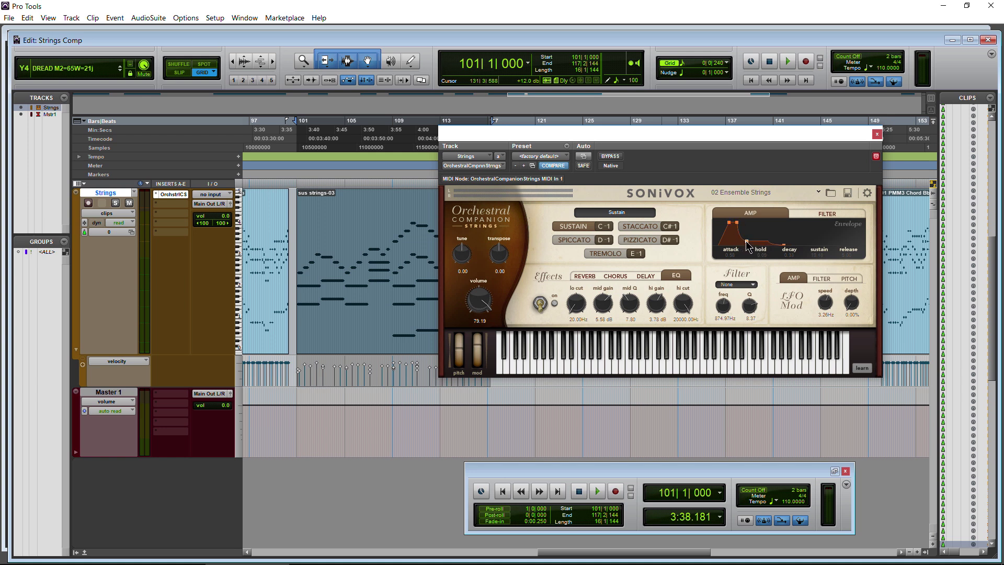
{"action": "left_click_drag", "start_coordinate": [746, 243], "coordinate": [753, 245]}
{"action": "left_click", "coordinate": [629, 369]}
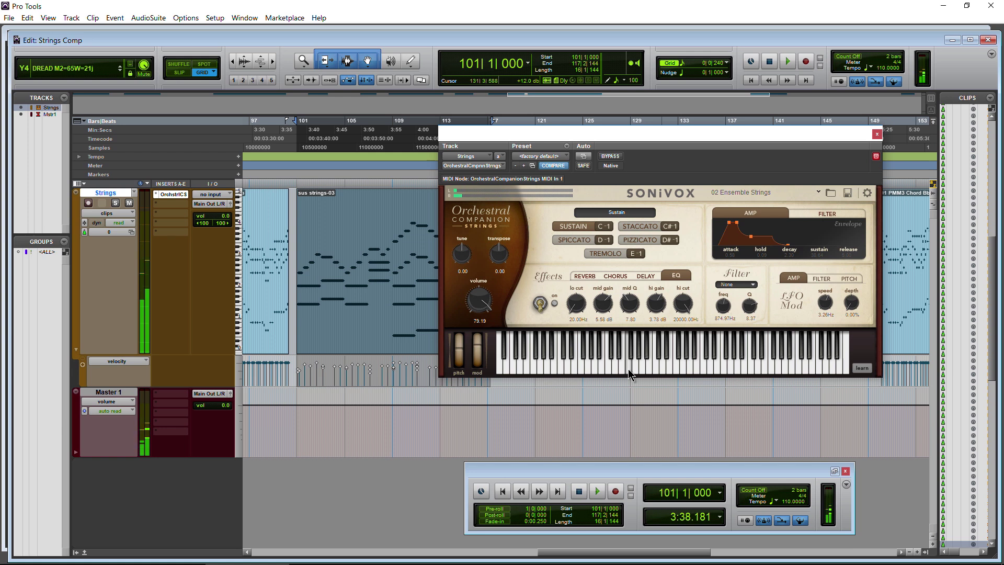
{"action": "left_click_drag", "start_coordinate": [751, 236], "coordinate": [704, 209]}
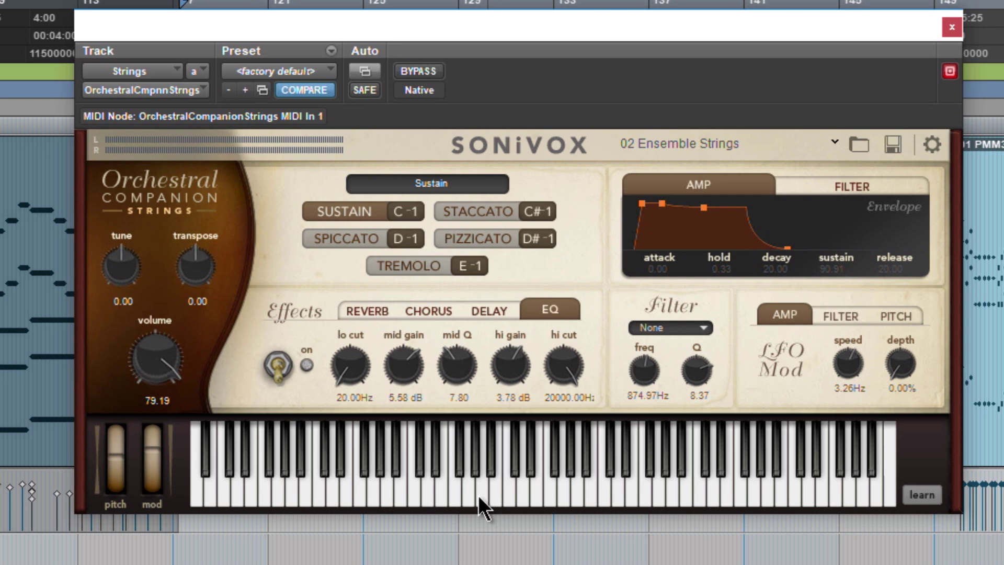
{"action": "left_click", "coordinate": [419, 492]}
- Show the filter envelope, shorten its attack slightly, and start playing the 01 PMM3 Chord Bb clip near bar 150
{"action": "left_click", "coordinate": [782, 192]}
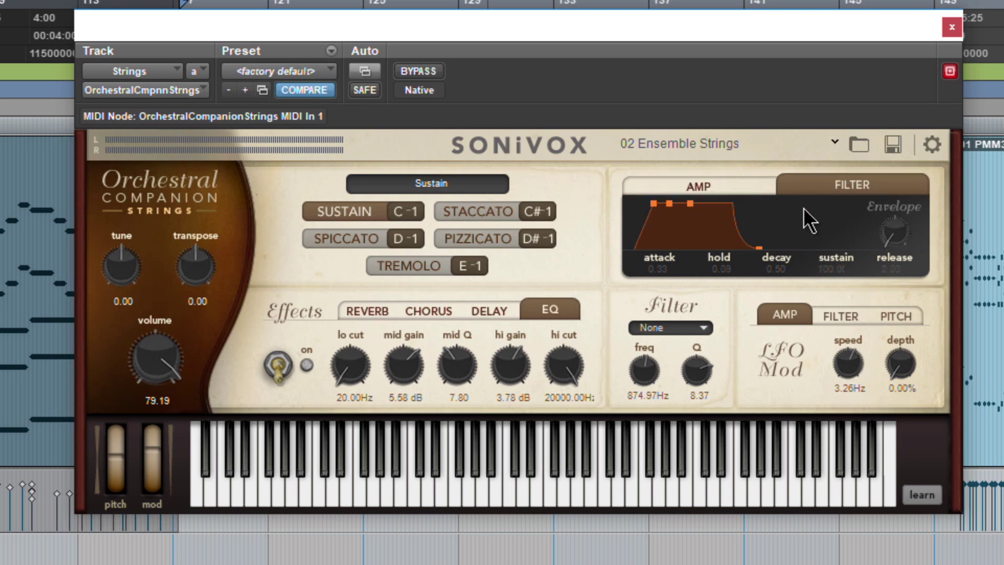
{"action": "left_click_drag", "start_coordinate": [652, 204], "coordinate": [648, 206]}
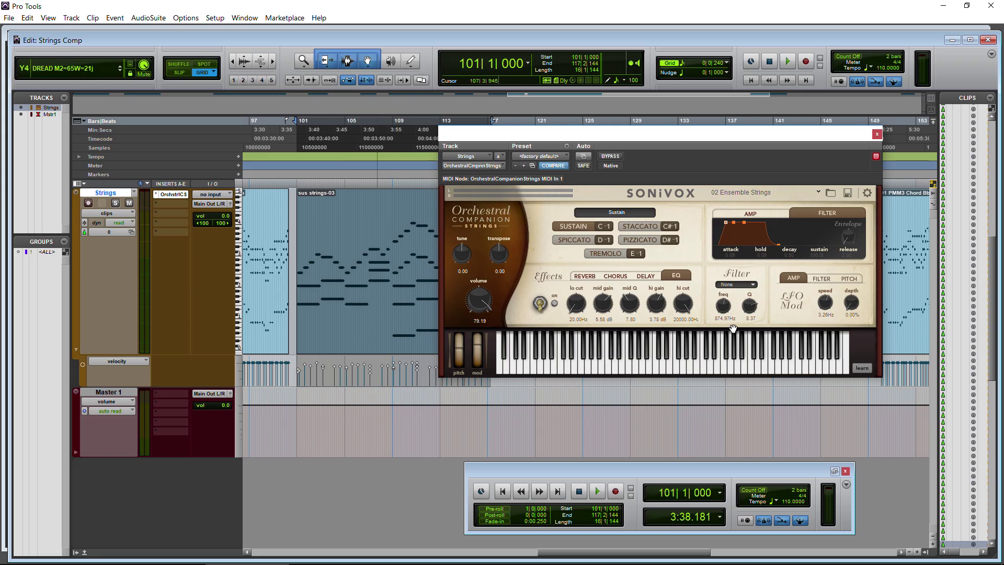
{"action": "scroll", "coordinate": [365, 292], "scroll_direction": "right", "scroll_amount": 10}
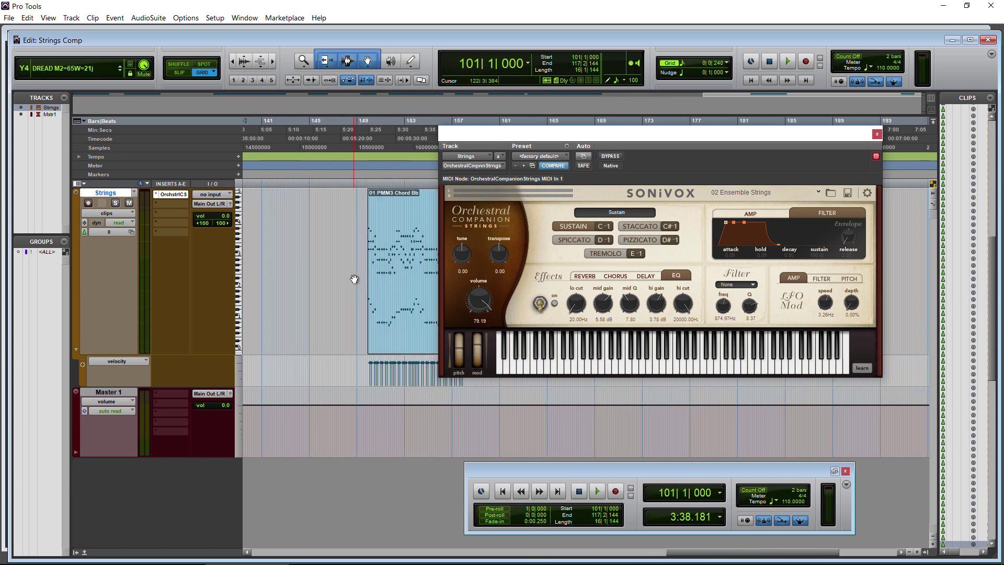
{"action": "scroll", "coordinate": [351, 288], "scroll_direction": "right", "scroll_amount": 2}
{"action": "left_click", "coordinate": [347, 293]}
{"action": "key", "text": "space"}
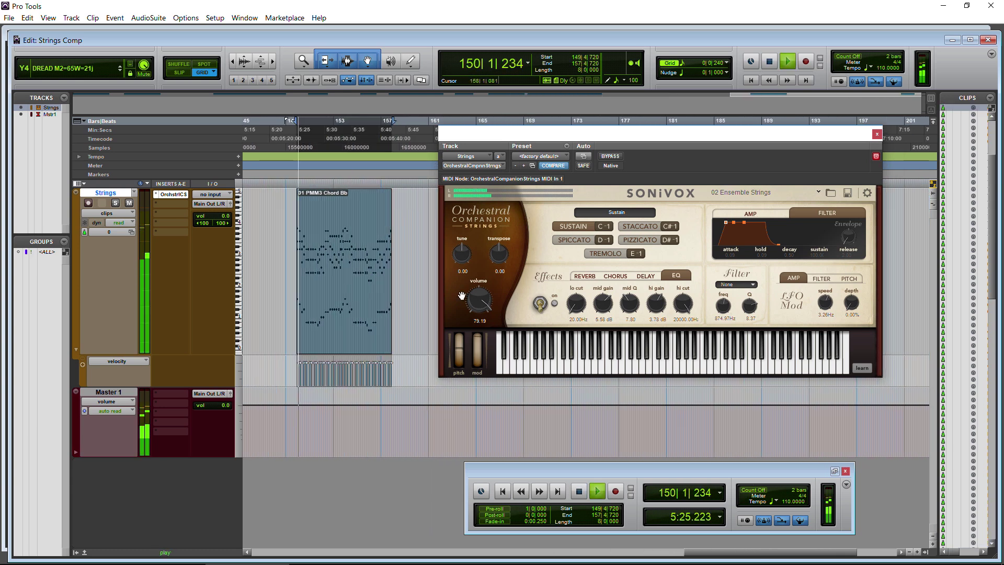
- Restore full sustain in the amp envelope, lengthen the filter envelope's attack during playback, and stop the clip
{"action": "left_click", "coordinate": [724, 213]}
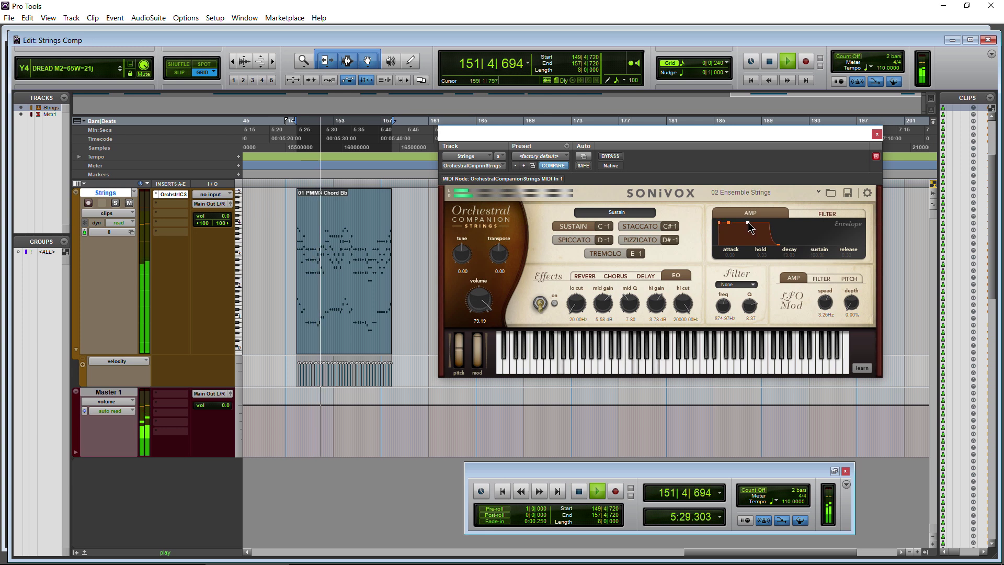
{"action": "left_click", "coordinate": [823, 214]}
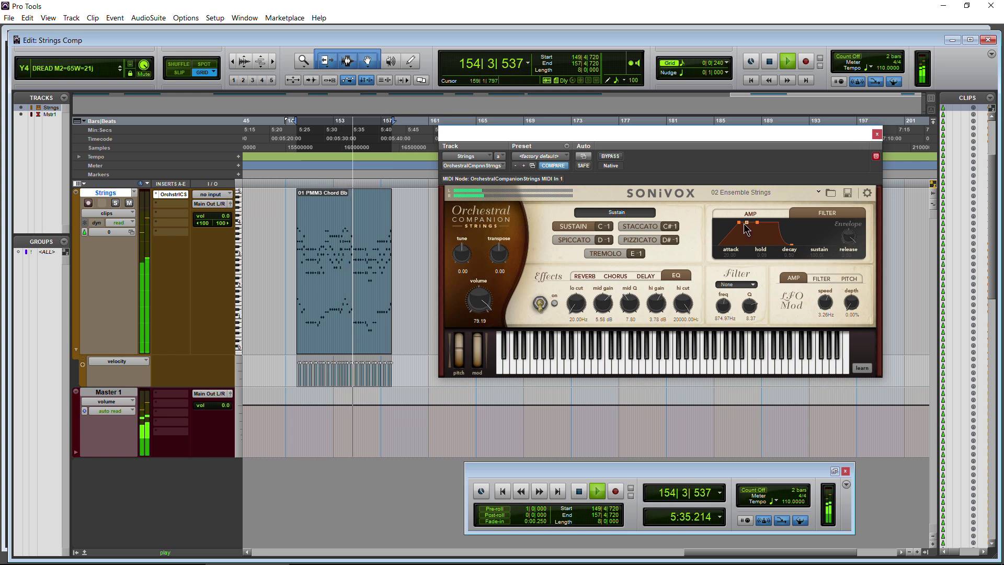
{"action": "left_click_drag", "start_coordinate": [739, 223], "coordinate": [734, 225]}
{"action": "key", "text": "space"}
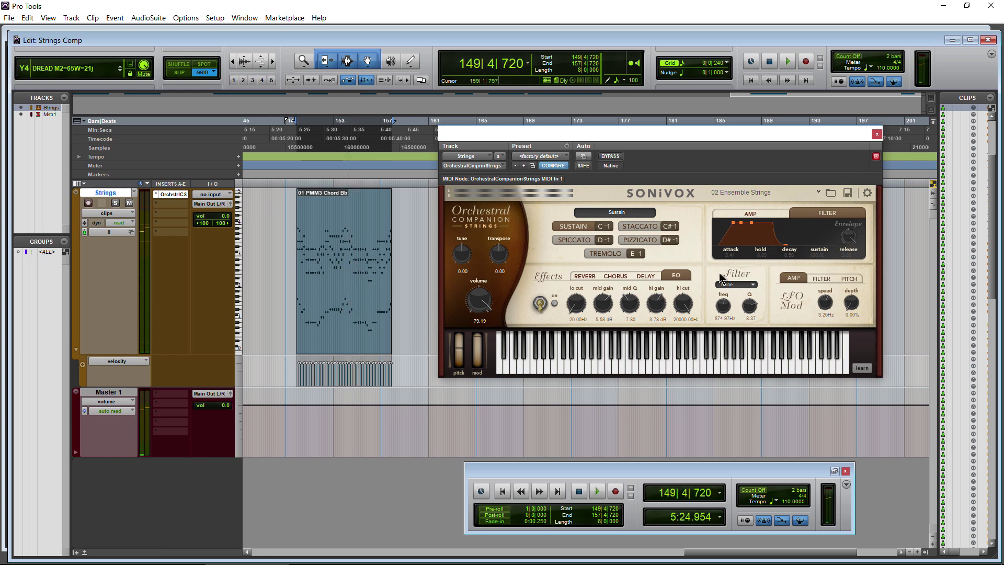
- Apply the Low Pass 1P filter and, while the clip plays, set its frequency to 2807.92 Hz and Q to 2.43
{"action": "left_click", "coordinate": [753, 285]}
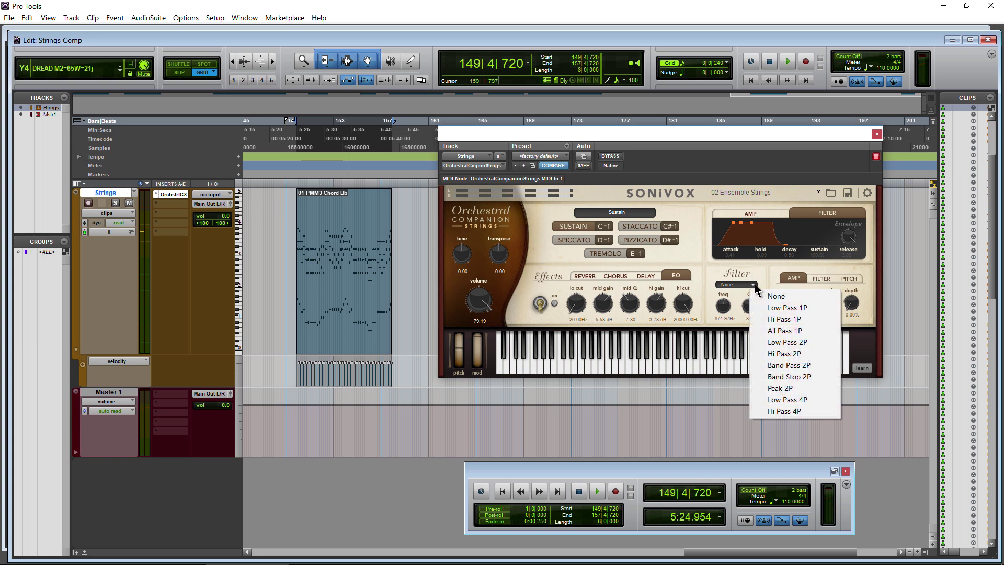
{"action": "left_click", "coordinate": [758, 308]}
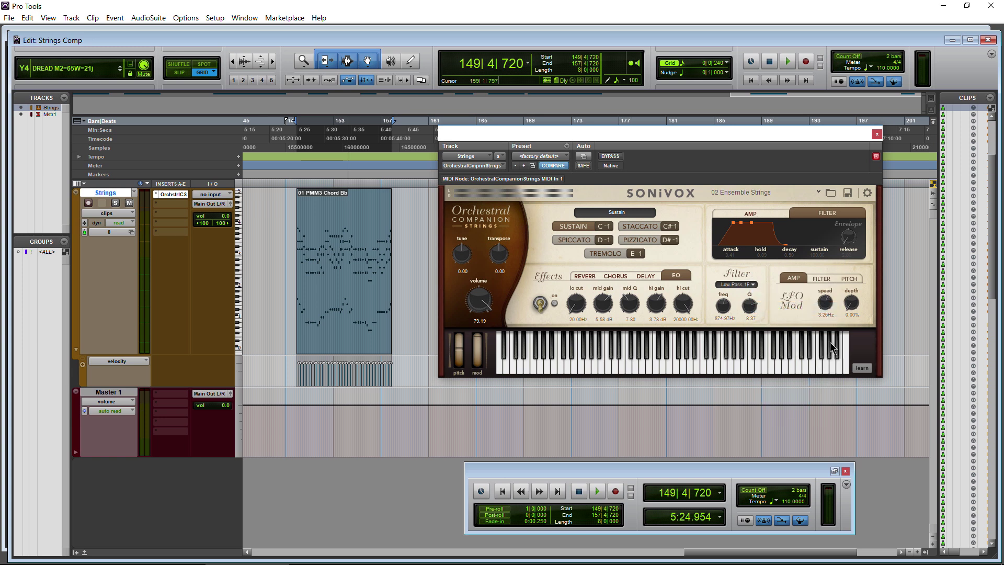
{"action": "key", "text": "space"}
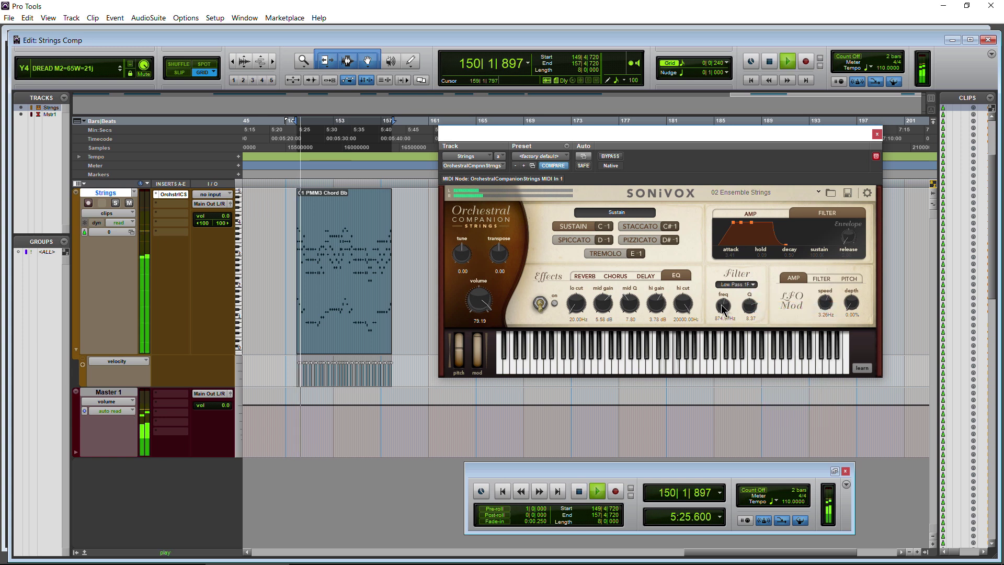
{"action": "left_click_drag", "start_coordinate": [726, 321], "coordinate": [747, 354]}
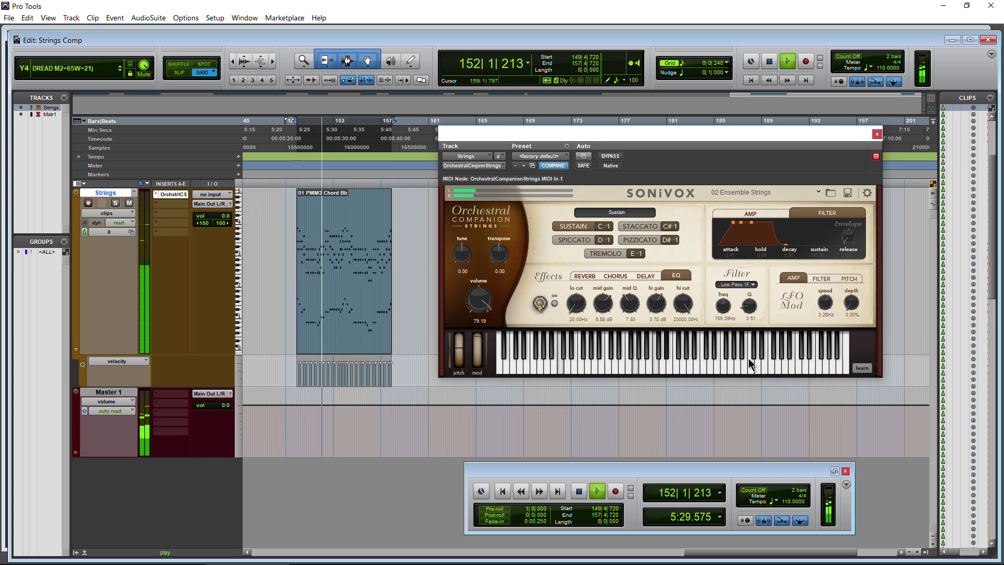
{"action": "left_click_drag", "start_coordinate": [721, 306], "coordinate": [721, 285]}
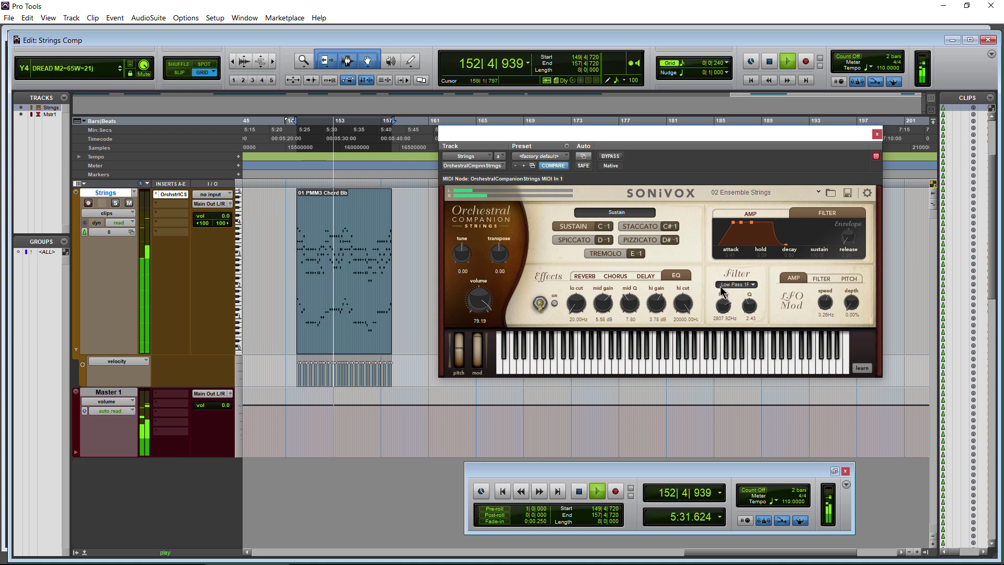
- Switch the filter to Low Pass 2P and sweep its frequency up and down while the clip plays
{"action": "key", "text": "space"}
{"action": "left_click", "coordinate": [736, 284]}
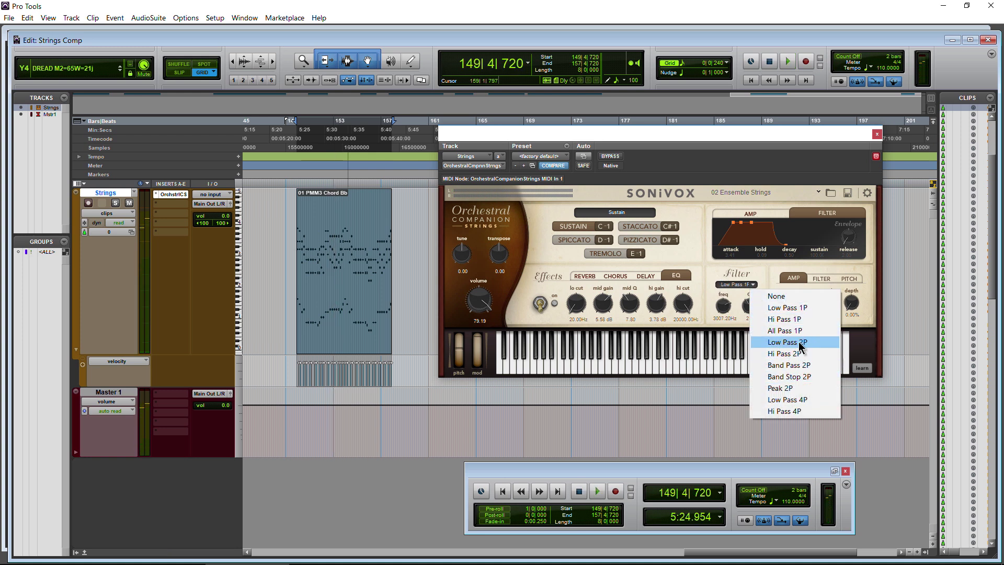
{"action": "left_click", "coordinate": [801, 343]}
{"action": "key", "text": "space"}
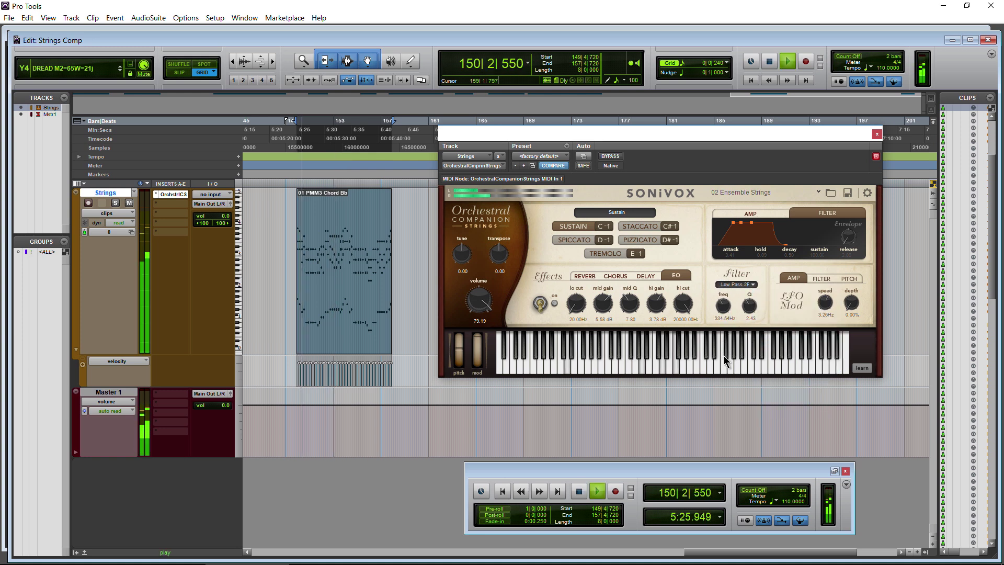
{"action": "mouse_move", "coordinate": [720, 315]}
{"action": "left_mouse_down"}
{"action": "mouse_move", "coordinate": [722, 301]}
{"action": "mouse_move", "coordinate": [721, 326]}
{"action": "left_mouse_up"}
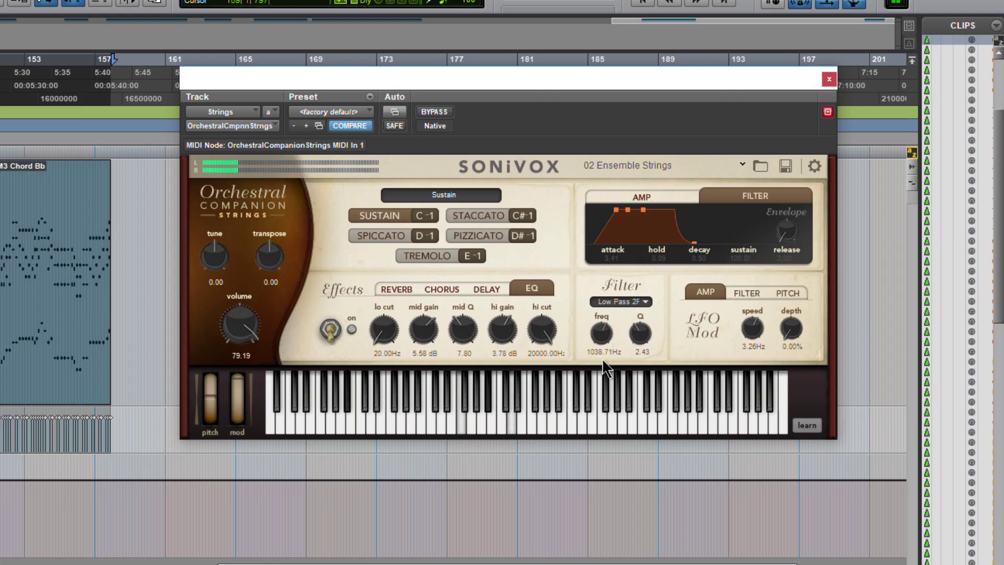
{"action": "left_click_drag", "start_coordinate": [606, 323], "coordinate": [605, 339]}
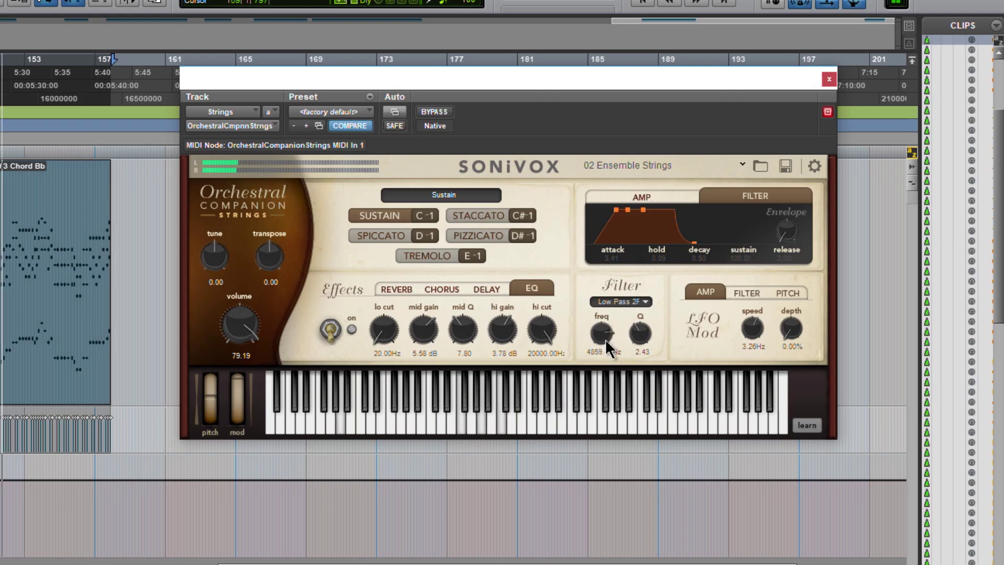
- Switch the filter to Peak 2P, sweep its frequency, and raise Q to 20.00 while the clip plays
{"action": "left_click", "coordinate": [642, 301]}
{"action": "left_click", "coordinate": [700, 455]}
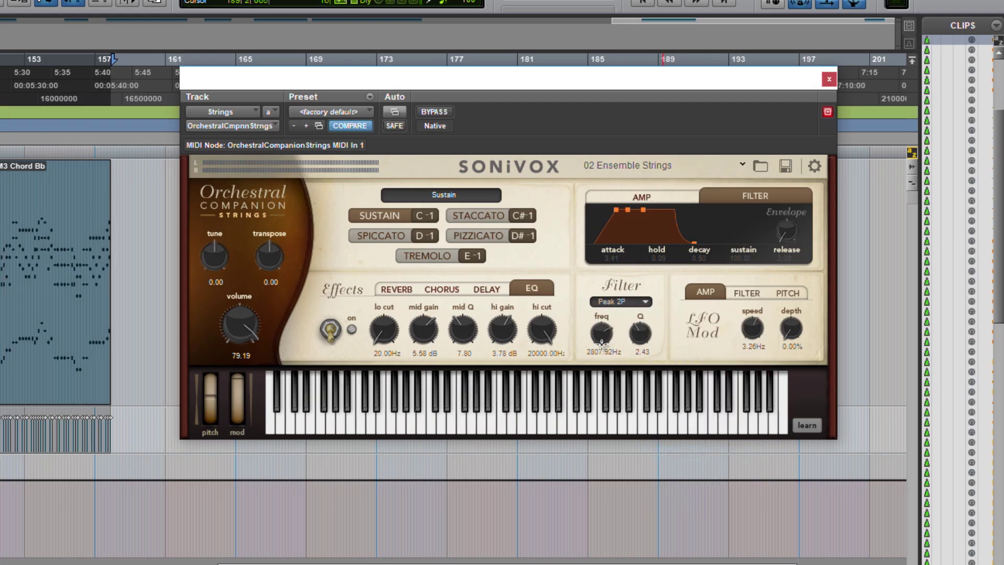
{"action": "left_click_drag", "start_coordinate": [604, 335], "coordinate": [603, 292]}
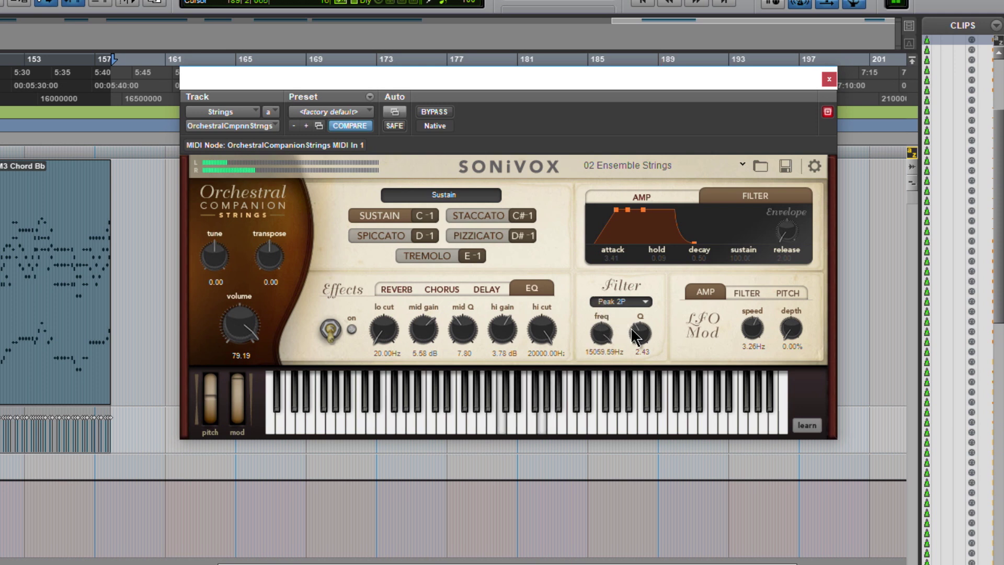
{"action": "left_click_drag", "start_coordinate": [640, 333], "coordinate": [636, 209]}
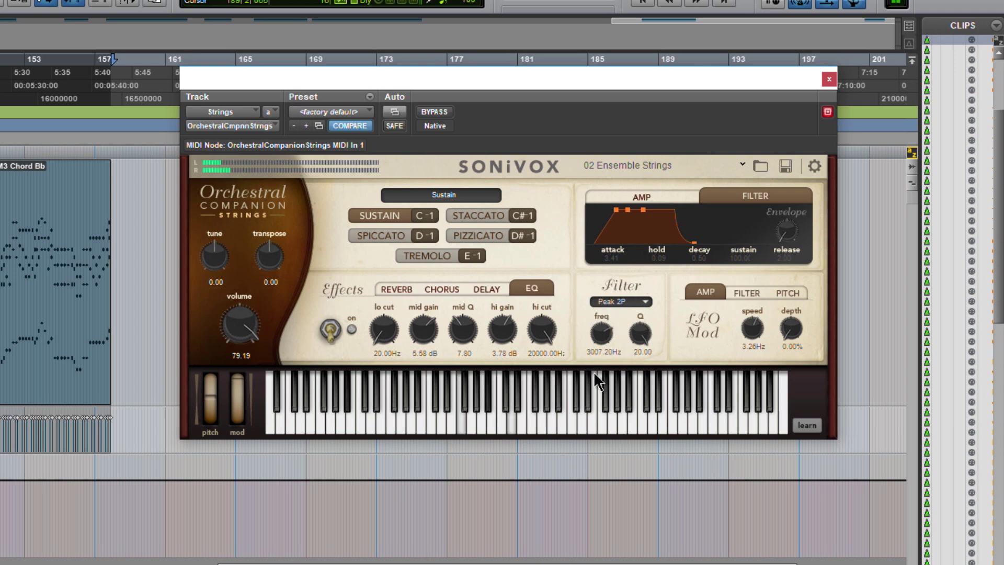
- Bring the Peak 2P filter's frequency down to 1737.47 Hz and audition the clip with it
{"action": "mouse_move", "coordinate": [594, 372]}
{"action": "left_mouse_down"}
{"action": "mouse_move", "coordinate": [594, 393]}
{"action": "mouse_move", "coordinate": [598, 363]}
{"action": "mouse_move", "coordinate": [601, 378]}
{"action": "left_mouse_up"}
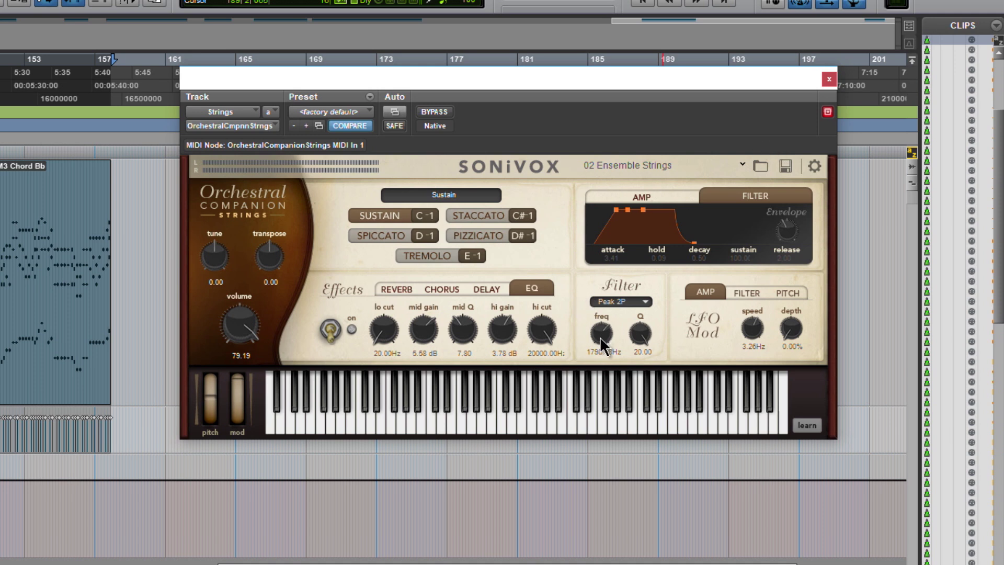
{"action": "left_click_drag", "start_coordinate": [598, 336], "coordinate": [599, 341]}
{"action": "key", "text": "space"}
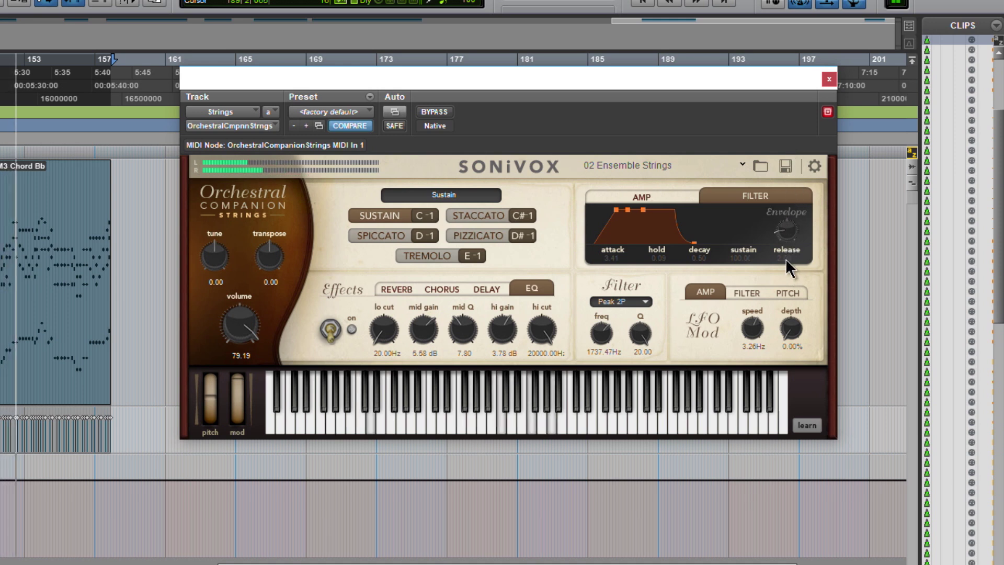
{"action": "mouse_move", "coordinate": [601, 342]}
{"action": "left_mouse_down"}
{"action": "mouse_move", "coordinate": [602, 379]}
{"action": "mouse_move", "coordinate": [605, 337]}
{"action": "left_mouse_up"}
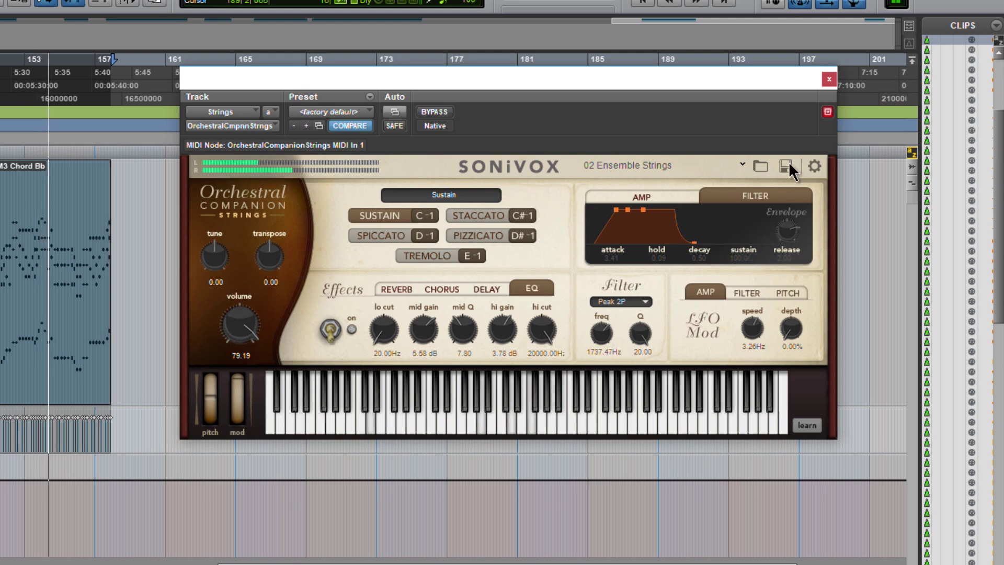
- Switch the filter to Low Pass 2P at about 1233 Hz, with a filter envelope attack of 17.40 and reduced sustain
{"action": "left_click", "coordinate": [645, 302]}
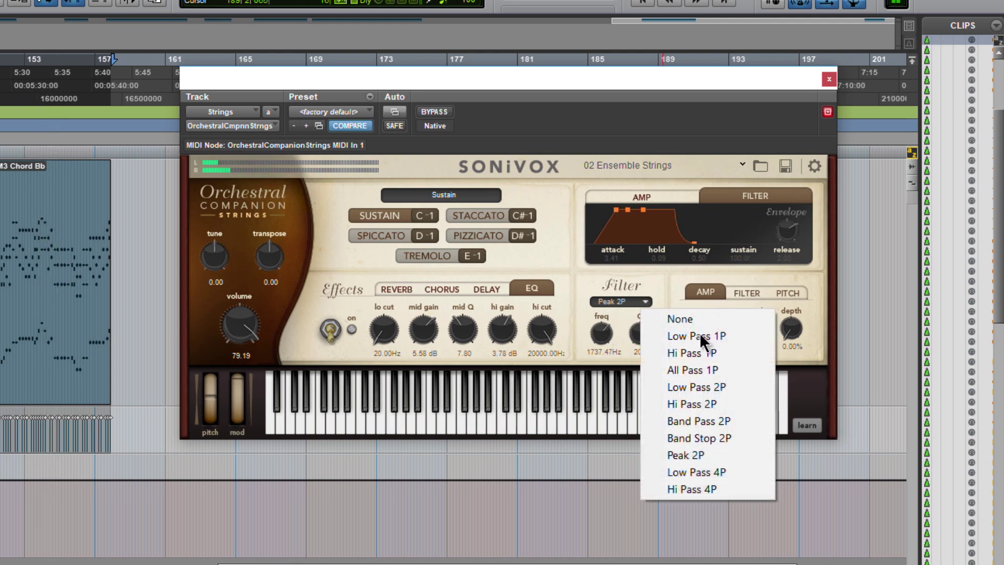
{"action": "left_click", "coordinate": [703, 387]}
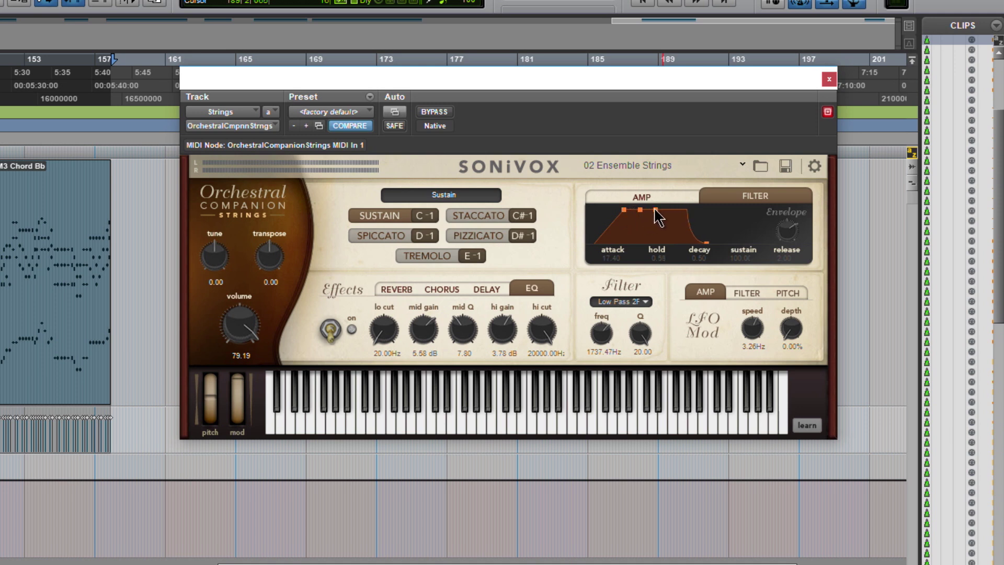
{"action": "mouse_move", "coordinate": [599, 332]}
{"action": "left_mouse_down"}
{"action": "mouse_move", "coordinate": [594, 366]}
{"action": "mouse_move", "coordinate": [601, 339]}
{"action": "left_mouse_up"}
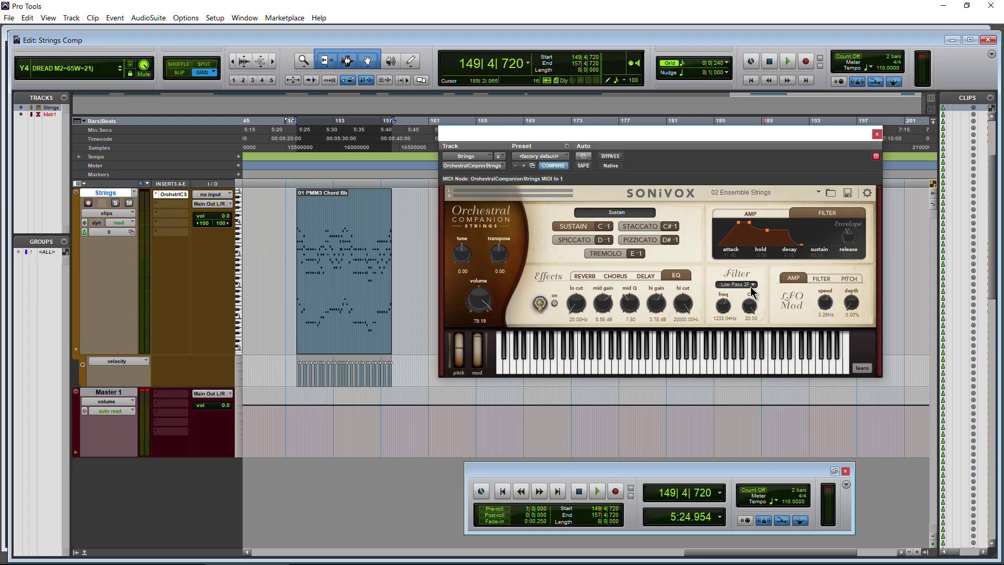
- Set the filter to None with frequency 334.54 Hz and Q 13.80, and play the clip with the amp envelope shown
{"action": "left_click", "coordinate": [751, 287]}
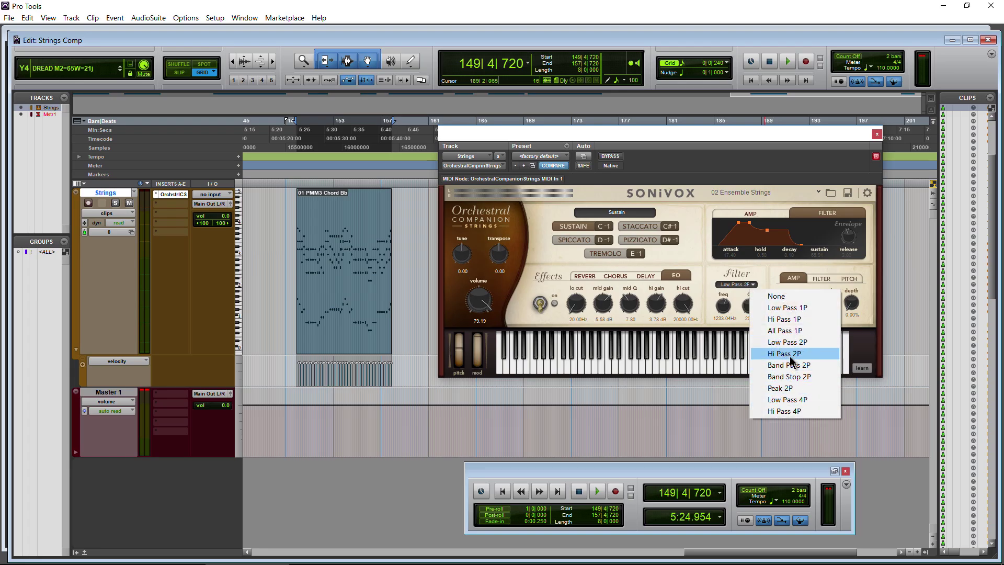
{"action": "left_click", "coordinate": [764, 296]}
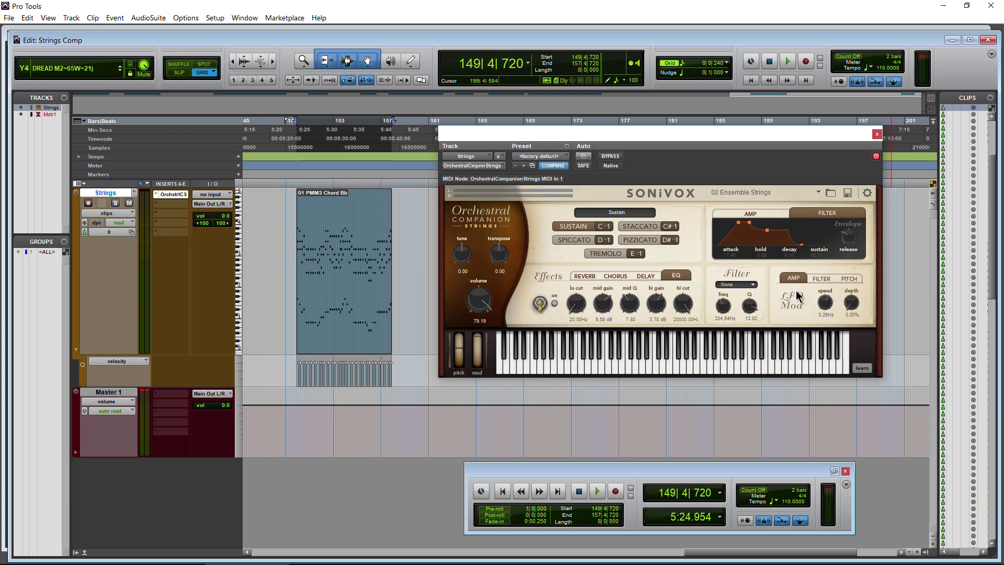
{"action": "left_click", "coordinate": [748, 214]}
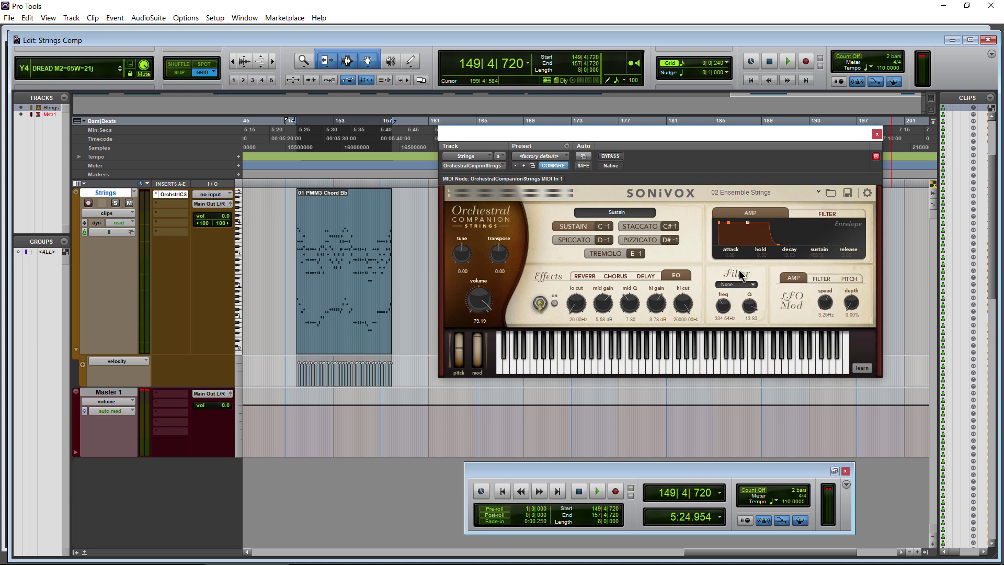
{"action": "key", "text": "space"}
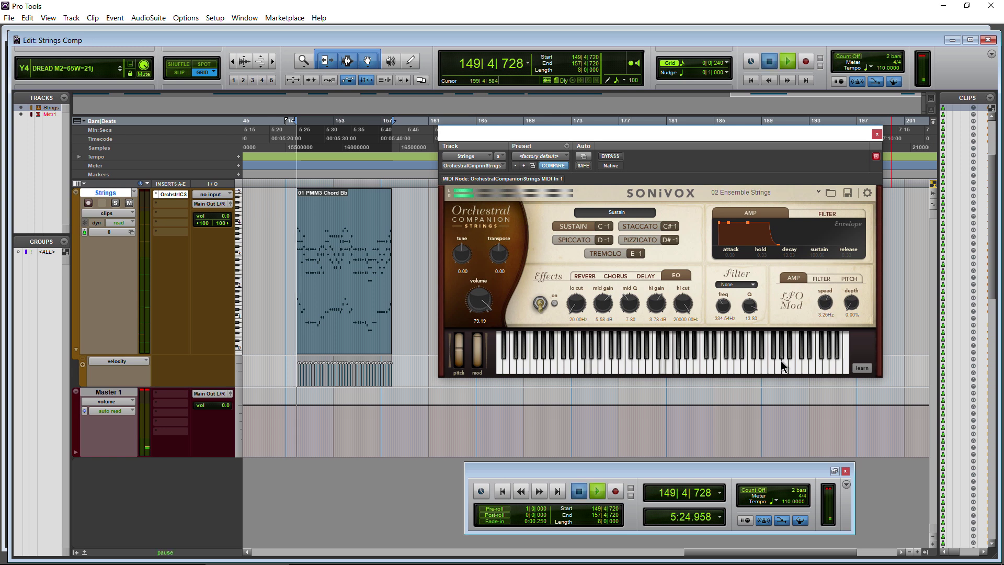
- Dial in the amp LFO during playback, setting its speed to 1.40 Hz and depth to 44%
{"action": "left_click_drag", "start_coordinate": [852, 304], "coordinate": [824, 309]}
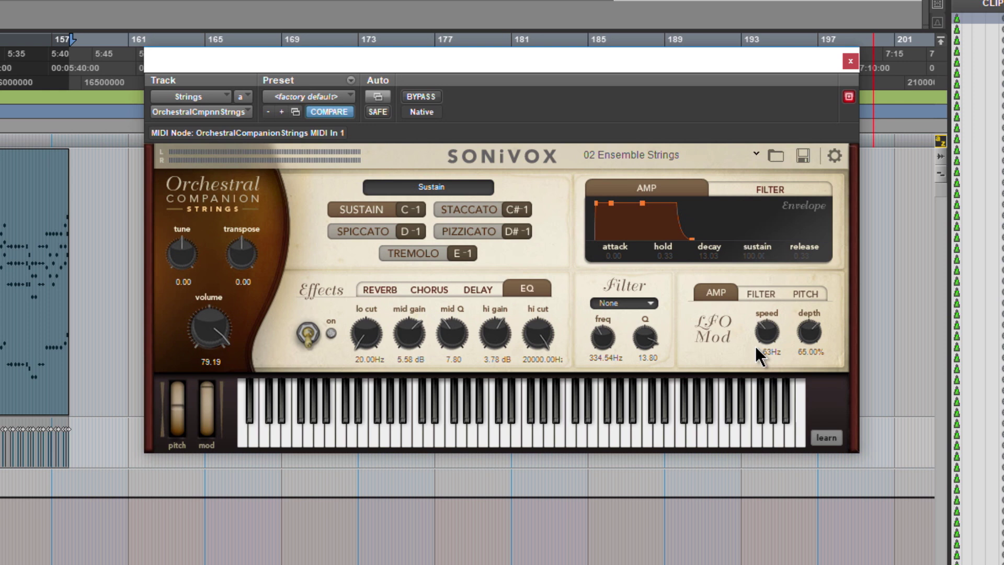
{"action": "left_click_drag", "start_coordinate": [756, 347], "coordinate": [817, 376]}
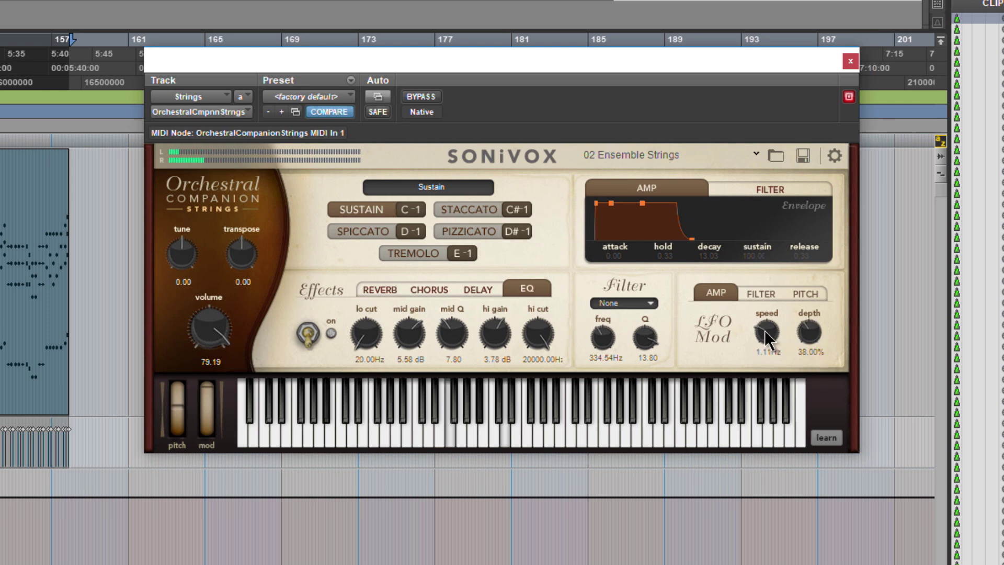
{"action": "left_click_drag", "start_coordinate": [768, 331], "coordinate": [814, 326]}
- Set the filter envelope's attack to 20.00 and hold to 17.40, and raise the amp LFO depth to 49%
{"action": "left_click", "coordinate": [788, 191]}
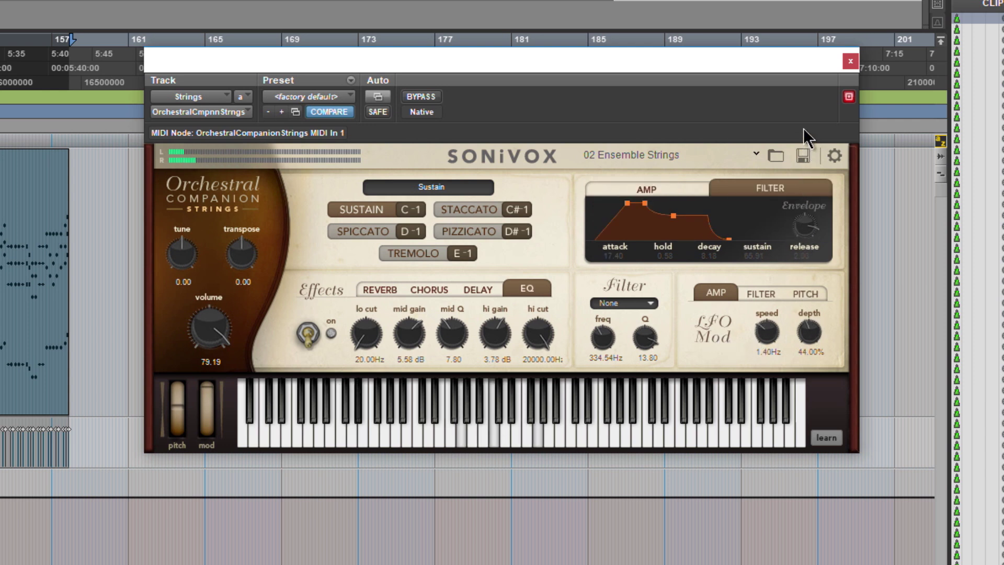
{"action": "left_click_drag", "start_coordinate": [630, 207], "coordinate": [664, 203]}
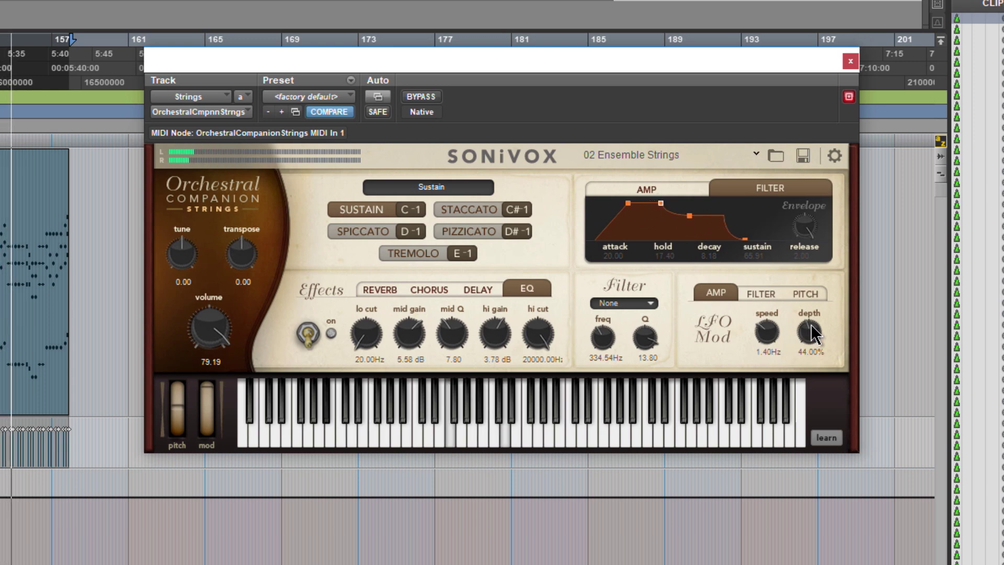
{"action": "left_click_drag", "start_coordinate": [811, 330], "coordinate": [812, 325]}
- Apply the Low Pass 2P filter and set its frequency to 6177.24 Hz and Q to 7.42 while auditioning the clip
{"action": "left_click", "coordinate": [647, 304]}
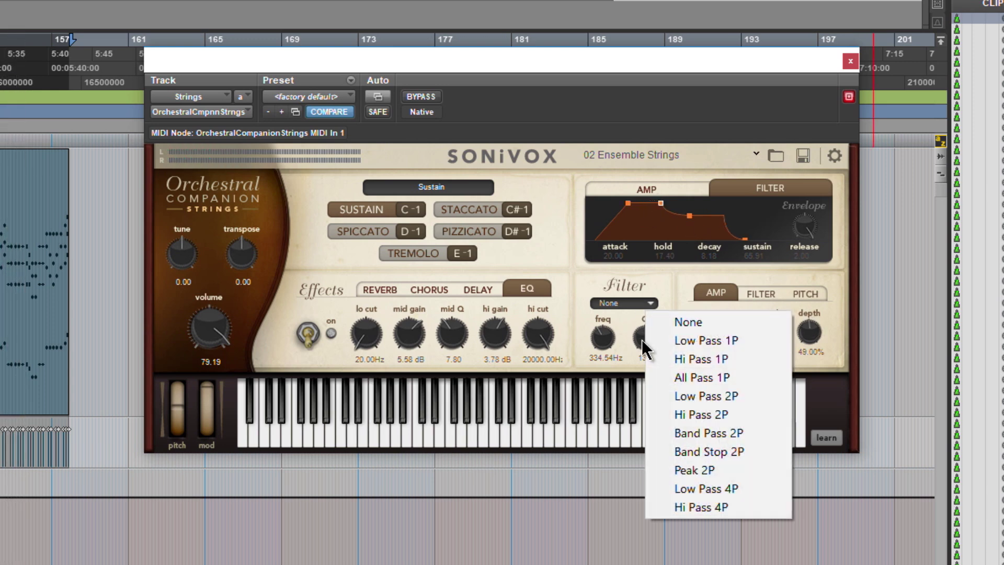
{"action": "left_click", "coordinate": [723, 396]}
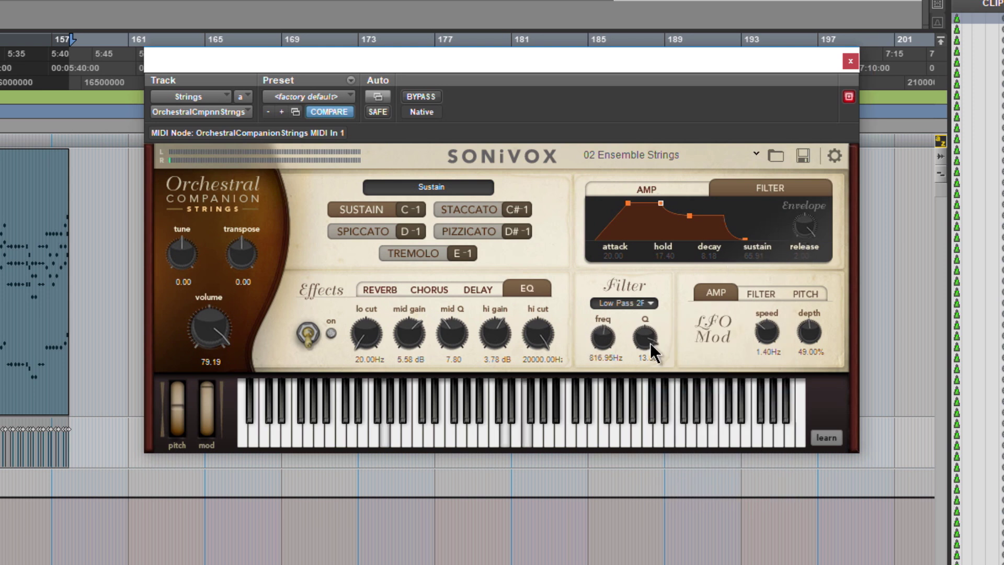
{"action": "left_click_drag", "start_coordinate": [598, 341], "coordinate": [620, 311]}
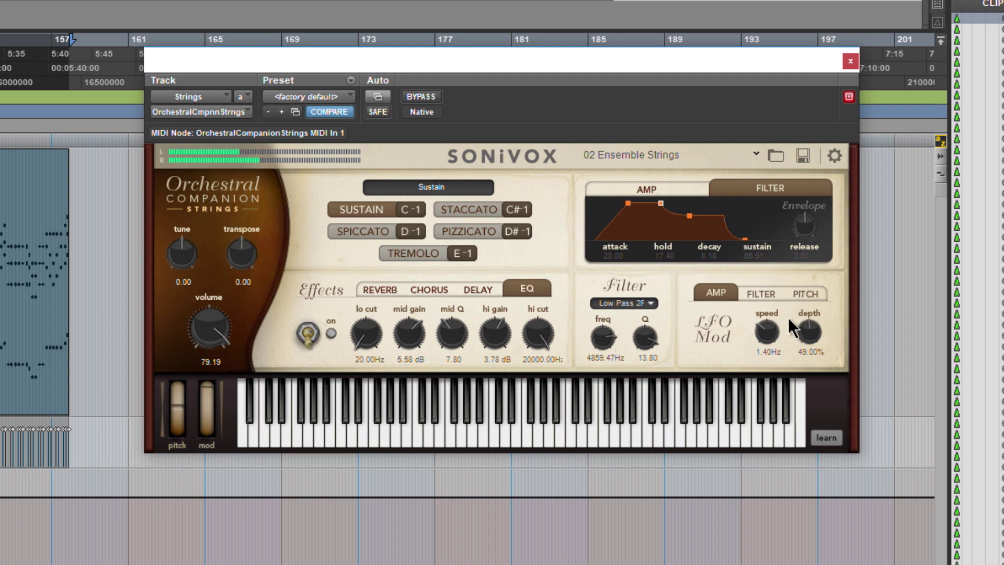
{"action": "left_click_drag", "start_coordinate": [645, 337], "coordinate": [603, 337]}
- Set the amp LFO to 1.85 Hz and 35% depth, adjust the filter envelope amount, and stop the clip
{"action": "left_click_drag", "start_coordinate": [811, 335], "coordinate": [769, 322]}
{"action": "left_click_drag", "start_coordinate": [805, 220], "coordinate": [795, 239]}
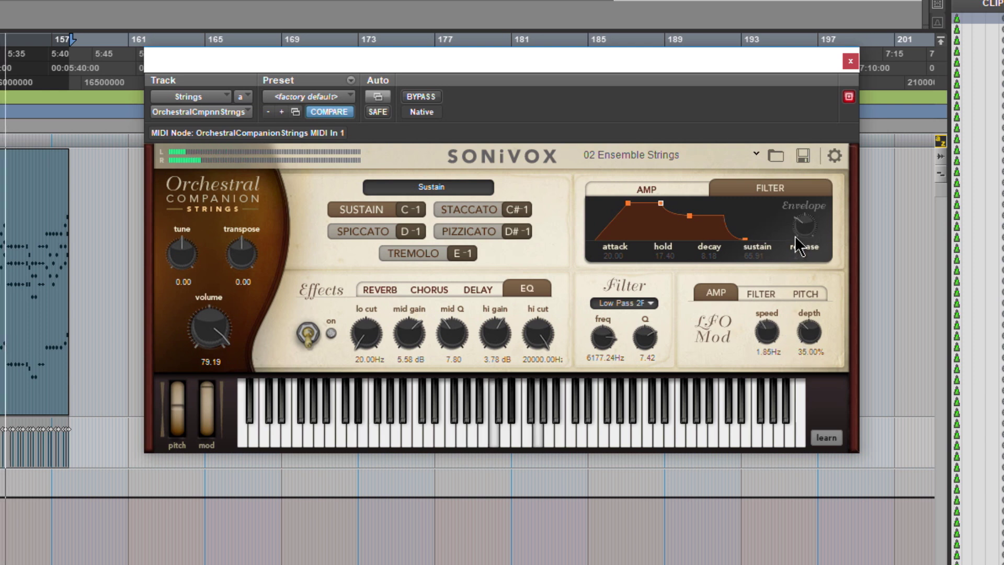
{"action": "key", "text": "space"}
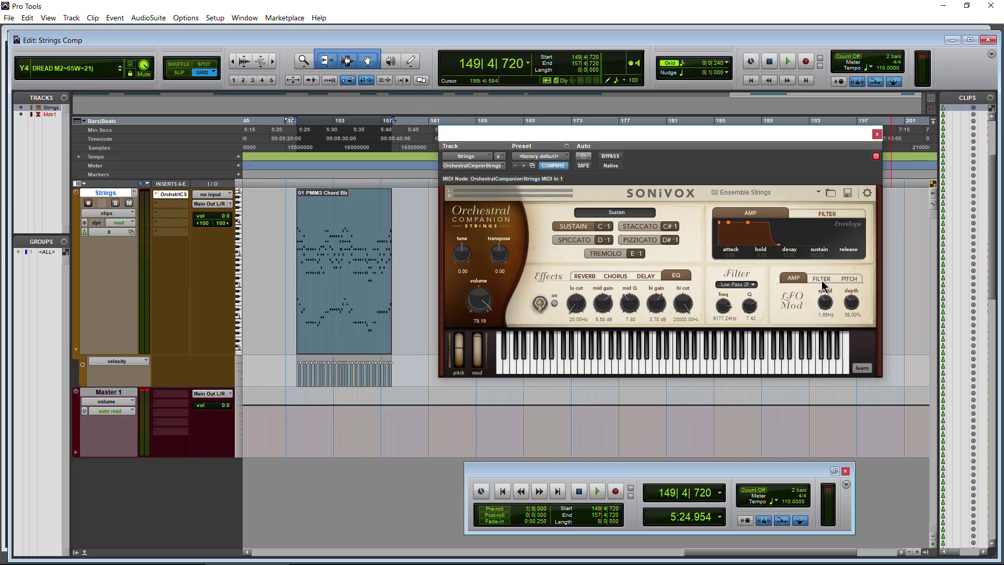
- Reduce the amp LFO to 0.10 Hz speed and 0.00% depth while the clip plays, and stop playback
{"action": "left_click", "coordinate": [821, 278]}
{"action": "key", "text": "space"}
{"action": "scroll", "coordinate": [829, 301], "scroll_direction": "down", "scroll_amount": 3}
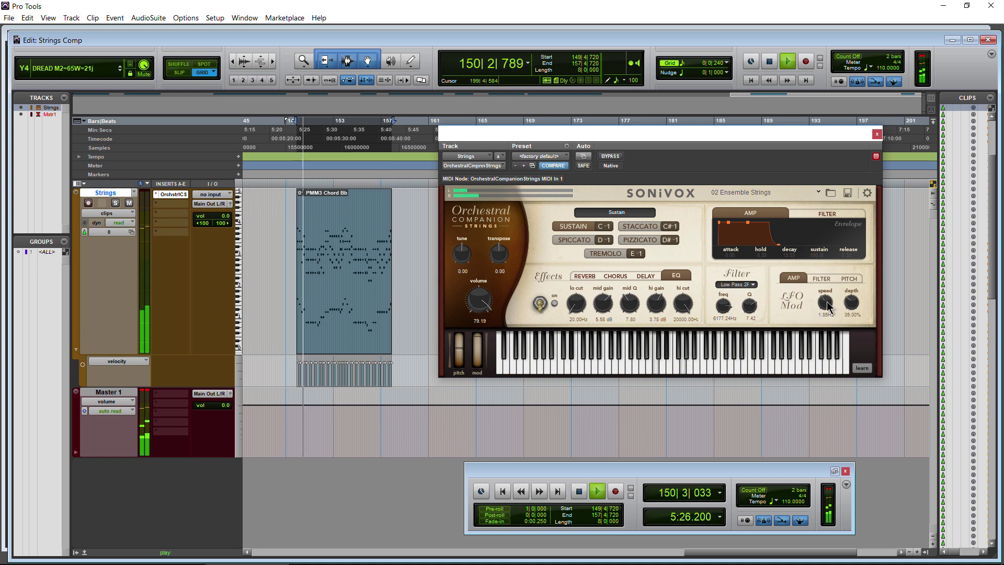
{"action": "left_click_drag", "start_coordinate": [860, 303], "coordinate": [819, 349]}
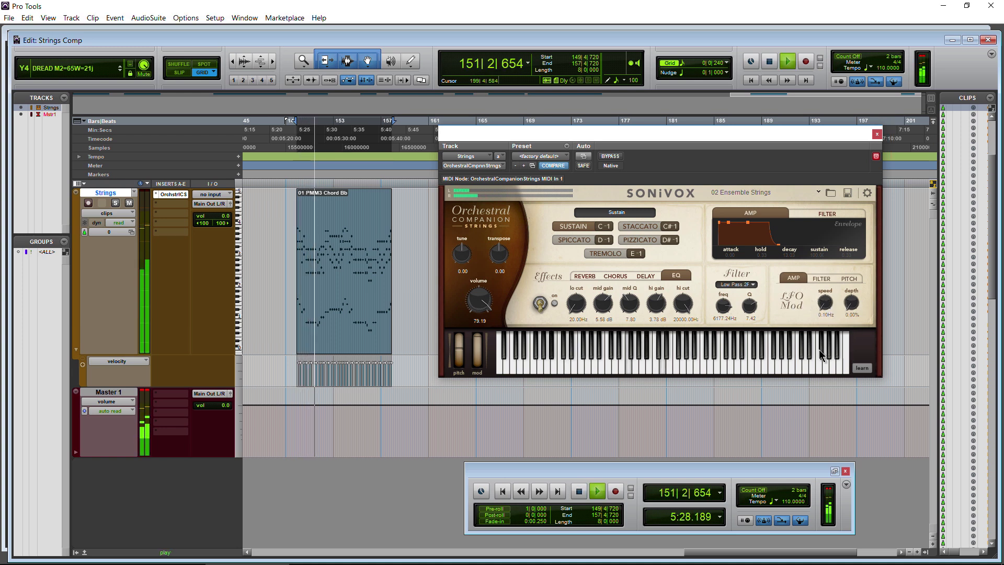
{"action": "key", "text": "space"}
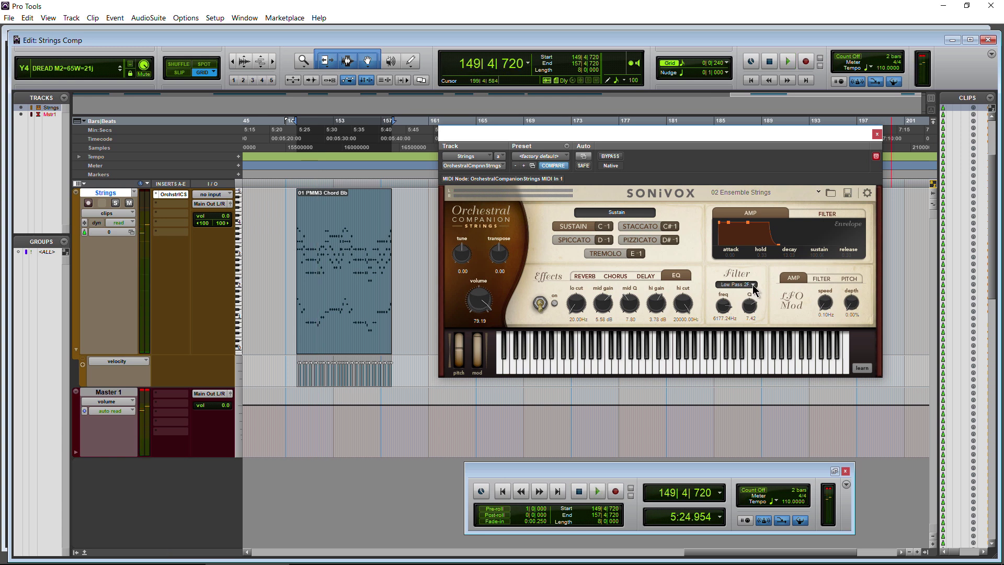
- Set the filter to None and, with the clip playing, set the filter LFO to 0.87 Hz and 41.60% depth
{"action": "left_click", "coordinate": [754, 290]}
{"action": "left_click", "coordinate": [779, 294]}
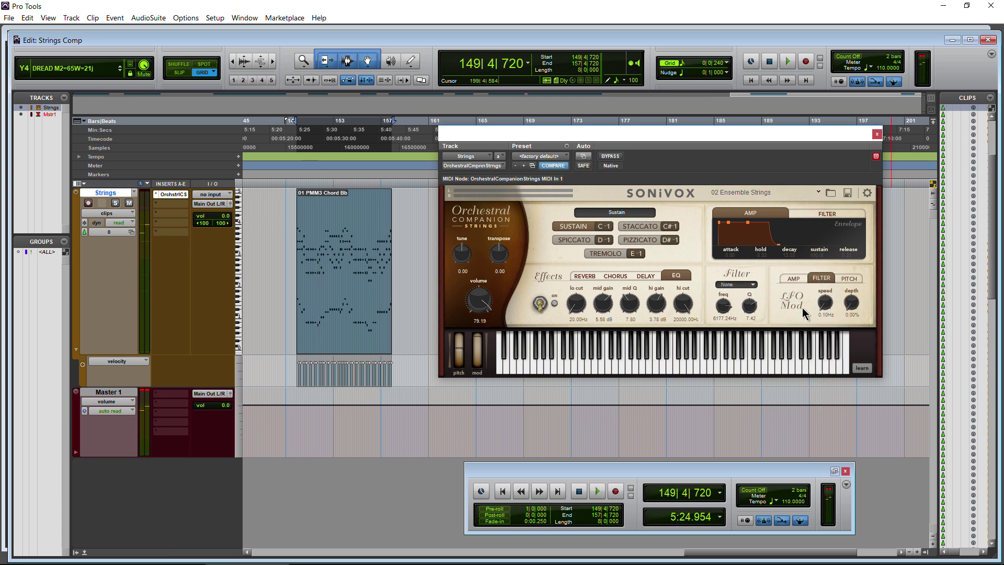
{"action": "left_click", "coordinate": [823, 215]}
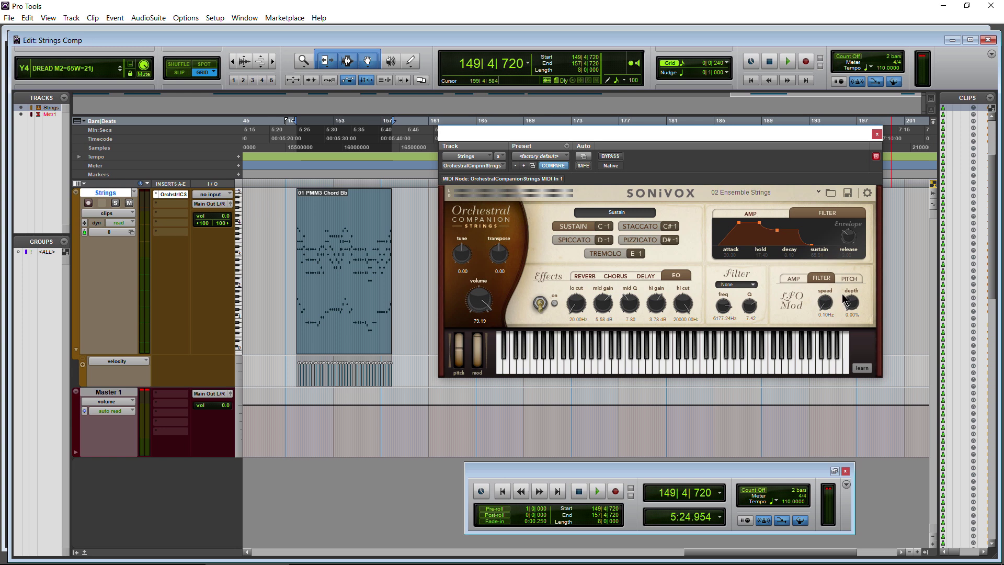
{"action": "key", "text": "space"}
{"action": "left_click_drag", "start_coordinate": [836, 307], "coordinate": [848, 284]}
- Apply the Low Pass 1P filter at 3569.47 Hz, set the filter LFO to 1.93 Hz and 82.50% depth, and stop the clip
{"action": "left_click", "coordinate": [754, 286]}
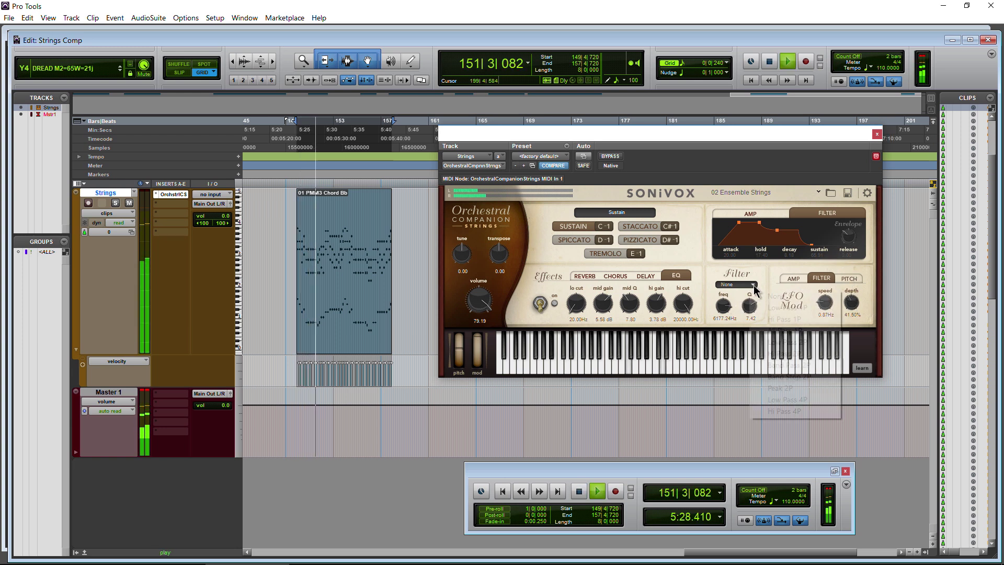
{"action": "left_click", "coordinate": [772, 308]}
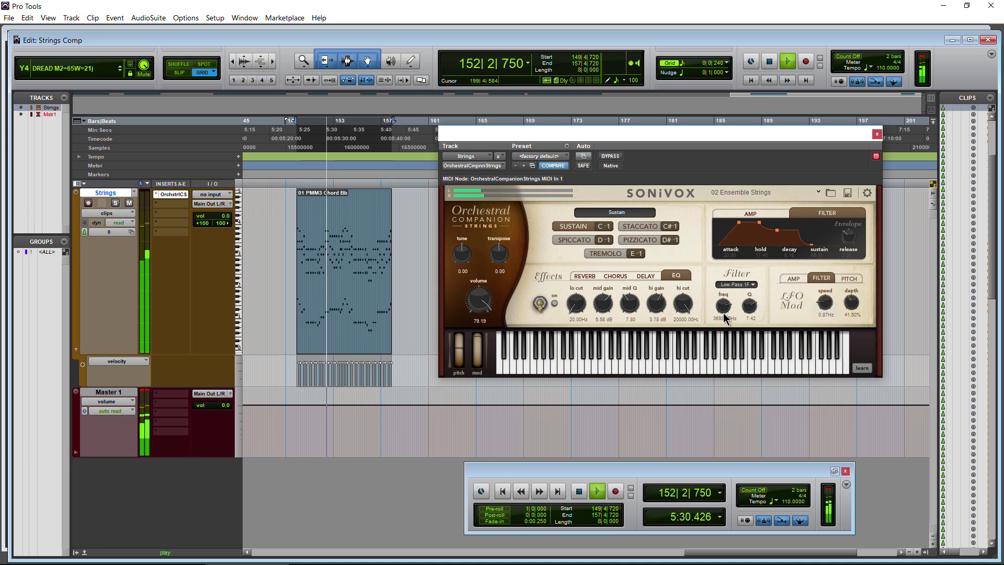
{"action": "left_click_drag", "start_coordinate": [852, 303], "coordinate": [830, 296]}
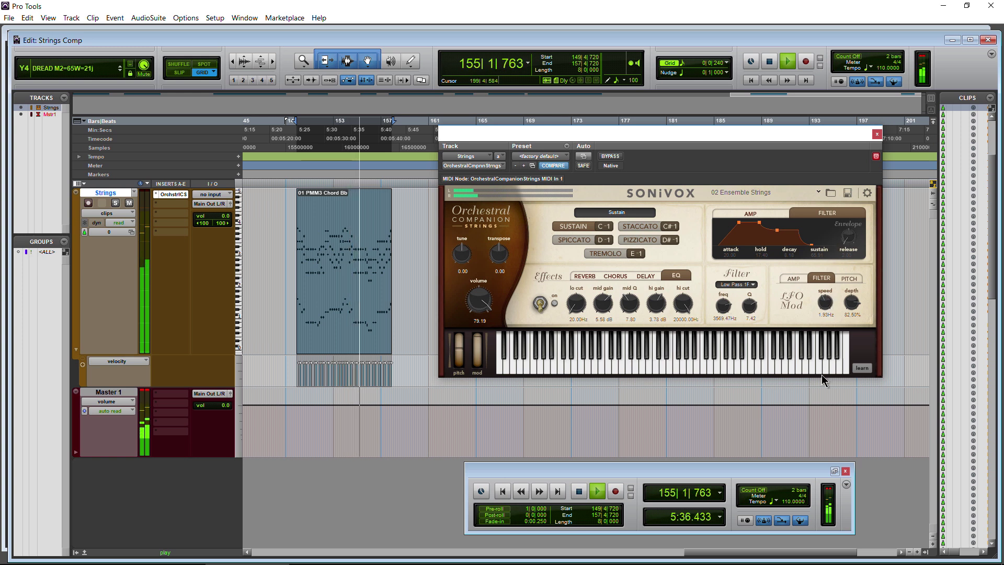
{"action": "key", "text": "space"}
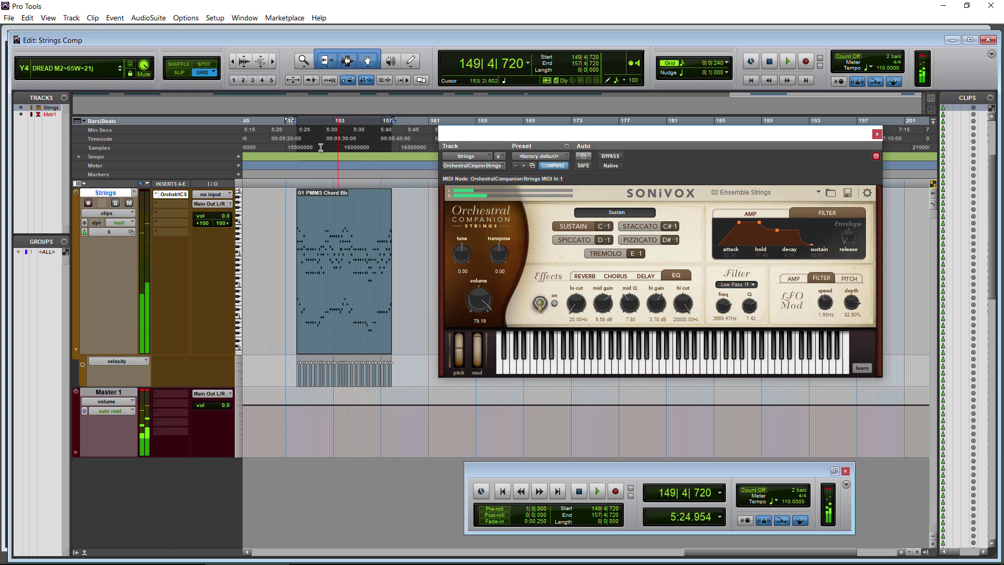
- Play the sus strings-03 clip while setting the filter to 816.95 Hz with Q 3.06 and its LFO to 5.55 Hz and 54.50% depth, and stop
{"action": "scroll", "coordinate": [348, 269], "scroll_direction": "left", "scroll_amount": 10}
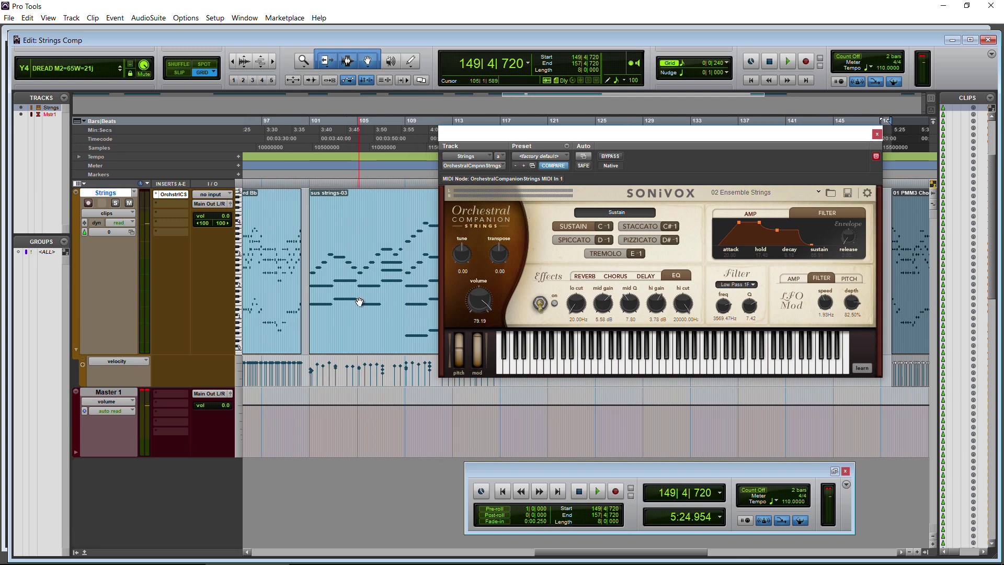
{"action": "left_click", "coordinate": [361, 302]}
{"action": "scroll", "coordinate": [378, 281], "scroll_direction": "right", "scroll_amount": 4}
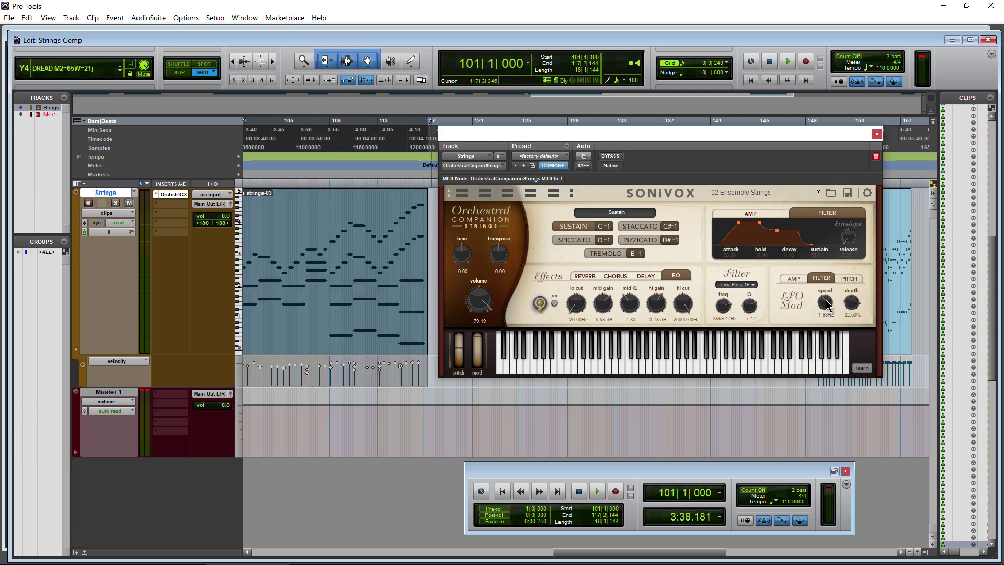
{"action": "key", "text": "space"}
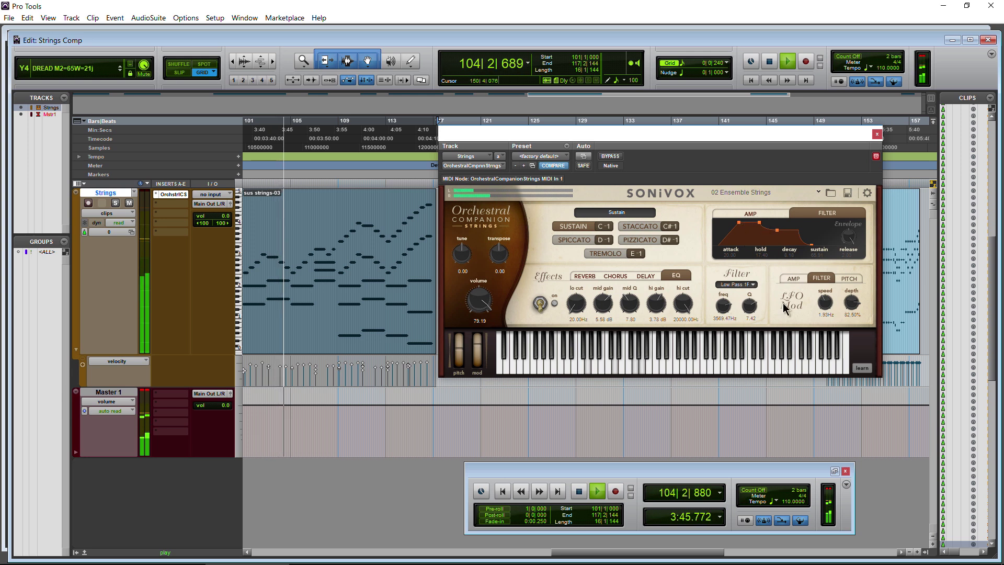
{"action": "left_click_drag", "start_coordinate": [723, 305], "coordinate": [751, 333]}
{"action": "left_click_drag", "start_coordinate": [851, 305], "coordinate": [834, 272]}
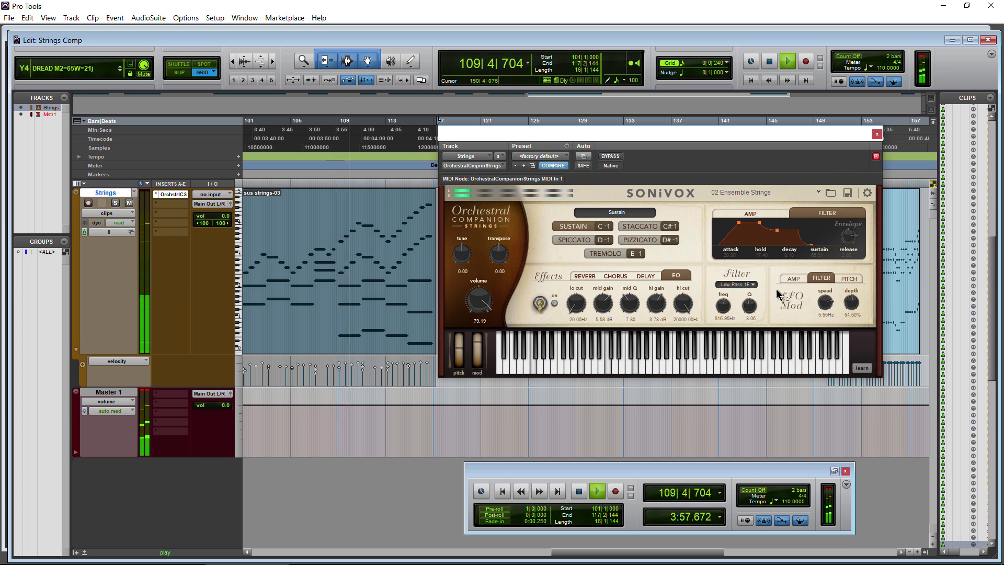
{"action": "key", "text": "space"}
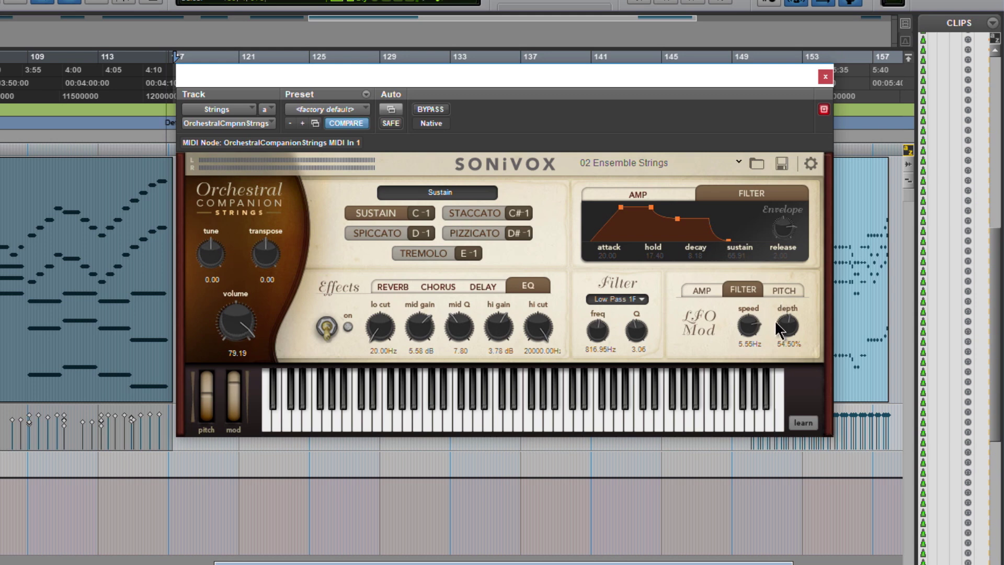
- Set the filter to None, reset its LFO to 0.10 Hz and 0.00% depth, and display the amp envelope and pitch LFO
{"action": "left_click", "coordinate": [643, 299]}
{"action": "left_click", "coordinate": [667, 316]}
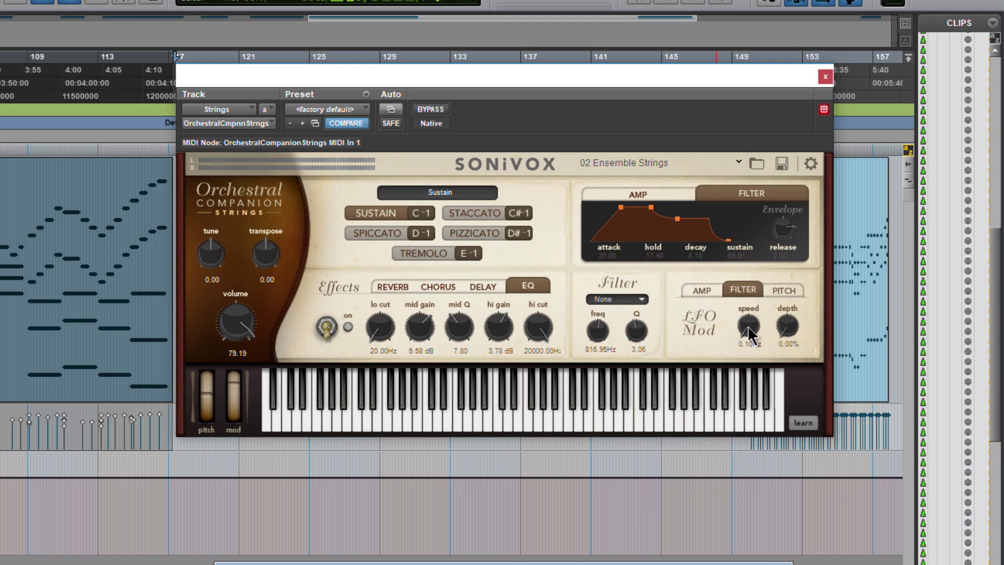
{"action": "left_click", "coordinate": [637, 198]}
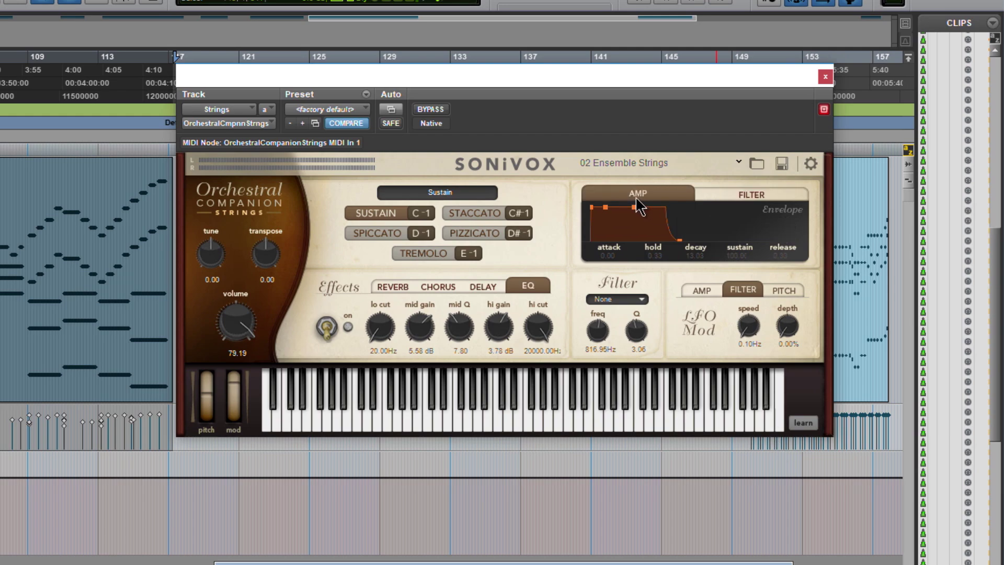
{"action": "left_click", "coordinate": [784, 290]}
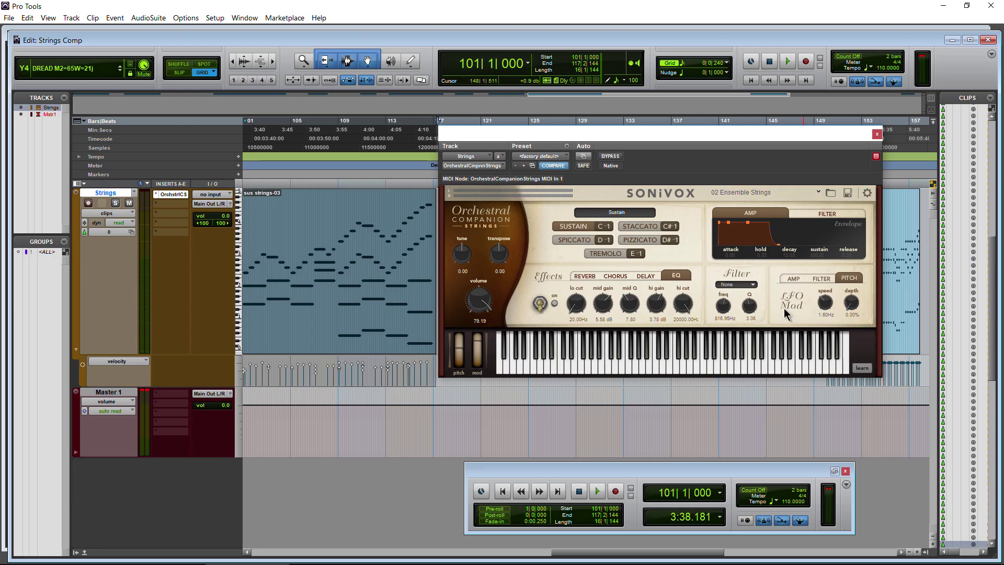
- With the clip playing, set the pitch LFO depth to 68.00%, vary its speed and bring it to 0.10 Hz, and stop playback
{"action": "key", "text": "space"}
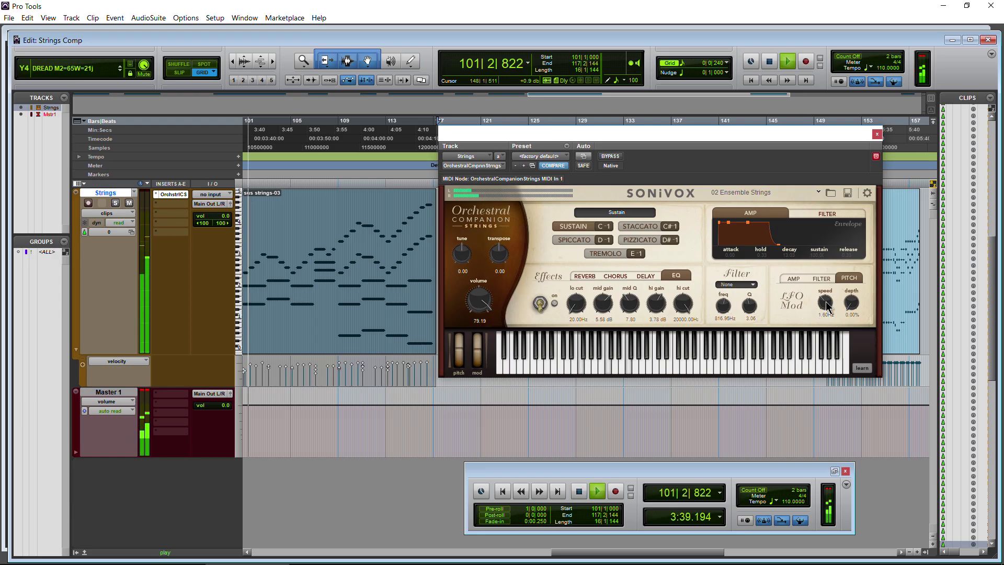
{"action": "left_click_drag", "start_coordinate": [826, 307], "coordinate": [849, 259]}
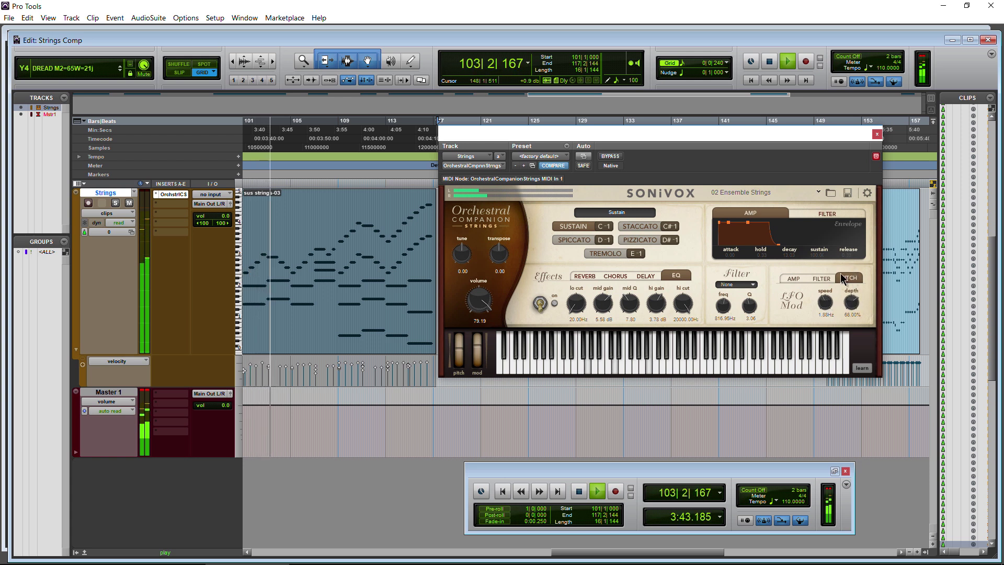
{"action": "left_click_drag", "start_coordinate": [825, 302], "coordinate": [826, 252]}
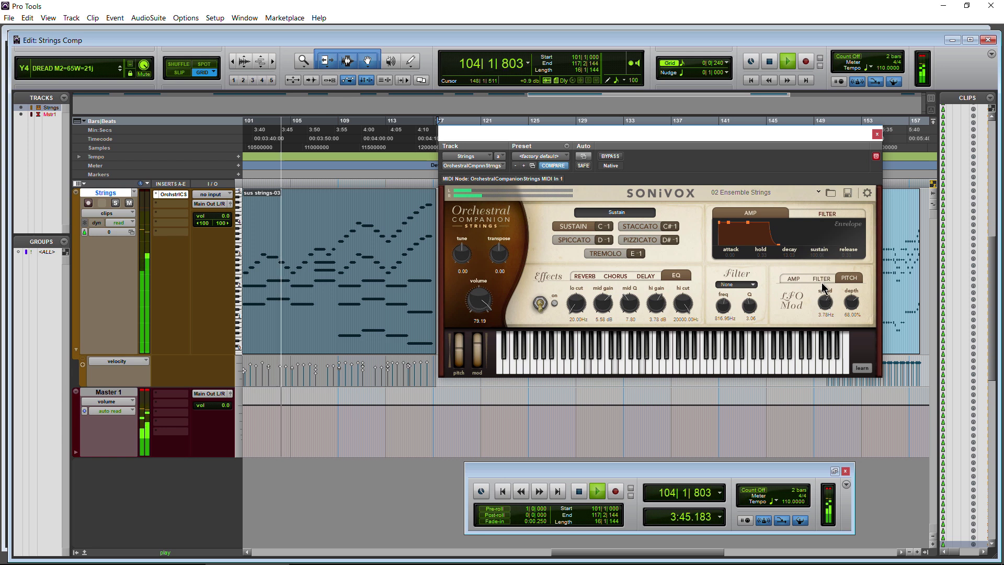
{"action": "left_click_drag", "start_coordinate": [823, 288], "coordinate": [814, 354]}
{"action": "key", "text": "space"}
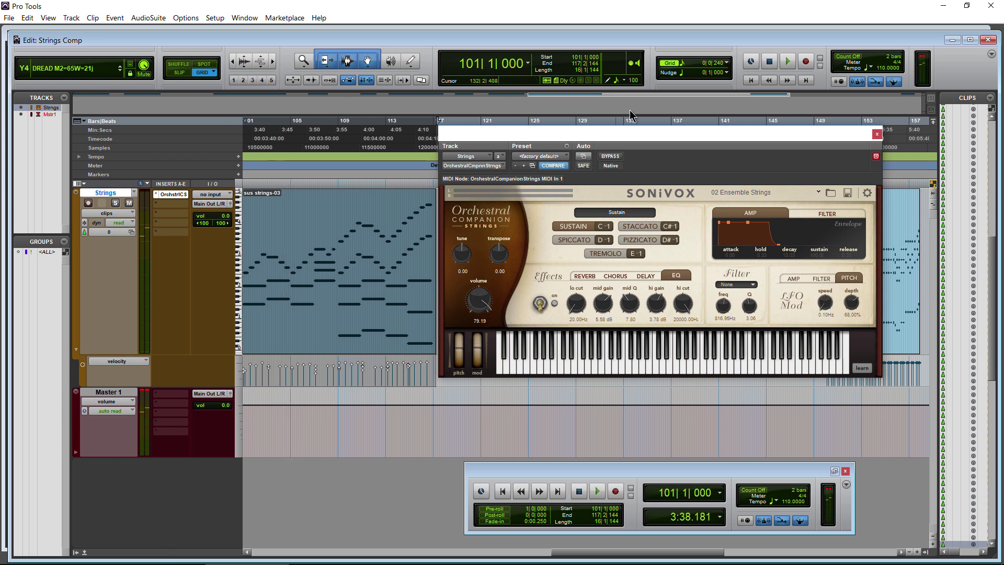
- Return to the session start, select the MIDI-01 clip, and show the instrument's reverb settings
{"action": "left_click", "coordinate": [751, 80]}
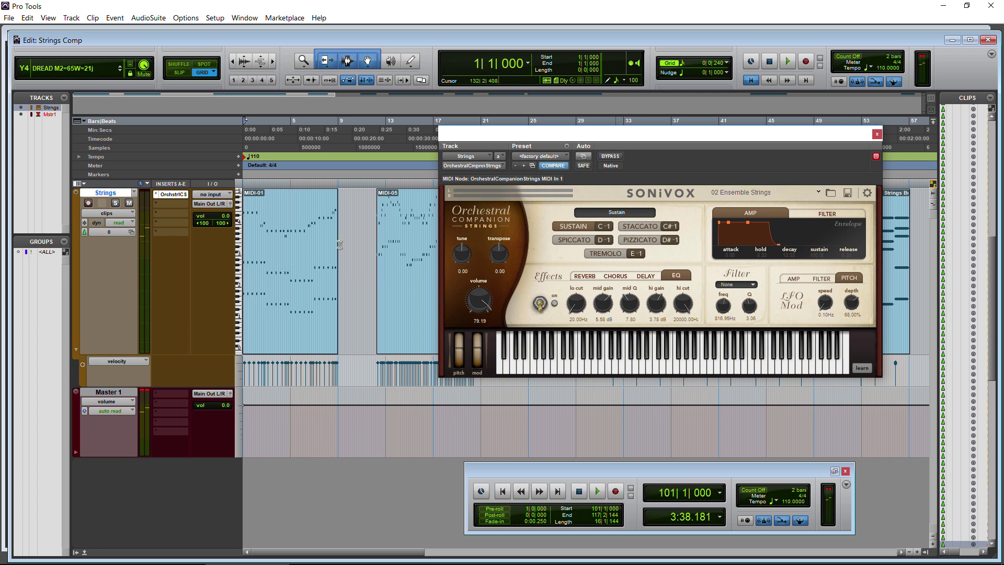
{"action": "left_click", "coordinate": [277, 317]}
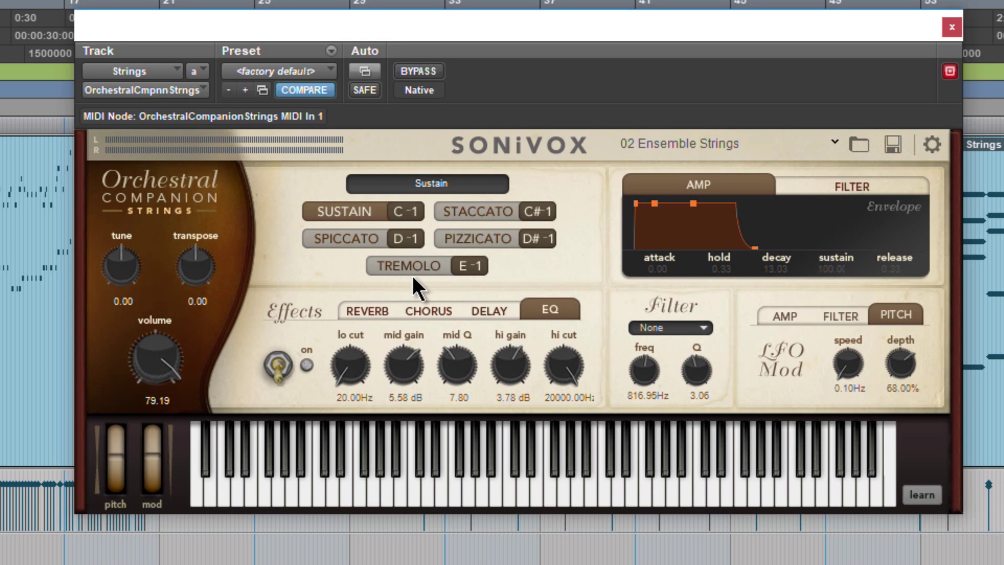
{"action": "left_click", "coordinate": [356, 312]}
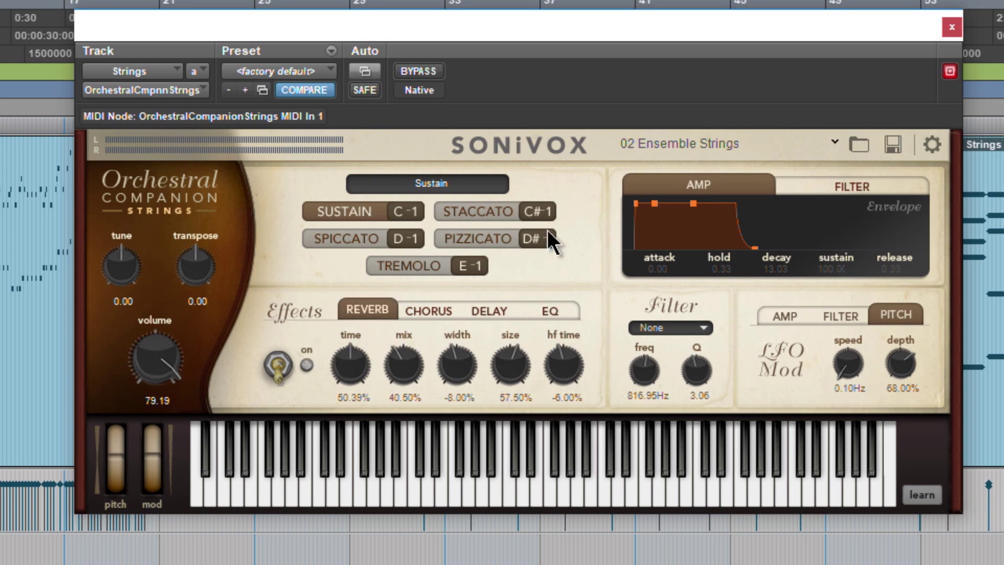
- Nudge the instrument window down slightly and browse the Ensemble Strings presets without loading another one
{"action": "left_click_drag", "start_coordinate": [584, 22], "coordinate": [578, 26]}
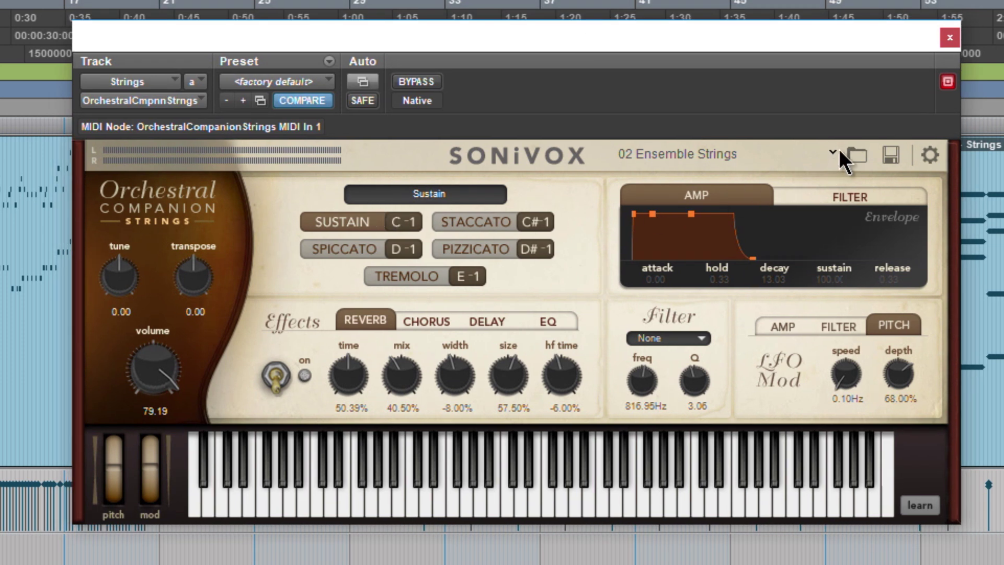
{"action": "left_click", "coordinate": [832, 154]}
{"action": "mouse_move", "coordinate": [779, 179]}
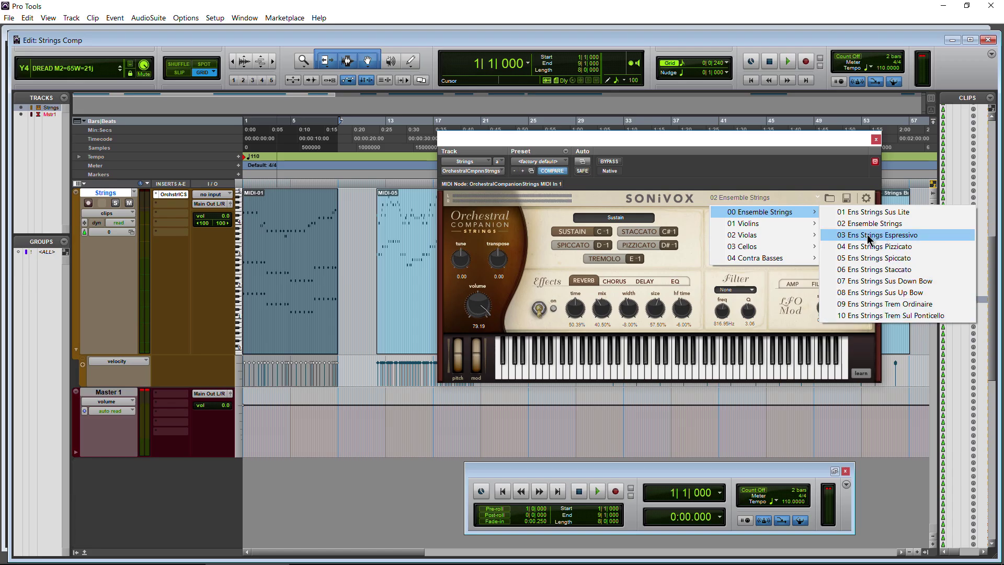
{"action": "left_click", "coordinate": [749, 168]}
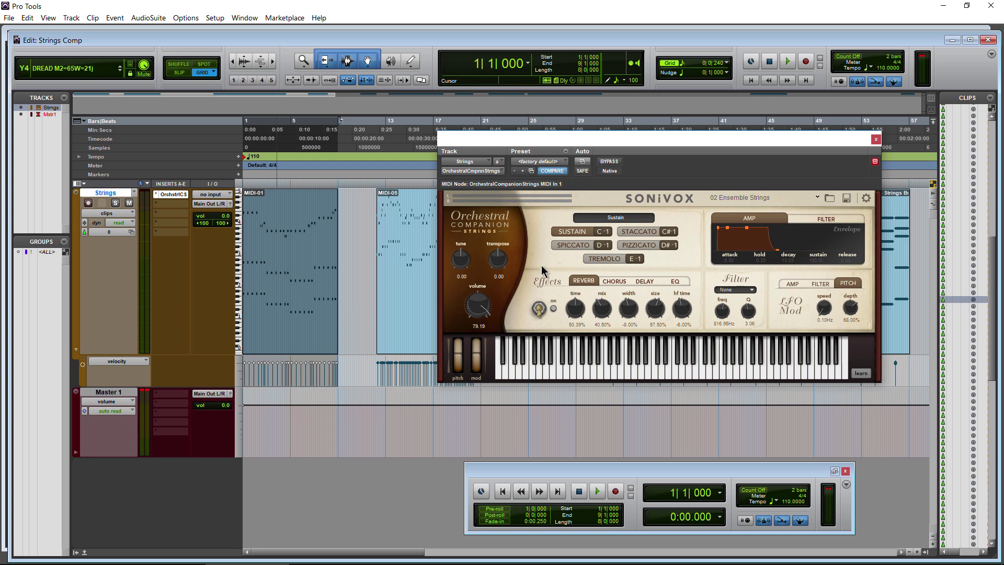
- Briefly play the MIDI-01 clip, reset the pitch LFO depth to 0.00%, and check the filter and amp LFO settings
{"action": "key", "text": "space"}
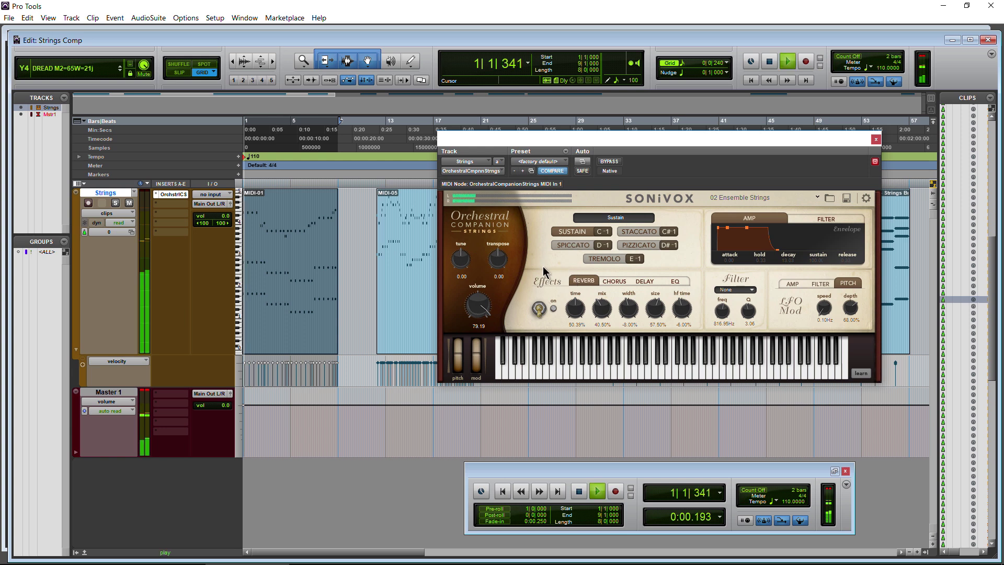
{"action": "key", "text": "space"}
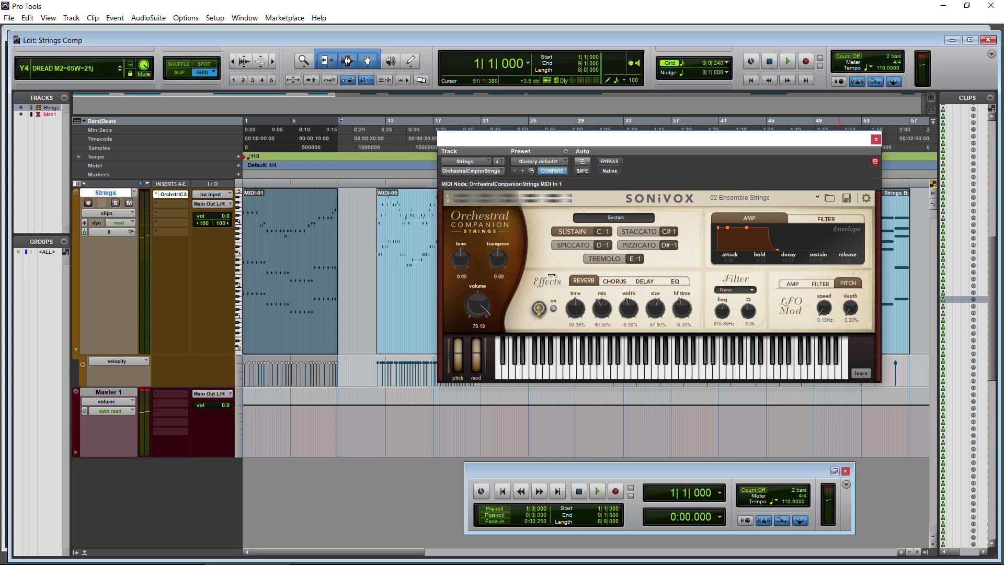
{"action": "left_click", "coordinate": [820, 284]}
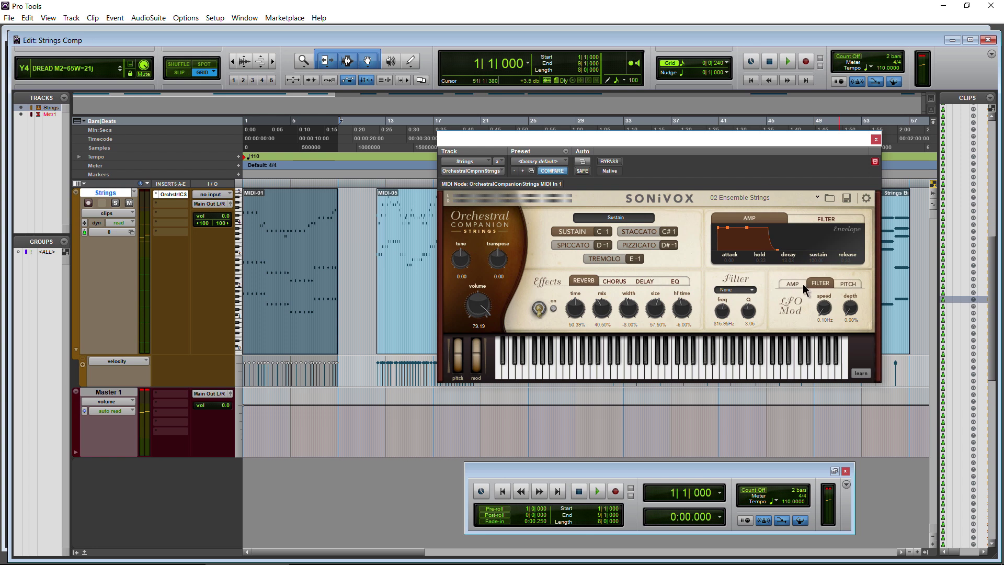
{"action": "left_click", "coordinate": [792, 284]}
- Audition the MIDI-01 clip with the Sustain articulation and again with Staccato, stopping playback each time
{"action": "key", "text": "space"}
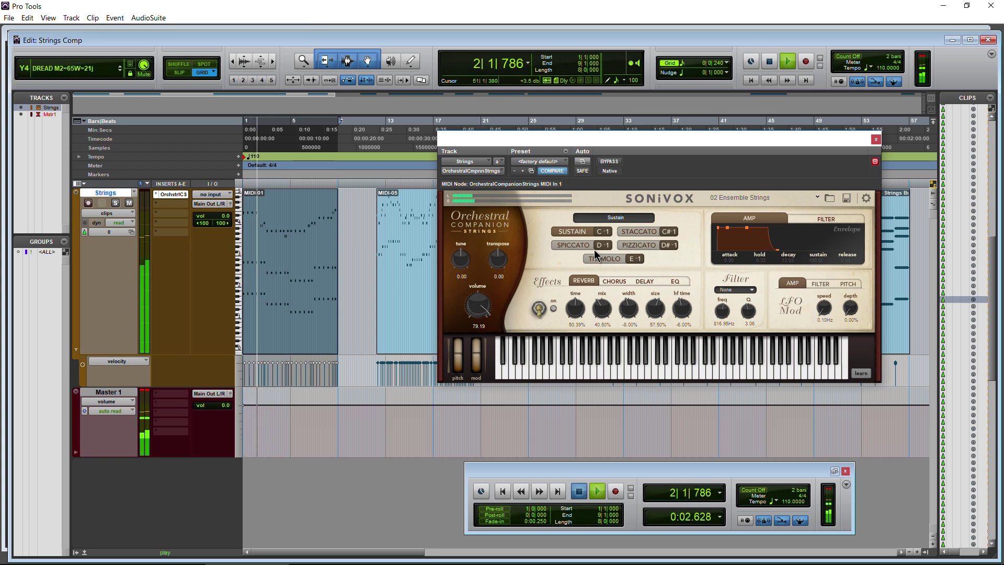
{"action": "key", "text": "space"}
{"action": "left_click", "coordinate": [640, 233]}
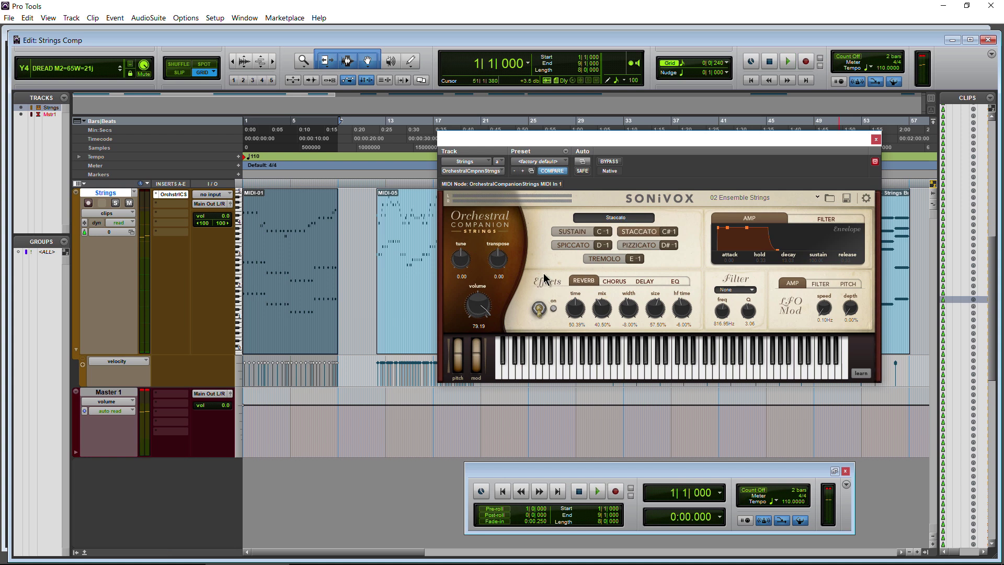
{"action": "key", "text": "space"}
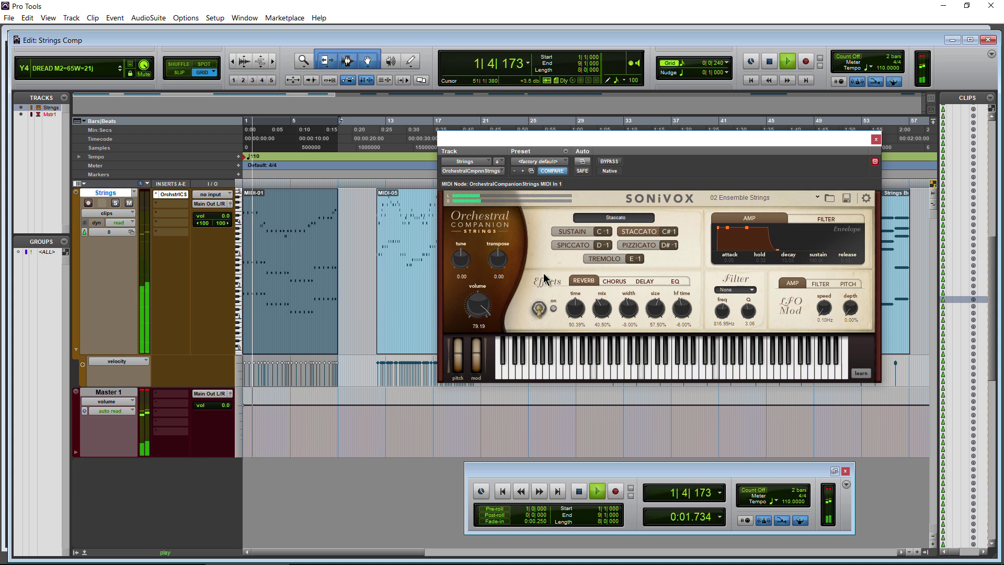
{"action": "key", "text": "space"}
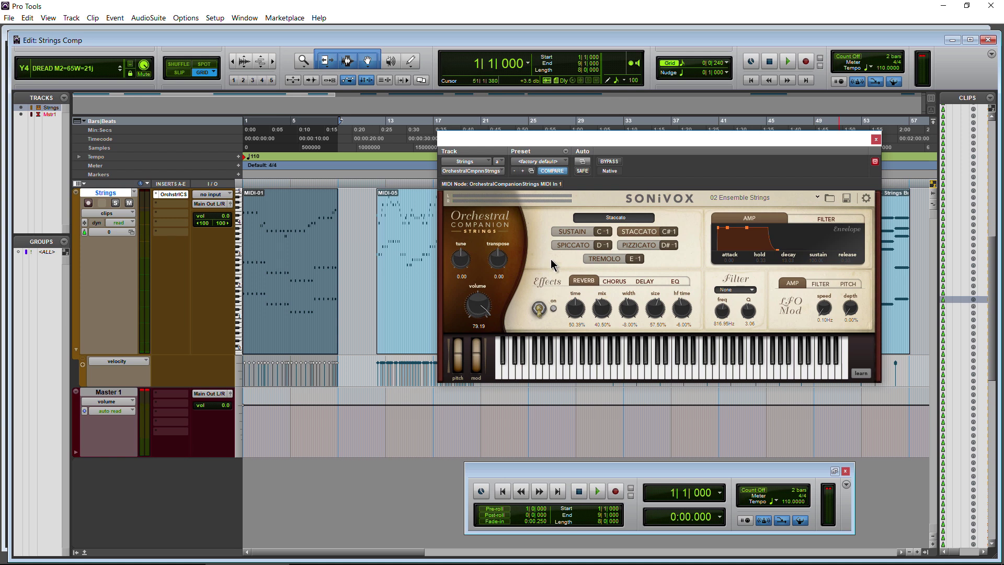
- Audition the Spiccato and Pizzicato articulations, playing single notes on the virtual keyboard
{"action": "left_click", "coordinate": [576, 244]}
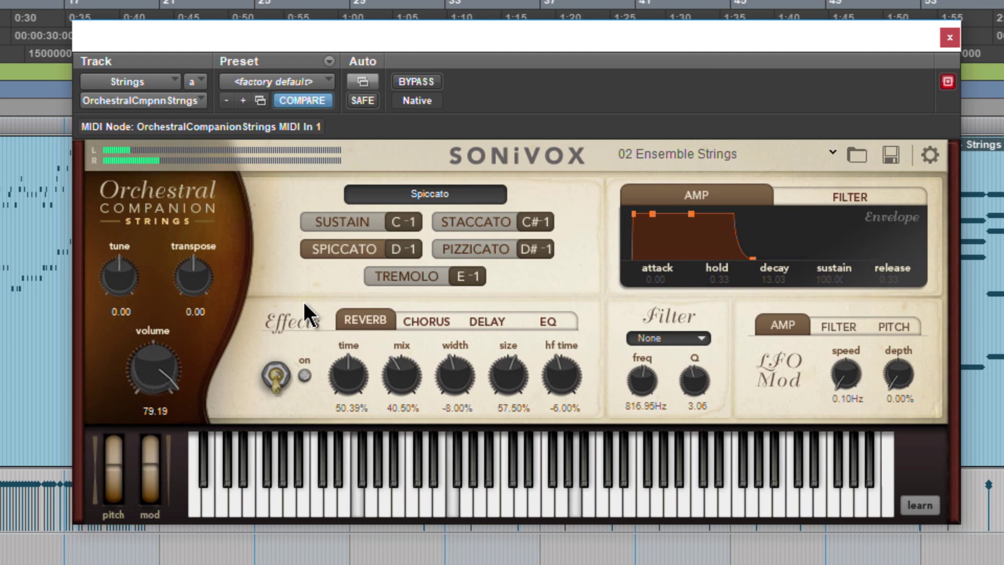
{"action": "left_click", "coordinate": [454, 249]}
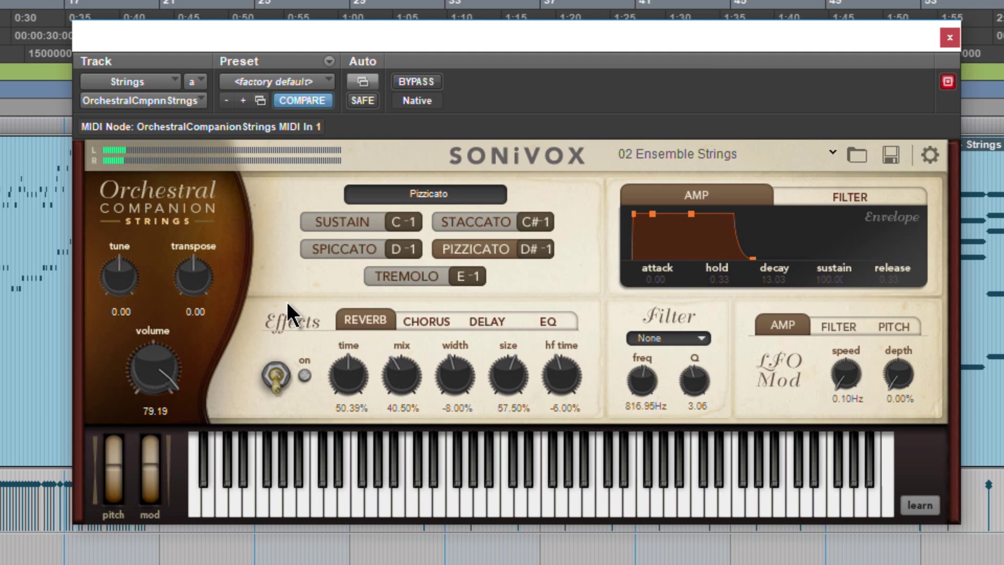
{"action": "left_click", "coordinate": [413, 507]}
{"action": "left_click", "coordinate": [386, 507]}
{"action": "left_click", "coordinate": [339, 507]}
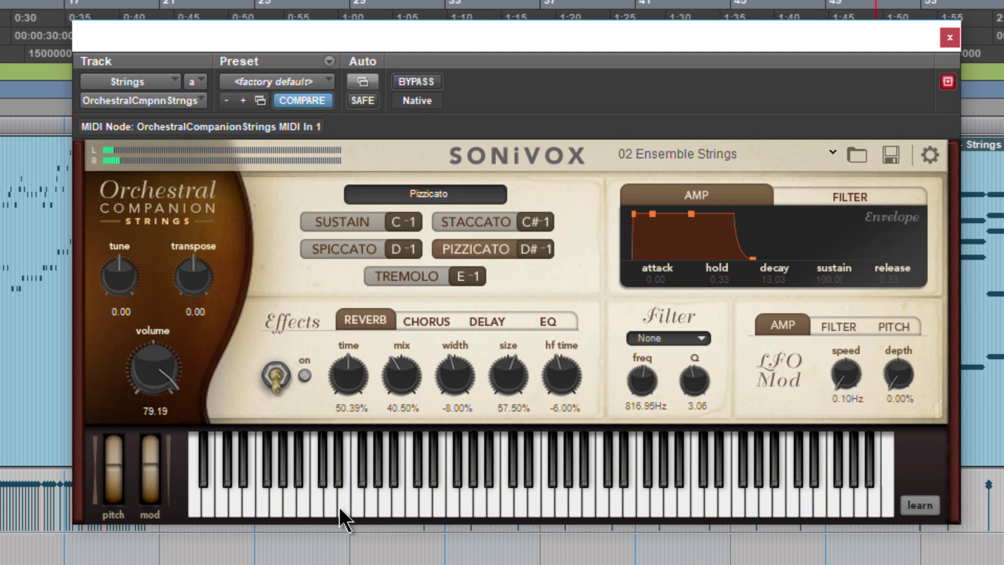
{"action": "left_click", "coordinate": [411, 506]}
{"action": "left_click", "coordinate": [398, 506]}
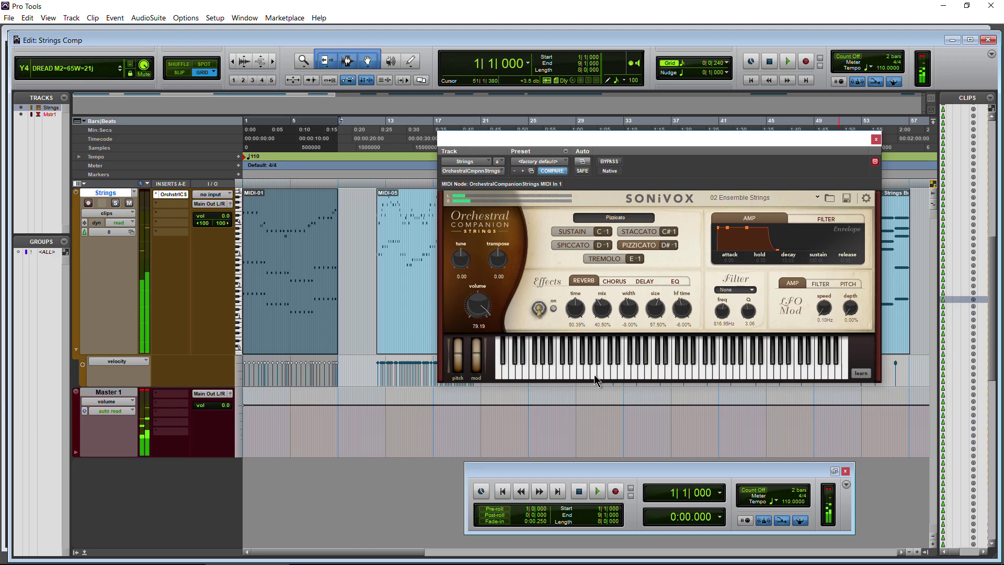
{"action": "left_click", "coordinate": [590, 375]}
{"action": "left_click", "coordinate": [581, 375]}
{"action": "left_click", "coordinate": [601, 375]}
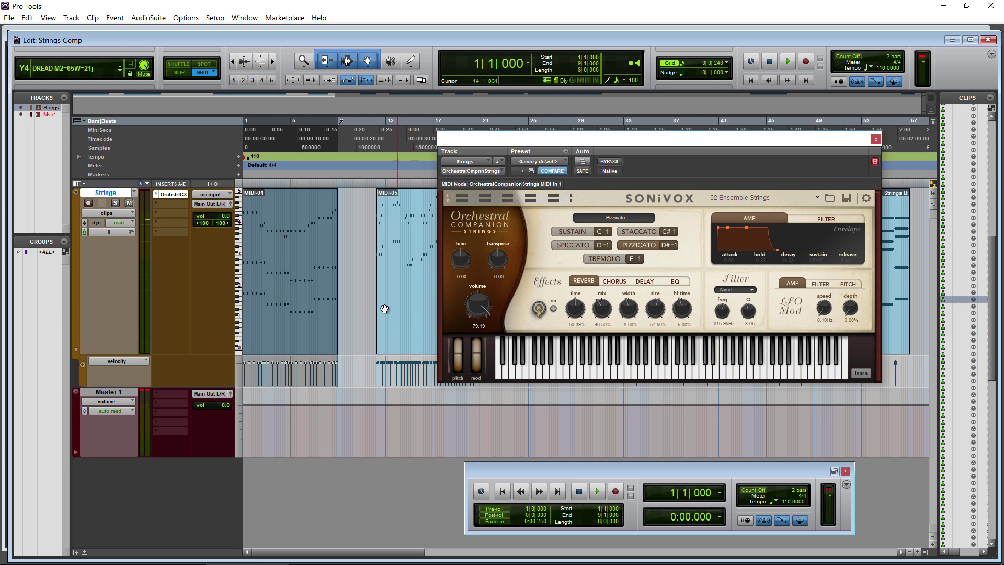
- Select the GGHS3 - Strings clip, play it with the Sustain articulation while lowering the instrument volume to 54.43, and stop
{"action": "scroll", "coordinate": [352, 294], "scroll_direction": "right", "scroll_amount": 10}
{"action": "scroll", "coordinate": [353, 295], "scroll_direction": "left", "scroll_amount": 1}
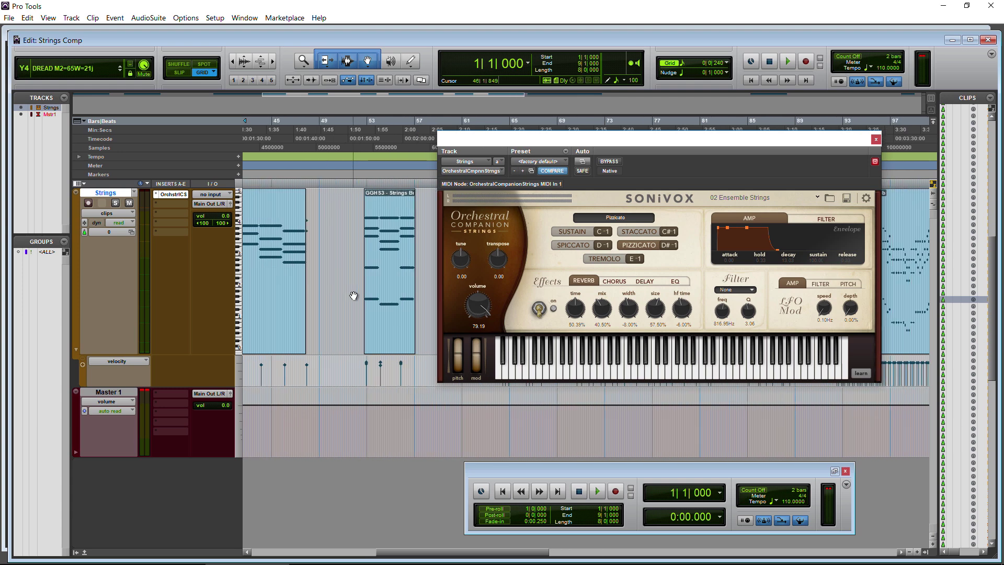
{"action": "left_click", "coordinate": [356, 287]}
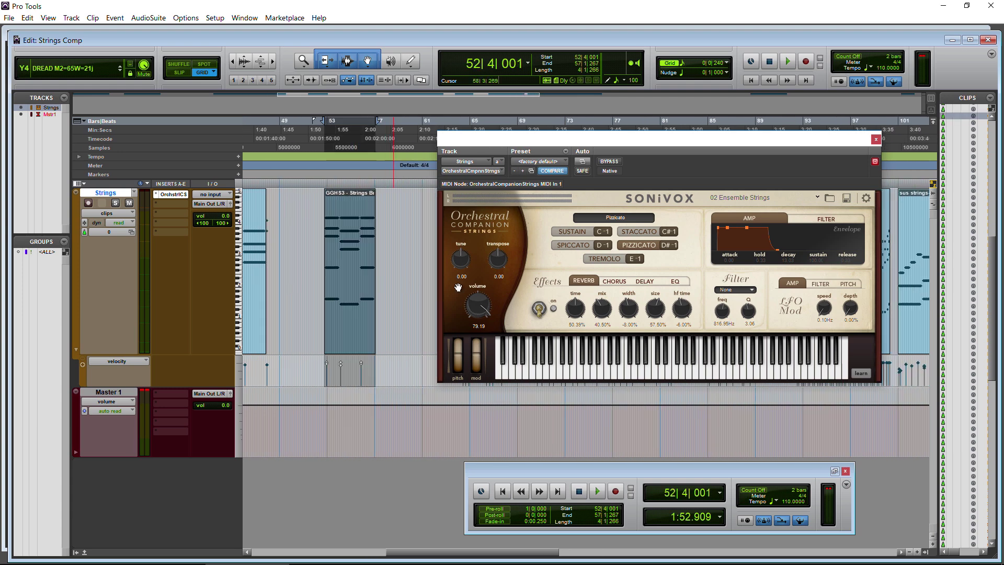
{"action": "left_click", "coordinate": [575, 233]}
{"action": "key", "text": "space"}
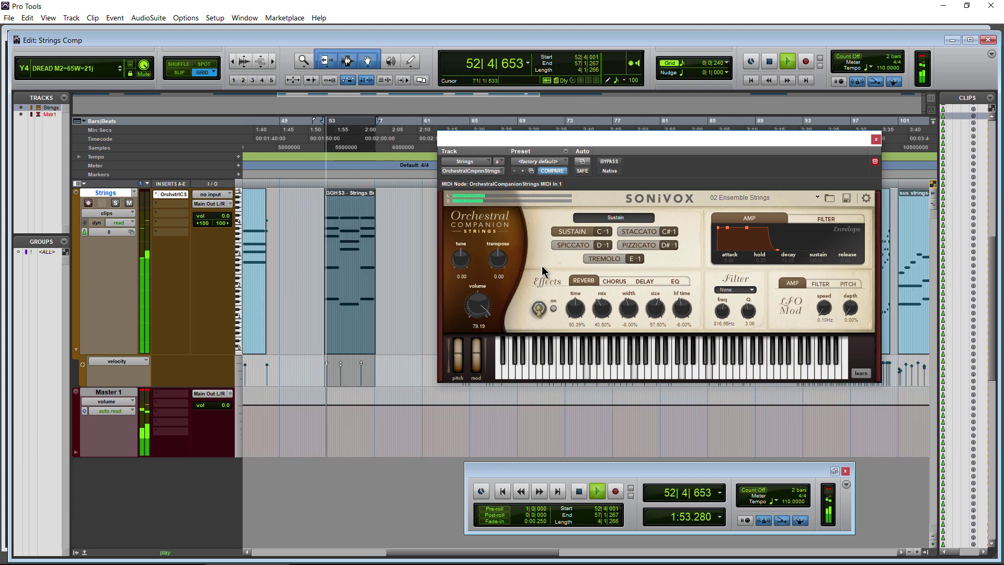
{"action": "left_click_drag", "start_coordinate": [478, 307], "coordinate": [481, 319]}
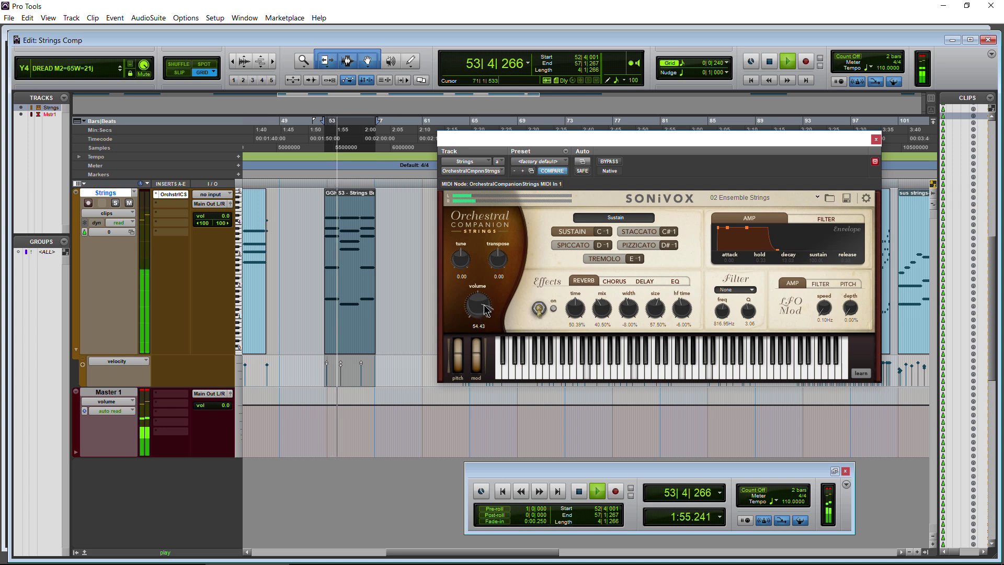
{"action": "key", "text": "space"}
- Audition the GGHS3 - Strings Breakdown-01 clip with the Staccato articulation and play two single notes on the virtual keyboard
{"action": "left_click", "coordinate": [625, 235]}
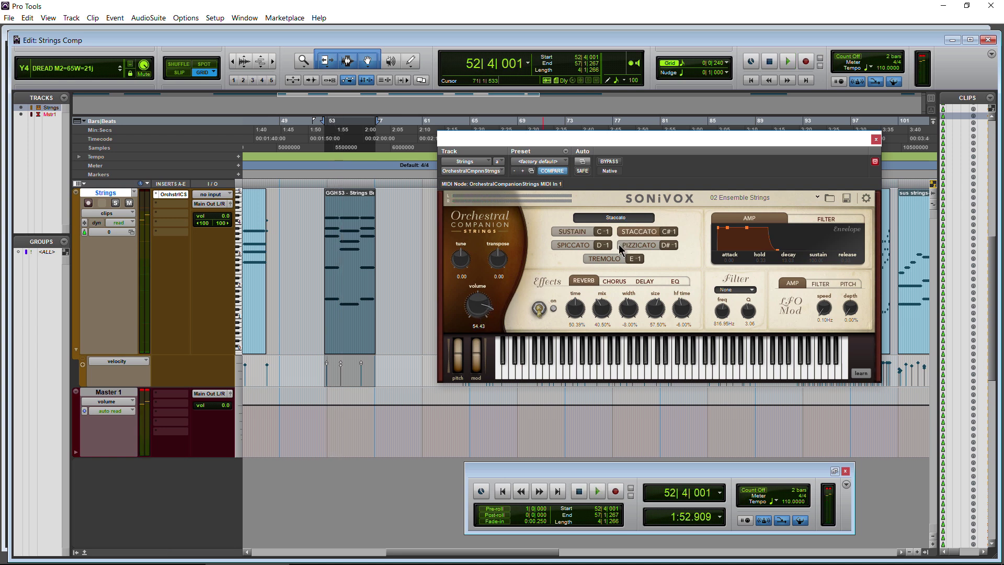
{"action": "key", "text": "space"}
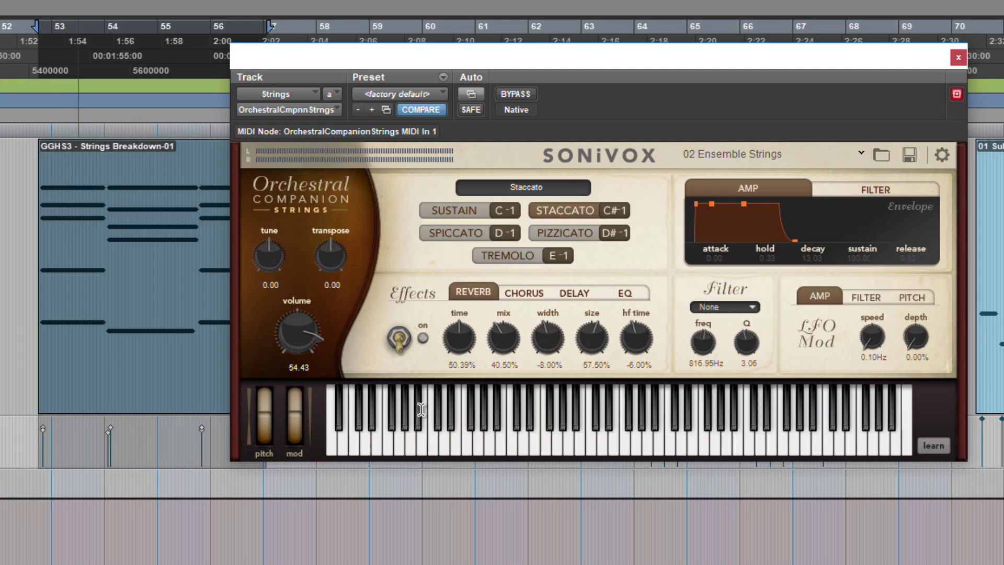
{"action": "left_click", "coordinate": [534, 445]}
{"action": "left_click", "coordinate": [588, 446]}
- Switch to the Spiccato articulation, play single notes on the virtual keyboard, and audition the GGHS3 clip before stopping playback
{"action": "left_click", "coordinate": [445, 230]}
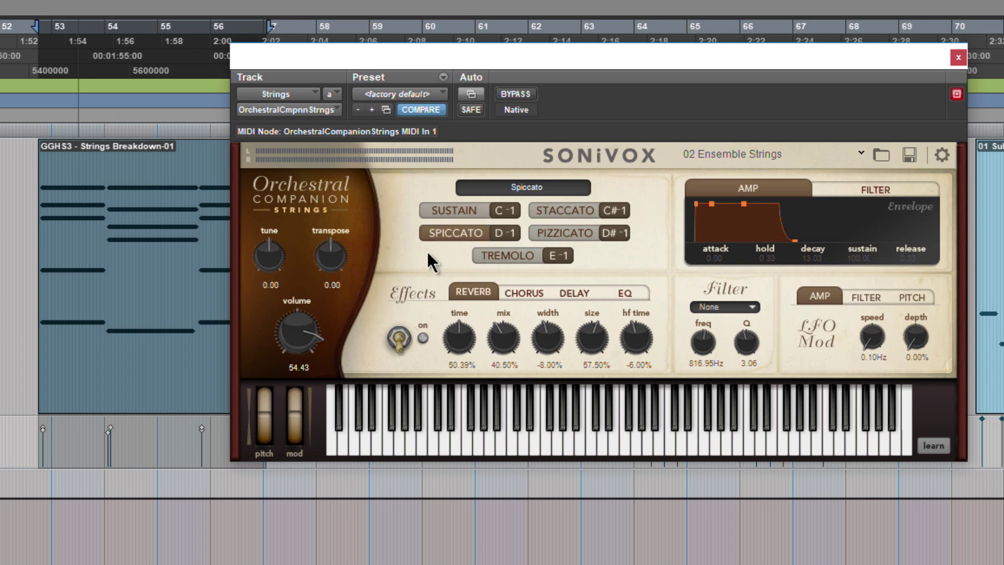
{"action": "left_click", "coordinate": [554, 444]}
{"action": "left_click", "coordinate": [545, 443]}
{"action": "left_click", "coordinate": [536, 444]}
{"action": "left_click", "coordinate": [525, 445]}
{"action": "key", "text": "space"}
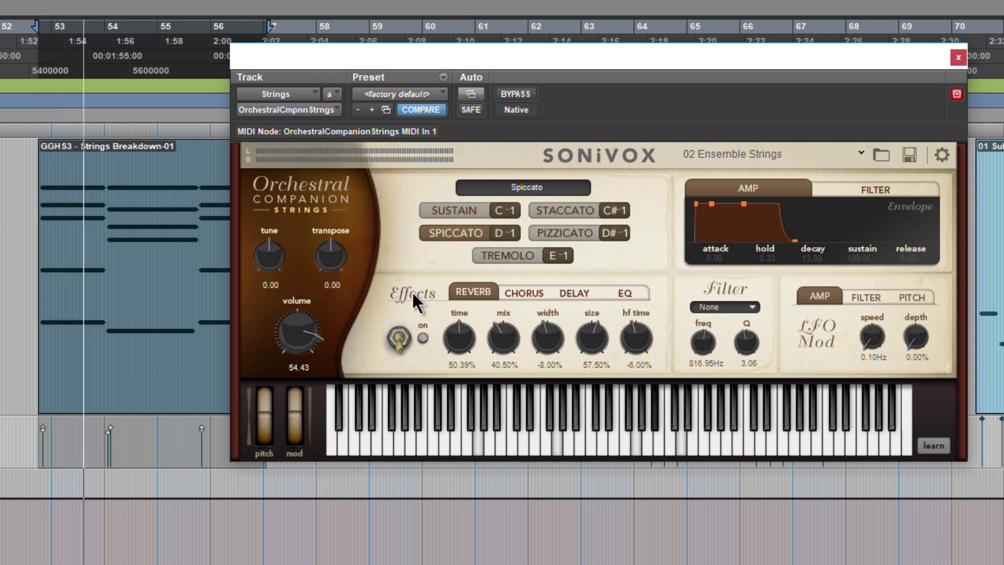
{"action": "key", "text": "space"}
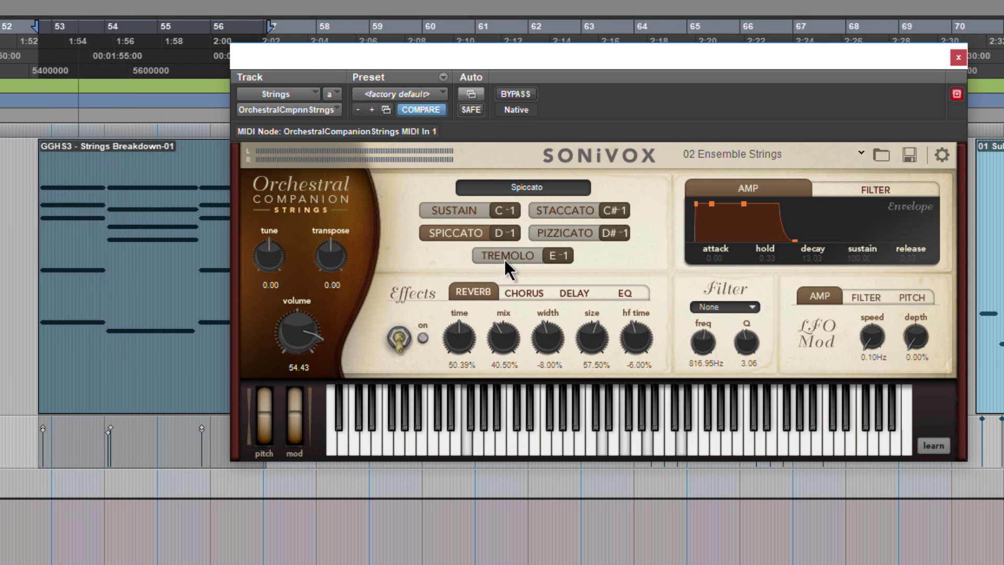
- Audition the GGHS3 - Strings Breakdown-01 clip with the Tremolo articulation and stop playback
{"action": "left_click", "coordinate": [507, 256]}
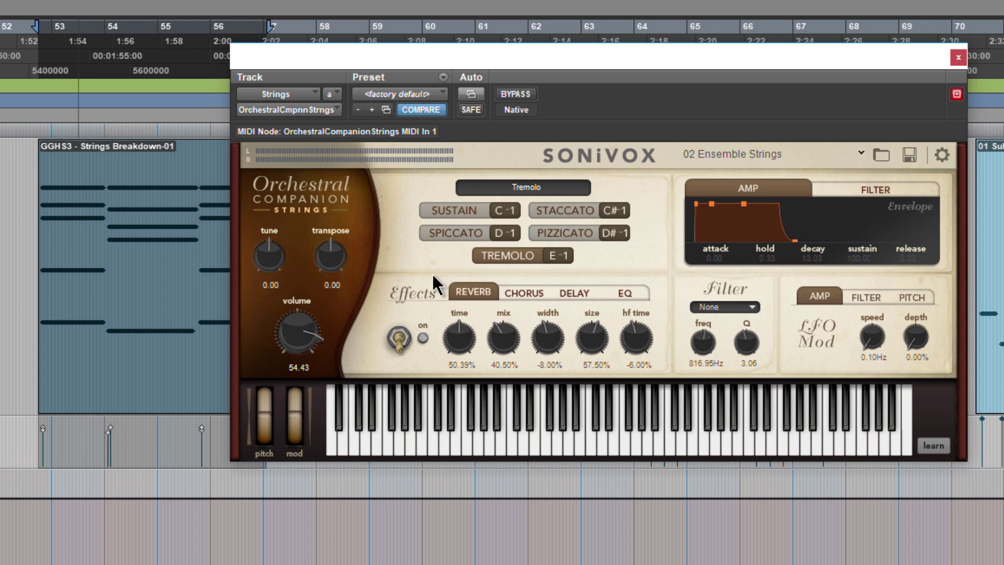
{"action": "key", "text": "space"}
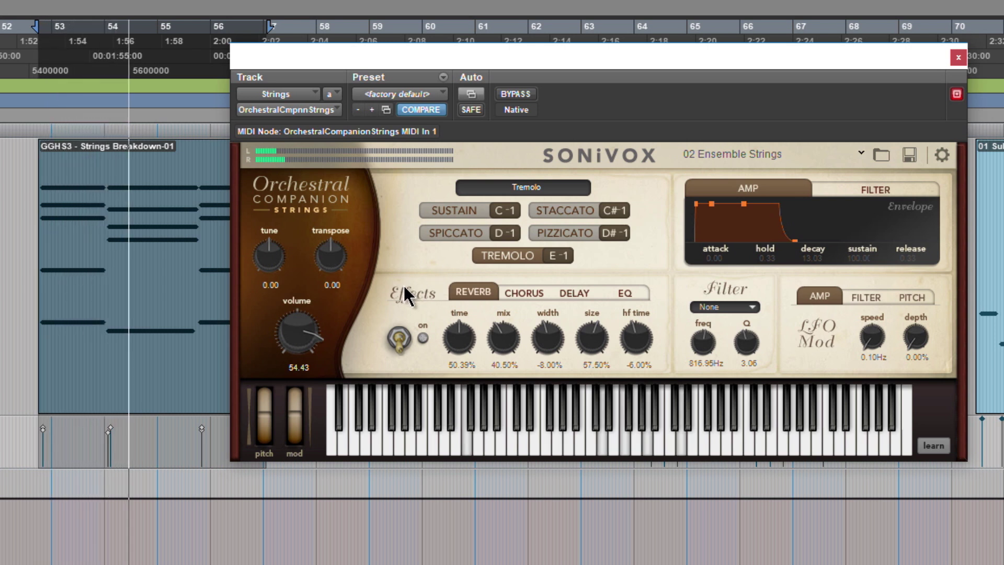
{"action": "key", "text": "space"}
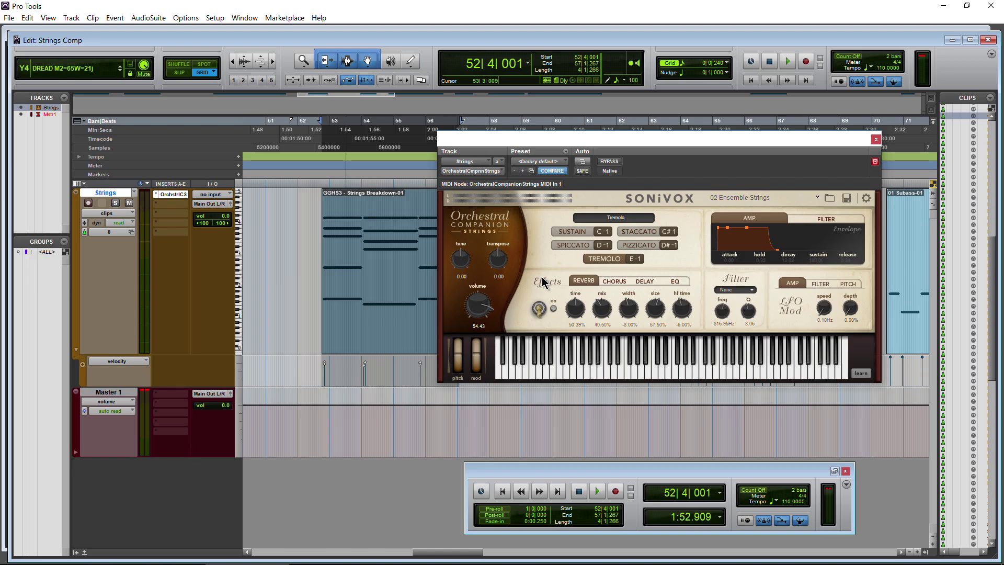
- Select the 01 PMM3 Chord Bb clip, briefly play it with the Tremolo articulation, and stop
{"action": "scroll", "coordinate": [339, 284], "scroll_direction": "right", "scroll_amount": 10}
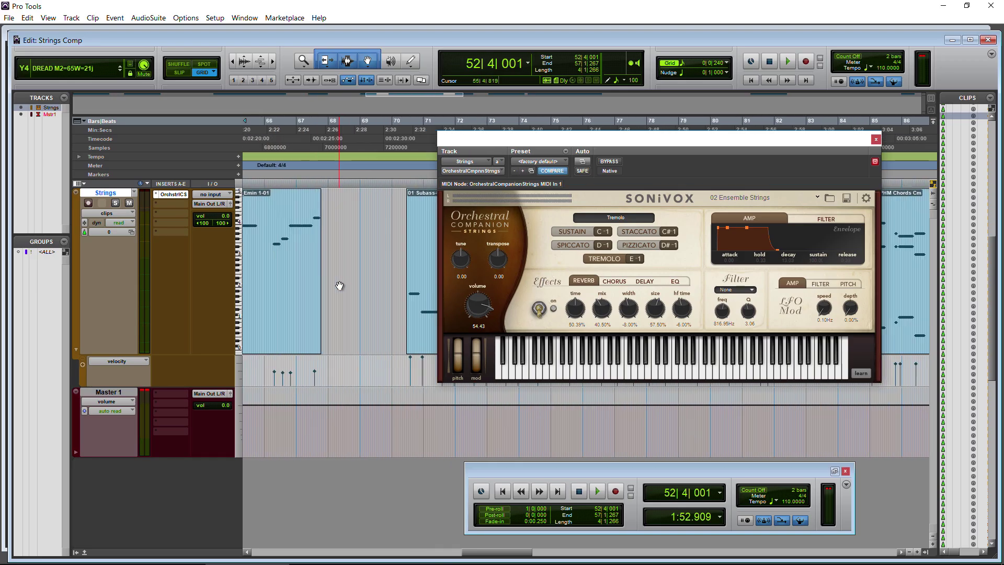
{"action": "scroll", "coordinate": [339, 285], "scroll_direction": "right", "scroll_amount": 20}
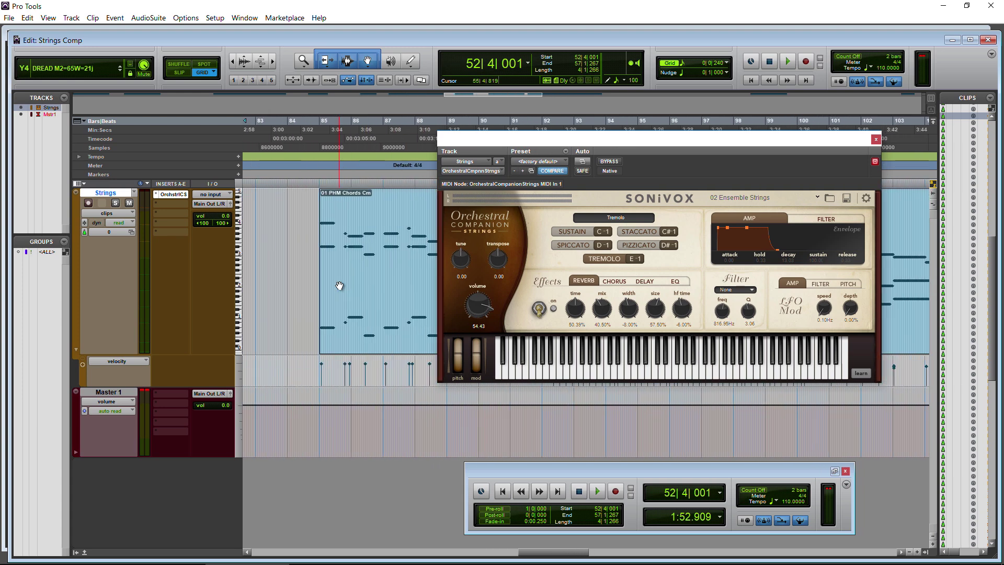
{"action": "left_click", "coordinate": [434, 272]}
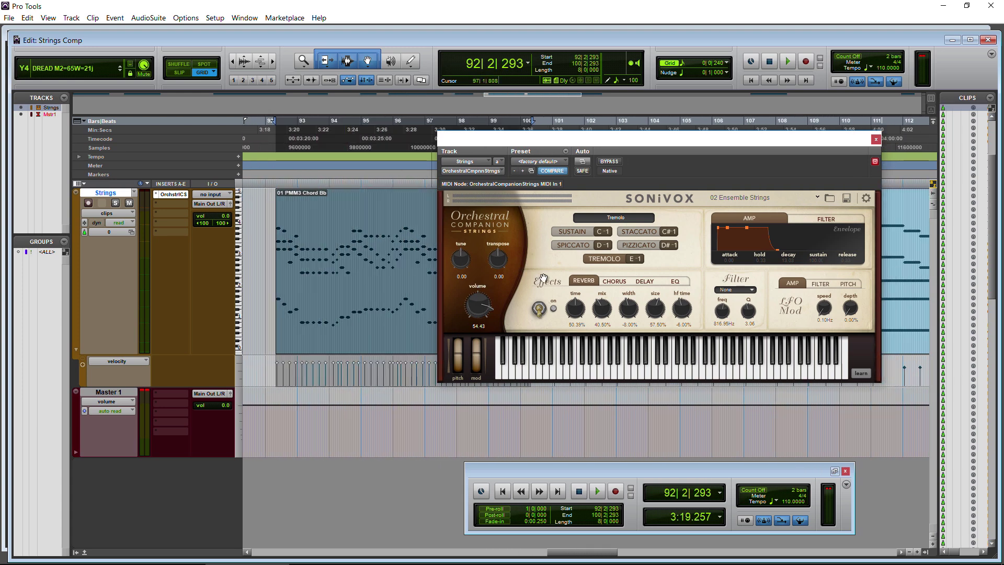
{"action": "key", "text": "space"}
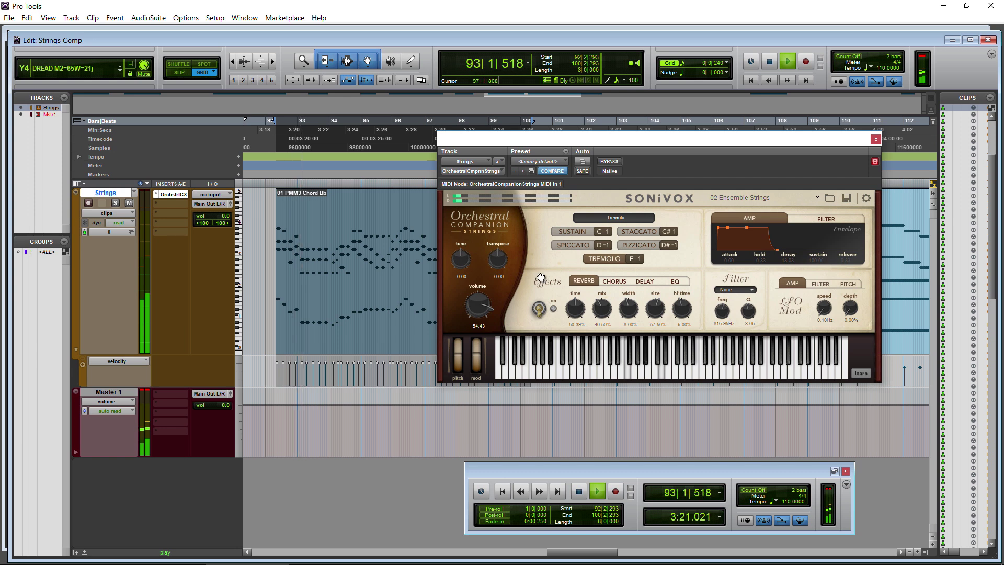
{"action": "key", "text": "space"}
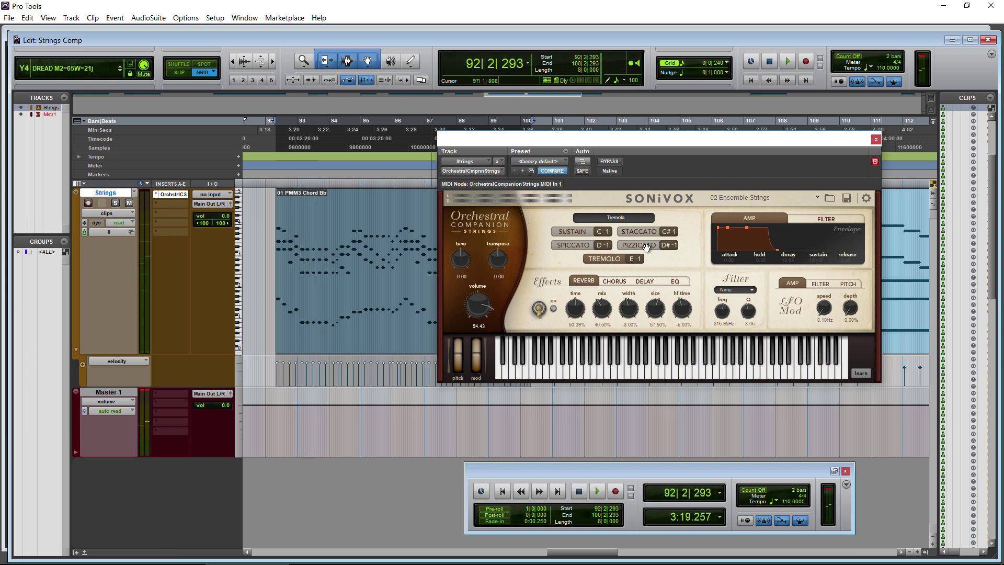
- Play the 01 PMM3 Chord Bb clip while switching the articulation through Pizzicato, Spiccato, Staccato and Sustain
{"action": "left_click", "coordinate": [647, 246]}
{"action": "key", "text": "space"}
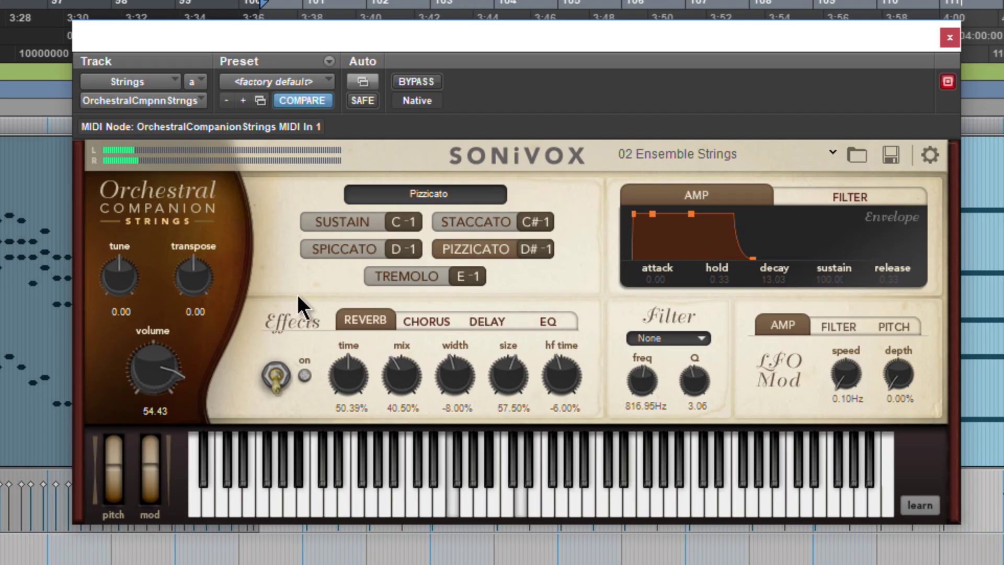
{"action": "left_click", "coordinate": [336, 250]}
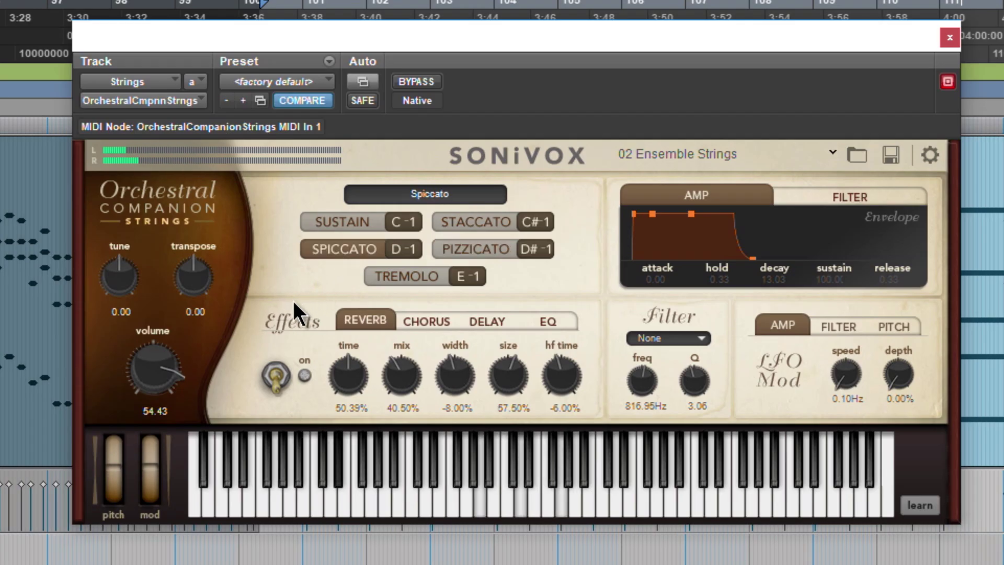
{"action": "left_click", "coordinate": [473, 224]}
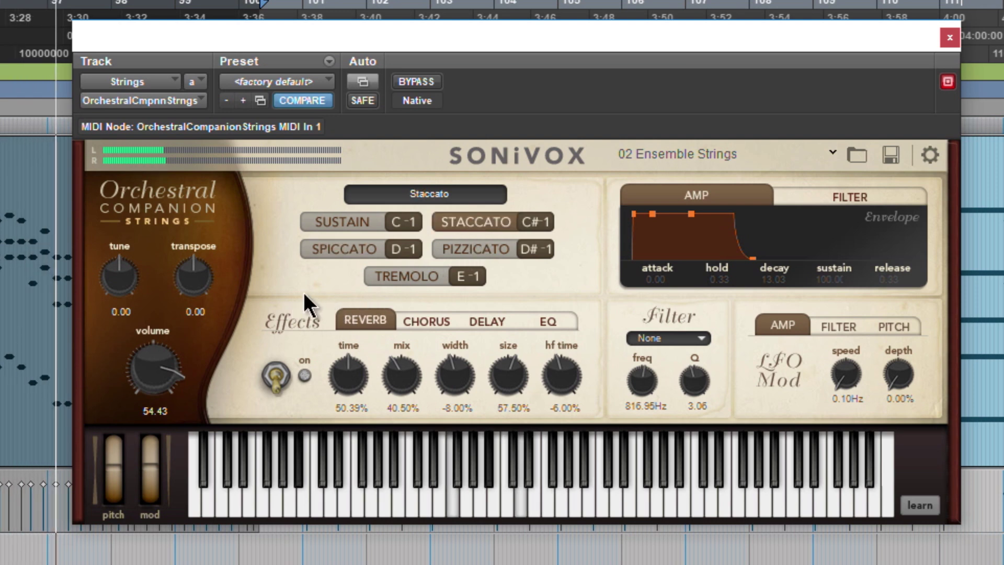
{"action": "left_click", "coordinate": [340, 222]}
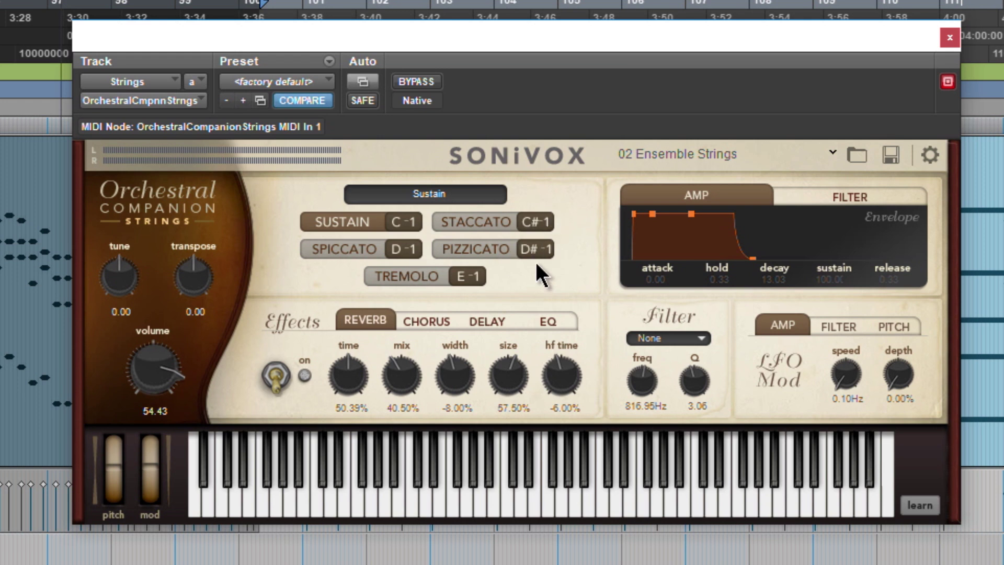
- Load the 03 Ens Strings Espressivo preset and test its Staccato articulation with notes on the virtual keyboard
{"action": "left_click", "coordinate": [837, 151]}
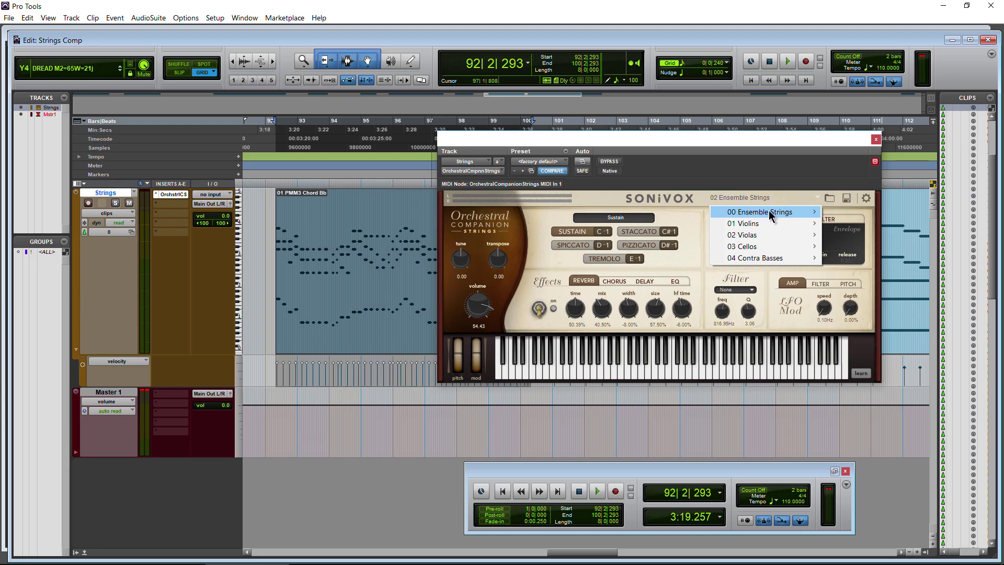
{"action": "mouse_move", "coordinate": [736, 188]}
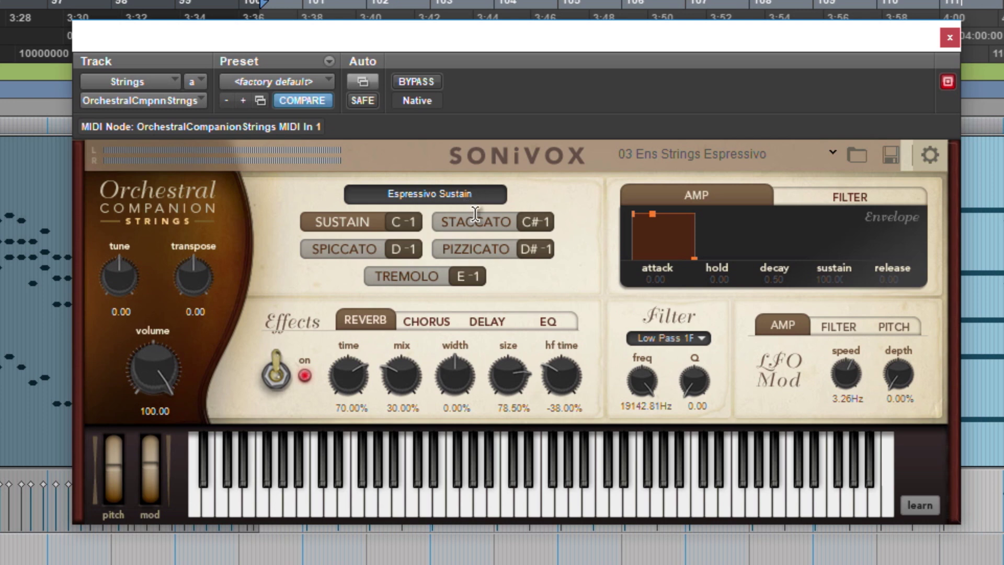
{"action": "left_click", "coordinate": [475, 224]}
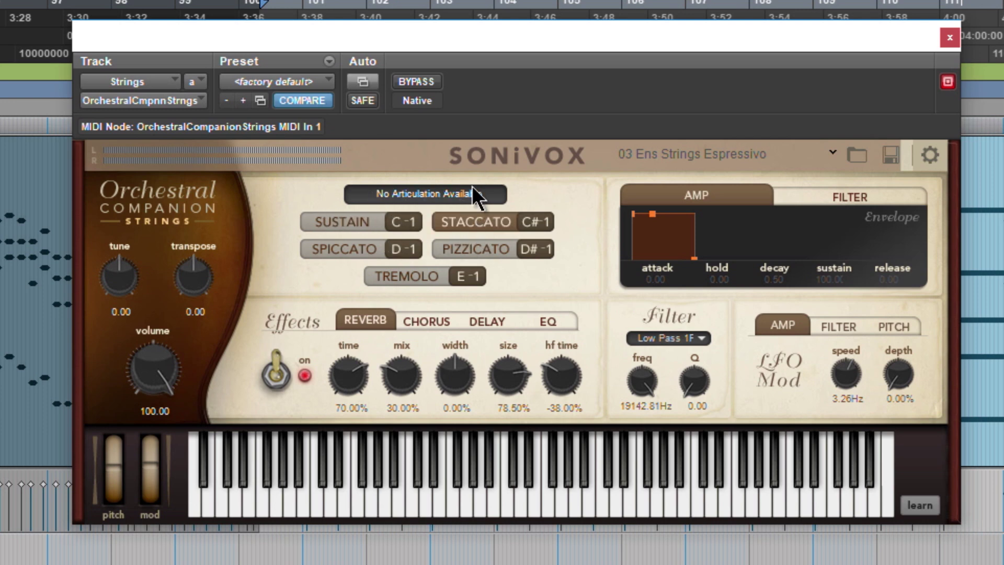
{"action": "left_click", "coordinate": [427, 484]}
{"action": "left_click", "coordinate": [593, 484]}
- Check the Espressivo preset's Spiccato, Pizzicato and Tremolo articulations, play a note, and return to Sustain
{"action": "left_click", "coordinate": [351, 249]}
{"action": "left_click", "coordinate": [463, 251]}
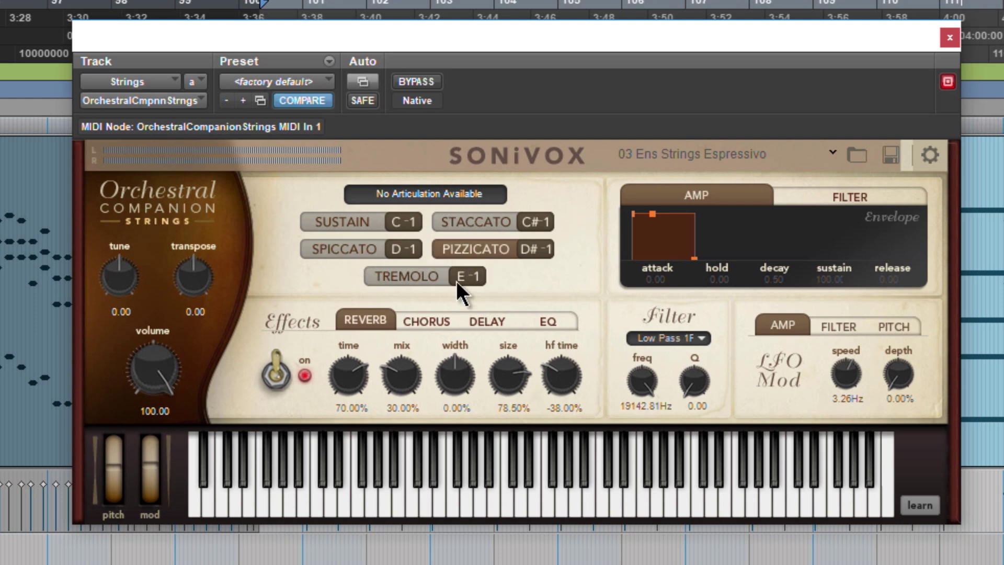
{"action": "left_click", "coordinate": [410, 275]}
{"action": "left_click", "coordinate": [340, 250]}
{"action": "left_click", "coordinate": [445, 251]}
{"action": "left_click", "coordinate": [505, 471]}
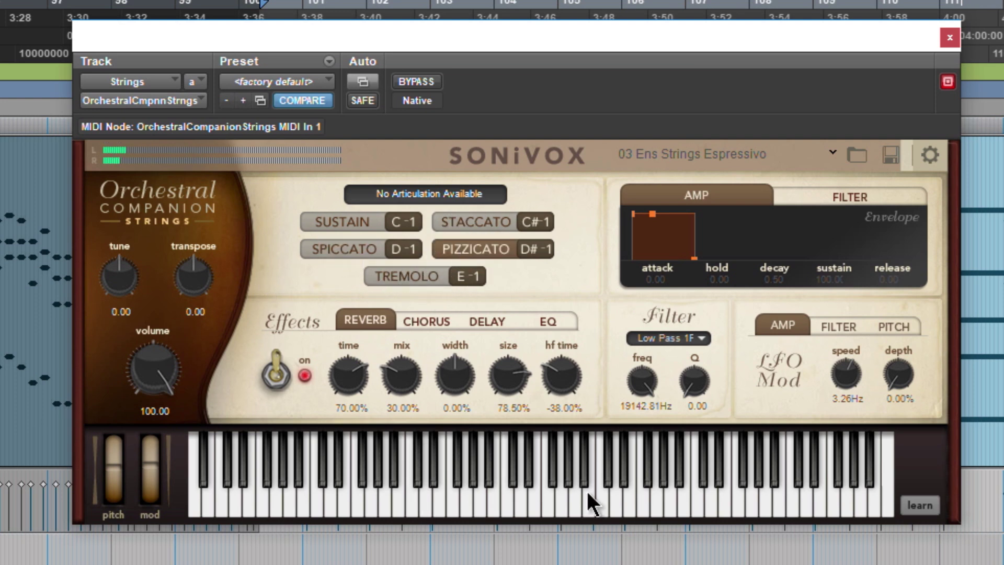
{"action": "left_click", "coordinate": [347, 219]}
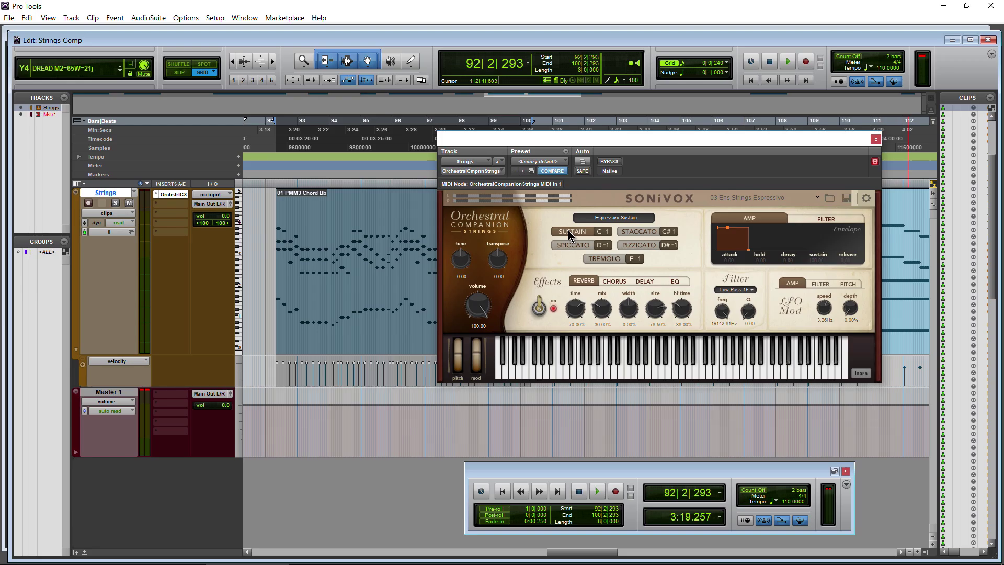
- Select the 01 PHM Chords Cm clip, audition it with the Espressivo Sustain articulation, and stop playback
{"action": "scroll", "coordinate": [387, 277], "scroll_direction": "left", "scroll_amount": 5}
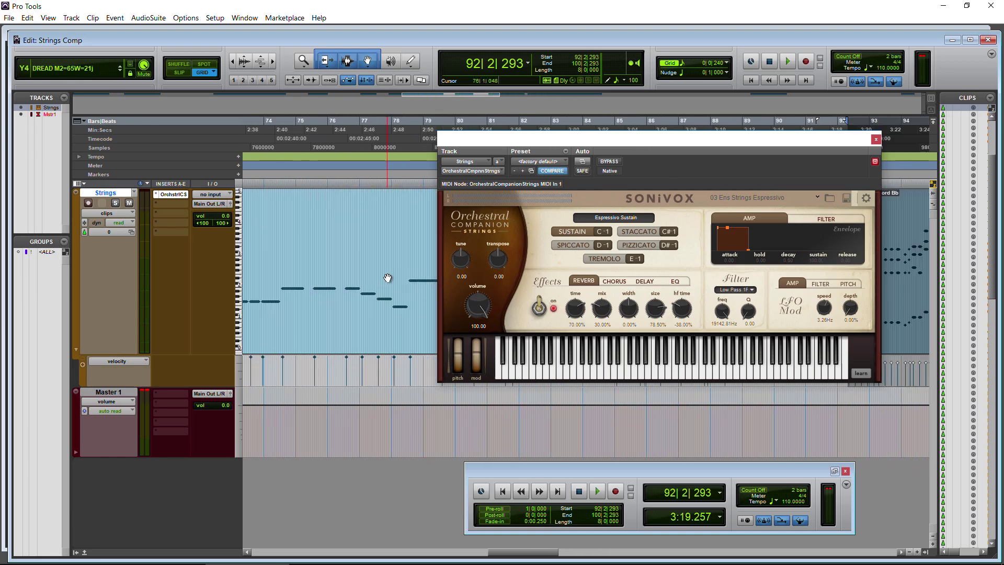
{"action": "left_click", "coordinate": [388, 277]}
{"action": "key", "text": "space"}
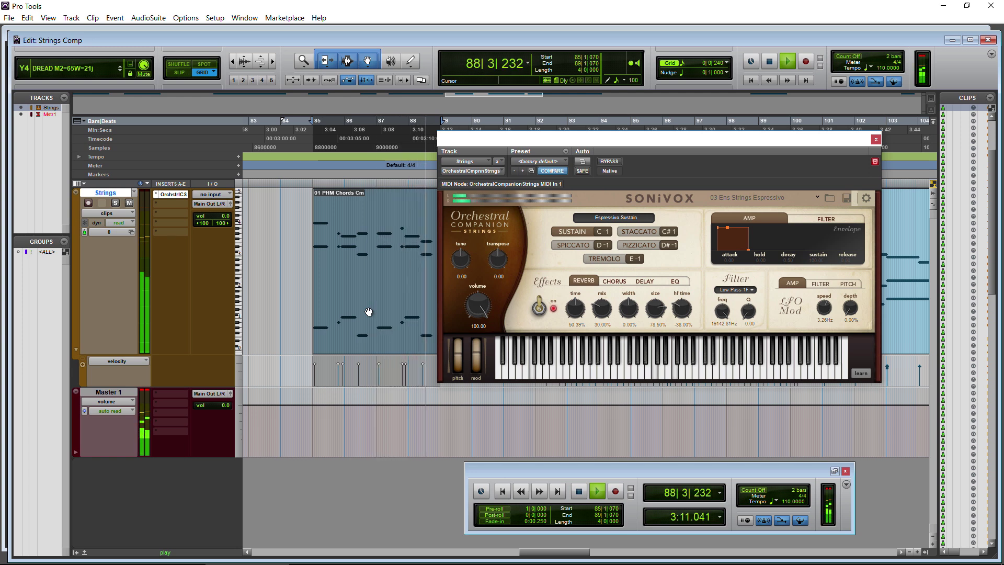
{"action": "key", "text": "space"}
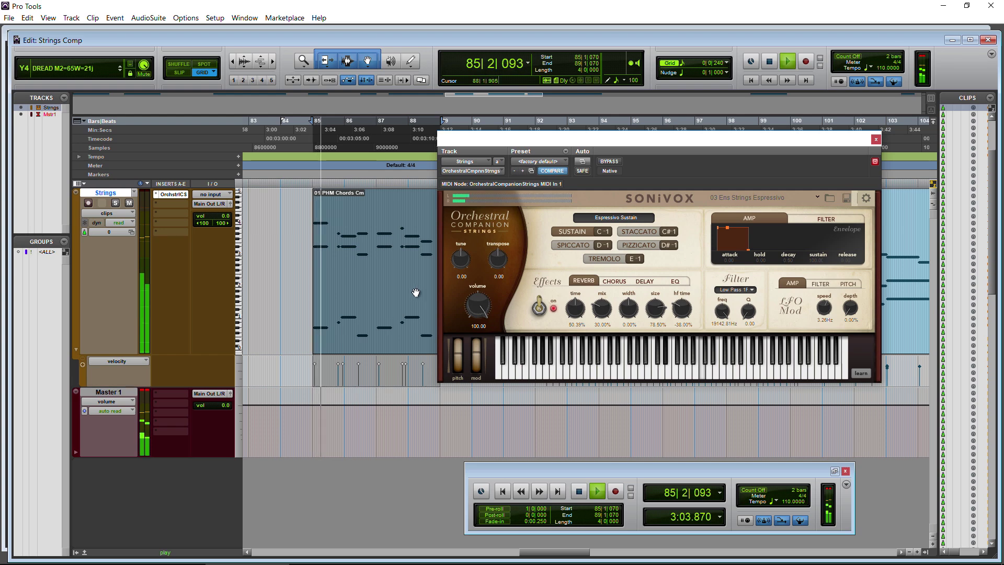
{"action": "key", "text": "space"}
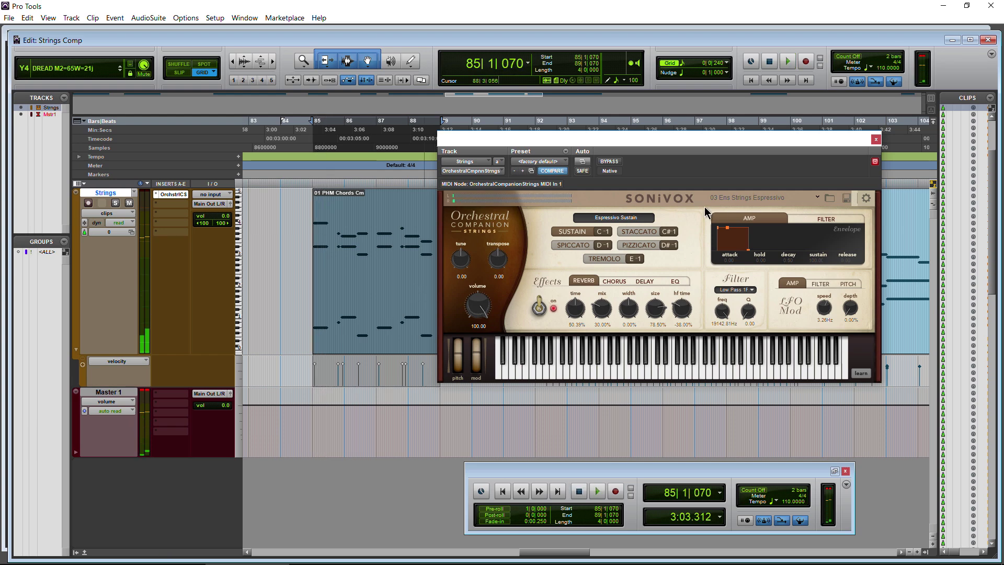
- Browse the Violins, Violas, Cellos and Contra Basses presets and load 23 Violins Trem Sul Ponticello
{"action": "left_click", "coordinate": [819, 199]}
{"action": "mouse_move", "coordinate": [798, 211]}
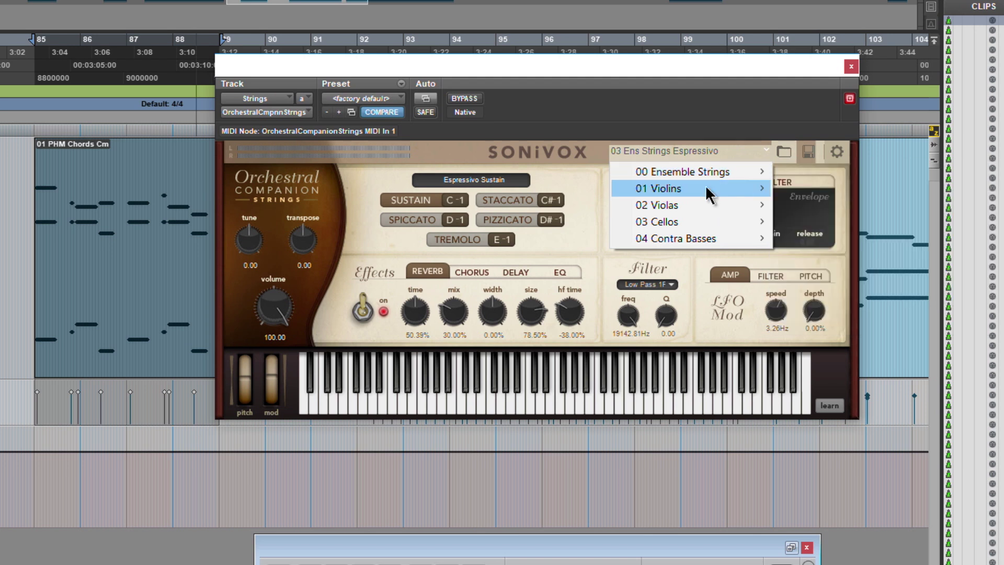
{"action": "mouse_move", "coordinate": [705, 185]}
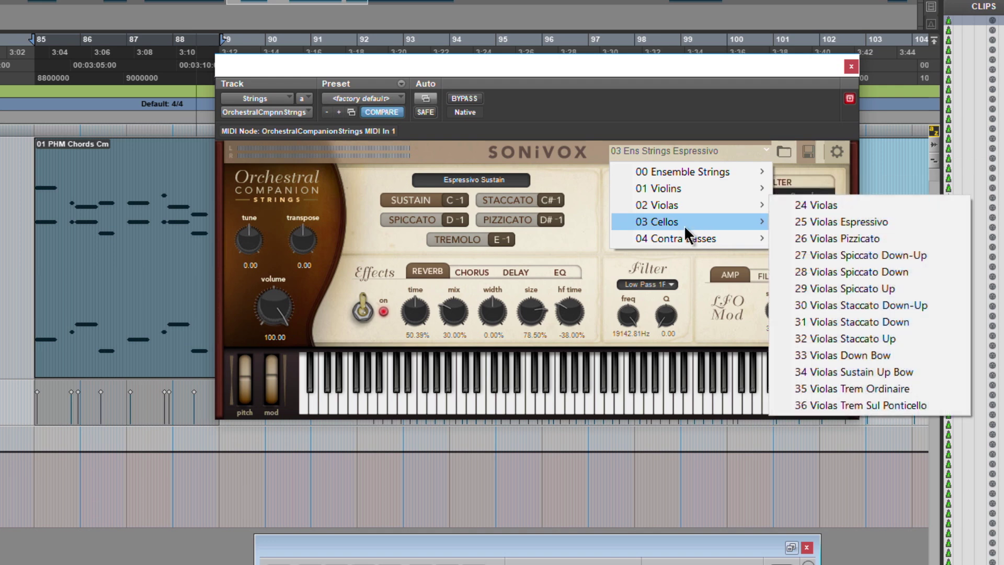
{"action": "mouse_move", "coordinate": [714, 239]}
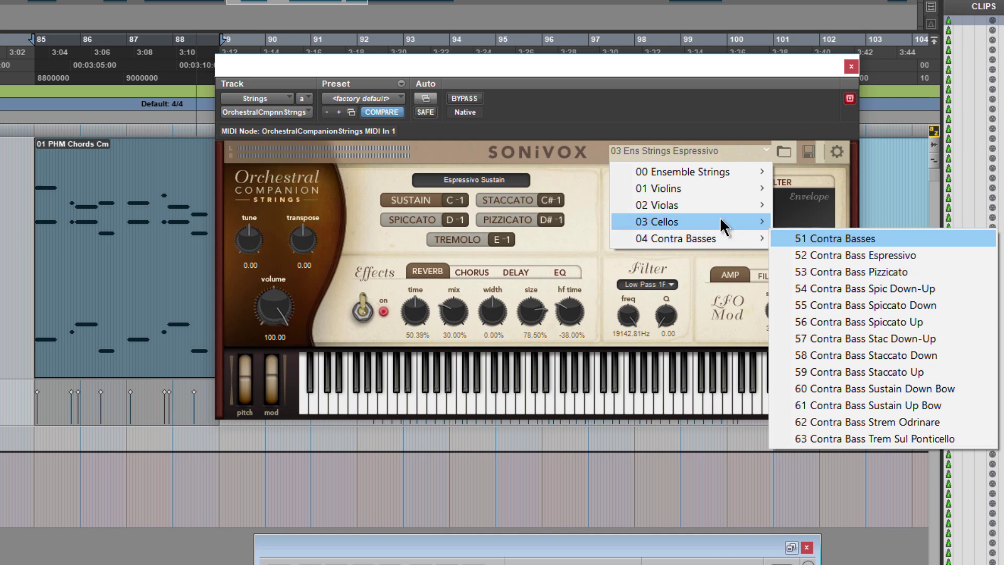
{"action": "mouse_move", "coordinate": [729, 201]}
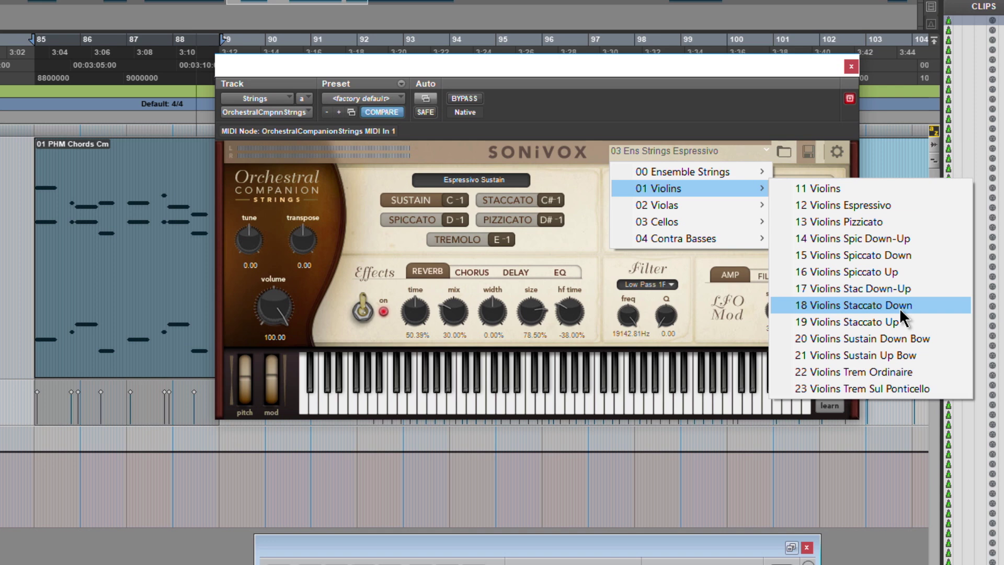
{"action": "left_click", "coordinate": [908, 389]}
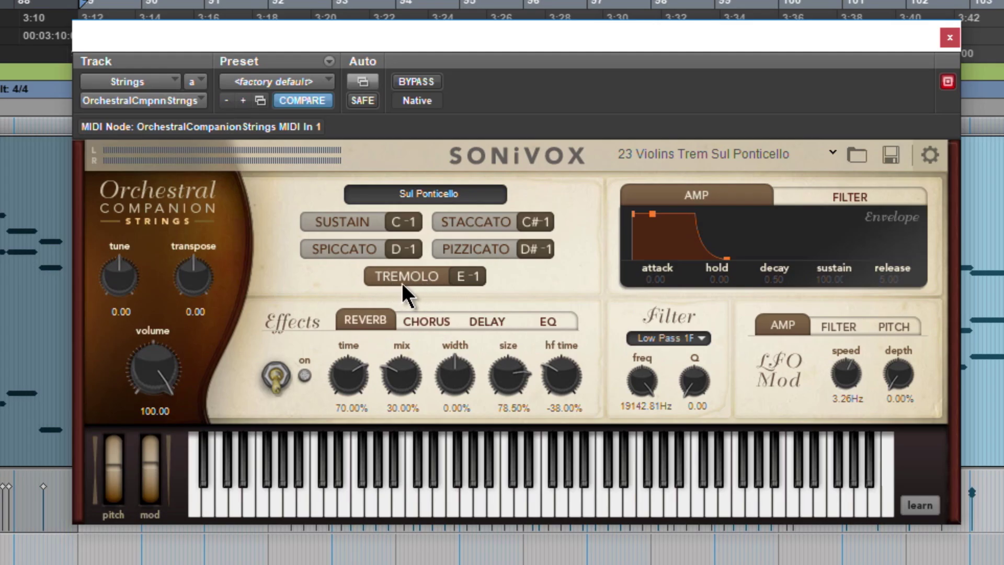
- Check the other articulations of the violins preset, return to Tremolo, and play several low notes on the virtual keyboard
{"action": "left_click", "coordinate": [334, 247]}
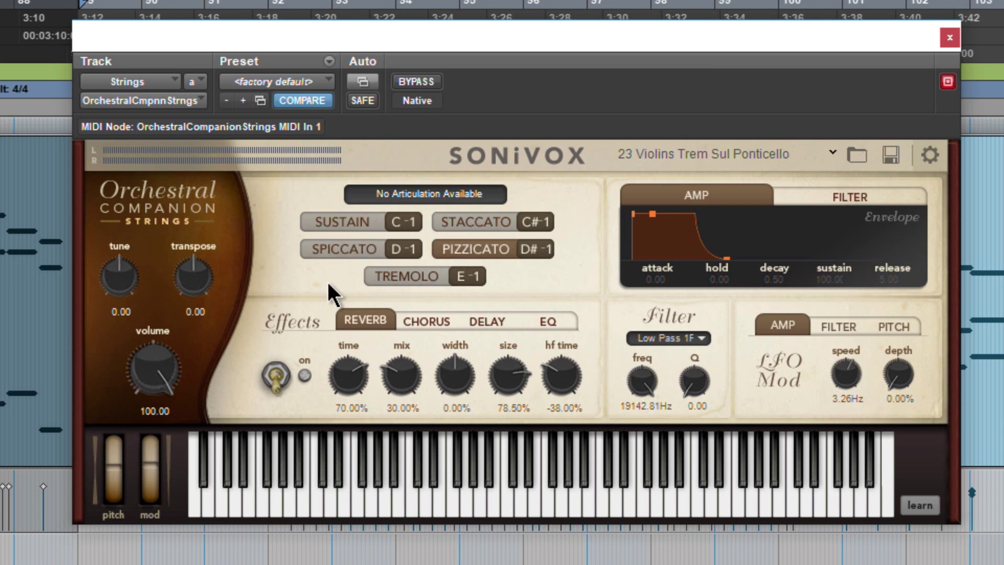
{"action": "left_click", "coordinate": [393, 283]}
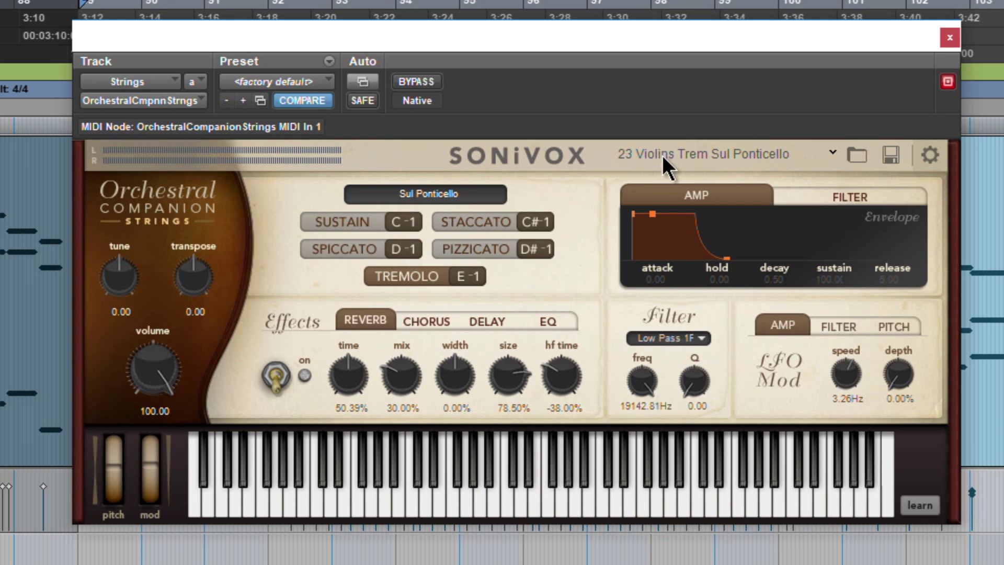
{"action": "left_click", "coordinate": [240, 508]}
{"action": "left_click", "coordinate": [323, 497]}
{"action": "left_click", "coordinate": [290, 499]}
{"action": "left_click", "coordinate": [252, 501]}
{"action": "left_click", "coordinate": [219, 503]}
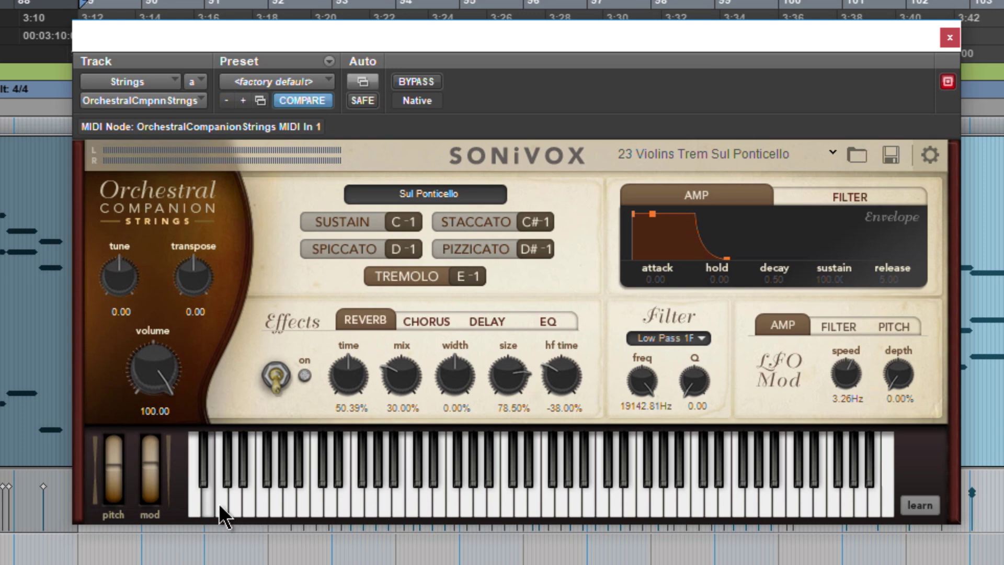
- Play single notes up the virtual keyboard from the low to the high register to audition 23 Violins Trem Sul Ponticello
{"action": "left_click", "coordinate": [276, 498]}
{"action": "left_click", "coordinate": [412, 503]}
{"action": "left_click", "coordinate": [481, 506]}
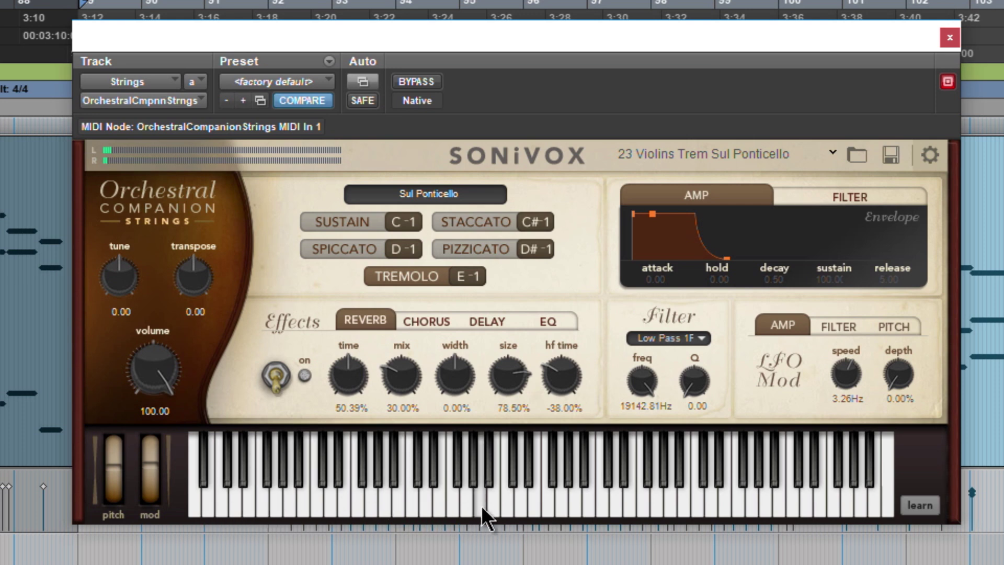
{"action": "left_click", "coordinate": [505, 505]}
{"action": "left_click", "coordinate": [556, 499]}
{"action": "left_click", "coordinate": [609, 502]}
{"action": "left_click", "coordinate": [666, 507]}
{"action": "left_click", "coordinate": [701, 504]}
{"action": "left_click", "coordinate": [753, 497]}
- Load the 02 Ensemble Strings preset from the 00 Ensemble Strings category
{"action": "left_click", "coordinate": [833, 152]}
{"action": "mouse_move", "coordinate": [781, 196]}
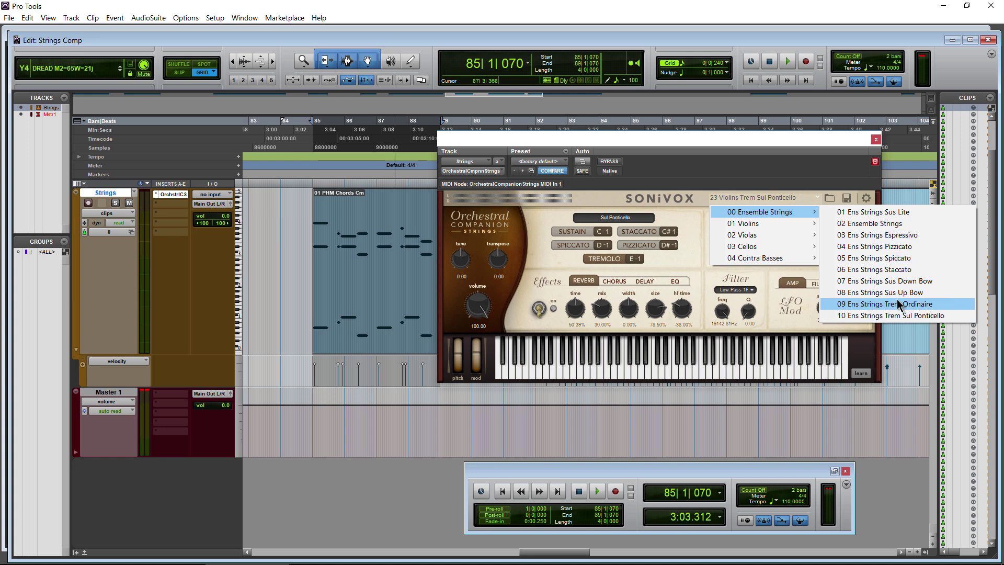
{"action": "left_click", "coordinate": [879, 224]}
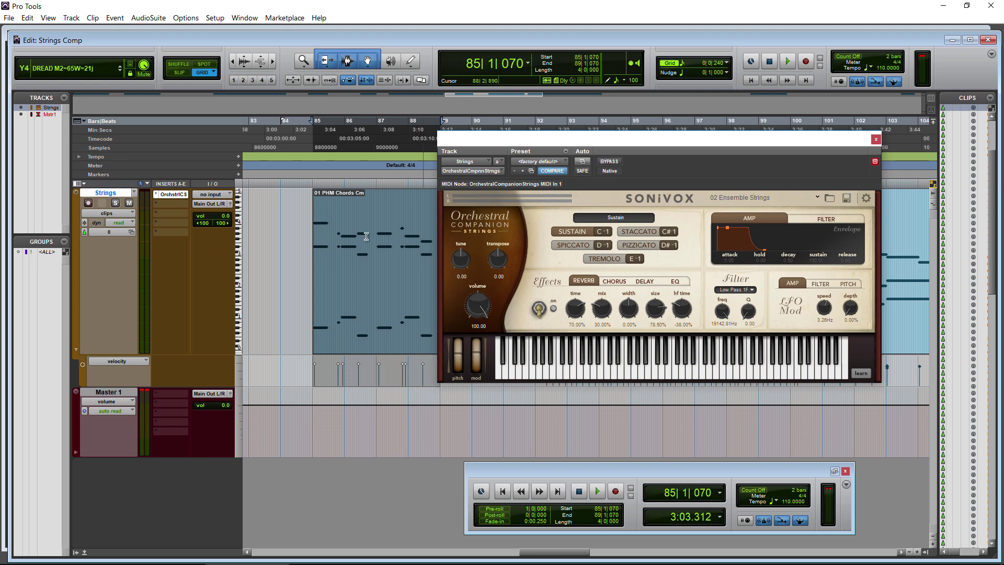
- Choose the Pencil tool, show an empty stretch of the Strings track as notes, and move the instrument window clear of it
{"action": "scroll", "coordinate": [366, 236], "scroll_direction": "right", "scroll_amount": 15}
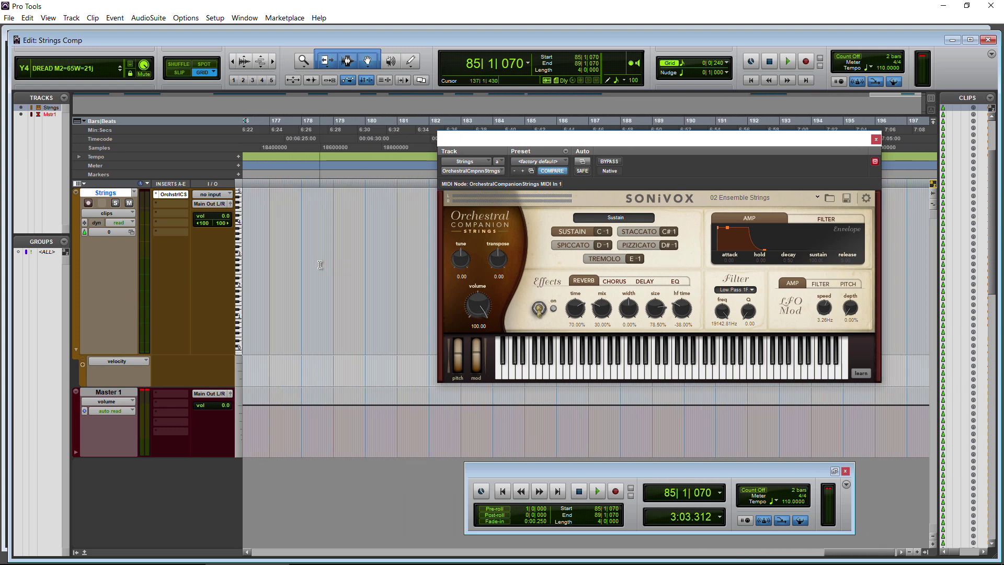
{"action": "scroll", "coordinate": [320, 264], "scroll_direction": "left", "scroll_amount": 2}
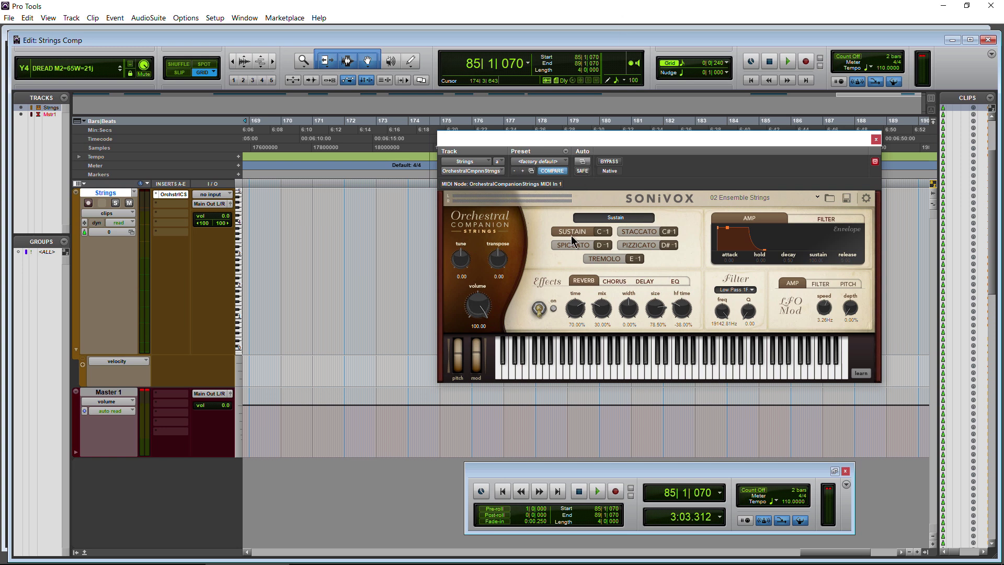
{"action": "left_click", "coordinate": [410, 63]}
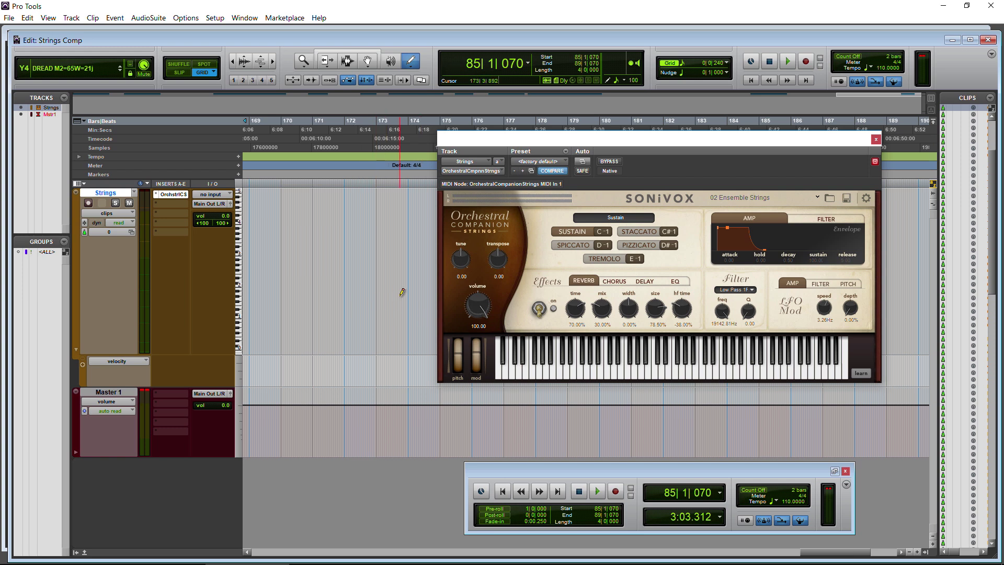
{"action": "key", "text": "super+minus"}
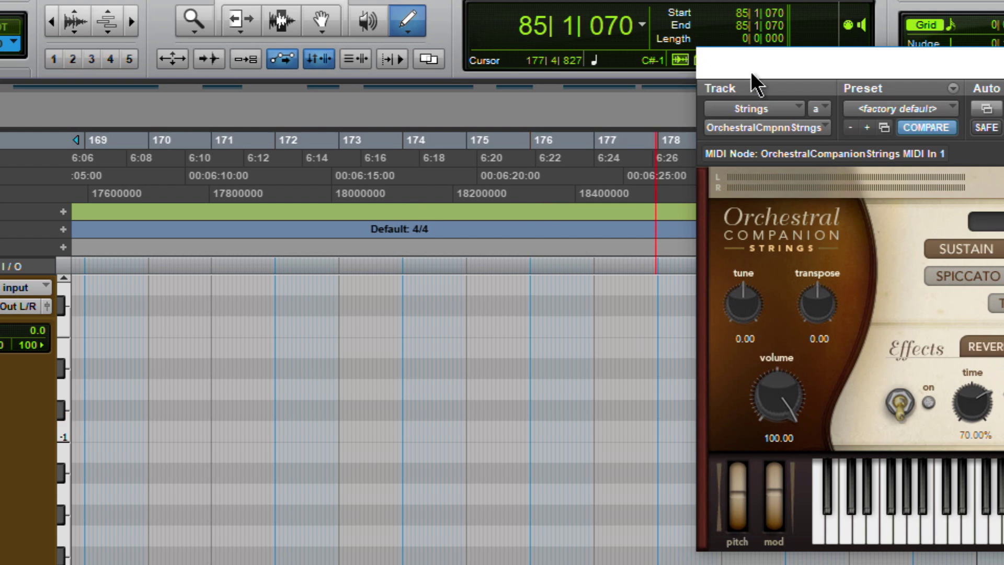
{"action": "left_click_drag", "start_coordinate": [752, 74], "coordinate": [799, 187]}
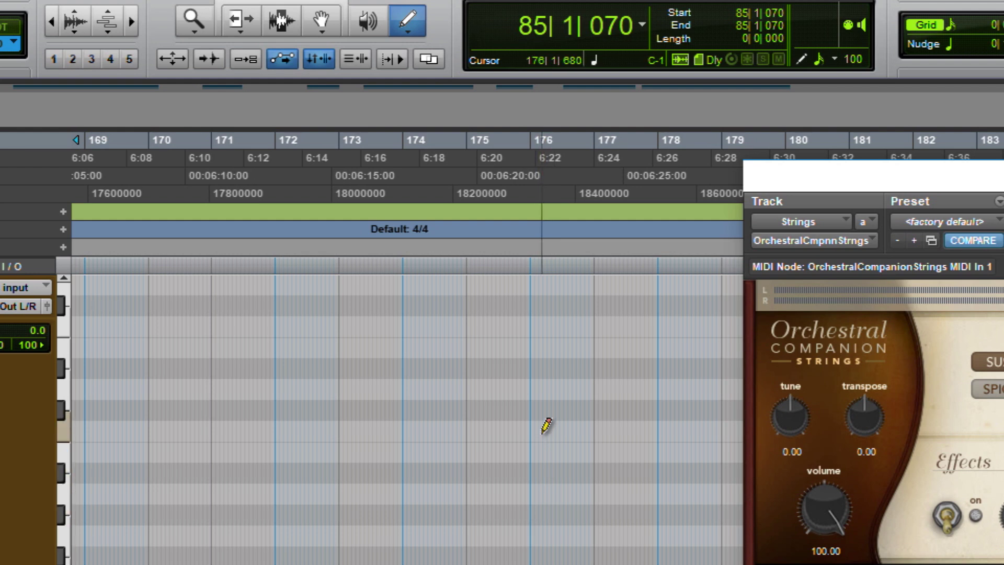
- Draw one-bar keyswitch notes C-1, C#-1 and D-1 at bars 176, 177 and 178, extending the C#-1 note to bar 178
{"action": "mouse_move", "coordinate": [529, 430]}
{"action": "left_mouse_down"}
{"action": "mouse_move", "coordinate": [601, 423]}
{"action": "mouse_move", "coordinate": [571, 438]}
{"action": "mouse_move", "coordinate": [591, 433]}
{"action": "left_mouse_up"}
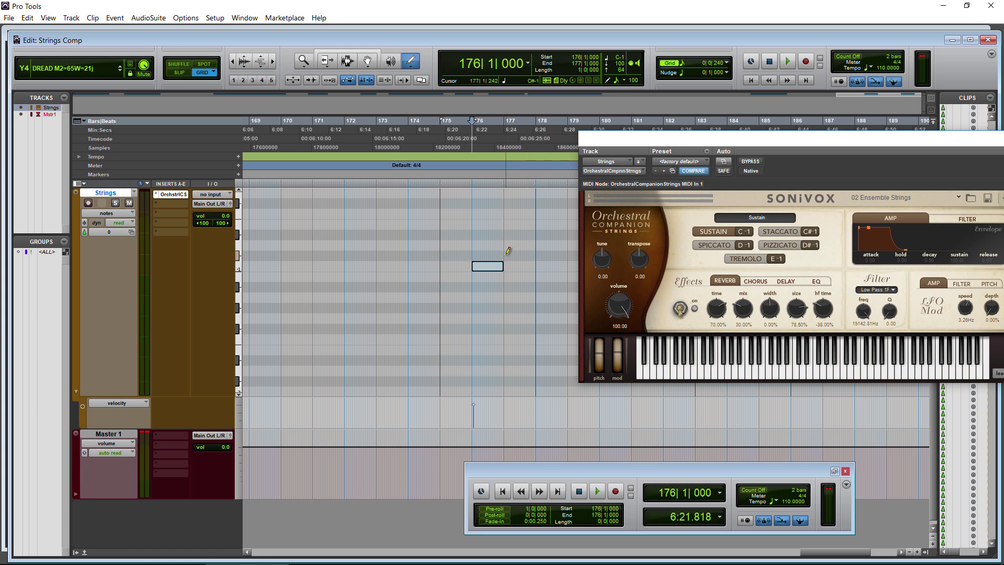
{"action": "left_click_drag", "start_coordinate": [508, 251], "coordinate": [537, 251]}
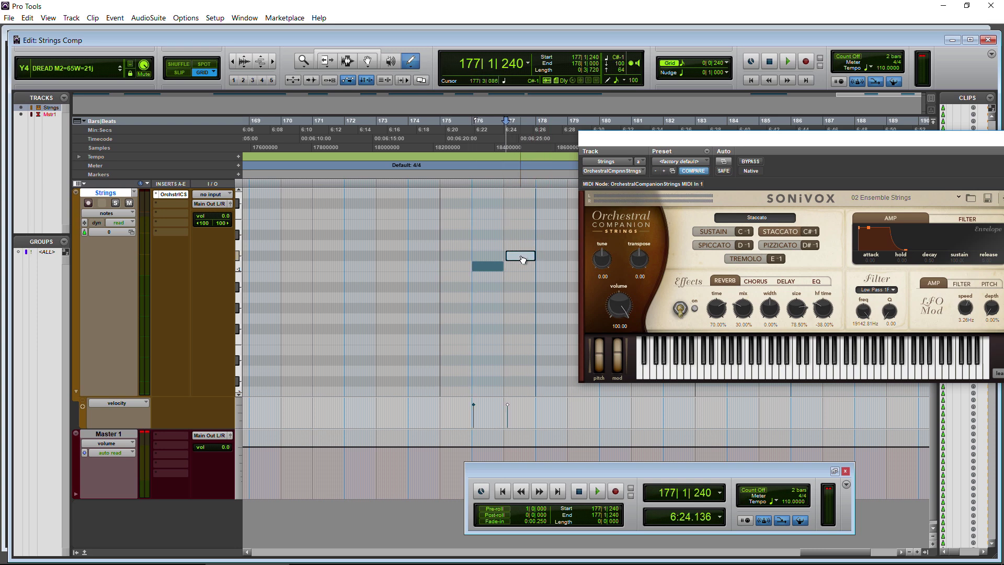
{"action": "left_click", "coordinate": [519, 254]}
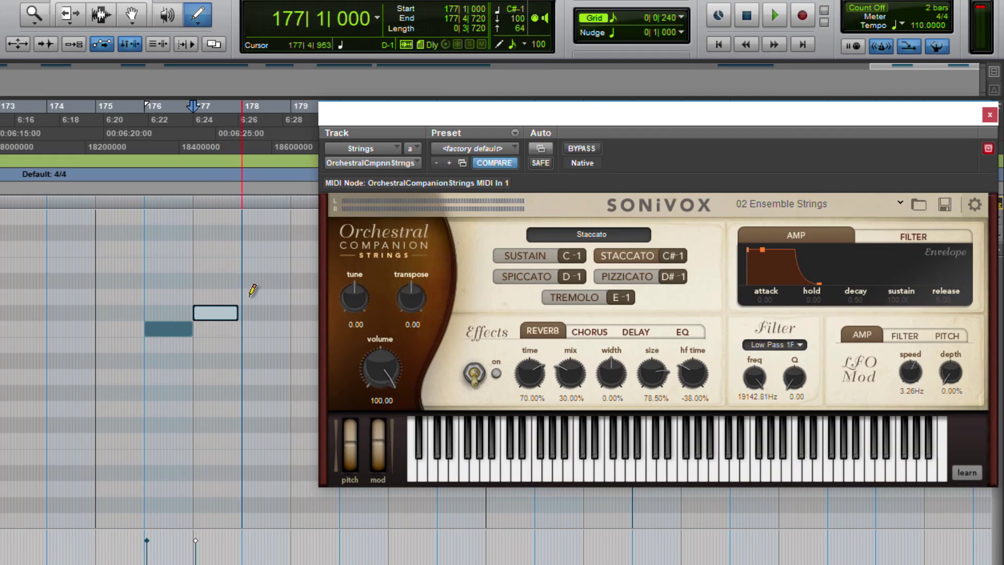
{"action": "left_click_drag", "start_coordinate": [245, 296], "coordinate": [289, 291]}
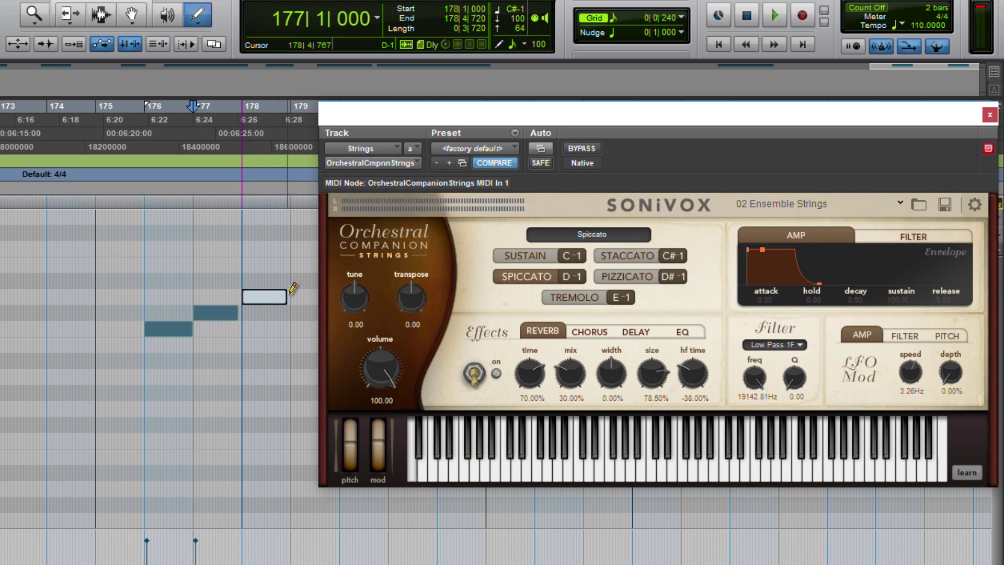
{"action": "left_click", "coordinate": [237, 311]}
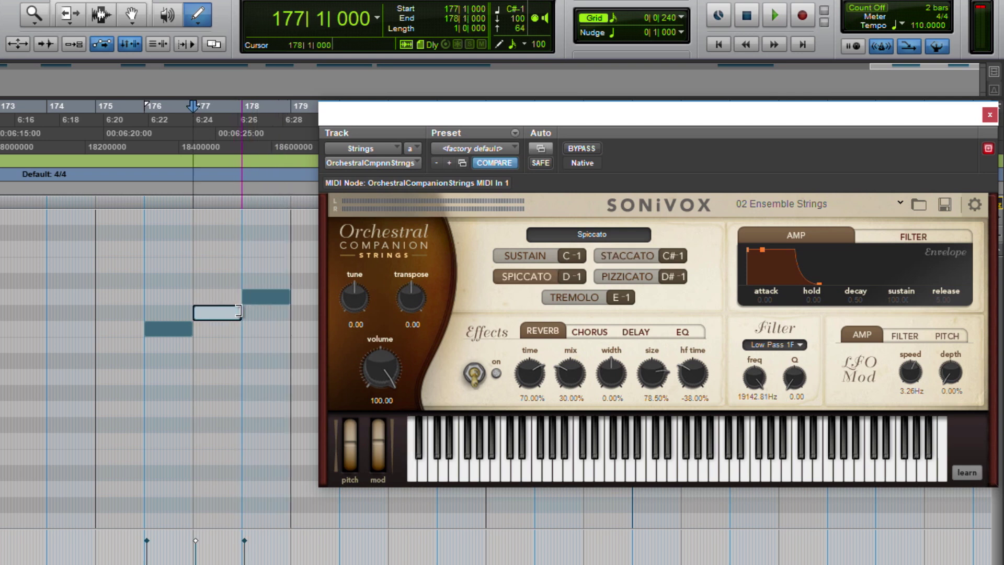
- Draw one-bar keyswitch notes Eb-1 at bar 179 and E-1 at bar 180, extending the Eb-1 note to bar 180
{"action": "mouse_move", "coordinate": [293, 281]}
{"action": "left_mouse_down"}
{"action": "mouse_move", "coordinate": [343, 276]}
{"action": "mouse_move", "coordinate": [187, 282]}
{"action": "mouse_move", "coordinate": [203, 264]}
{"action": "mouse_move", "coordinate": [248, 259]}
{"action": "left_mouse_up"}
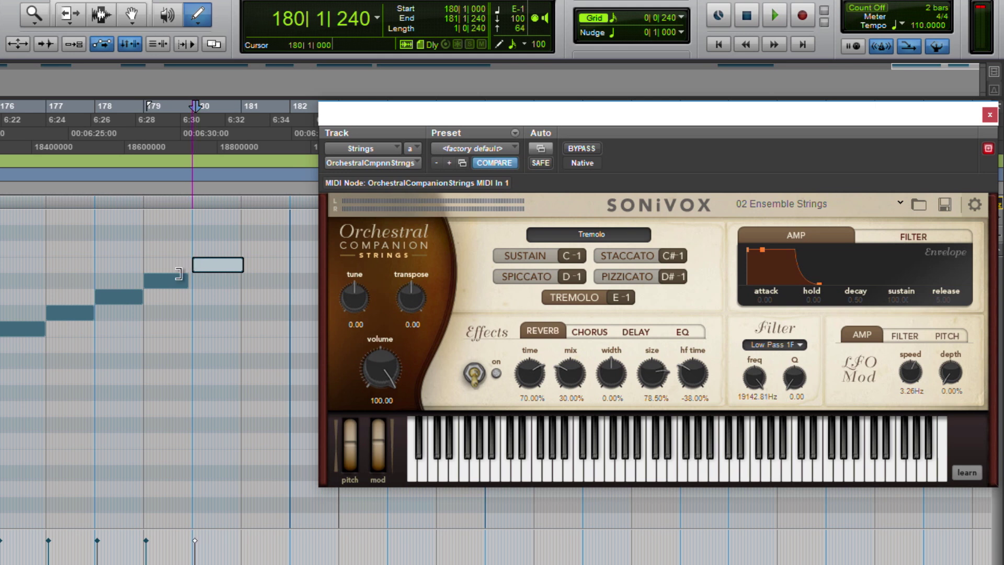
{"action": "left_click", "coordinate": [185, 280]}
{"action": "left_click_drag", "start_coordinate": [188, 280], "coordinate": [193, 279]}
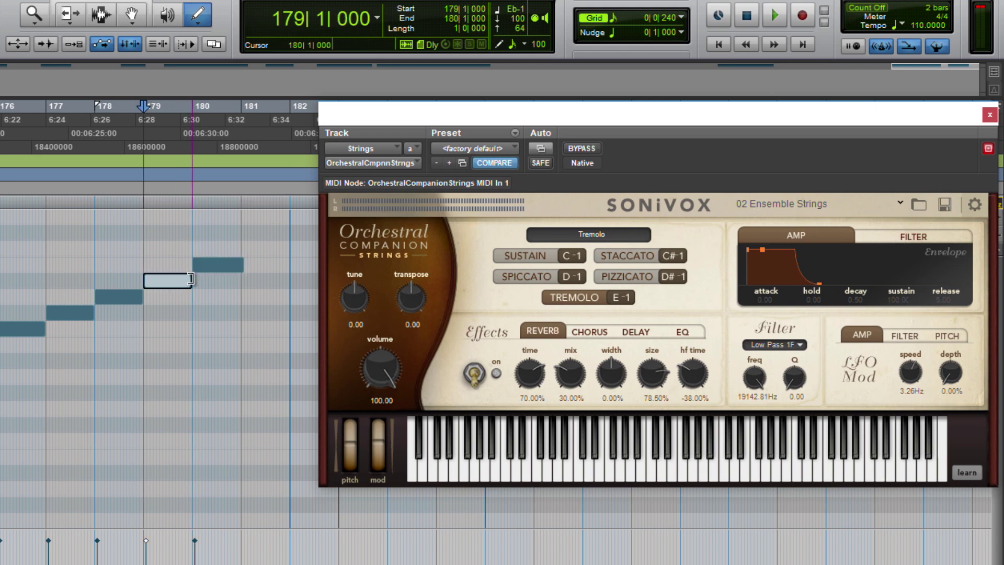
- Play the keyswitch notes from 175|1|480 to check the articulation switching, and stop playback
{"action": "scroll", "coordinate": [122, 332], "scroll_direction": "left", "scroll_amount": 2}
{"action": "left_click_drag", "start_coordinate": [471, 125], "coordinate": [499, 140]}
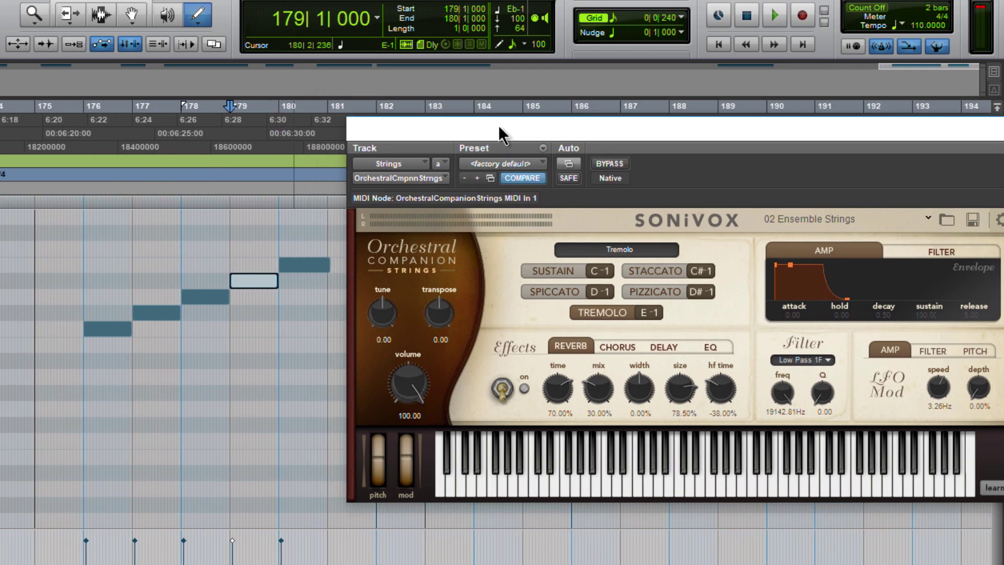
{"action": "scroll", "coordinate": [68, 347], "scroll_direction": "right", "scroll_amount": 2}
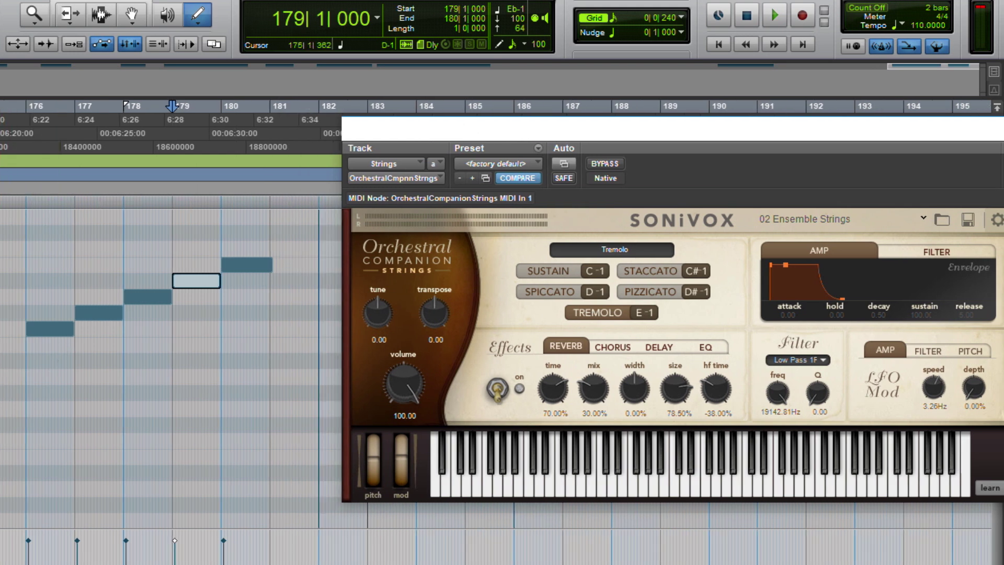
{"action": "left_click", "coordinate": [0, 296]}
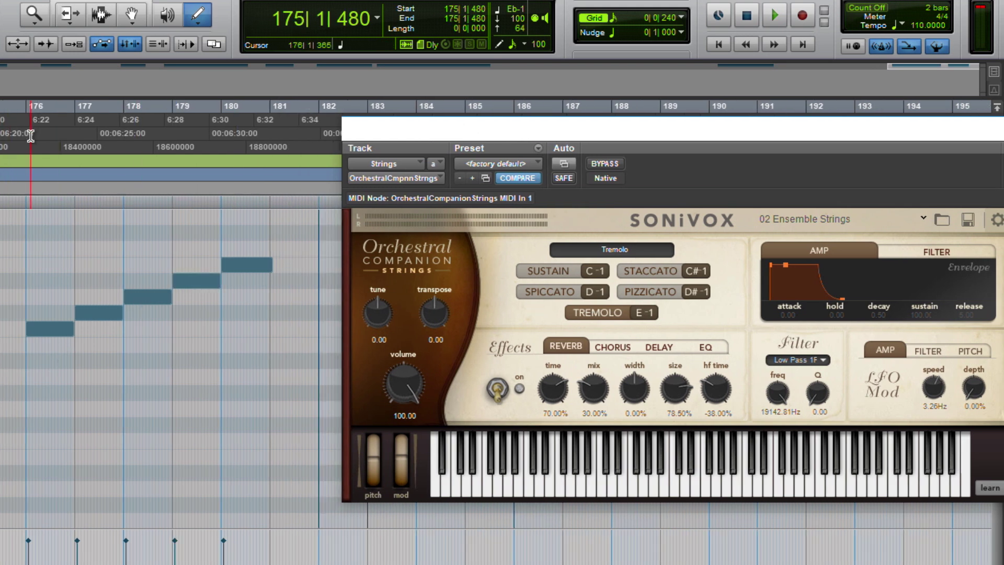
{"action": "key", "text": "space"}
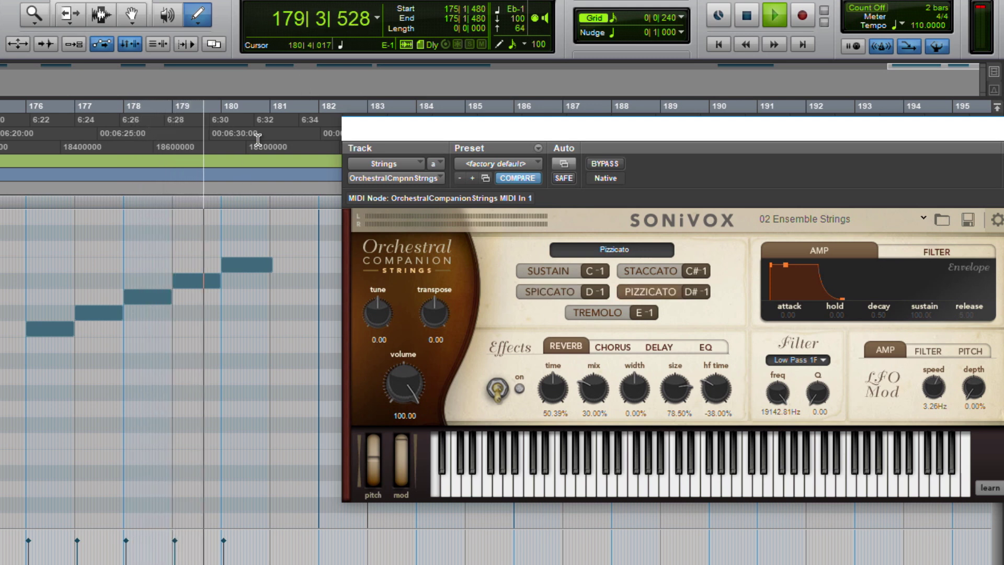
{"action": "key", "text": "space"}
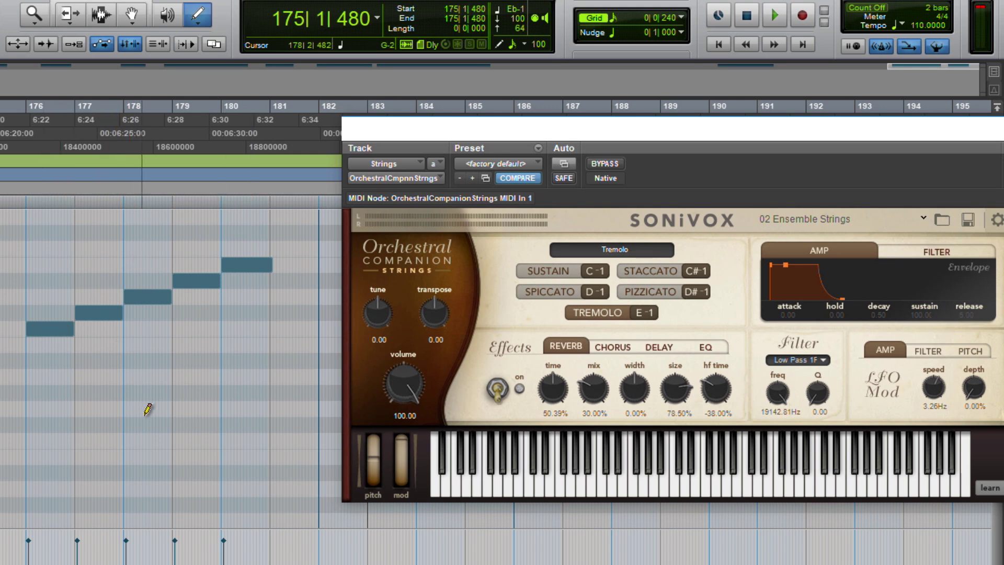
- Draw a note above the keyswitches, move it to C#3 at bar 176, and extend its end to bar 181
{"action": "scroll", "coordinate": [224, 388], "scroll_direction": "up", "scroll_amount": 6}
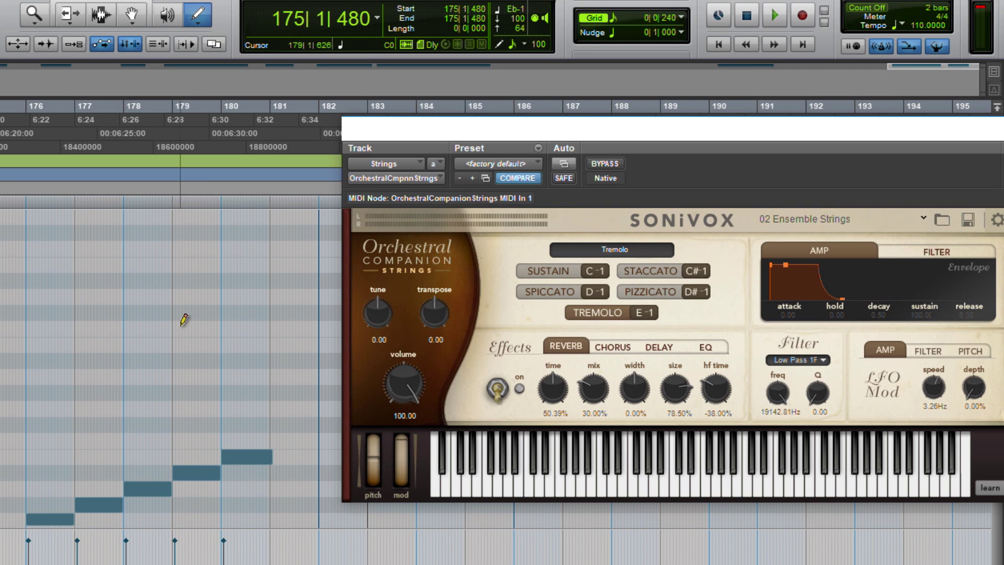
{"action": "mouse_move", "coordinate": [184, 320]}
{"action": "left_mouse_down"}
{"action": "mouse_move", "coordinate": [241, 315]}
{"action": "mouse_move", "coordinate": [190, 382]}
{"action": "mouse_move", "coordinate": [204, 329]}
{"action": "left_mouse_up"}
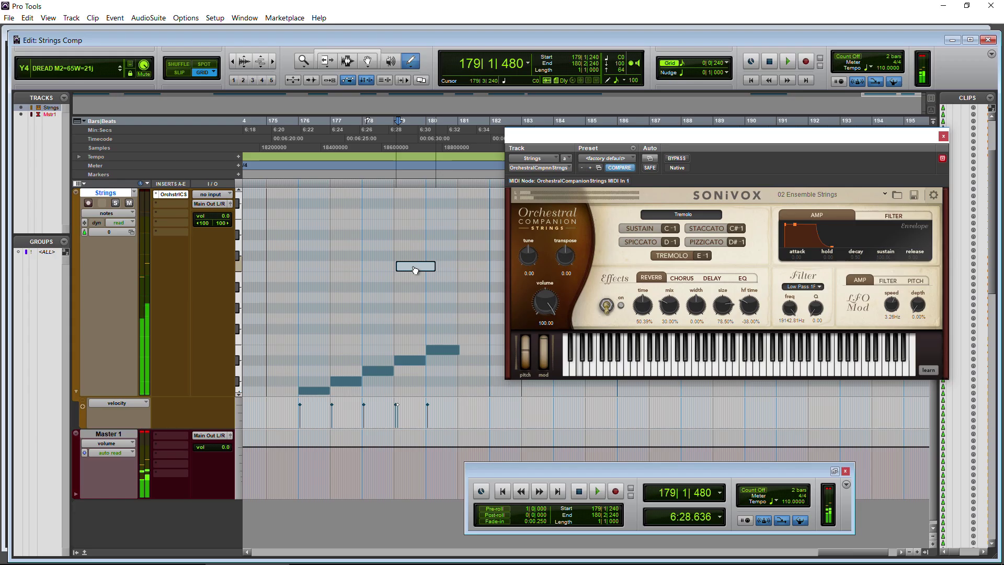
{"action": "left_click_drag", "start_coordinate": [415, 270], "coordinate": [316, 283]}
{"action": "left_click", "coordinate": [642, 226]}
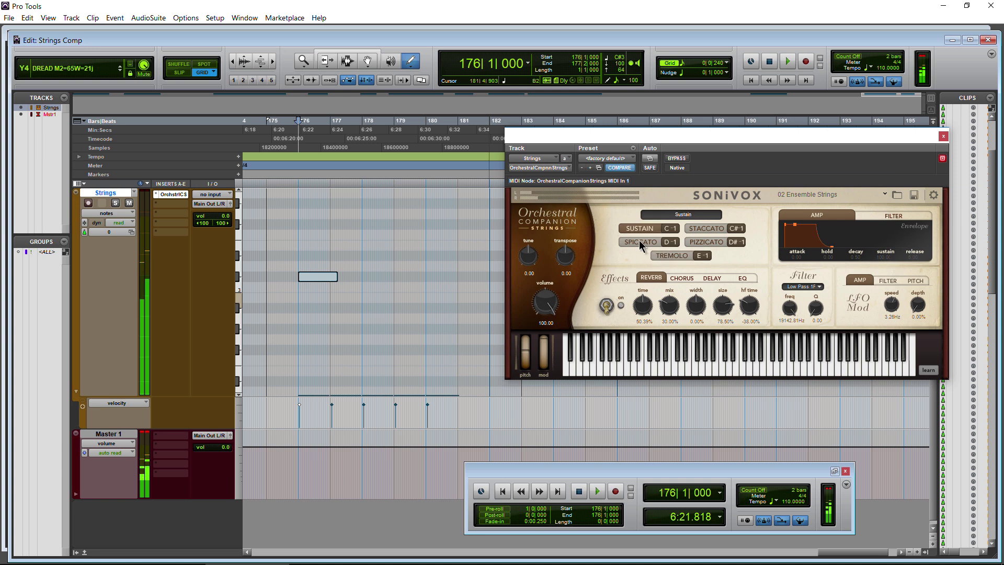
{"action": "left_click", "coordinate": [687, 366]}
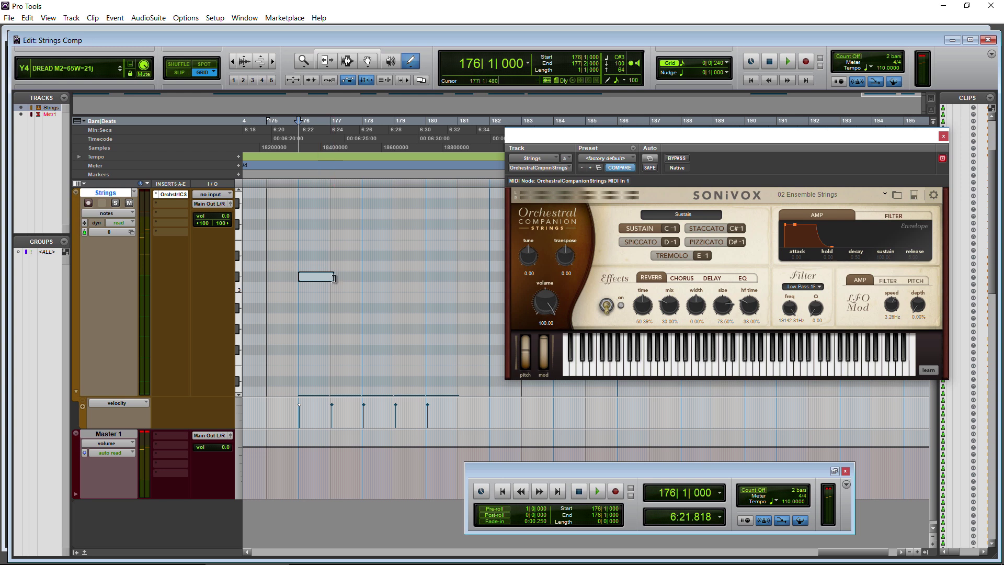
{"action": "left_click_drag", "start_coordinate": [333, 278], "coordinate": [445, 278]}
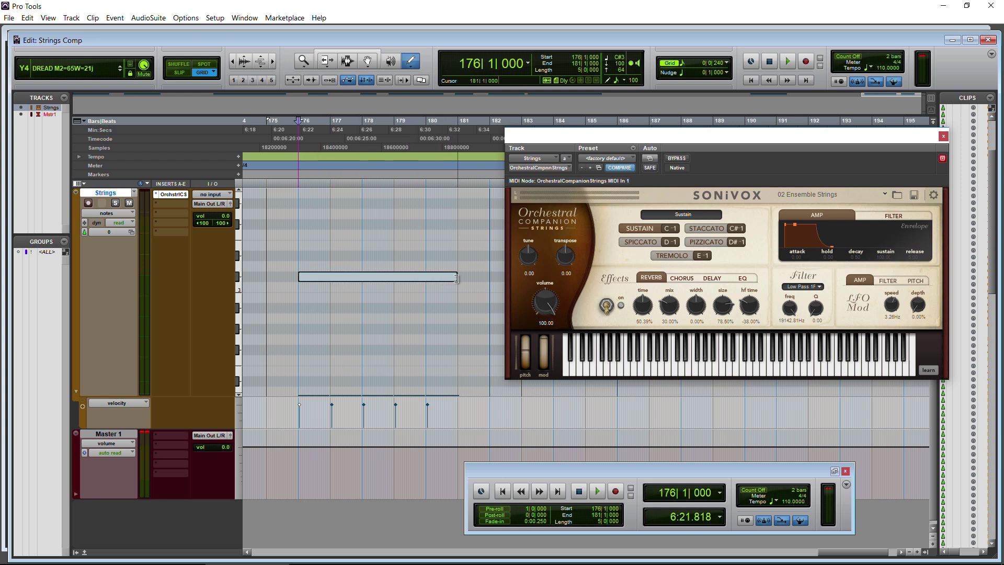
- Audition the long C#3 note together with the keyswitch notes from bar 176, and stop playback
{"action": "scroll", "coordinate": [239, 346], "scroll_direction": "down", "scroll_amount": 15}
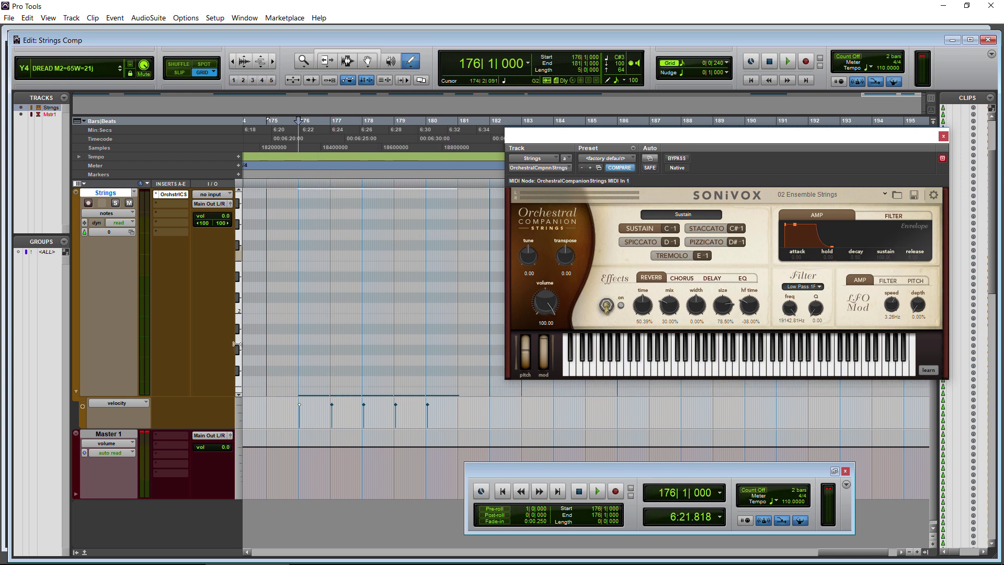
{"action": "scroll", "coordinate": [237, 343], "scroll_direction": "down", "scroll_amount": 1}
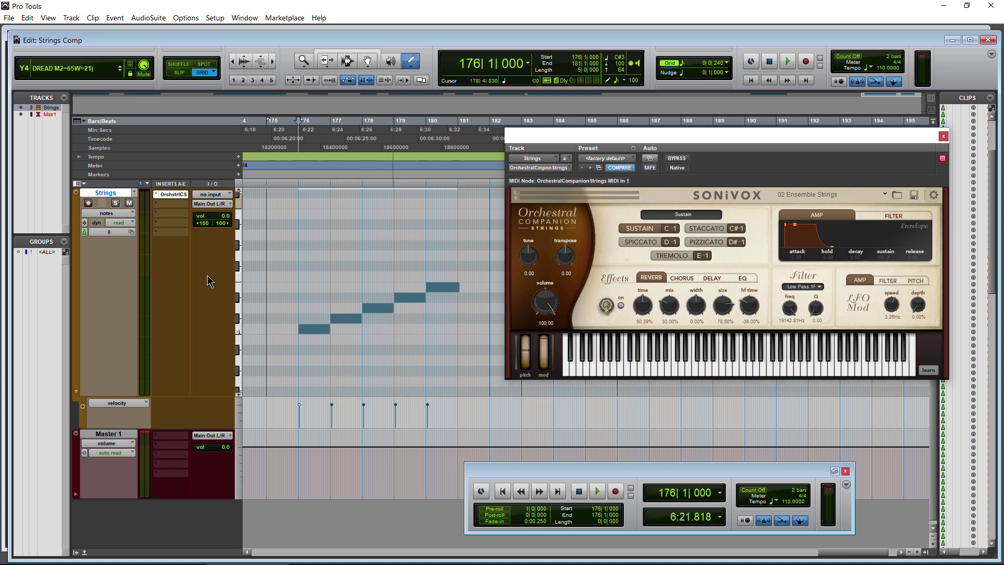
{"action": "scroll", "coordinate": [237, 295], "scroll_direction": "up", "scroll_amount": 10}
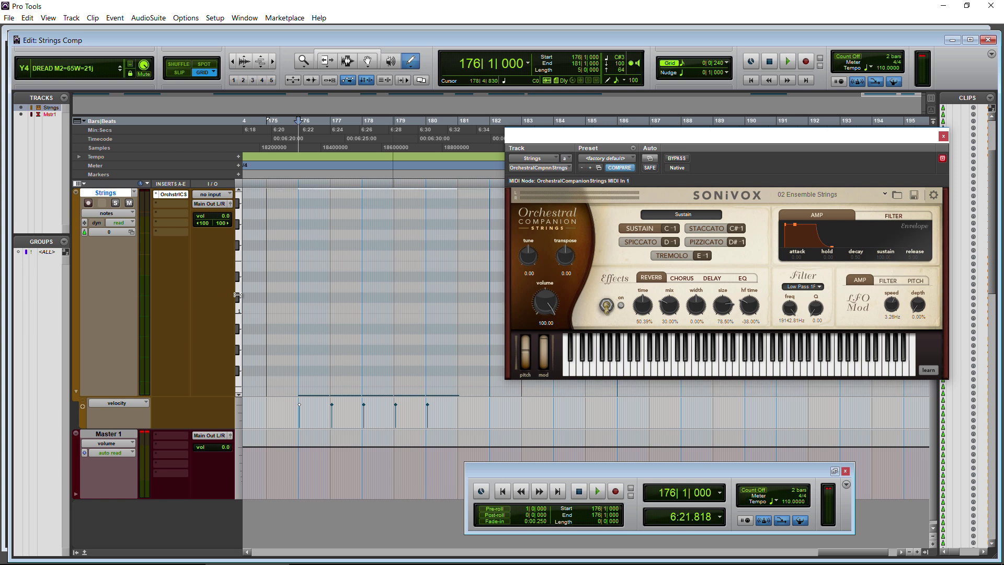
{"action": "scroll", "coordinate": [238, 295], "scroll_direction": "up", "scroll_amount": 6}
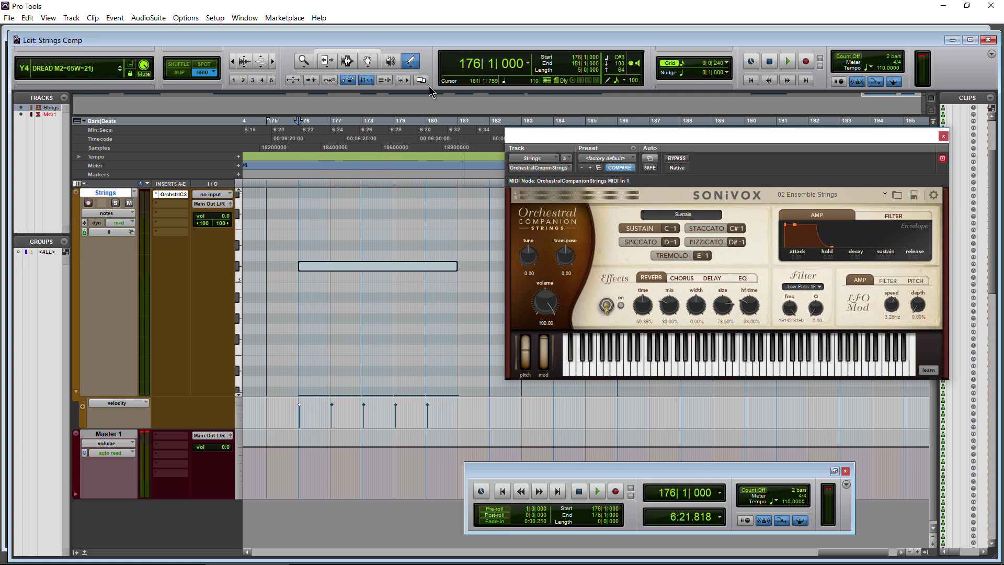
{"action": "key", "text": "space"}
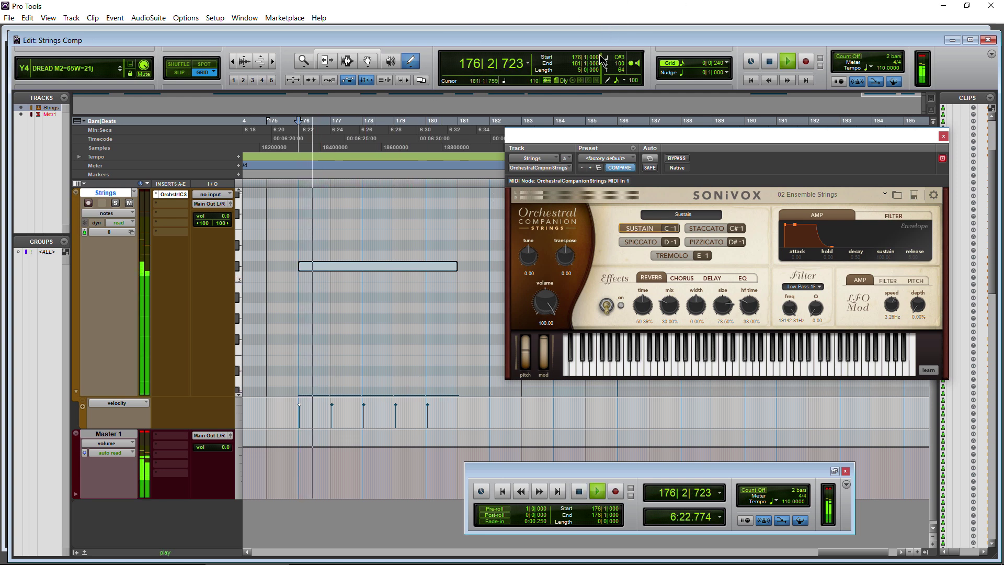
{"action": "left_click", "coordinate": [709, 230]}
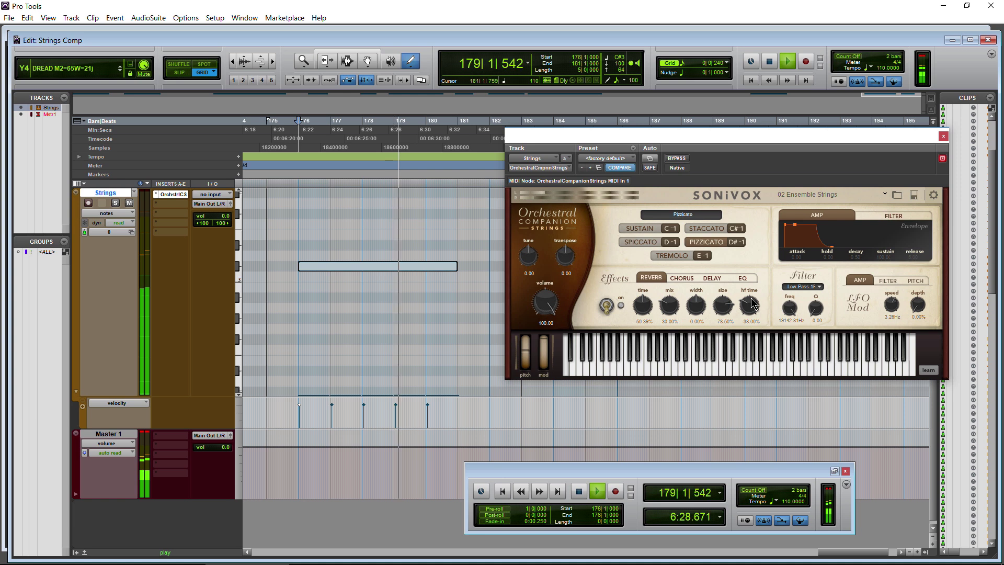
{"action": "key", "text": "space"}
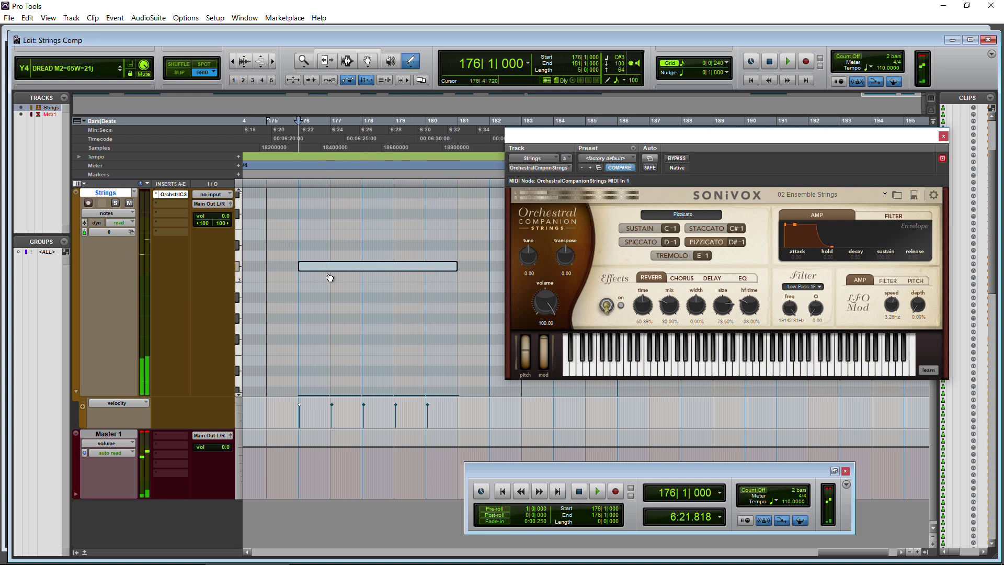
- Move the long note down to E2, shorten it to one bar, and draw repeated E2 notes in bars 177 to 180
{"action": "left_click_drag", "start_coordinate": [331, 272], "coordinate": [324, 365]}
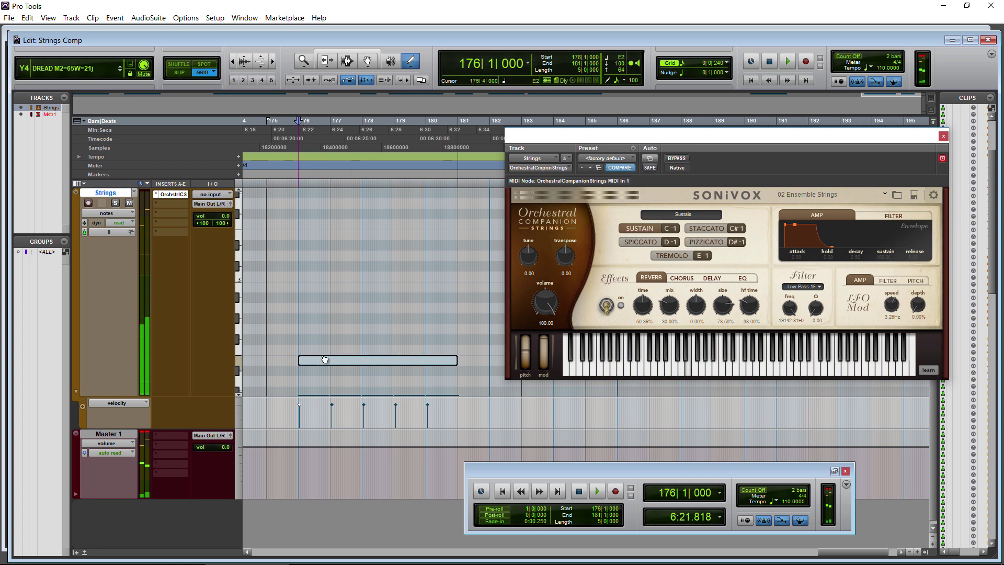
{"action": "mouse_move", "coordinate": [452, 364]}
{"action": "left_mouse_down"}
{"action": "mouse_move", "coordinate": [319, 365]}
{"action": "mouse_move", "coordinate": [394, 359]}
{"action": "left_mouse_up"}
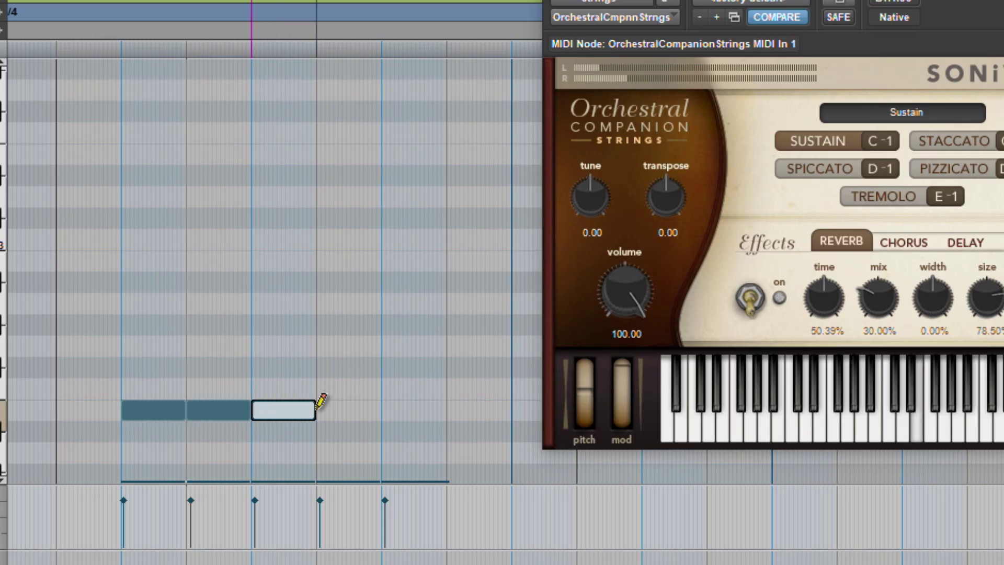
{"action": "left_click_drag", "start_coordinate": [324, 401], "coordinate": [452, 396]}
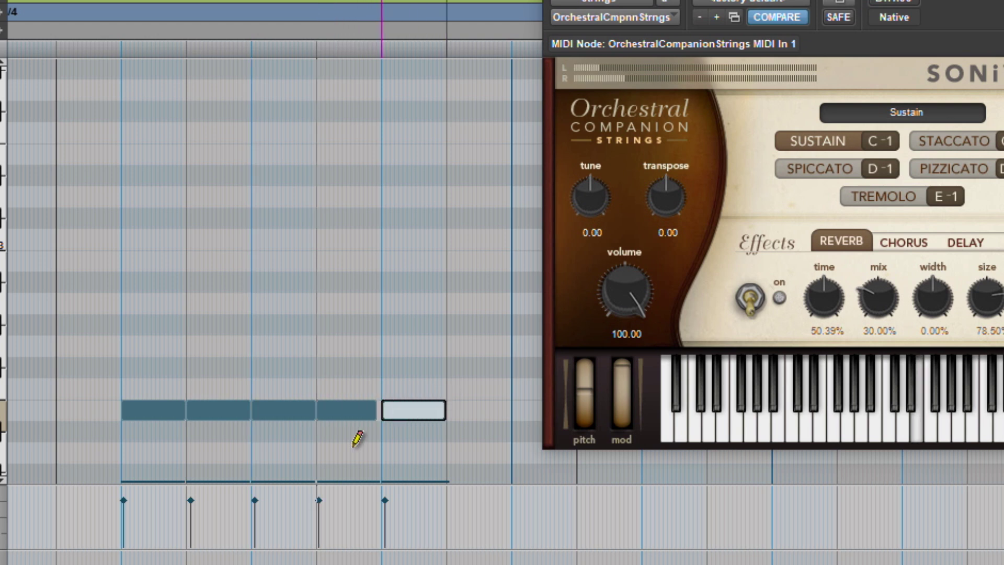
- Move the E2 notes in bars 177 and 179 up one semitone and the bar 178 note down two semitones
{"action": "left_click_drag", "start_coordinate": [209, 413], "coordinate": [214, 392]}
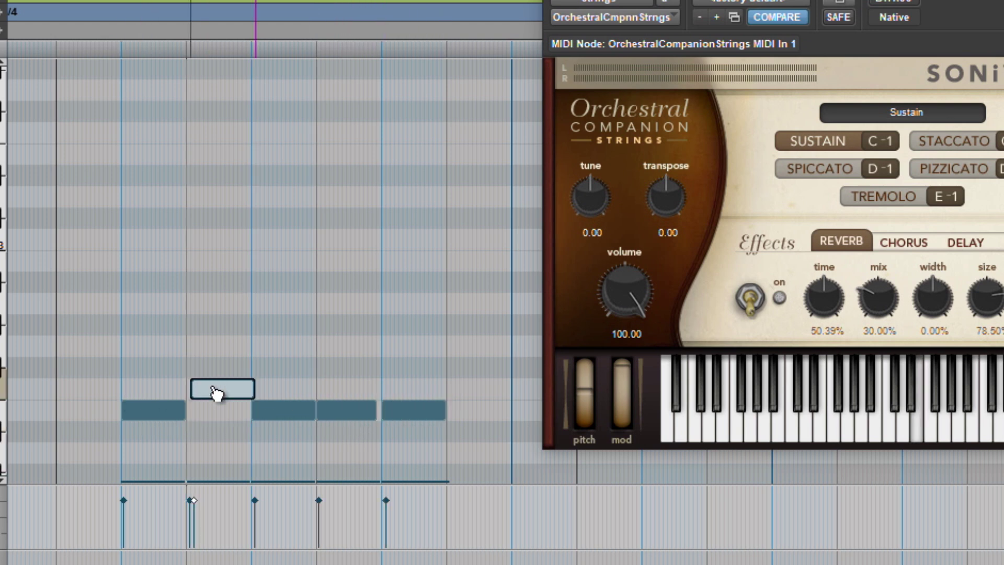
{"action": "left_click_drag", "start_coordinate": [269, 412], "coordinate": [281, 453]}
{"action": "left_click_drag", "start_coordinate": [352, 415], "coordinate": [359, 392]}
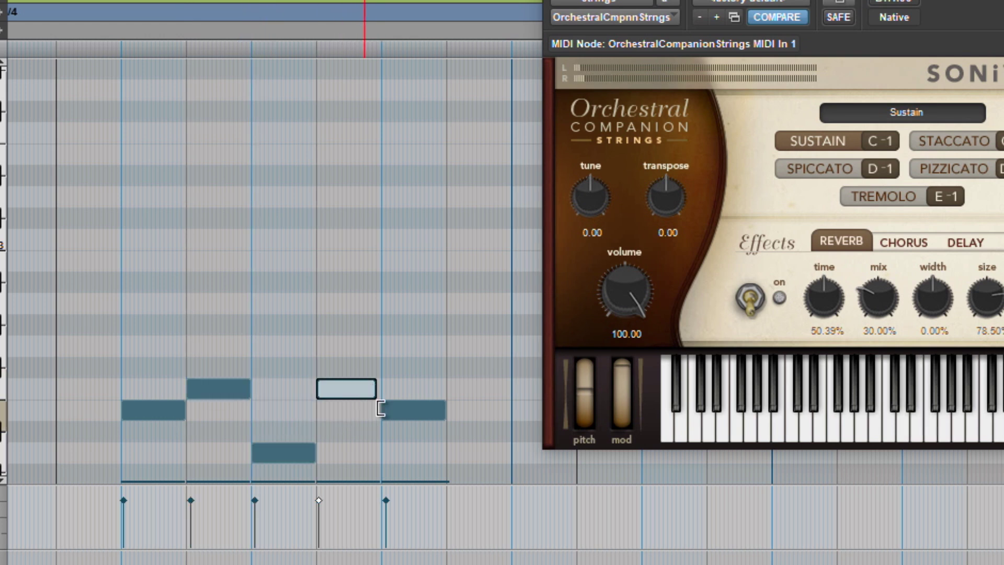
{"action": "left_click", "coordinate": [403, 413]}
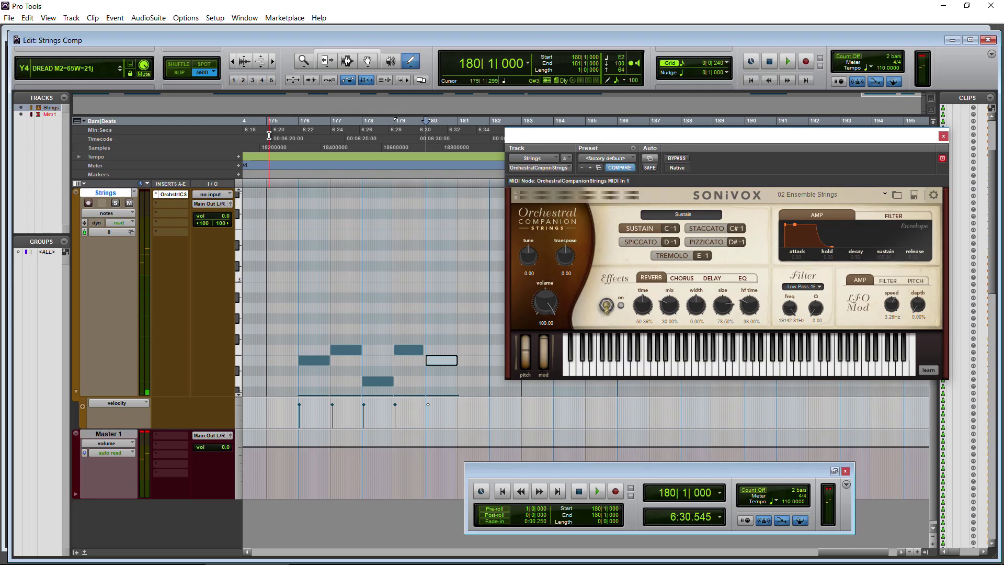
- Play the edited melody with the keyswitch notes from 175|1|240 to hear the articulation changes, and stop playback
{"action": "left_click", "coordinate": [269, 135]}
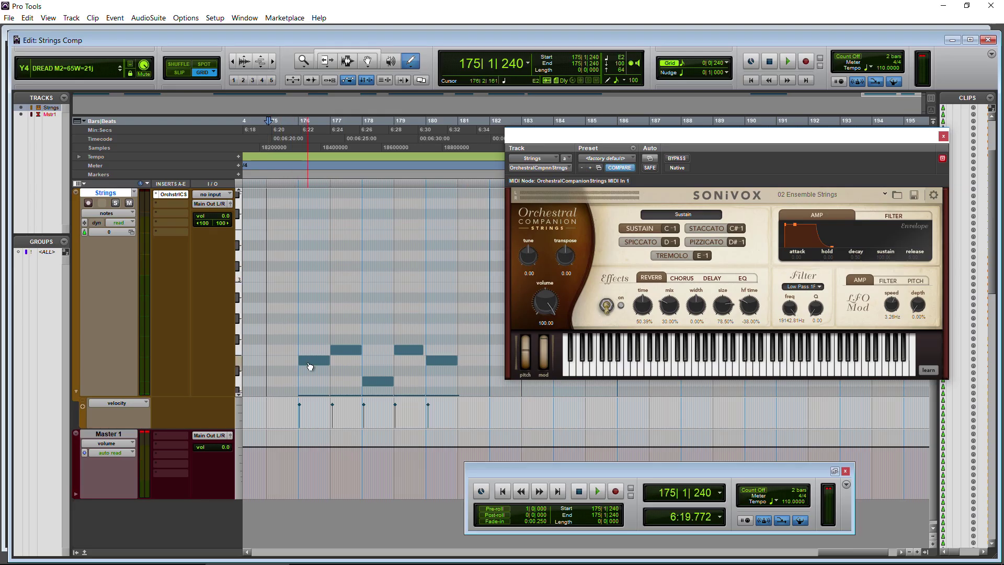
{"action": "scroll", "coordinate": [238, 331], "scroll_direction": "down", "scroll_amount": 5}
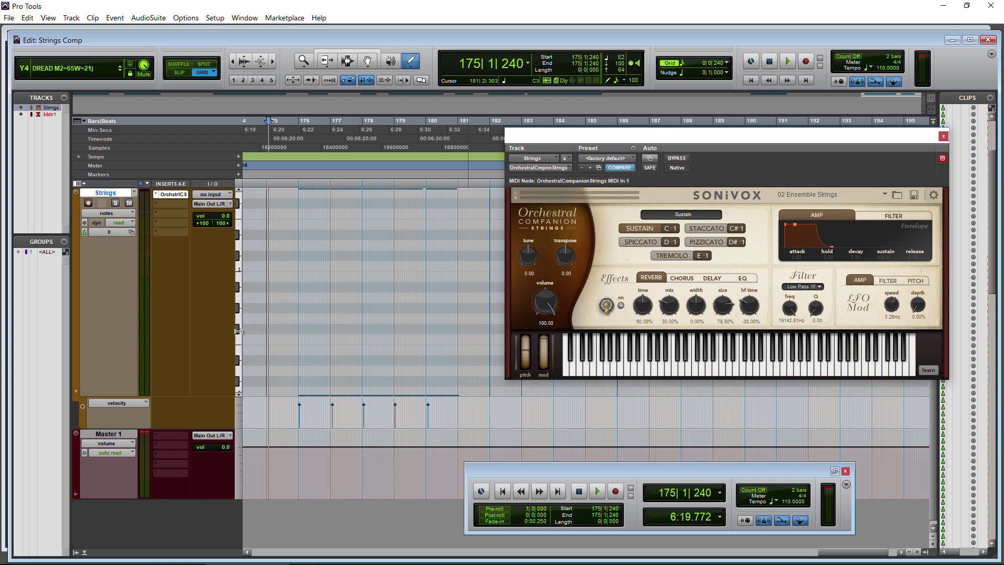
{"action": "scroll", "coordinate": [238, 331], "scroll_direction": "down", "scroll_amount": 3}
{"action": "scroll", "coordinate": [238, 331], "scroll_direction": "down", "scroll_amount": 4}
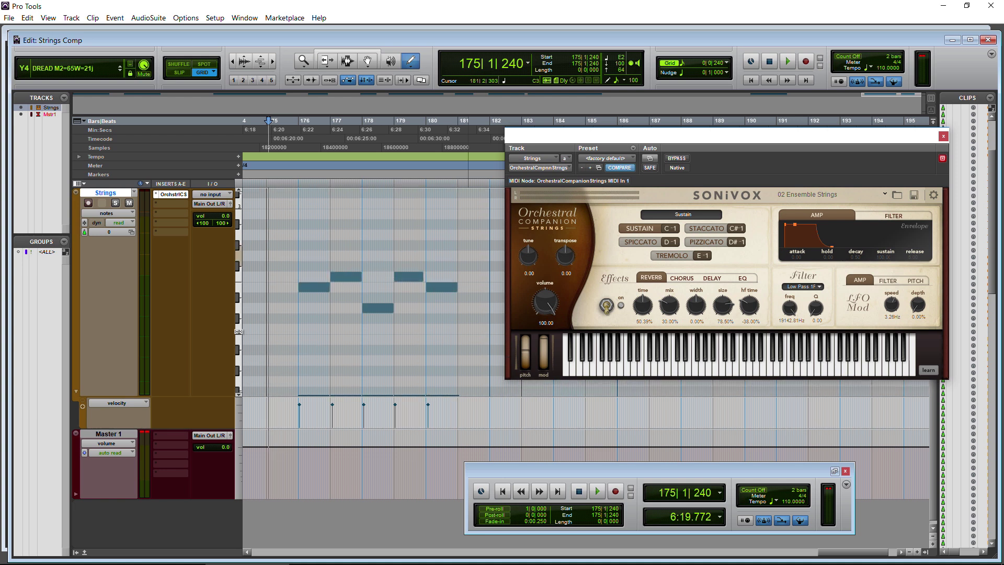
{"action": "key", "text": "space"}
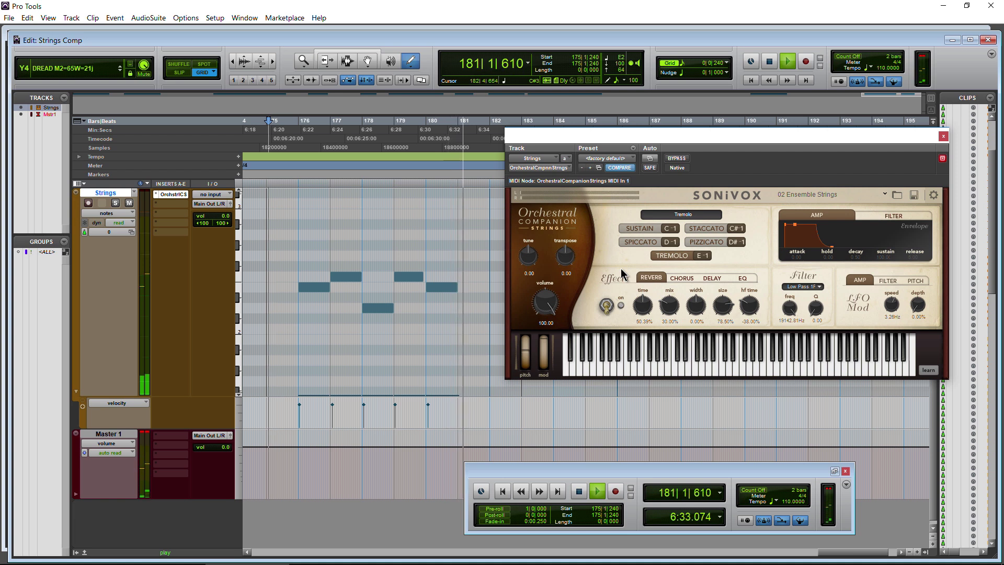
{"action": "key", "text": "space"}
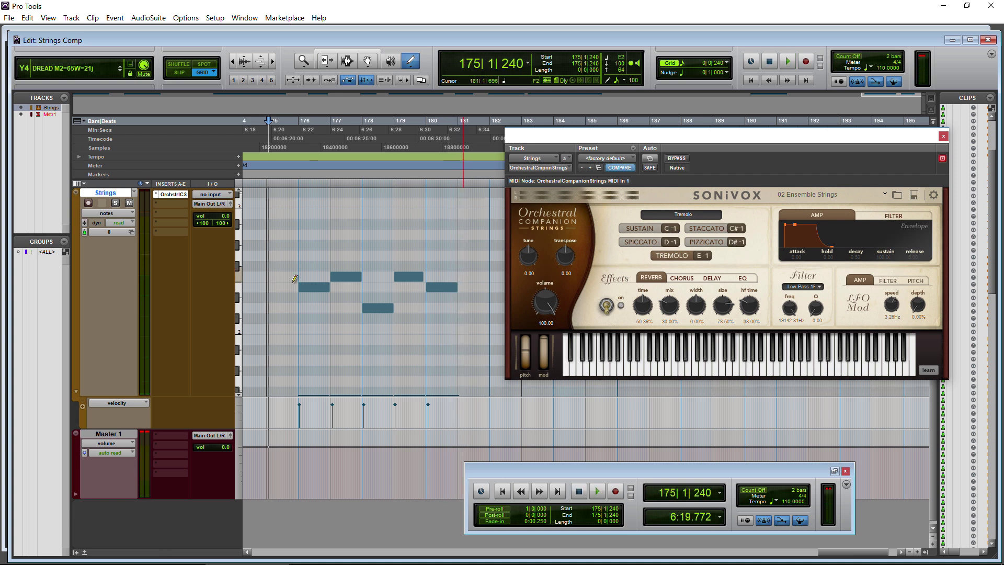
- Compare the rising keyswitch notes with the melody notes above them in bars 176 to 180
{"action": "scroll", "coordinate": [238, 398], "scroll_direction": "down", "scroll_amount": 10}
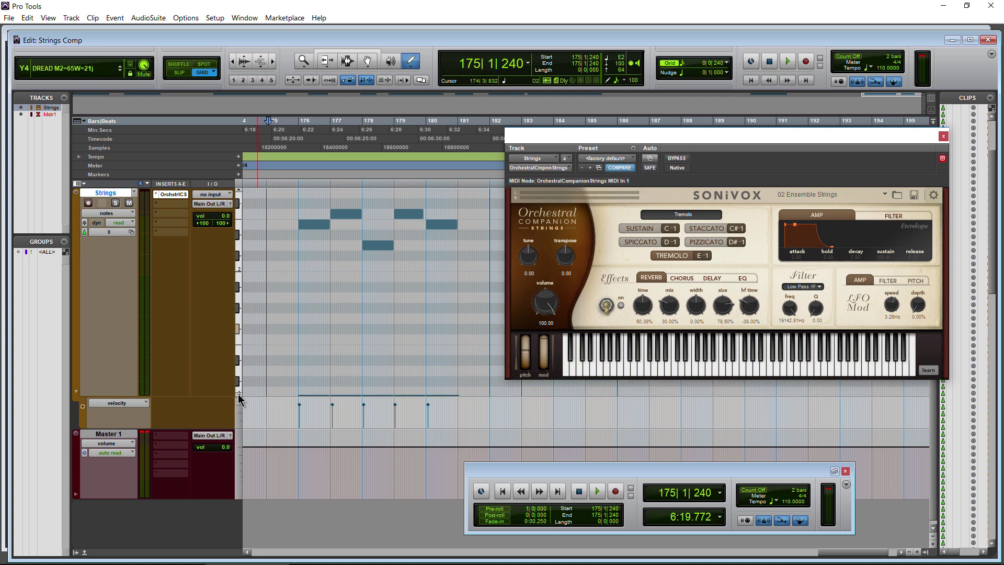
{"action": "scroll", "coordinate": [239, 400], "scroll_direction": "down", "scroll_amount": 8}
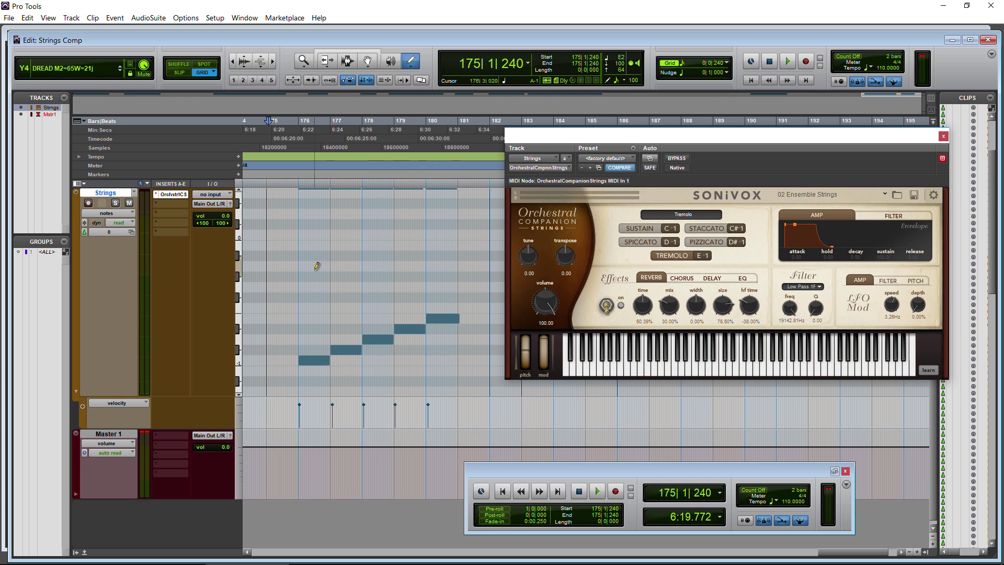
{"action": "scroll", "coordinate": [238, 192], "scroll_direction": "up", "scroll_amount": 5}
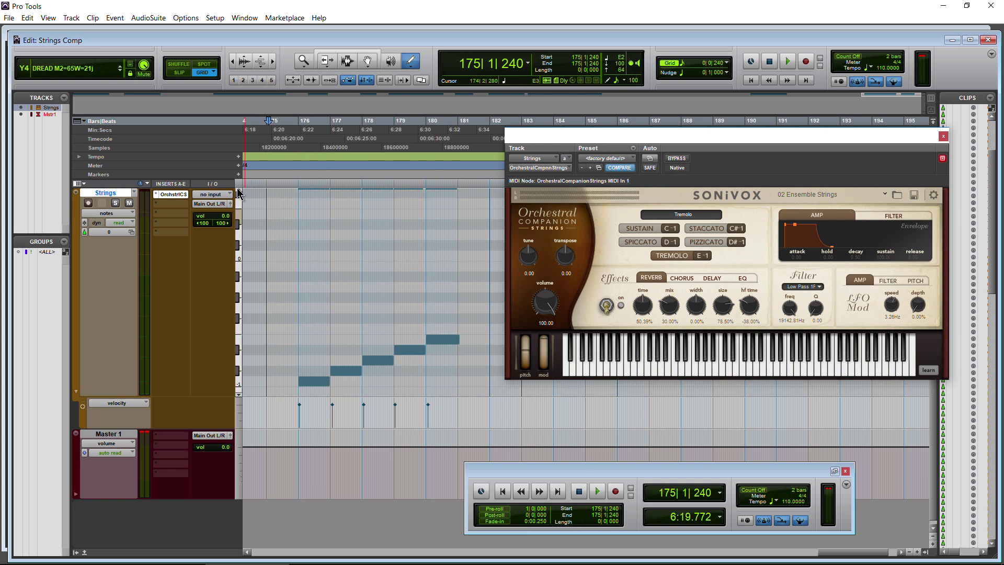
{"action": "scroll", "coordinate": [238, 192], "scroll_direction": "down", "scroll_amount": 6}
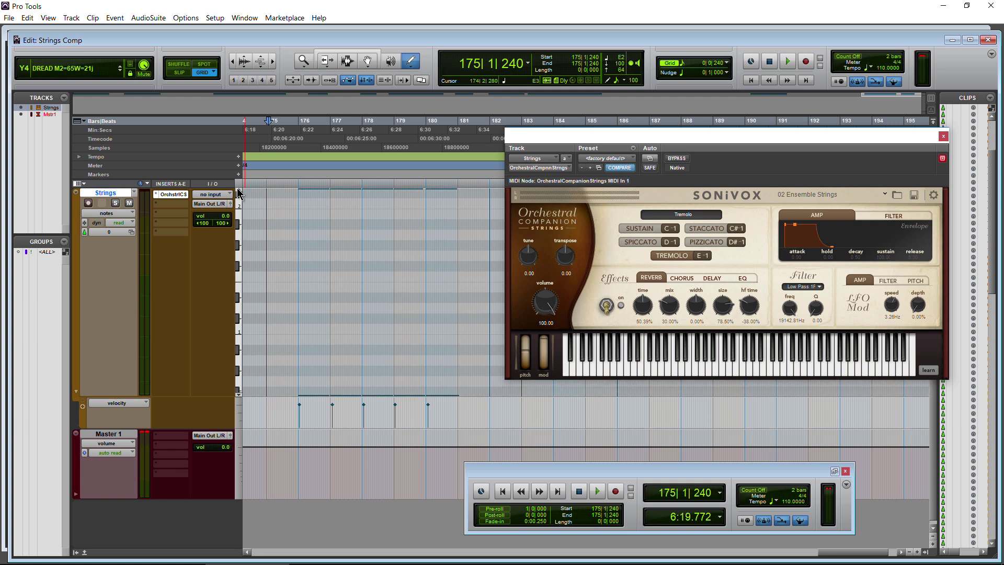
{"action": "scroll", "coordinate": [297, 287], "scroll_direction": "up", "scroll_amount": 3}
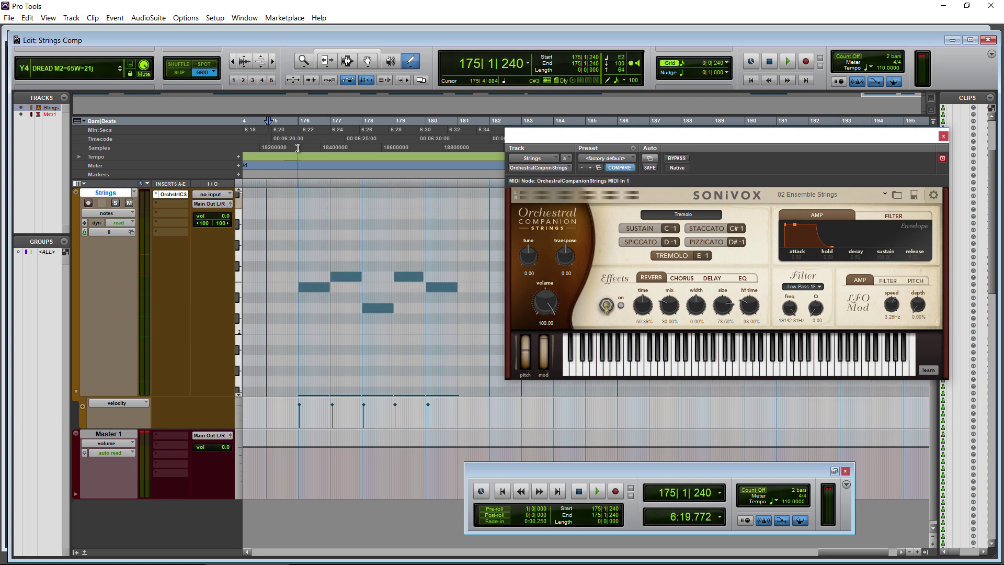
- Activate the Smart Tool, move the plug-in window closer to the notes, and switch the articulation to Pizzicato and back to Sustain
{"action": "left_click", "coordinate": [357, 54]}
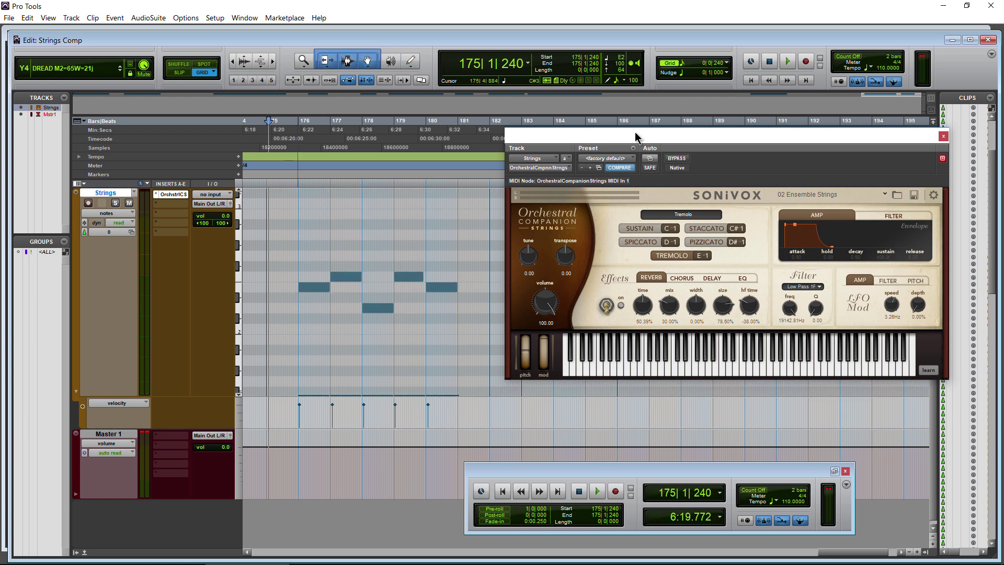
{"action": "mouse_move", "coordinate": [634, 134]}
{"action": "left_mouse_down"}
{"action": "mouse_move", "coordinate": [589, 137]}
{"action": "mouse_move", "coordinate": [586, 146]}
{"action": "left_mouse_up"}
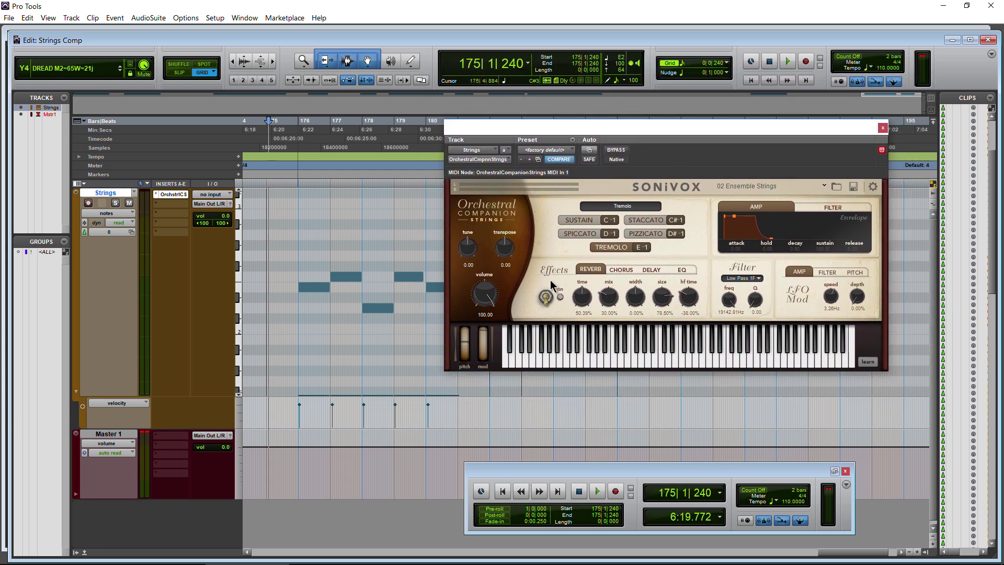
{"action": "left_click", "coordinate": [570, 220]}
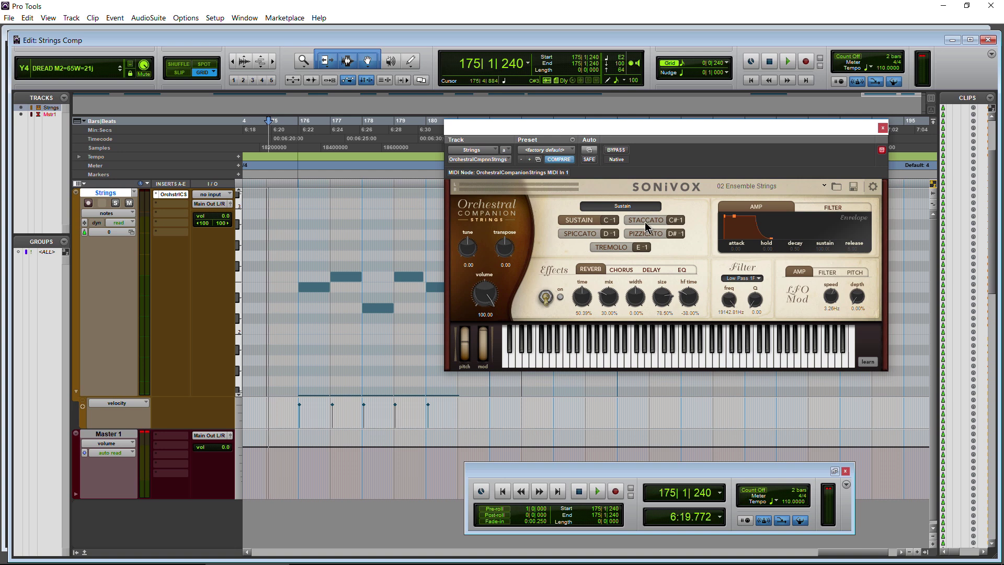
{"action": "left_click", "coordinate": [654, 236]}
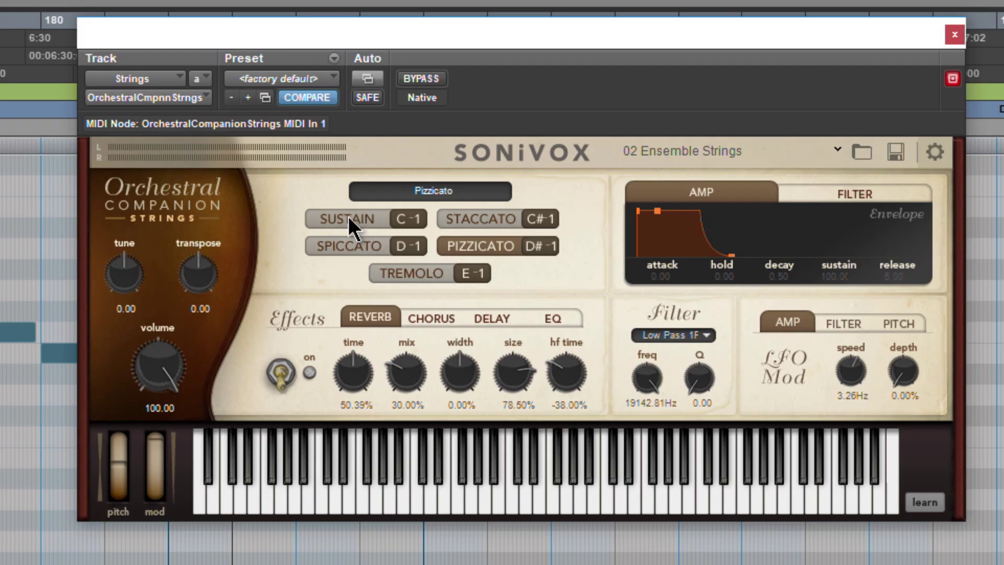
{"action": "left_click", "coordinate": [579, 220]}
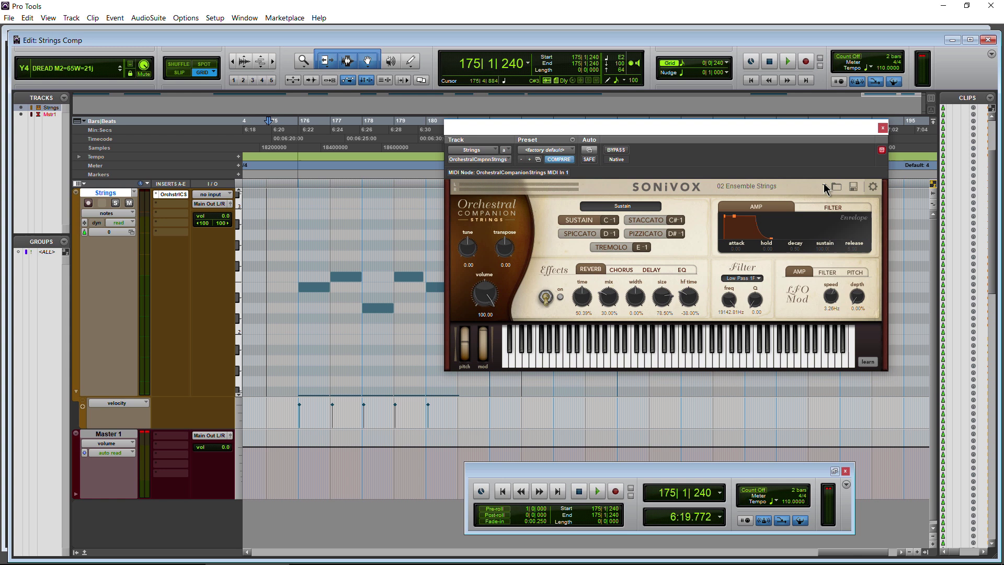
- Look through the 00 Ensemble Strings presets without loading one, and shift the plug-in window slightly
{"action": "left_click", "coordinate": [825, 186]}
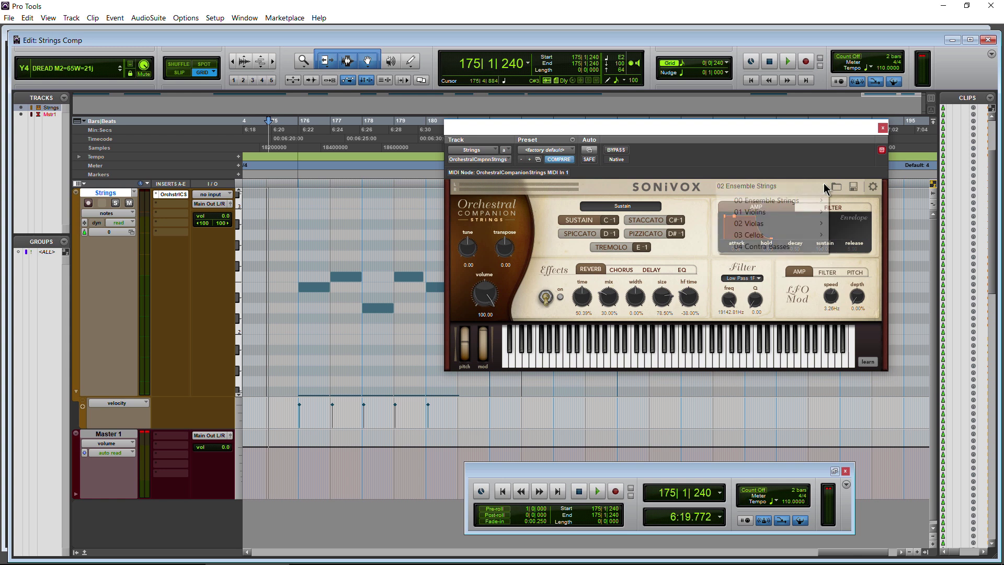
{"action": "mouse_move", "coordinate": [817, 201]}
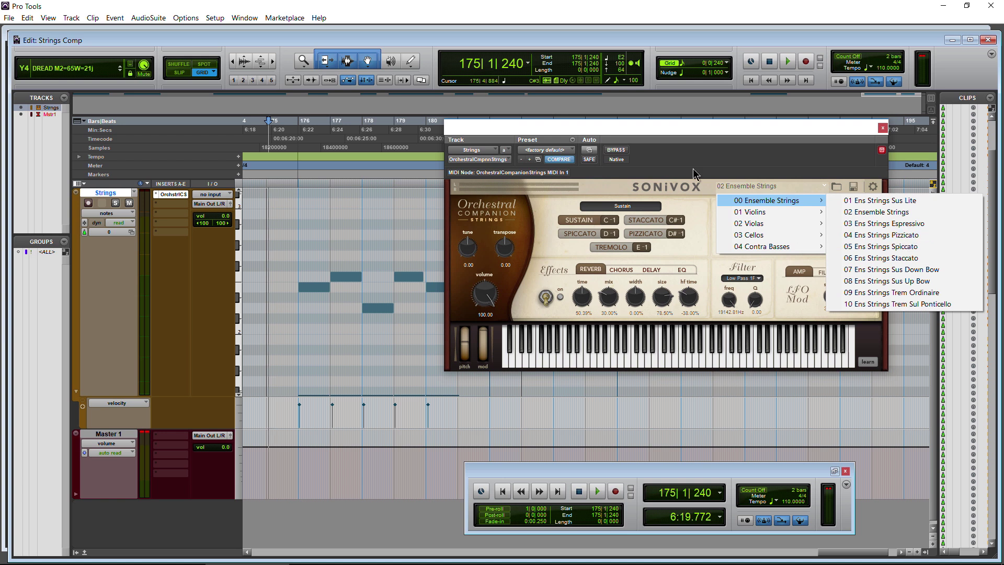
{"action": "left_click", "coordinate": [706, 228]}
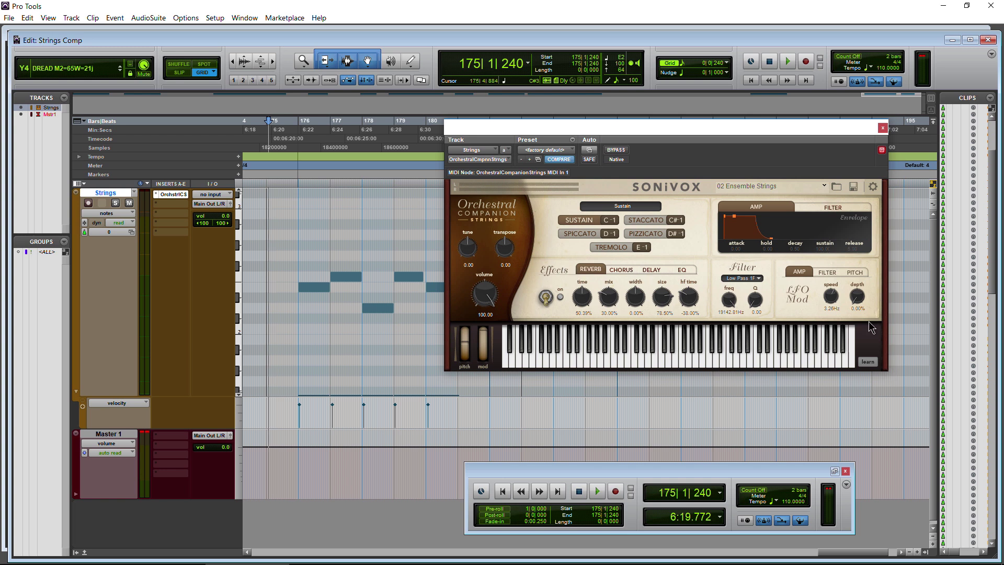
{"action": "left_click_drag", "start_coordinate": [669, 130], "coordinate": [674, 133]}
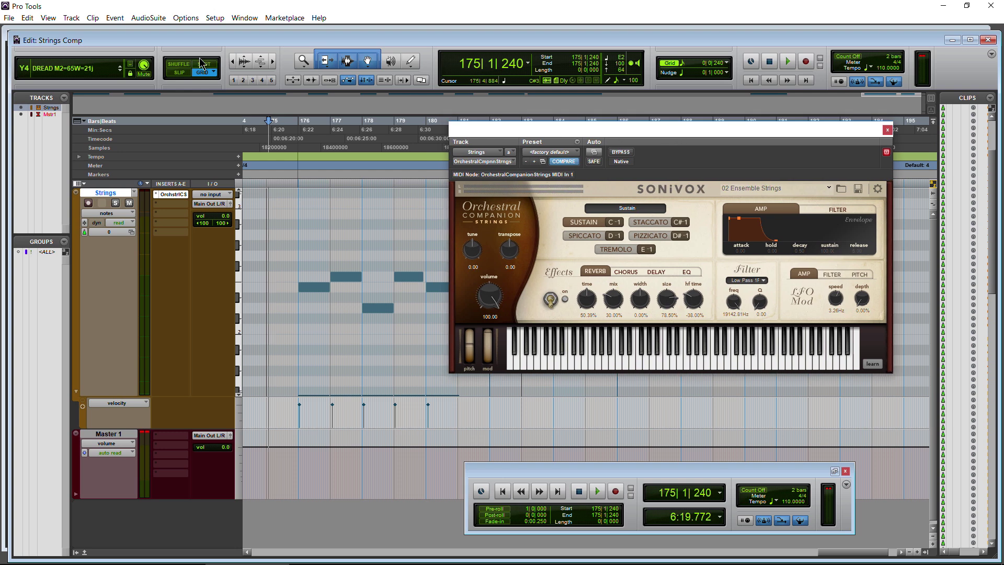
- Zoom out the timeline horizontally and set the Strings track view to clips
{"action": "left_click_drag", "start_coordinate": [232, 58], "coordinate": [87, 111]}
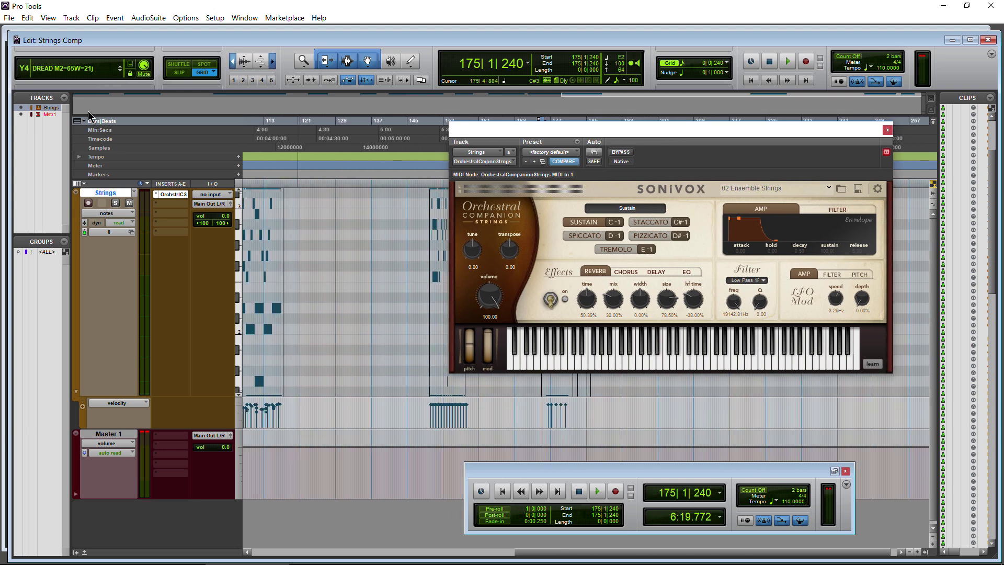
{"action": "left_click", "coordinate": [105, 214]}
{"action": "left_click", "coordinate": [120, 229]}
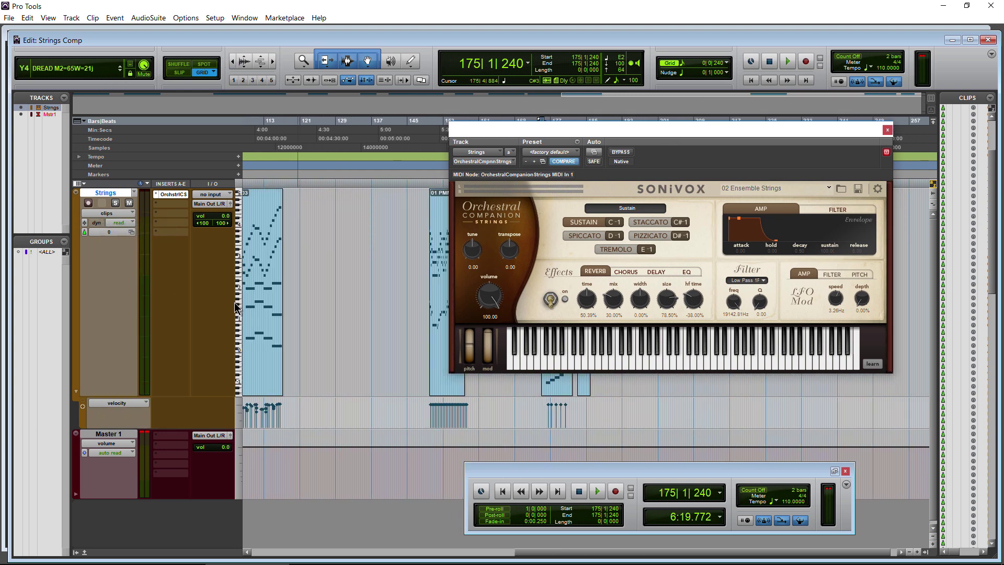
- Select the sus strings-03 clip at bar 101, audition it with the Sustain articulation, and stop playback
{"action": "scroll", "coordinate": [341, 349], "scroll_direction": "left", "scroll_amount": 5}
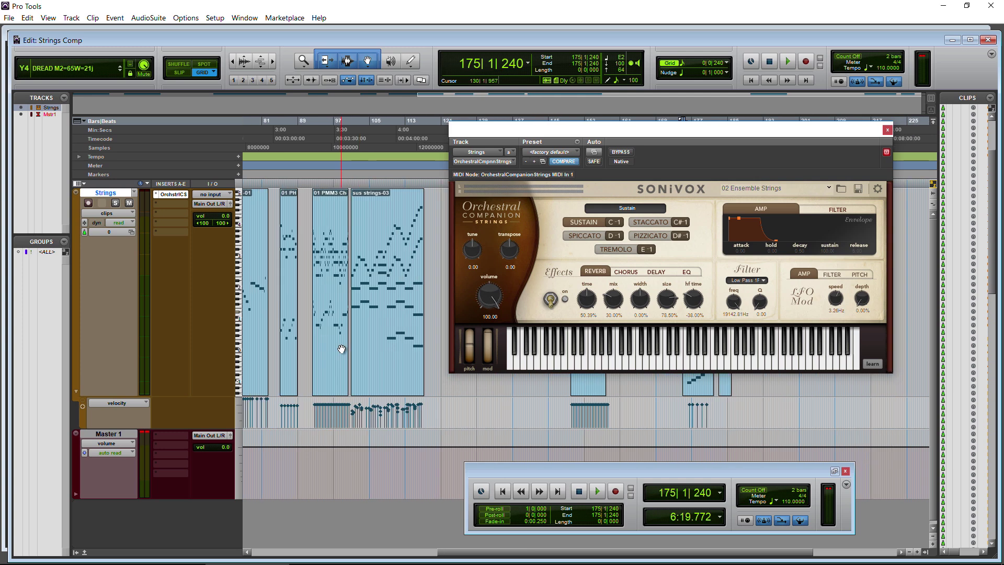
{"action": "left_click", "coordinate": [381, 371]}
{"action": "key", "text": "space"}
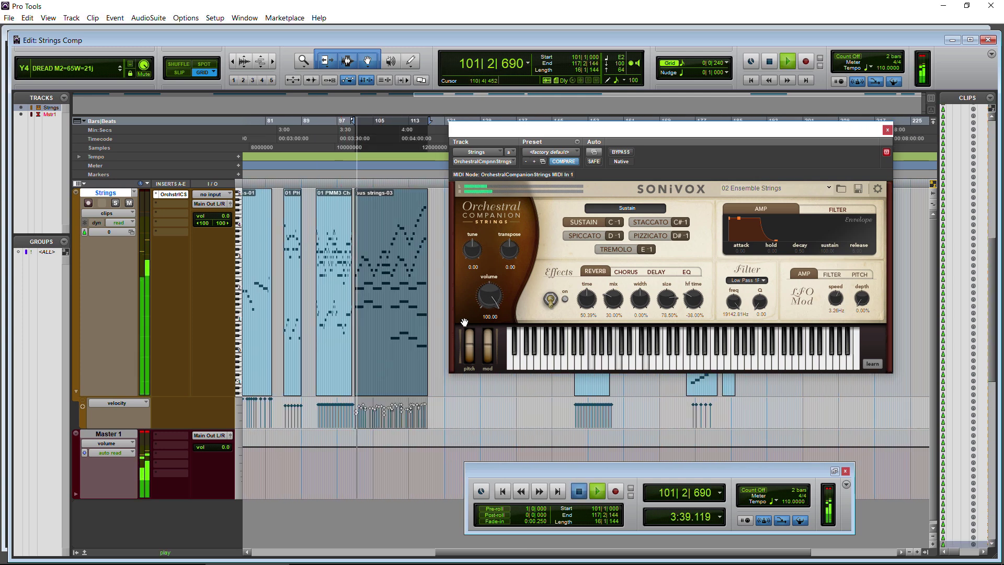
{"action": "key", "text": "space"}
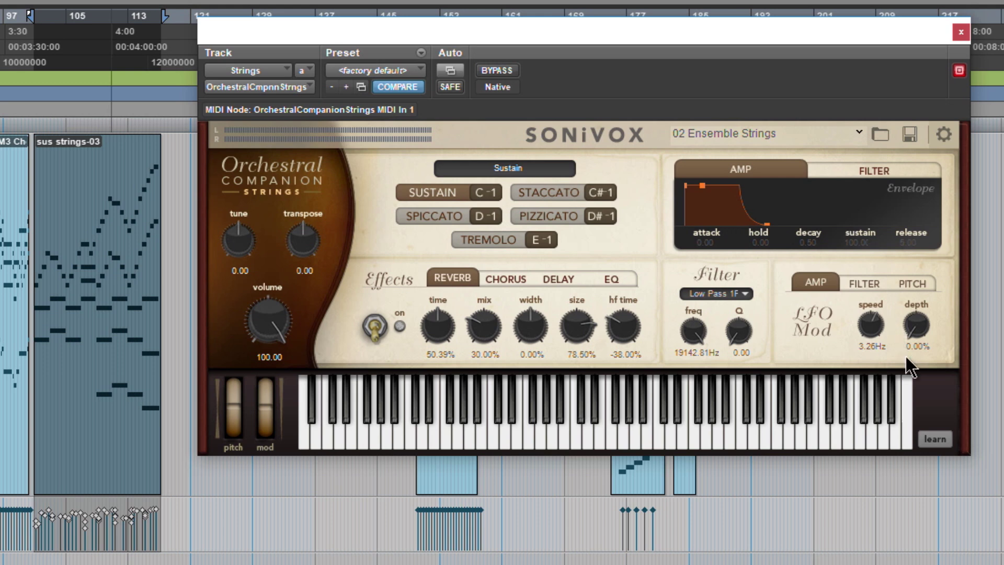
- Enable MIDI Learn, assign a controller to the volume knob, and lower the volume to 16.02
{"action": "left_click", "coordinate": [935, 439]}
{"action": "left_click_drag", "start_coordinate": [921, 316], "coordinate": [912, 234]}
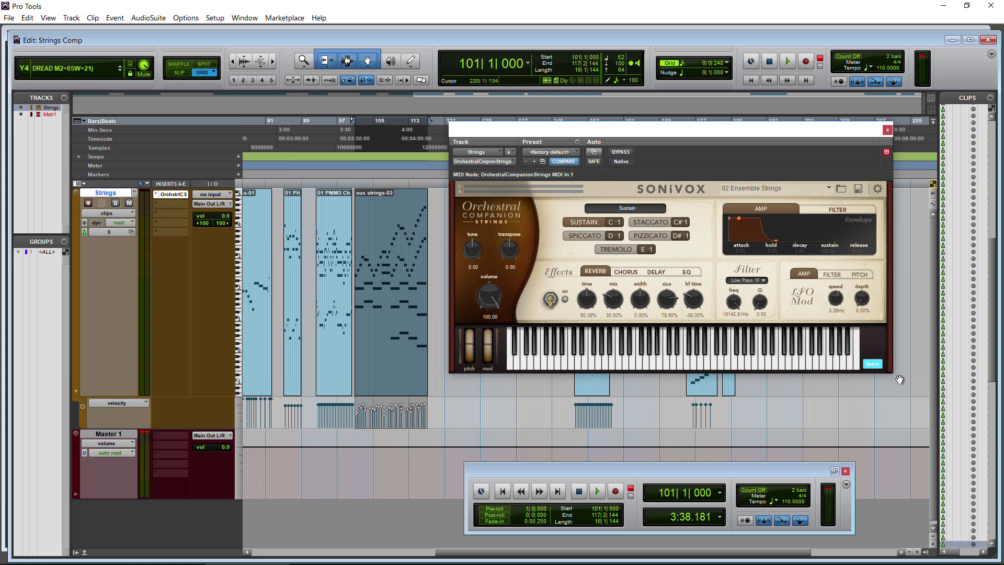
{"action": "left_click_drag", "start_coordinate": [482, 302], "coordinate": [483, 325]}
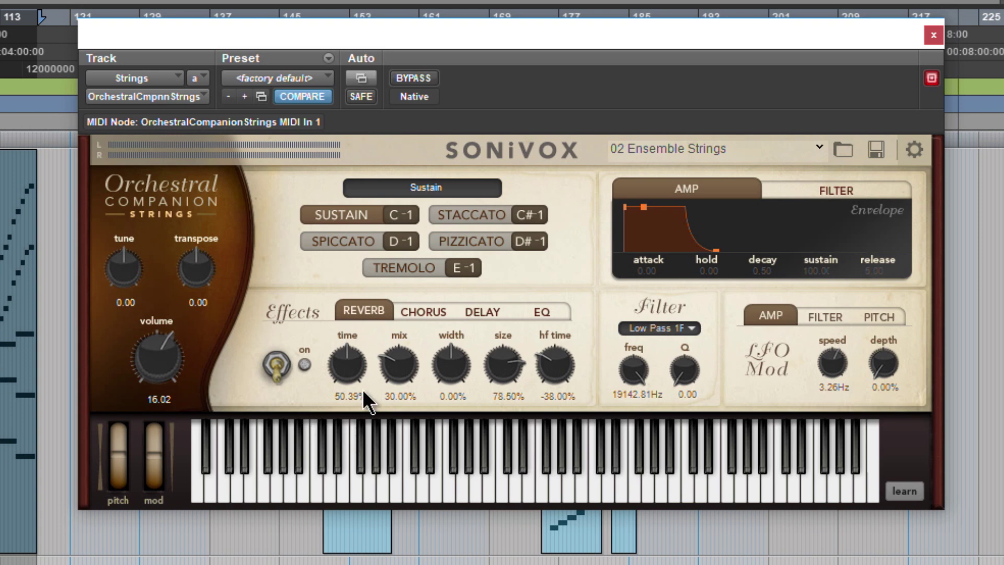
- Remove all MIDI Learn assignments from the volume knob's options and set the volume to 100
{"action": "right_click", "coordinate": [158, 364]}
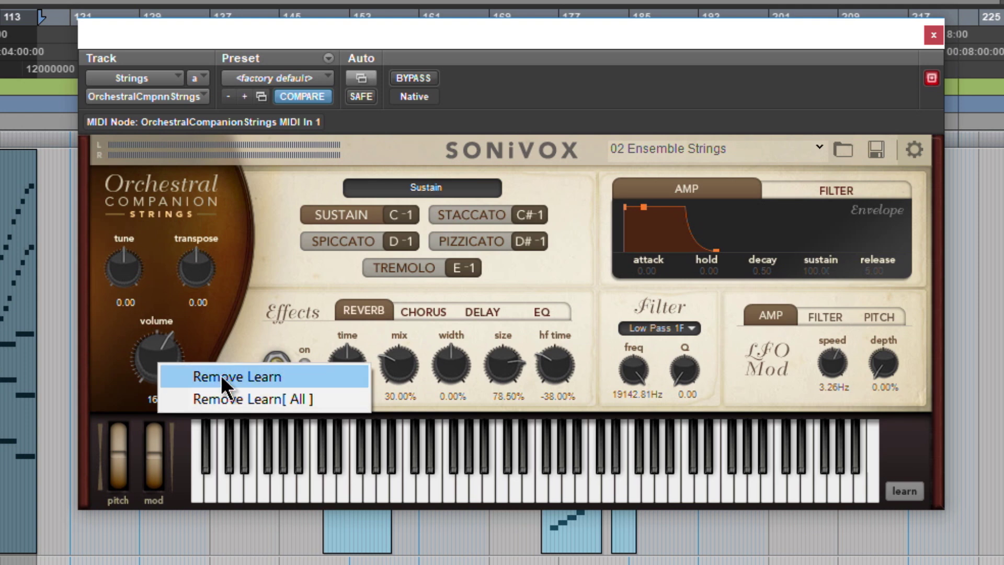
{"action": "left_click", "coordinate": [284, 399]}
{"action": "left_click_drag", "start_coordinate": [165, 362], "coordinate": [157, 293]}
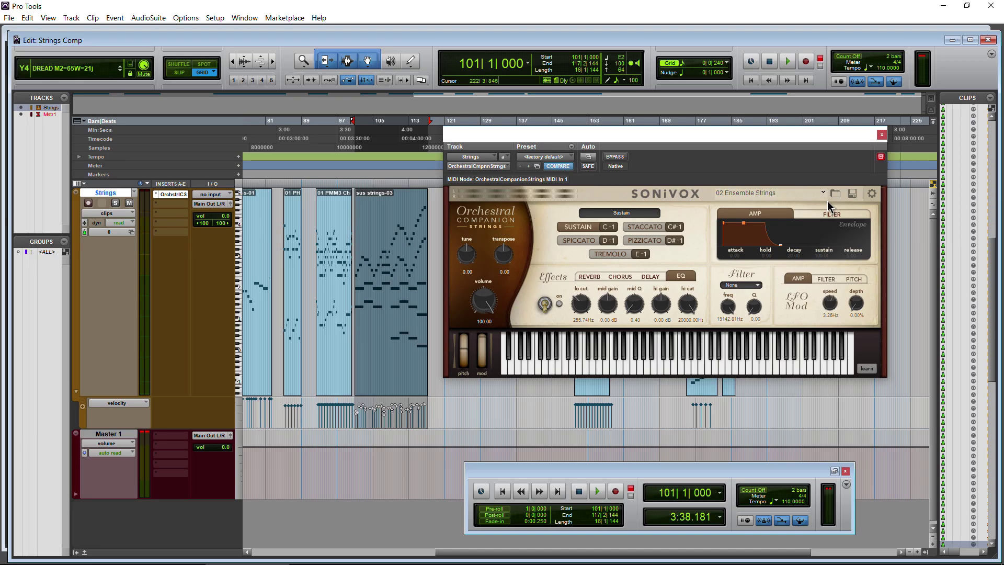
- Review the plug-in's preset categories and its options for loading and saving SVX files and MIDI Learn settings
{"action": "left_click", "coordinate": [823, 192]}
{"action": "left_click", "coordinate": [793, 166]}
{"action": "left_click", "coordinate": [835, 192]}
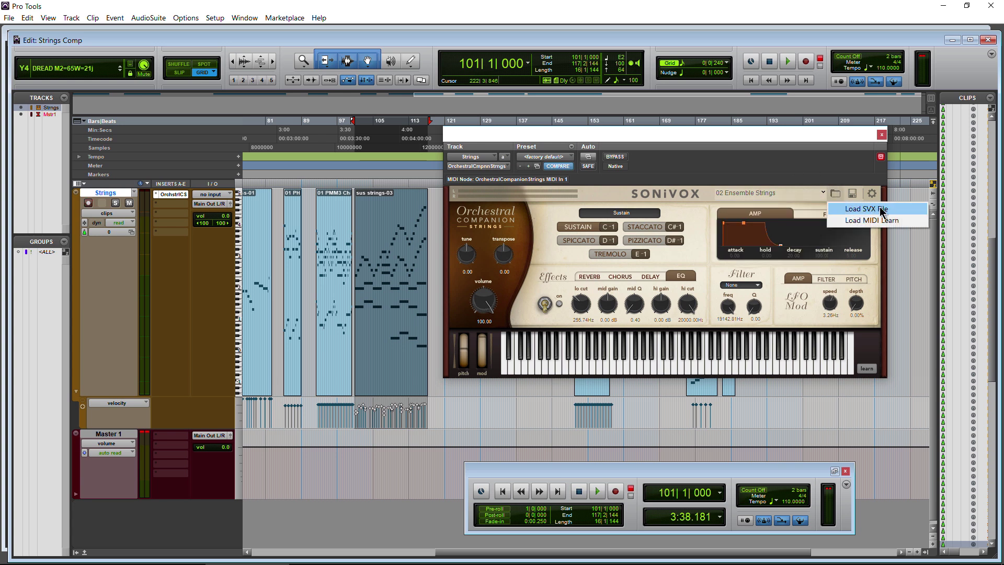
{"action": "left_click", "coordinate": [852, 193]}
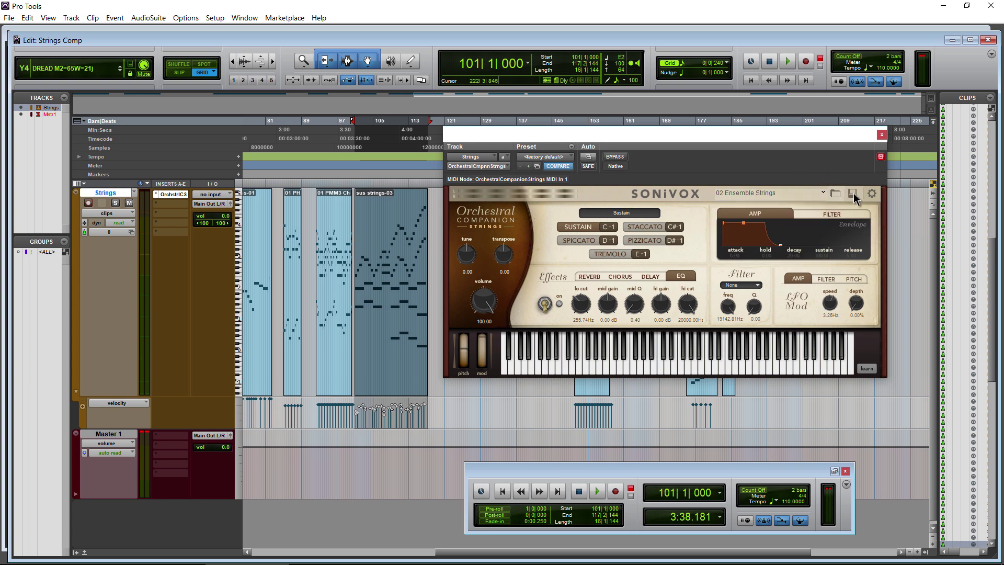
{"action": "left_click", "coordinate": [852, 193]}
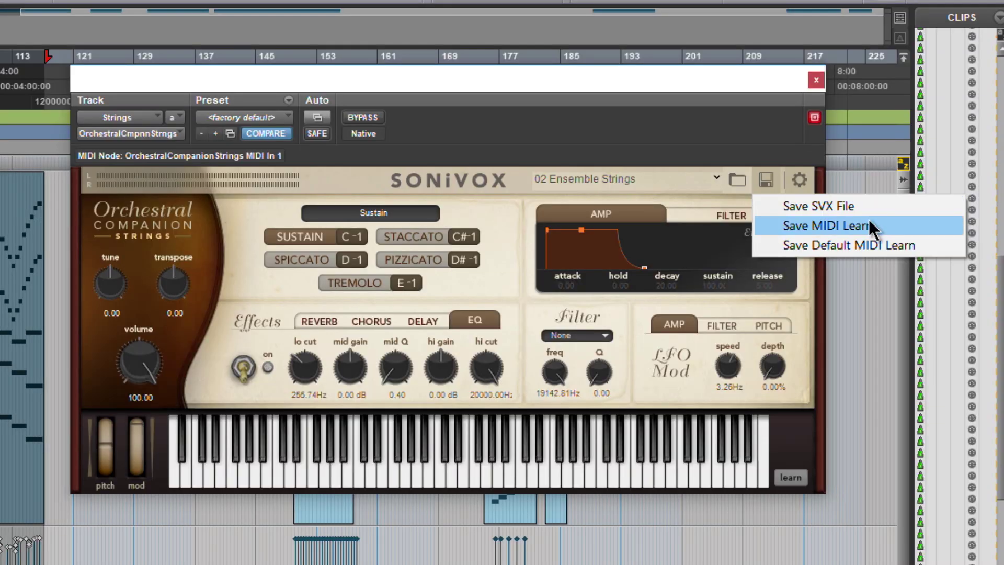
{"action": "left_click", "coordinate": [629, 175]}
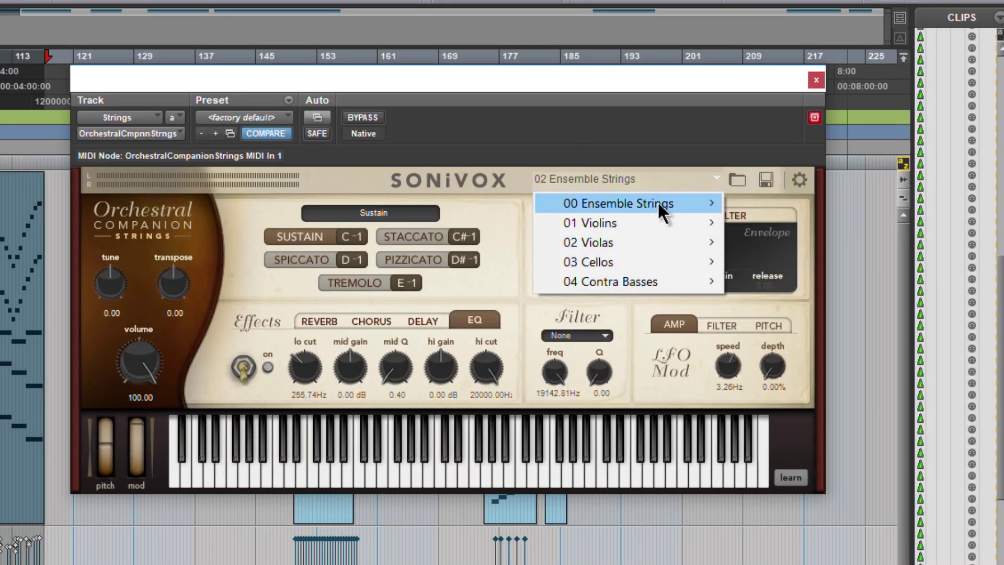
- Review the options for loading and saving SVX files, MIDI Learn settings and default MIDI Learn settings
{"action": "left_click", "coordinate": [742, 182]}
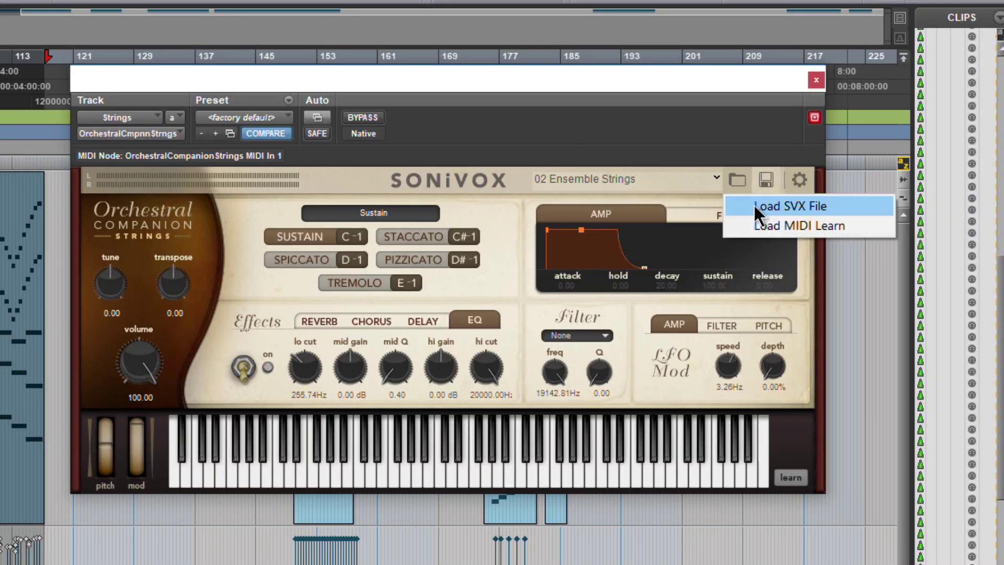
{"action": "left_click", "coordinate": [766, 179]}
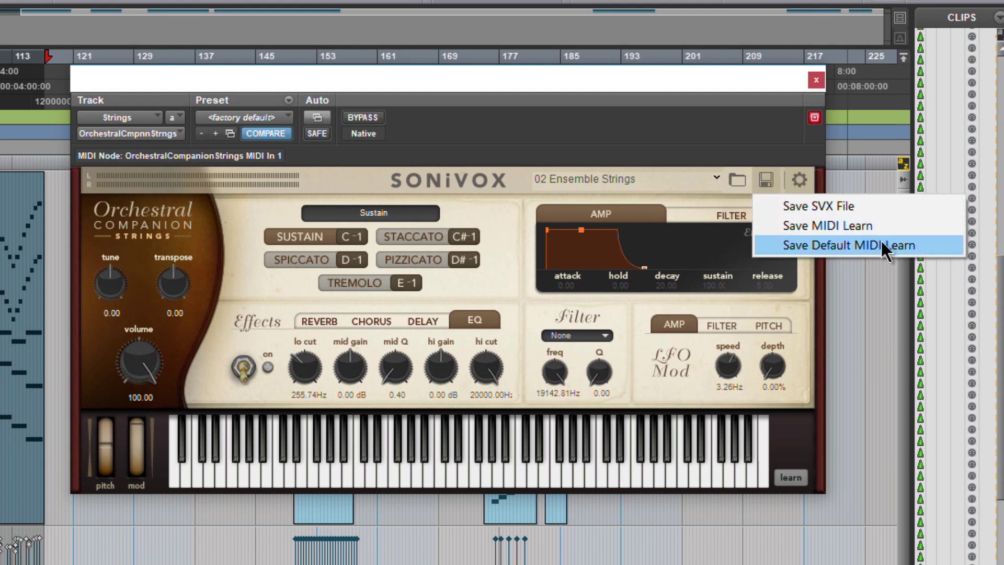
{"action": "left_click", "coordinate": [684, 308]}
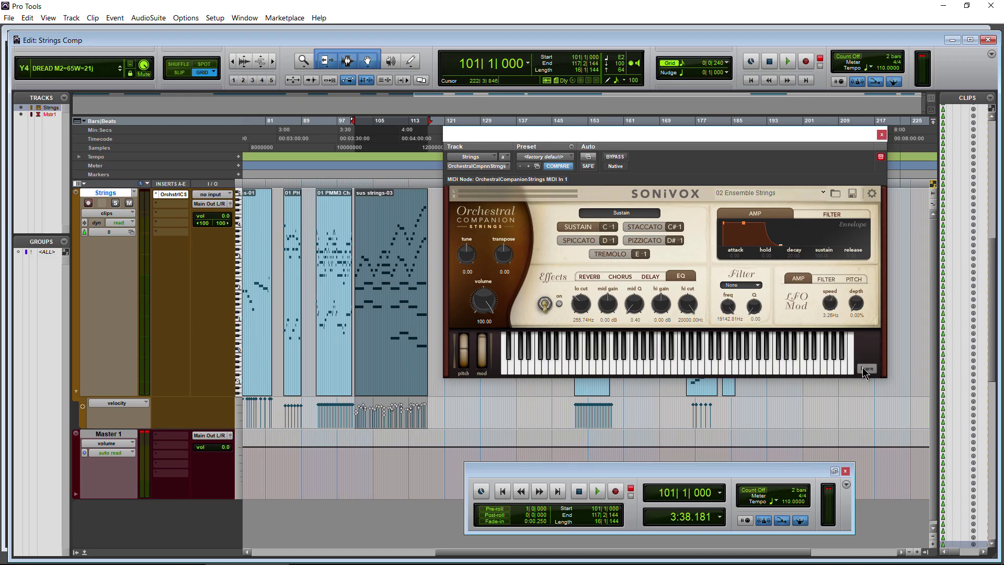
- Use MIDI Learn on the LFO and filter knobs, bringing amp LFO speed to 2.39 Hz, depth to 9%, filter frequency to 3332.94 Hz and Q to 0.76
{"action": "left_click", "coordinate": [866, 368]}
{"action": "left_click_drag", "start_coordinate": [856, 304], "coordinate": [853, 293]}
{"action": "left_click_drag", "start_coordinate": [831, 303], "coordinate": [829, 320]}
{"action": "left_click_drag", "start_coordinate": [755, 305], "coordinate": [663, 319]}
- View the Save MIDI Learn file dialog, cancel it, and show the option for loading MIDI Learn settings
{"action": "left_click", "coordinate": [852, 194]}
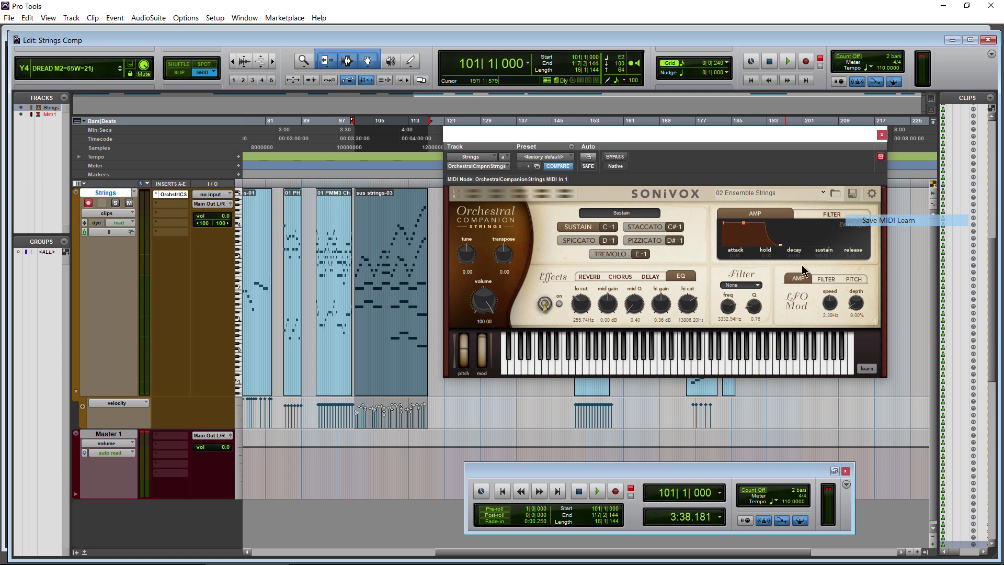
{"action": "left_click", "coordinate": [918, 222]}
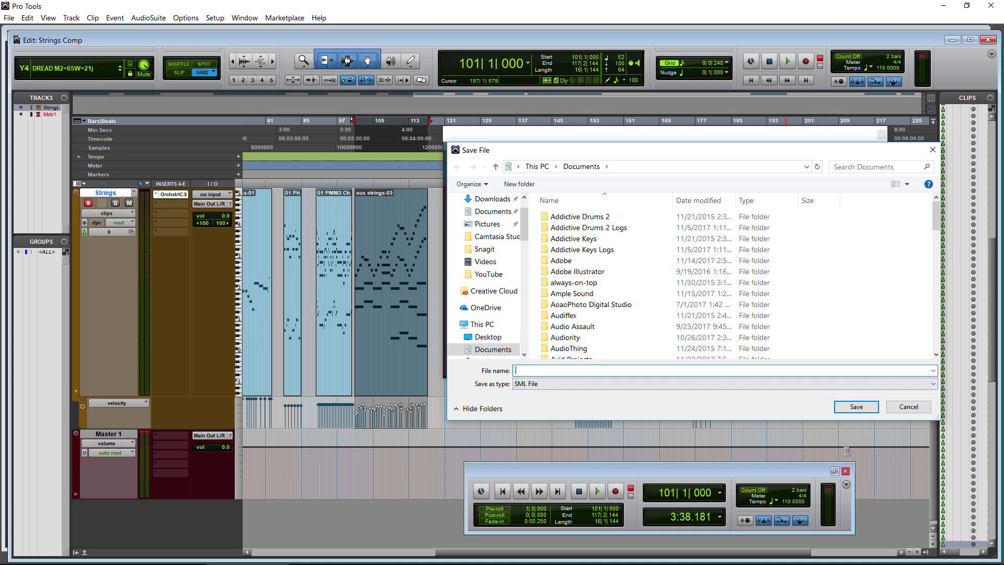
{"action": "left_click", "coordinate": [909, 407]}
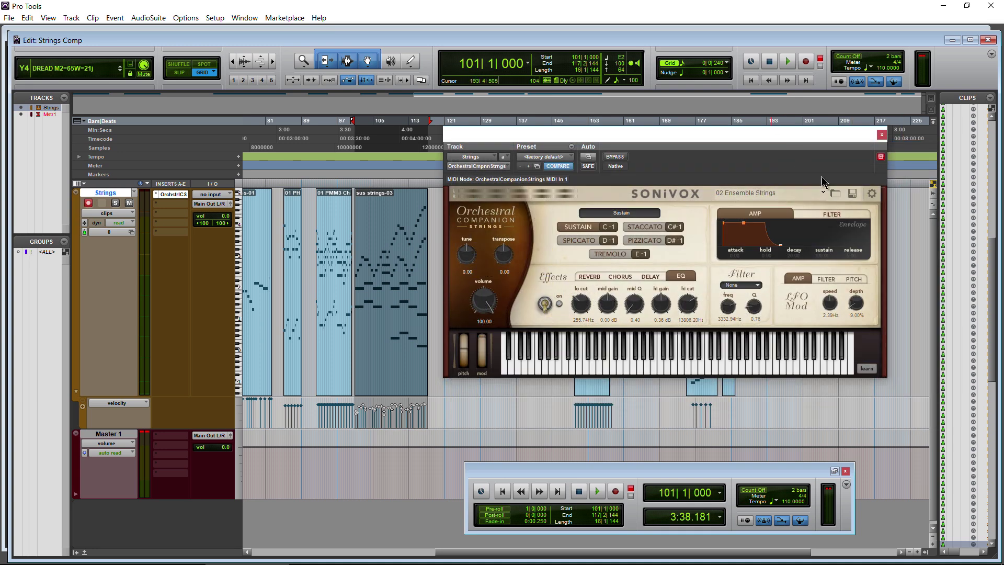
{"action": "left_click", "coordinate": [837, 196]}
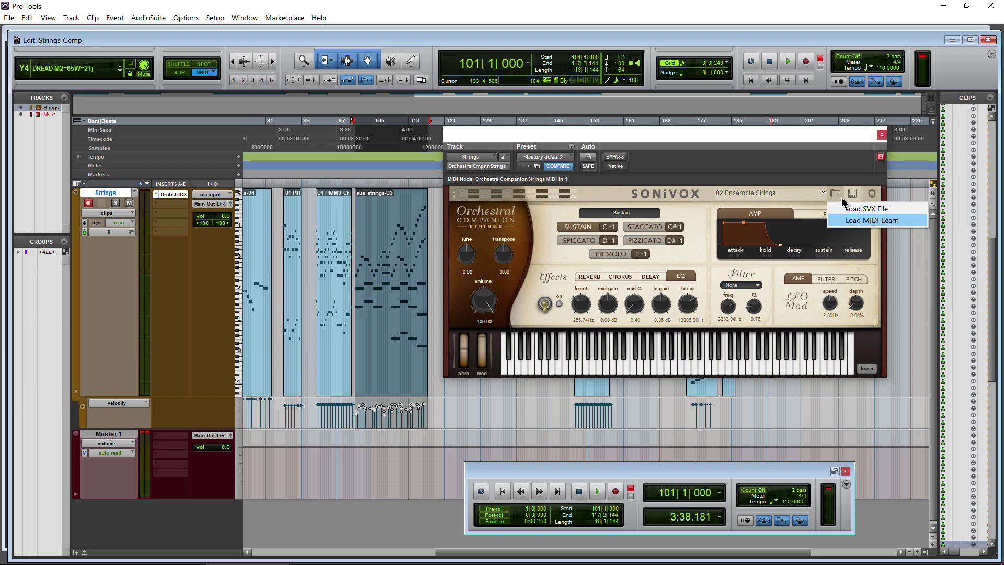
{"action": "left_click", "coordinate": [889, 218]}
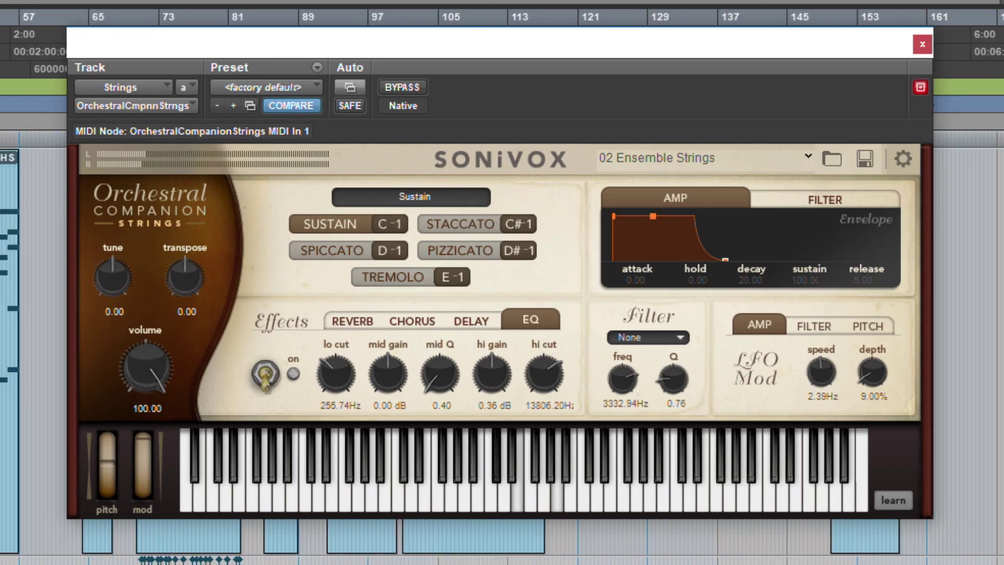
- Set the EQ low cut to 71.18 Hz and the amp LFO depth to 0%, and view the filter LFO settings
{"action": "left_click_drag", "start_coordinate": [330, 424], "coordinate": [332, 404]}
{"action": "left_click_drag", "start_coordinate": [879, 393], "coordinate": [880, 443]}
{"action": "left_click", "coordinate": [869, 324]}
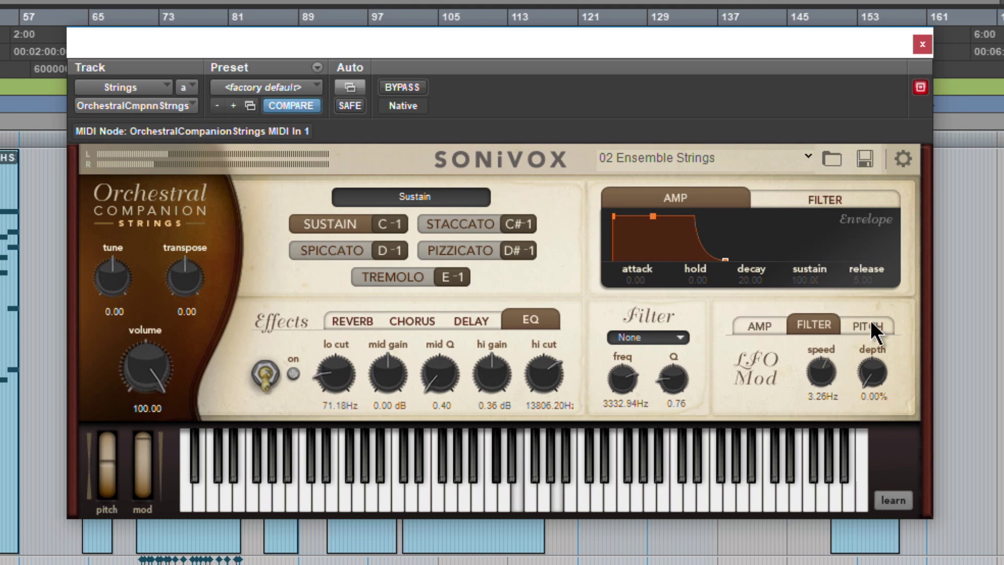
{"action": "left_click", "coordinate": [822, 328]}
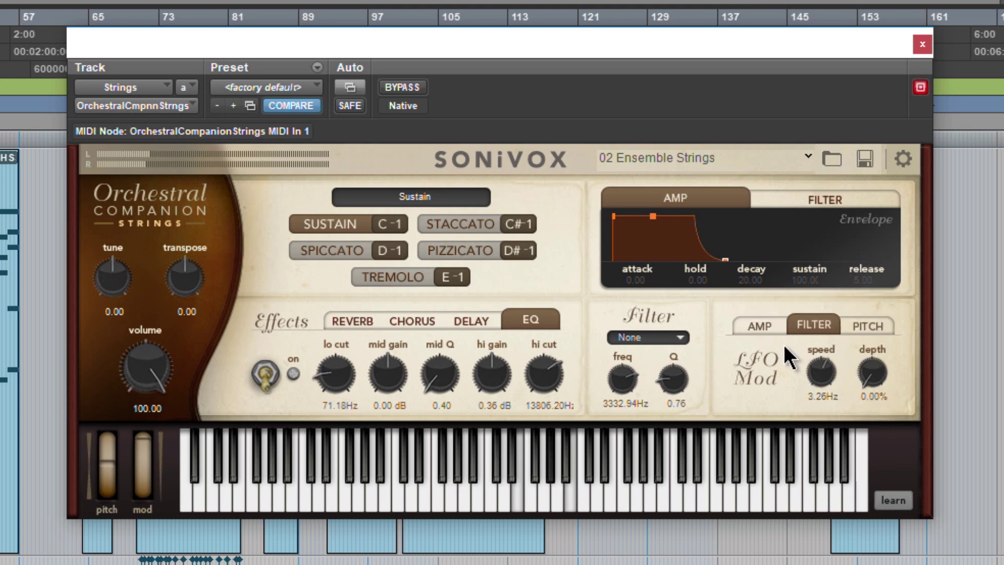
{"action": "left_click", "coordinate": [760, 325]}
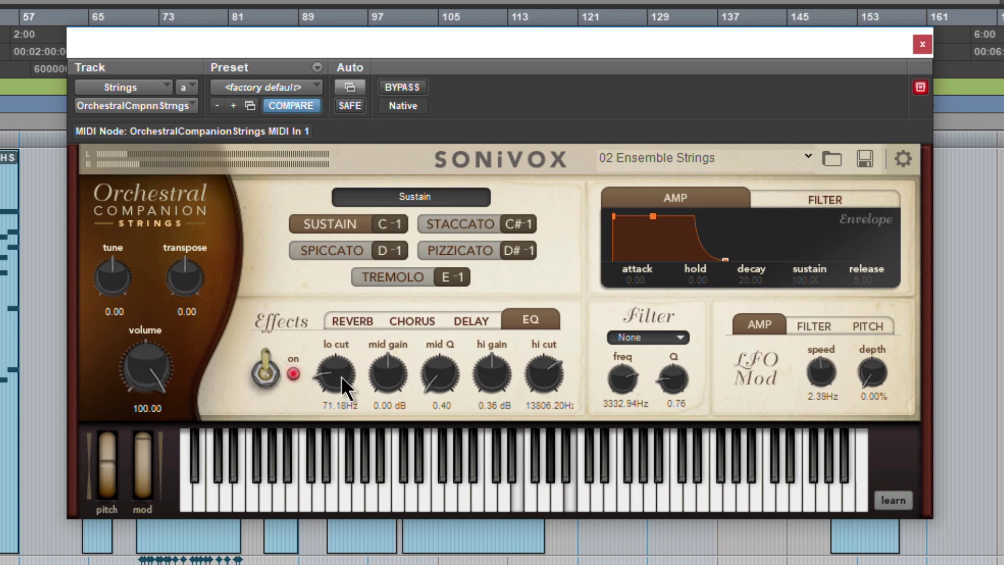
- Sweep the EQ low cut up to 360.77 Hz and back down, and show the reverb settings
{"action": "left_click_drag", "start_coordinate": [341, 376], "coordinate": [332, 326]}
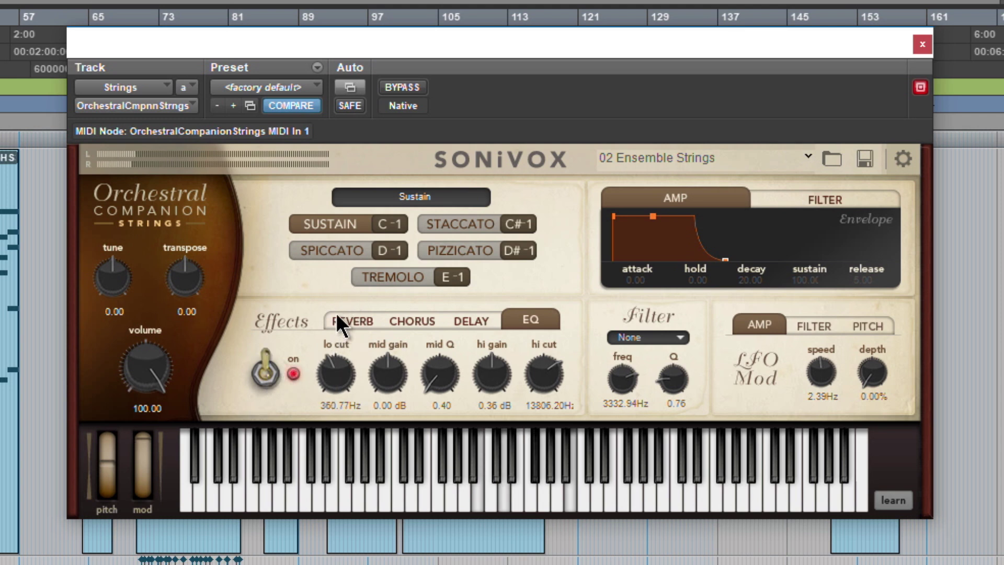
{"action": "left_click_drag", "start_coordinate": [326, 380], "coordinate": [272, 366]}
{"action": "left_click", "coordinate": [352, 321]}
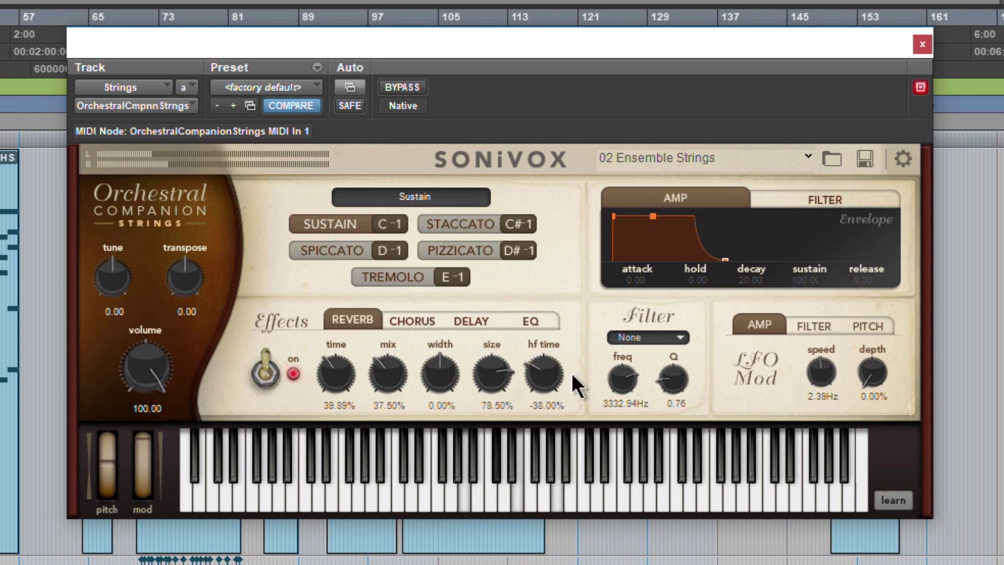
- Set the chorus wet level to 0.49 dB and feedback to 32.50%, and the reverb time to 40.89%
{"action": "left_click", "coordinate": [412, 321]}
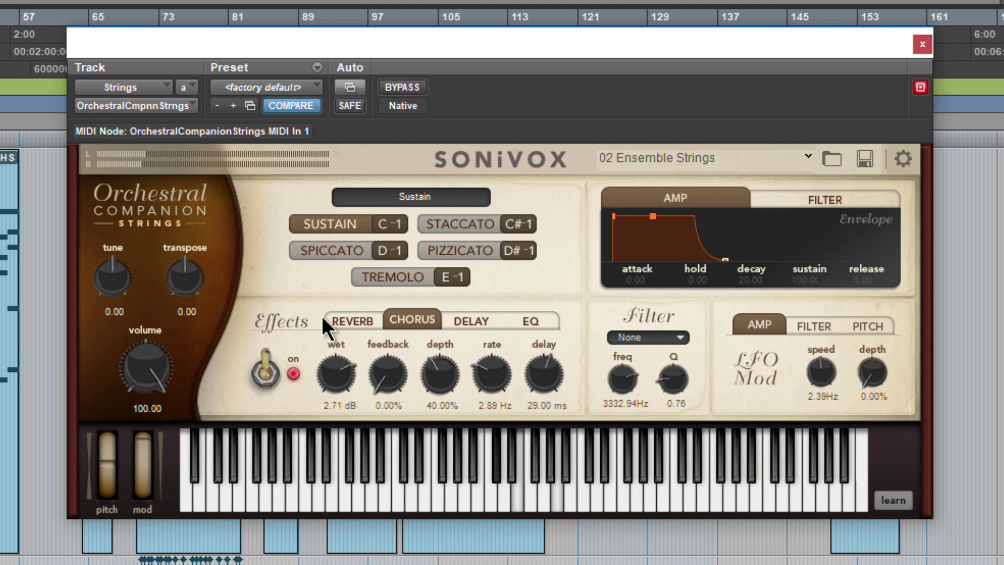
{"action": "left_click_drag", "start_coordinate": [382, 374], "coordinate": [390, 311]}
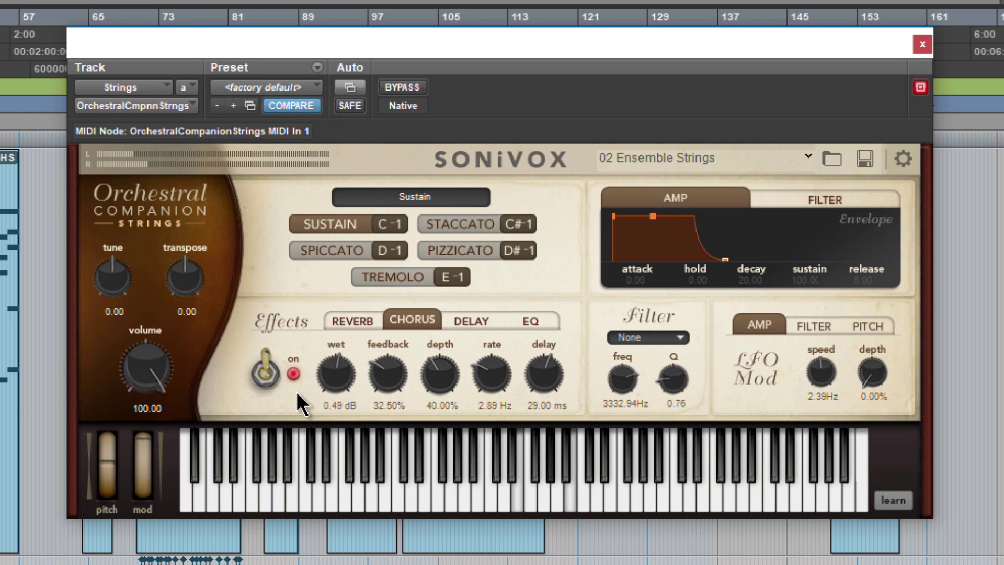
{"action": "left_click", "coordinate": [345, 324]}
{"action": "left_click_drag", "start_coordinate": [327, 375], "coordinate": [311, 377]}
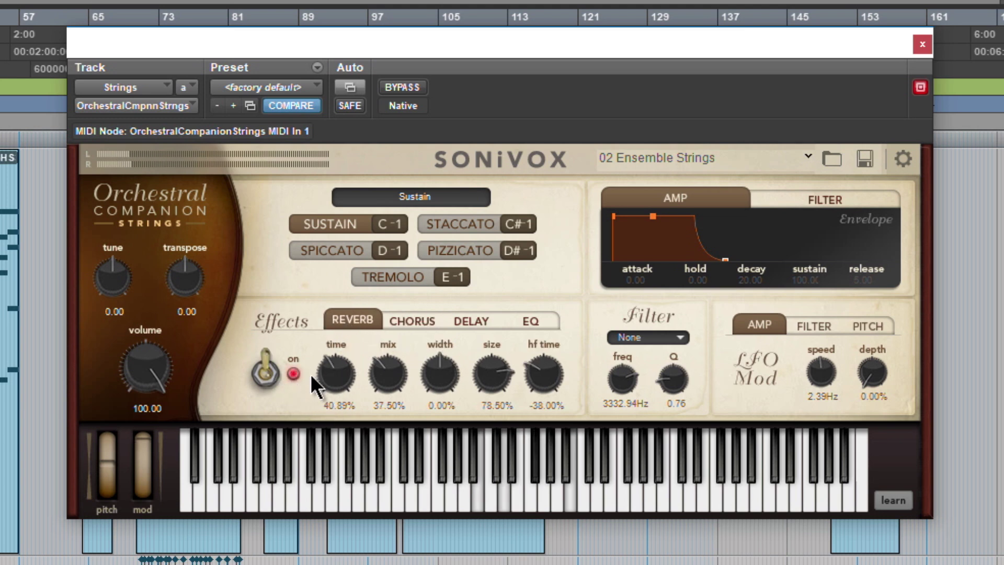
{"action": "left_click", "coordinate": [409, 321]}
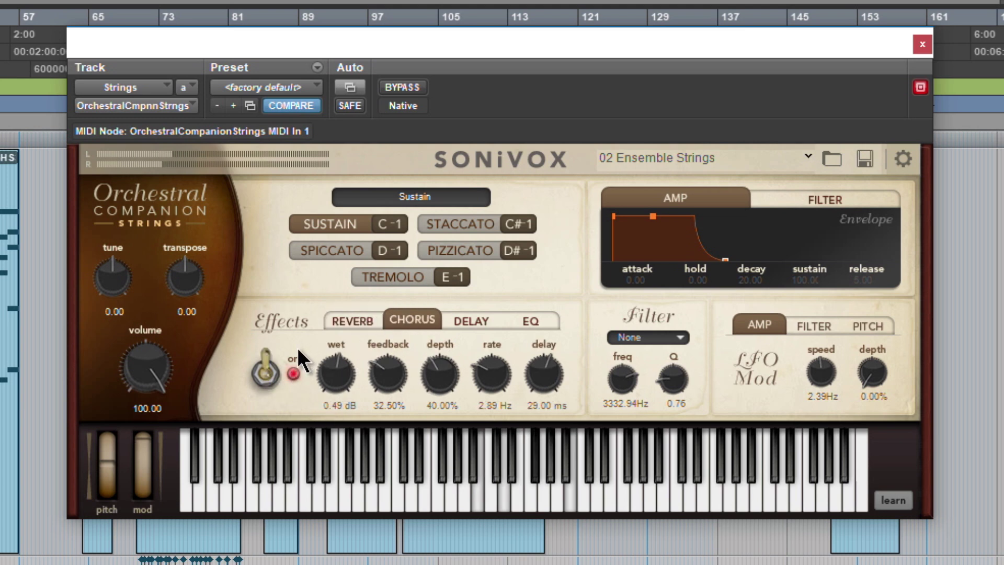
- Lower the plug-in volume to 79.19 and raise the amp LFO depth during playback
{"action": "left_click_drag", "start_coordinate": [148, 364], "coordinate": [152, 373]}
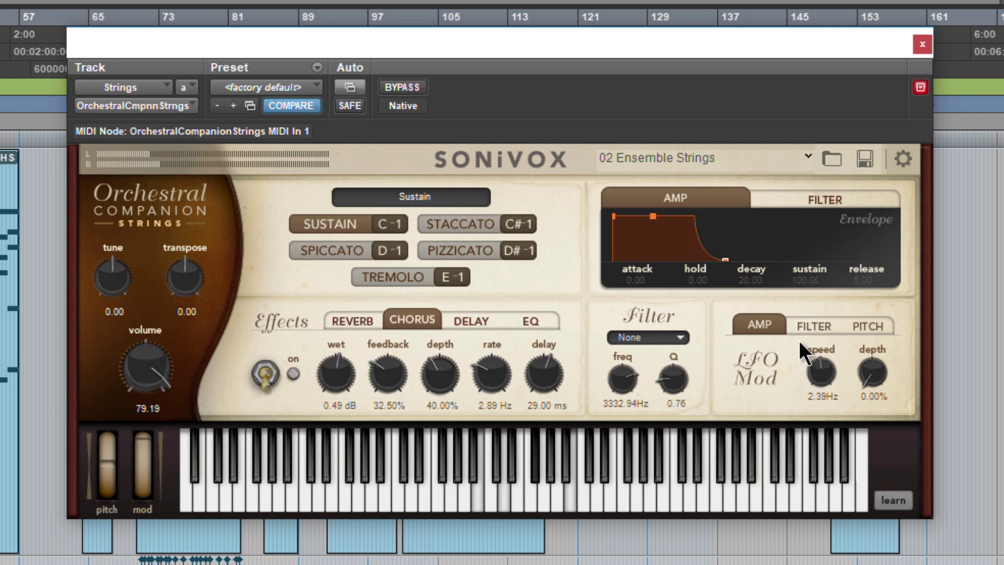
{"action": "left_click_drag", "start_coordinate": [873, 367], "coordinate": [876, 345]}
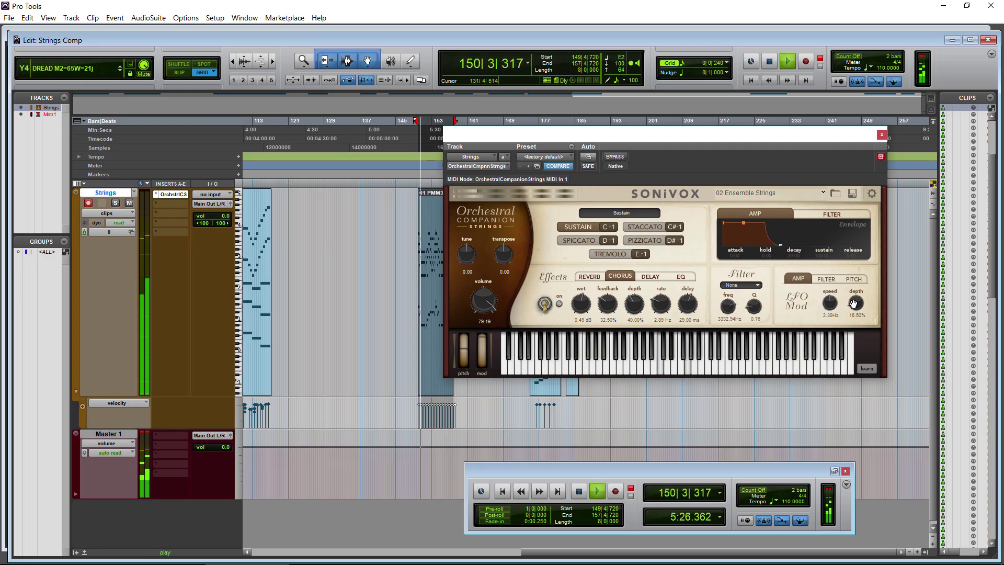
{"action": "left_click_drag", "start_coordinate": [853, 304], "coordinate": [853, 305]}
- Audition the clip with the Pizzicato articulation, set the amp LFO speed to 1.54 Hz and depth to 22%, and stop playback
{"action": "left_click", "coordinate": [655, 228]}
{"action": "left_click_drag", "start_coordinate": [695, 136], "coordinate": [728, 128]}
{"action": "left_click_drag", "start_coordinate": [889, 299], "coordinate": [891, 296]}
{"action": "left_click", "coordinate": [663, 233]}
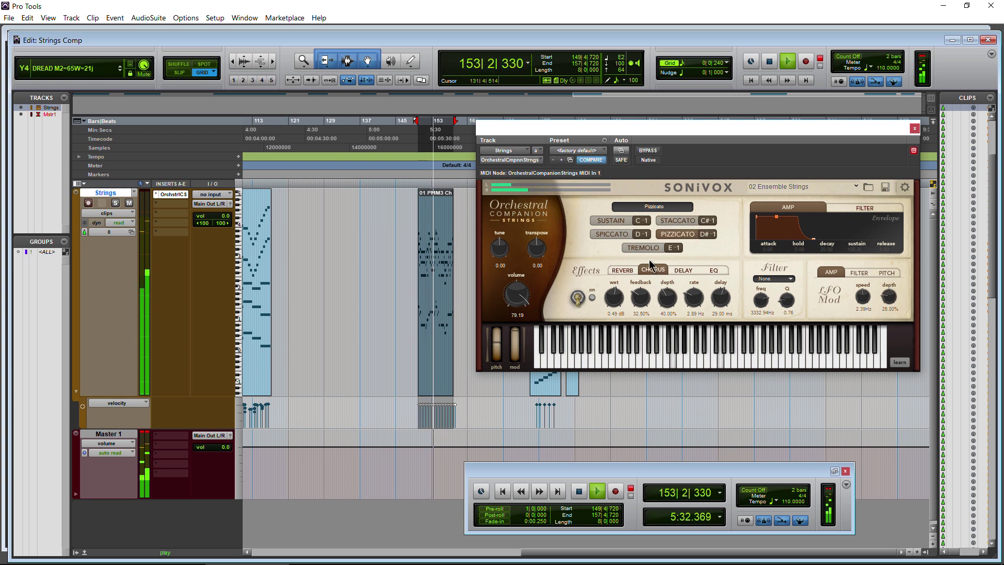
{"action": "left_click_drag", "start_coordinate": [891, 304], "coordinate": [864, 315]}
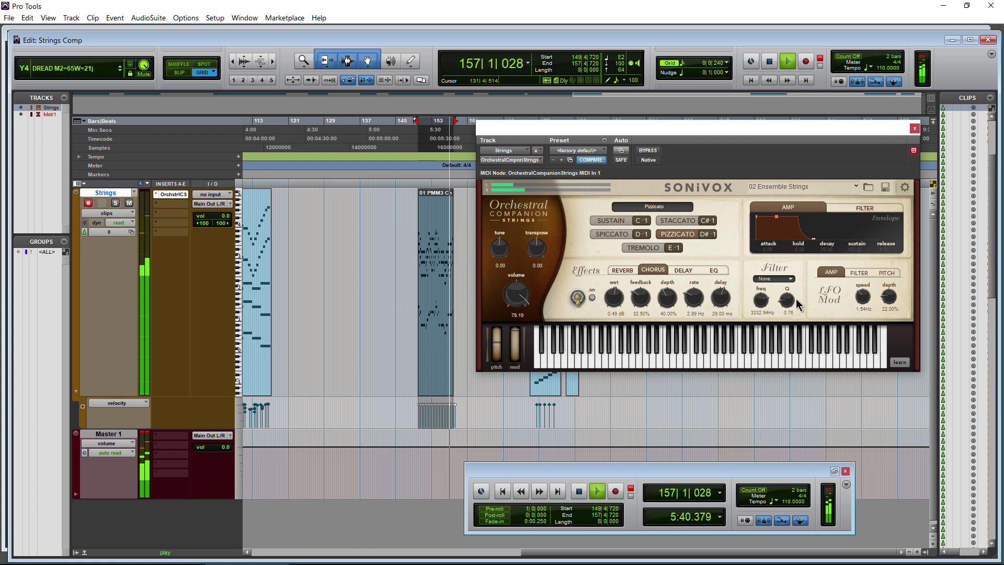
{"action": "key", "text": "space"}
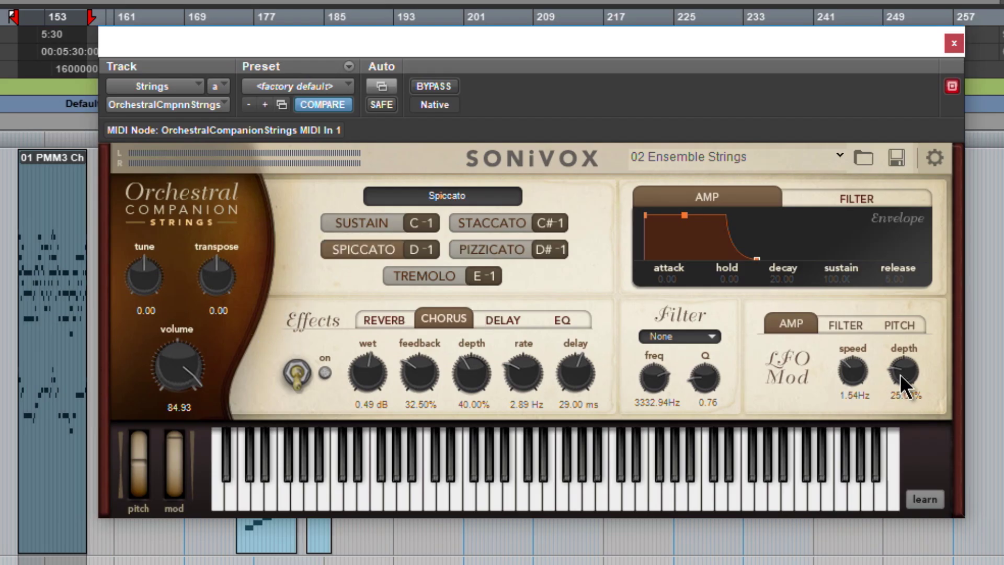
- Check the filter and pitch LFO settings, and set the amp LFO speed to 1.63 Hz and depth to 32%
{"action": "scroll", "coordinate": [903, 374], "scroll_direction": "up", "scroll_amount": 3}
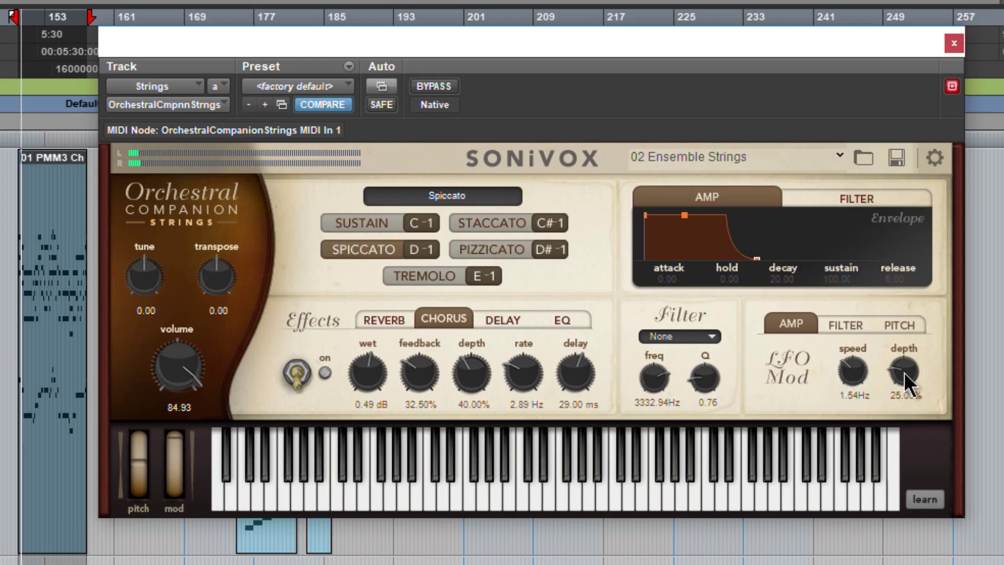
{"action": "left_click", "coordinate": [852, 328]}
{"action": "left_click", "coordinate": [910, 326]}
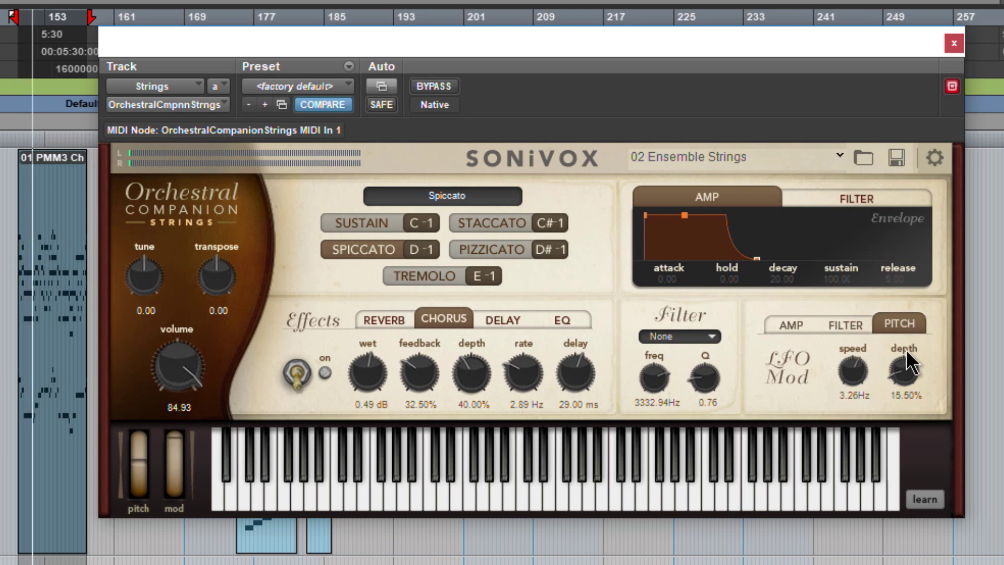
{"action": "left_click", "coordinate": [791, 324]}
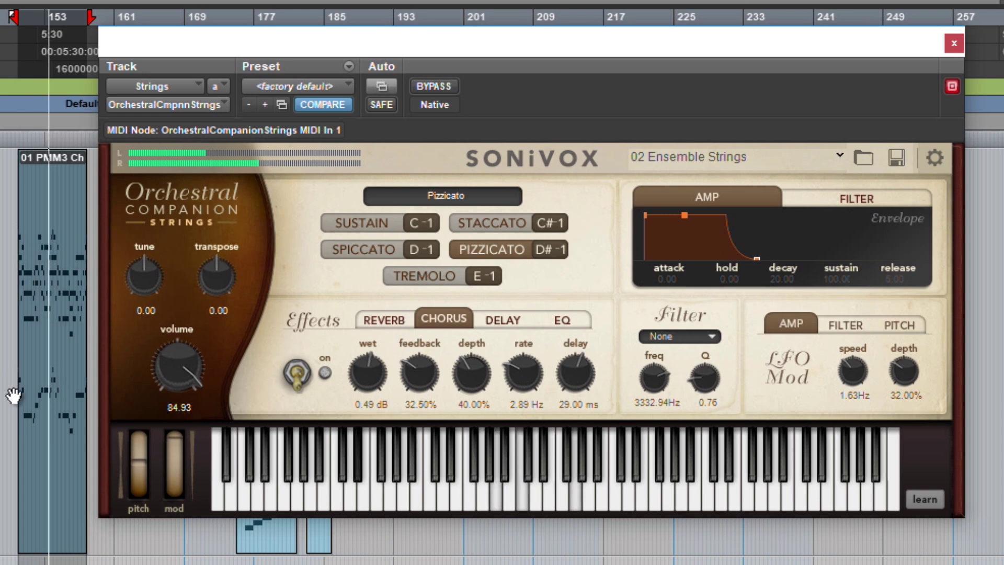
- Set chorus wet to -0.11 dB, and enable delay with 18% wet, 44.50% feedback, -40.50° pan and a 929.99 ms left delay
{"action": "scroll", "coordinate": [13, 396], "scroll_direction": "left", "scroll_amount": 4}
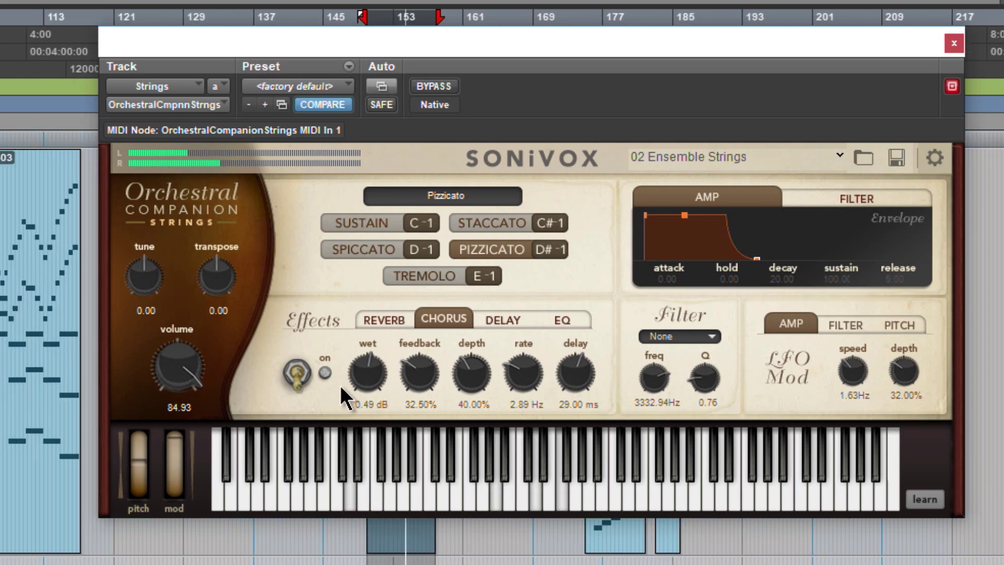
{"action": "left_click_drag", "start_coordinate": [369, 373], "coordinate": [324, 371]}
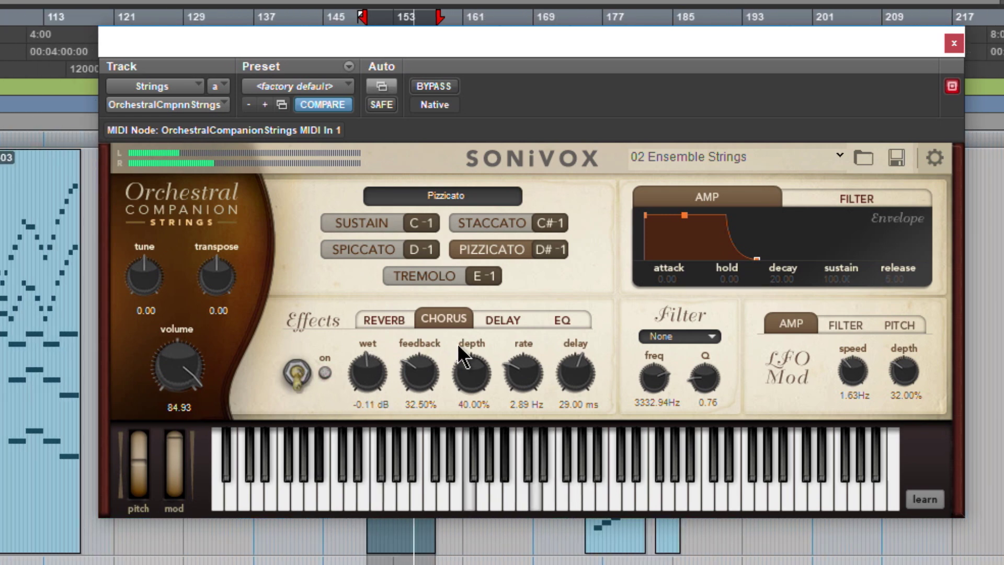
{"action": "left_click", "coordinate": [502, 320]}
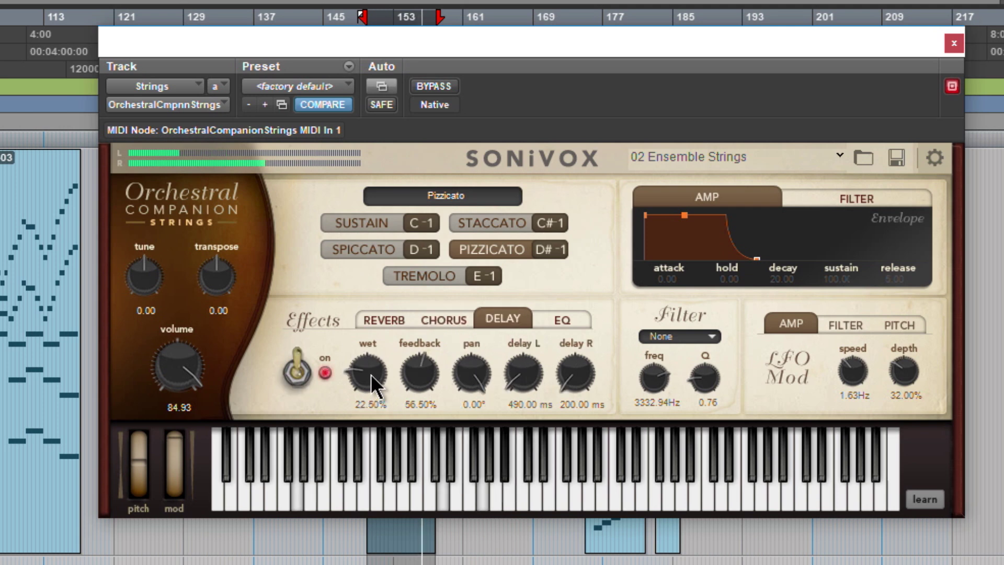
{"action": "left_click_drag", "start_coordinate": [372, 374], "coordinate": [372, 384]}
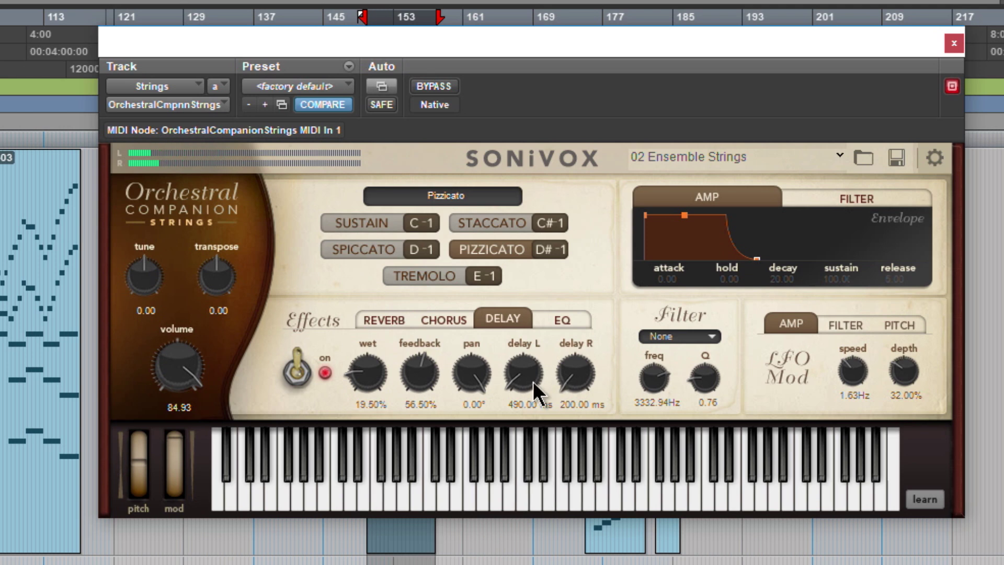
{"action": "left_click_drag", "start_coordinate": [533, 381], "coordinate": [535, 369]}
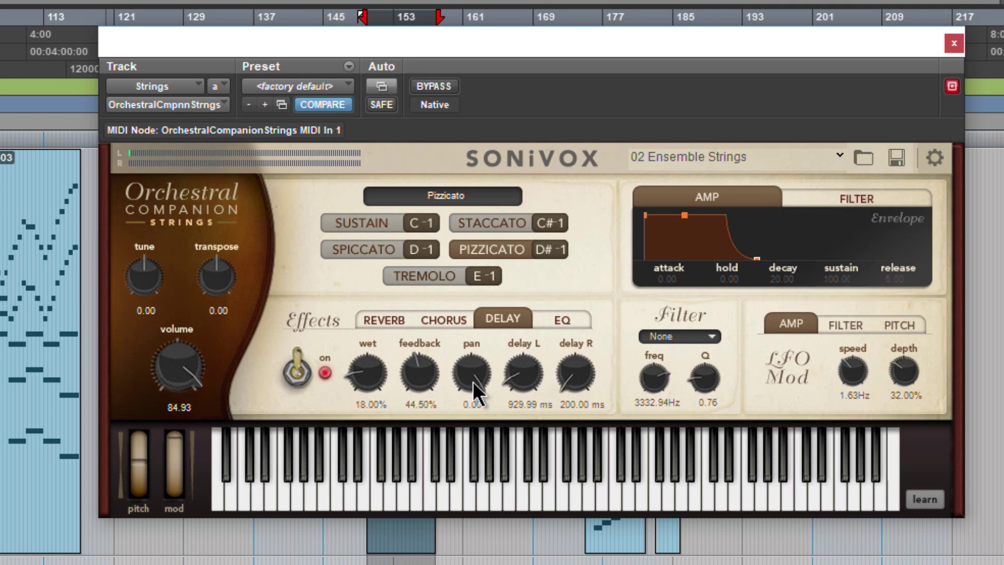
{"action": "left_click_drag", "start_coordinate": [473, 382], "coordinate": [472, 416]}
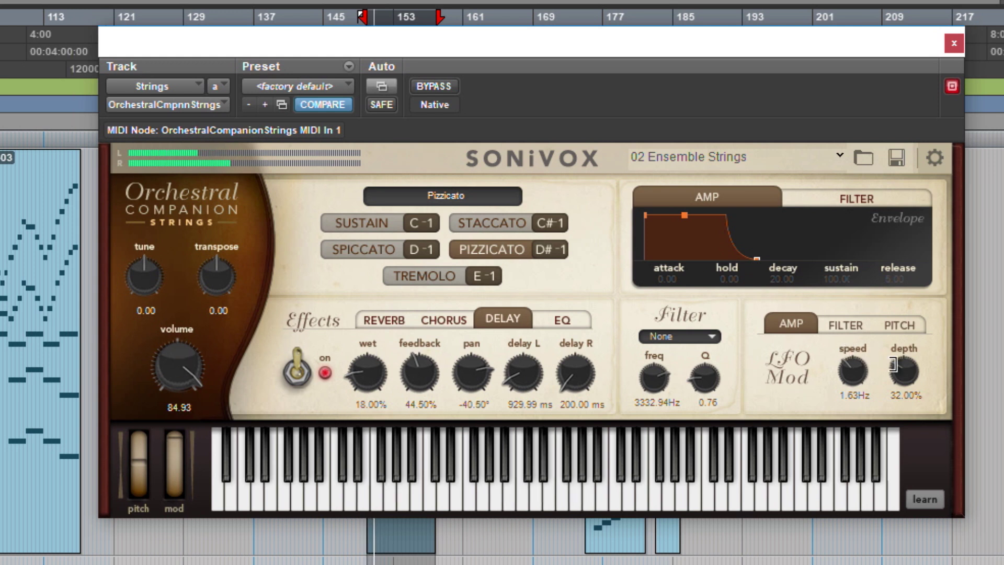
- Set the amp LFO depth to 27% and apply a Low Pass 2P filter with a Q of 2.33
{"action": "left_click_drag", "start_coordinate": [908, 368], "coordinate": [908, 372]}
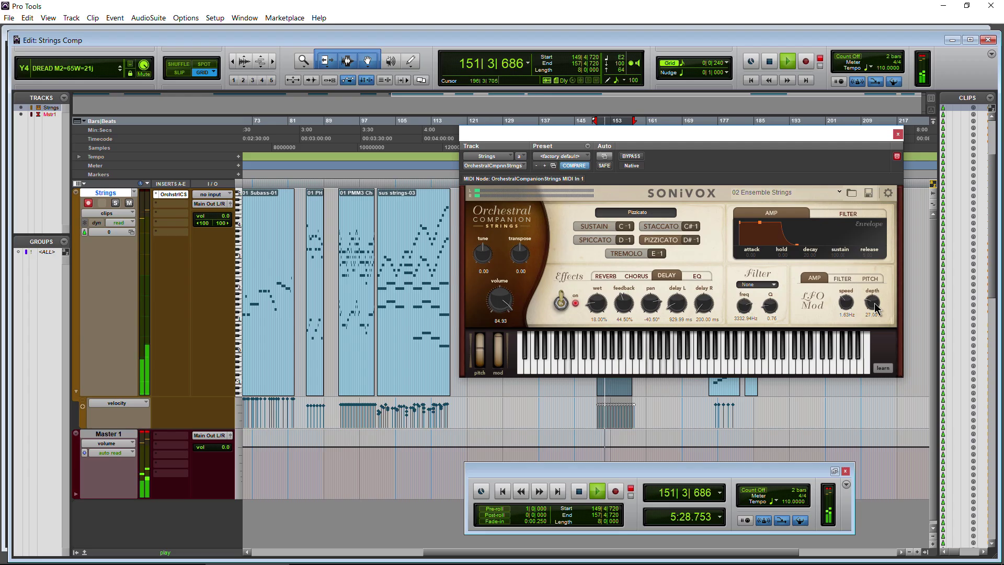
{"action": "left_click", "coordinate": [710, 336]}
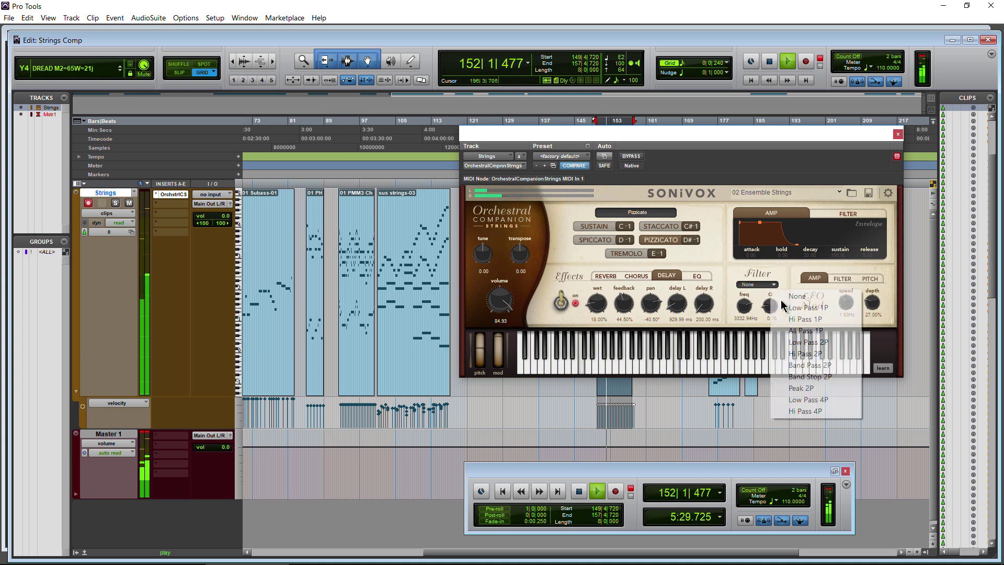
{"action": "left_click", "coordinate": [817, 343]}
{"action": "left_click_drag", "start_coordinate": [747, 316], "coordinate": [773, 292]}
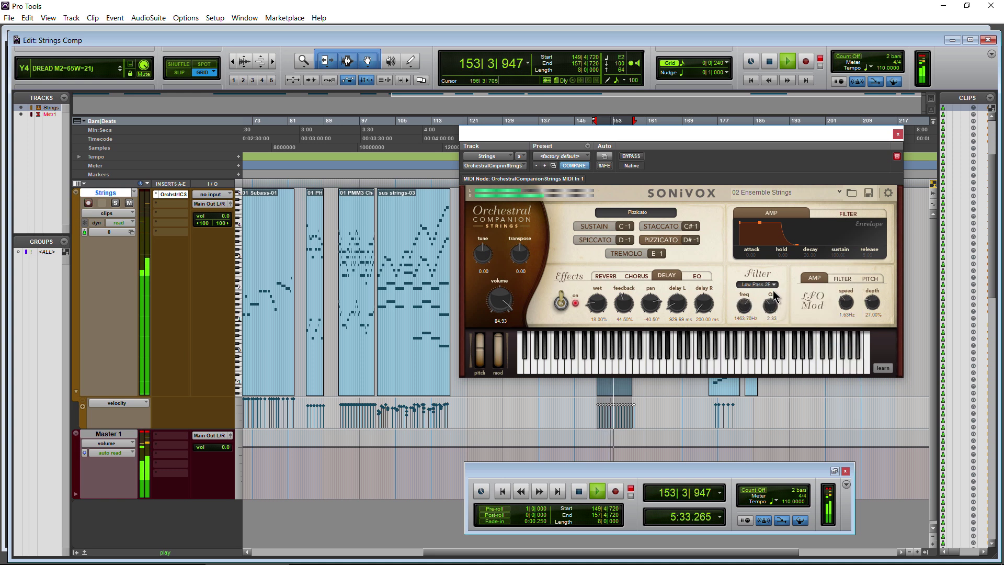
- Lengthen the attack of the filter envelope
{"action": "left_click", "coordinate": [848, 213]}
{"action": "mouse_move", "coordinate": [749, 224]}
{"action": "left_mouse_down"}
{"action": "mouse_move", "coordinate": [761, 225]}
{"action": "mouse_move", "coordinate": [753, 225]}
{"action": "left_mouse_up"}
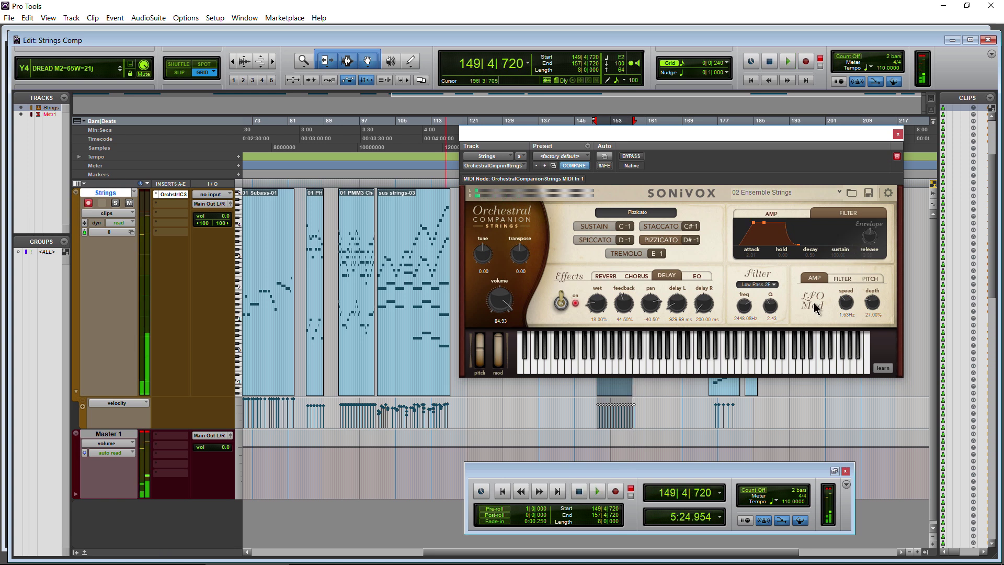
- Set the filter frequency to 3956.09 Hz and Q to 4.10, and stop playback
{"action": "left_click_drag", "start_coordinate": [773, 316], "coordinate": [774, 291]}
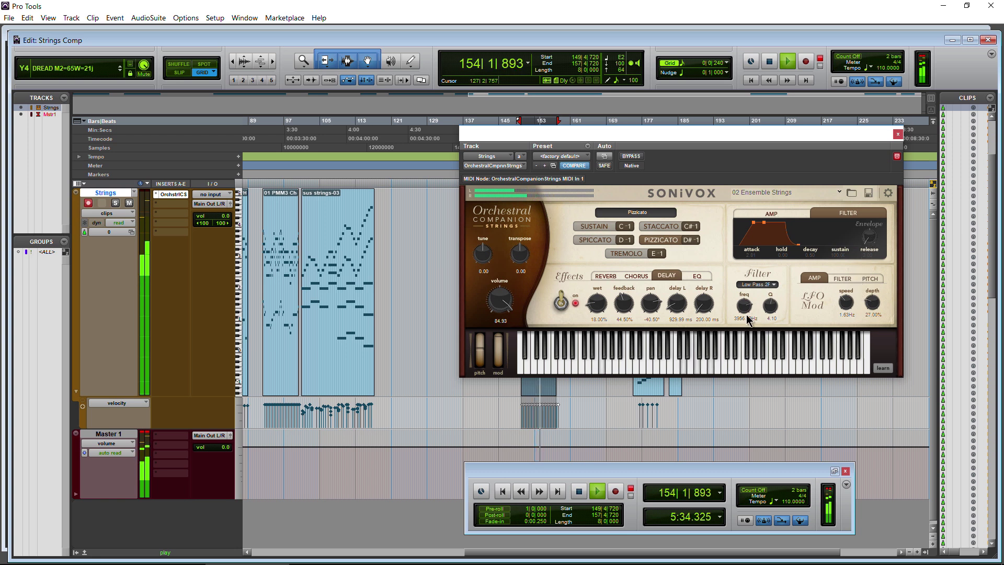
{"action": "key", "text": "space"}
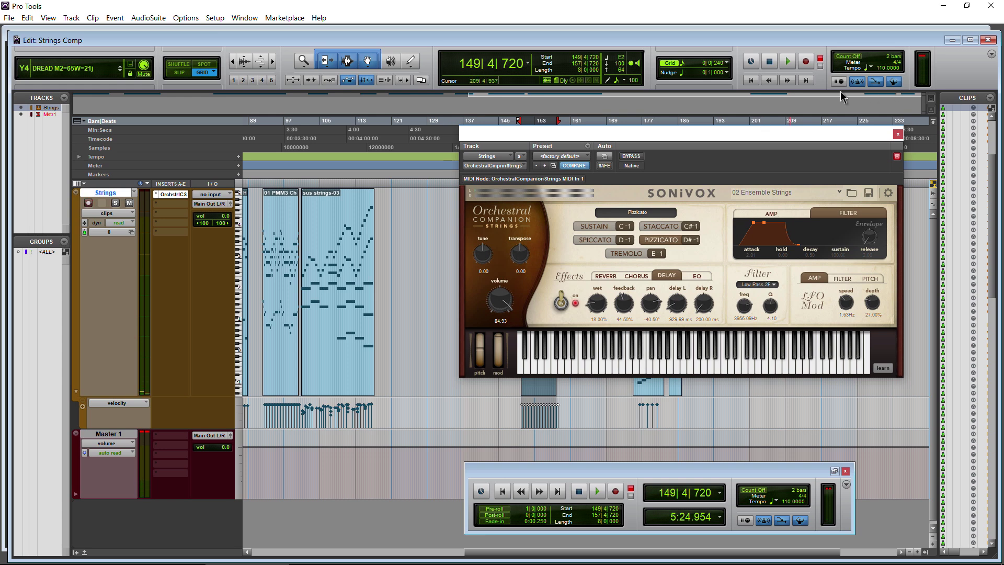
{"action": "left_click_drag", "start_coordinate": [690, 137], "coordinate": [687, 162]}
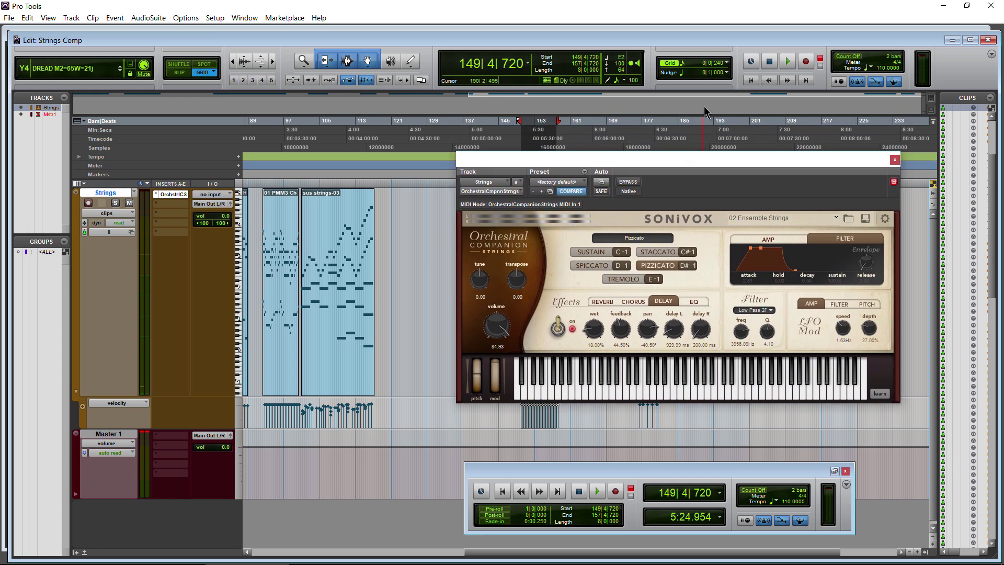
- Play the MIDI-01 clip at the start of the session, switch off the delay and bring up the EQ settings
{"action": "key", "text": "Return"}
{"action": "left_click", "coordinate": [266, 361]}
{"action": "key", "text": "space"}
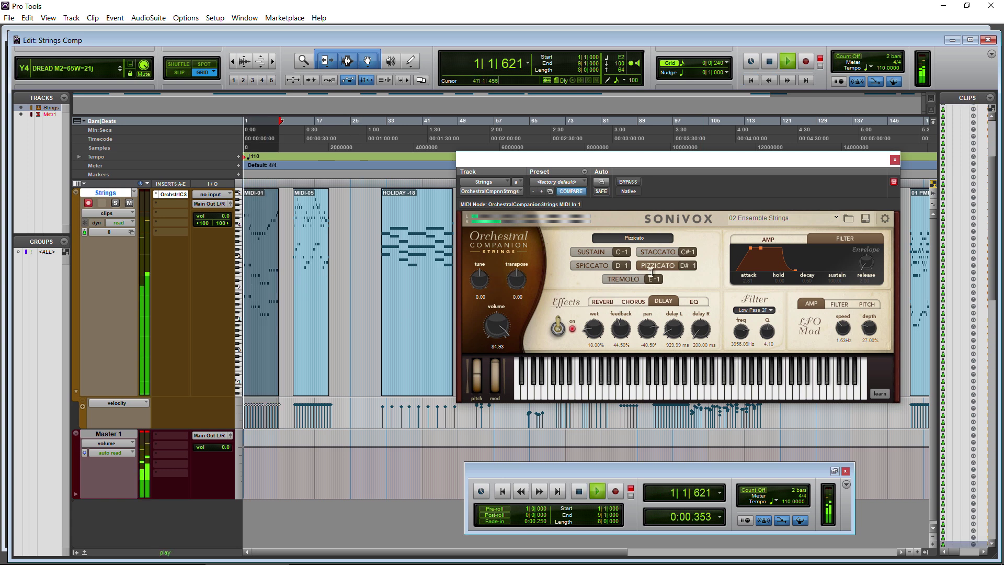
{"action": "left_click", "coordinate": [558, 328]}
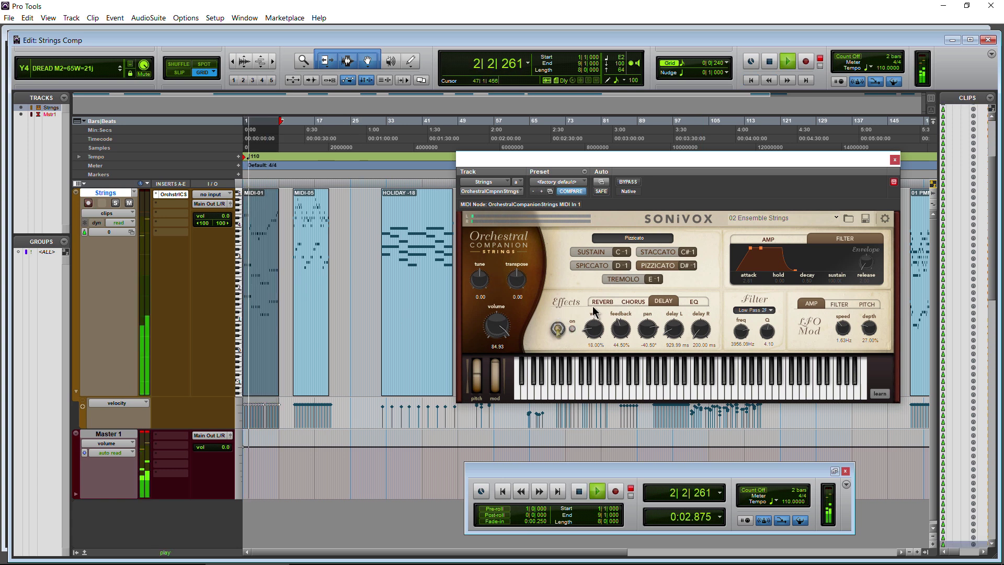
{"action": "left_click", "coordinate": [695, 304]}
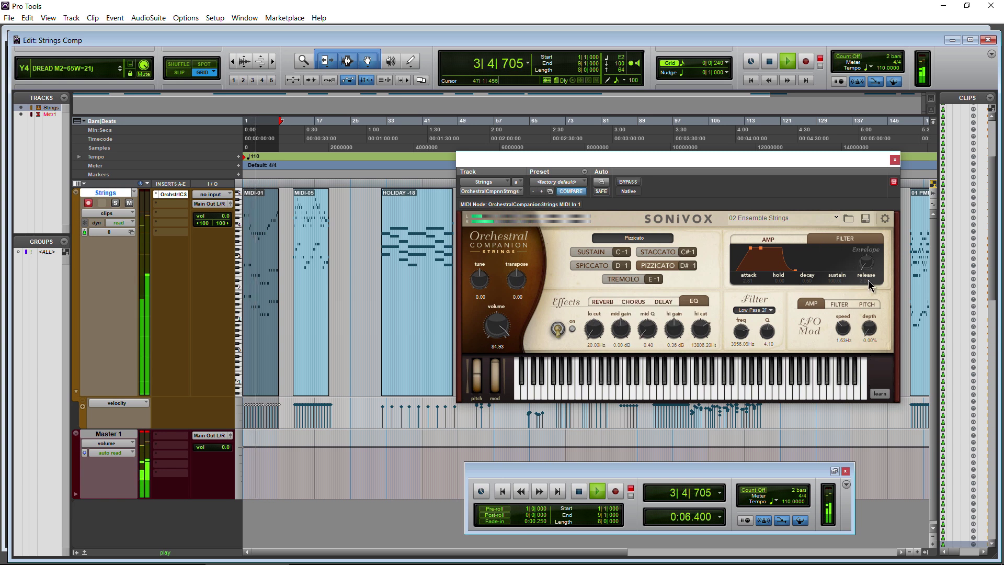
- Change the filter type to Peak 2P, with a frequency of 4859.47 Hz and a Q of 20
{"action": "left_click", "coordinate": [754, 310]}
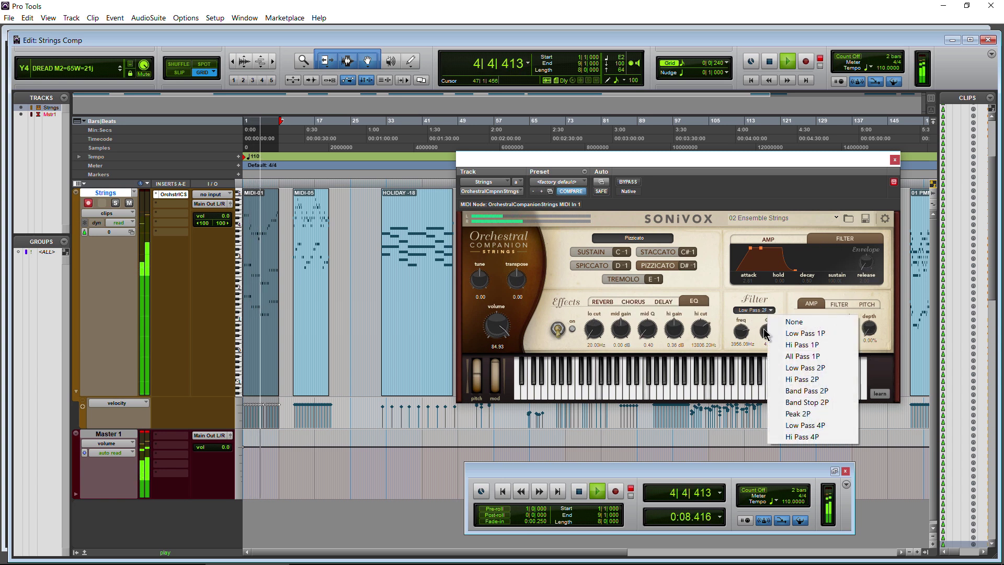
{"action": "left_click", "coordinate": [816, 414]}
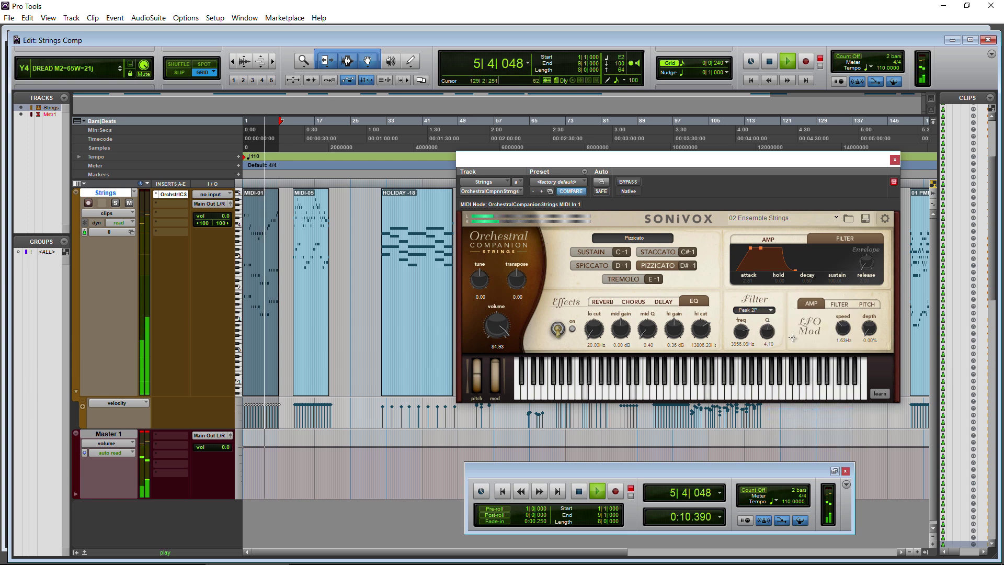
{"action": "left_click_drag", "start_coordinate": [745, 324], "coordinate": [693, 250]}
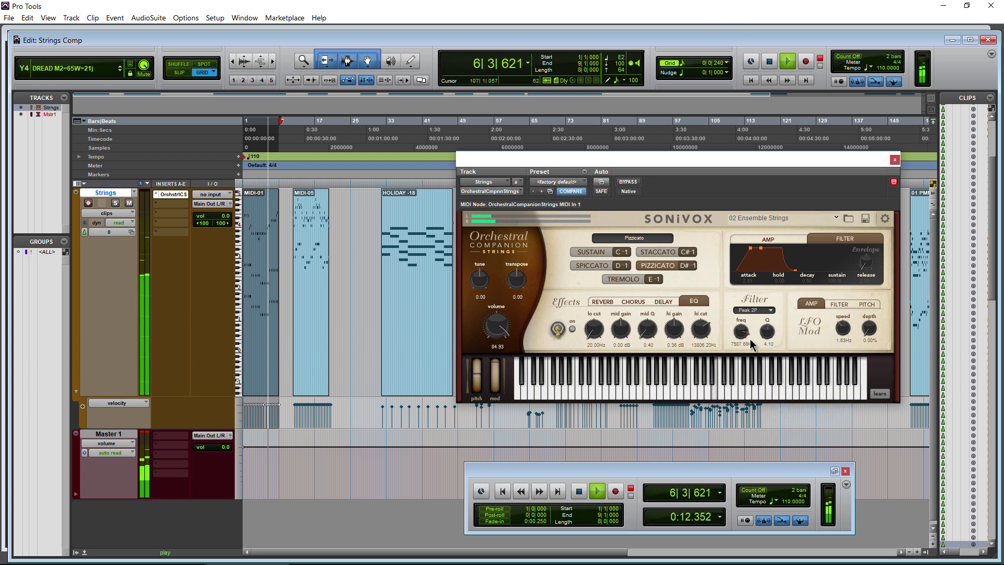
{"action": "mouse_move", "coordinate": [741, 330]}
{"action": "left_mouse_down"}
{"action": "mouse_move", "coordinate": [766, 334]}
{"action": "mouse_move", "coordinate": [739, 348]}
{"action": "mouse_move", "coordinate": [739, 360]}
{"action": "mouse_move", "coordinate": [741, 350]}
{"action": "left_mouse_up"}
- Play the HOLIDAY -18 clip with the Tremolo articulation
{"action": "key", "text": "space"}
{"action": "left_click", "coordinate": [420, 333]}
{"action": "key", "text": "space"}
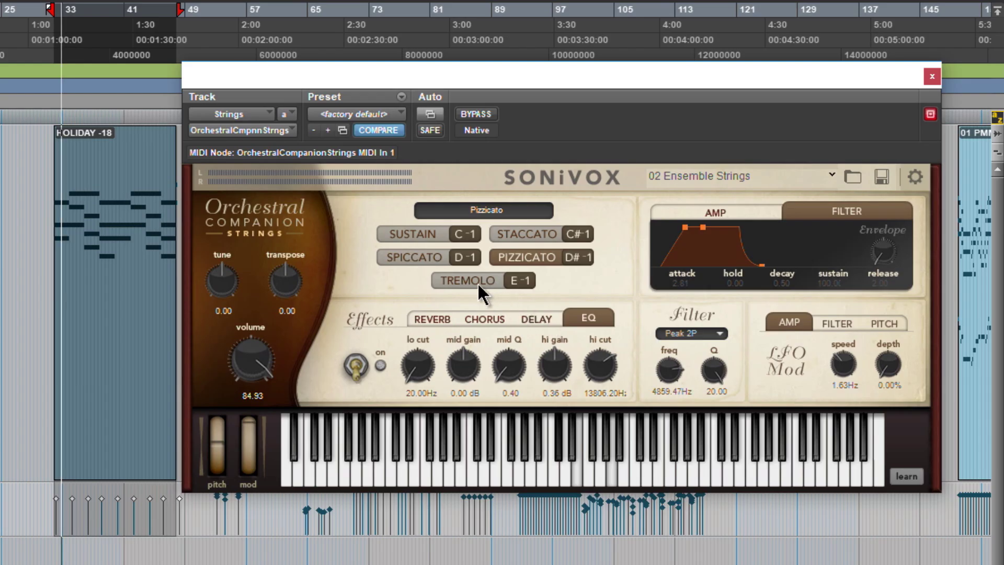
{"action": "left_click", "coordinate": [625, 280]}
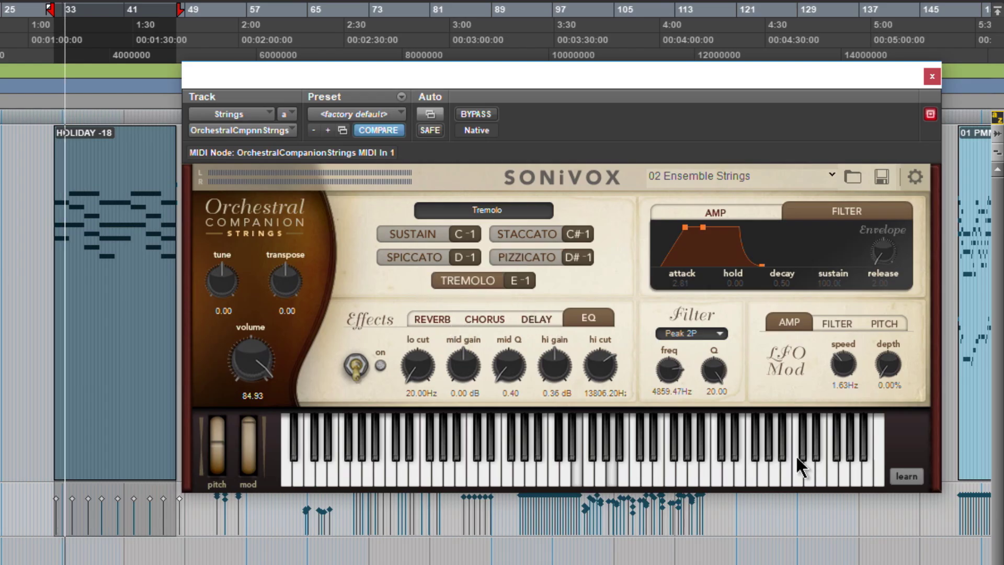
- Lower the filter frequency to 1276.06 Hz, adjust the amp LFO depth and bring up the filter LFO settings
{"action": "mouse_move", "coordinate": [664, 368]}
{"action": "left_mouse_down"}
{"action": "mouse_move", "coordinate": [662, 437]}
{"action": "mouse_move", "coordinate": [666, 307]}
{"action": "mouse_move", "coordinate": [658, 351]}
{"action": "left_mouse_up"}
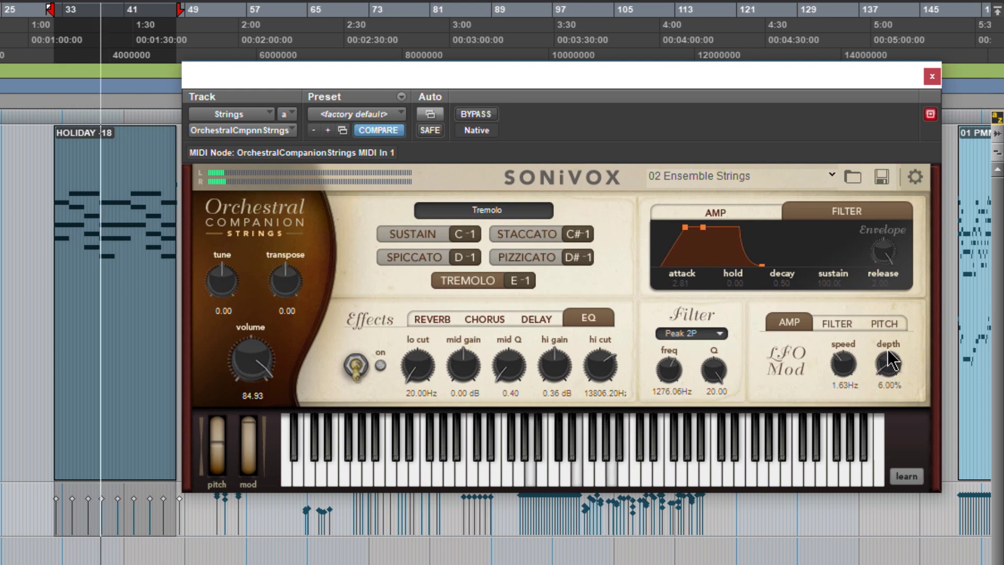
{"action": "left_click_drag", "start_coordinate": [888, 362], "coordinate": [889, 346]}
{"action": "left_click", "coordinate": [839, 323]}
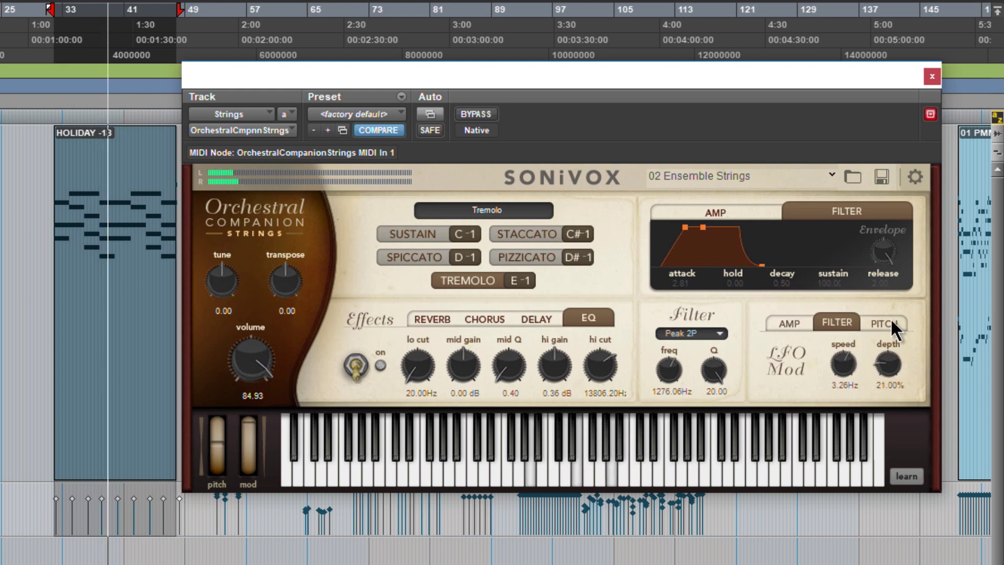
- Audition Spiccato and Sustain, set the volume to 37.32 and the filter frequency to 1414.35 Hz, and return to the session start
{"action": "mouse_move", "coordinate": [663, 373]}
{"action": "left_mouse_down"}
{"action": "mouse_move", "coordinate": [660, 406]}
{"action": "mouse_move", "coordinate": [671, 362]}
{"action": "mouse_move", "coordinate": [667, 349]}
{"action": "mouse_move", "coordinate": [663, 390]}
{"action": "mouse_move", "coordinate": [655, 343]}
{"action": "mouse_move", "coordinate": [657, 360]}
{"action": "left_mouse_up"}
{"action": "left_click", "coordinate": [418, 258]}
{"action": "left_click", "coordinate": [385, 233]}
{"action": "left_click_drag", "start_coordinate": [237, 357], "coordinate": [239, 381]}
{"action": "mouse_move", "coordinate": [665, 379]}
{"action": "left_mouse_down"}
{"action": "mouse_move", "coordinate": [666, 426]}
{"action": "mouse_move", "coordinate": [658, 390]}
{"action": "left_mouse_up"}
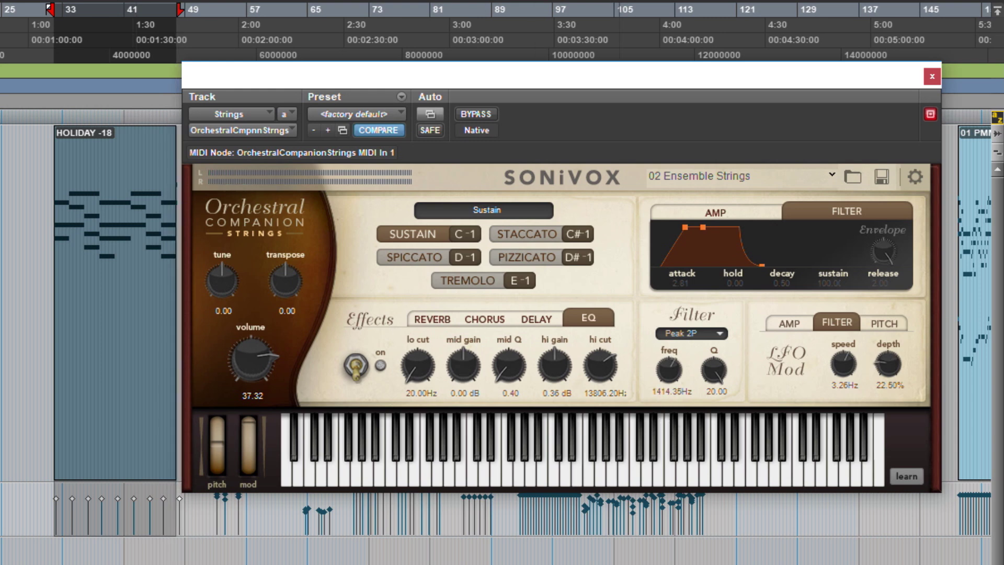
{"action": "key", "text": "Return"}
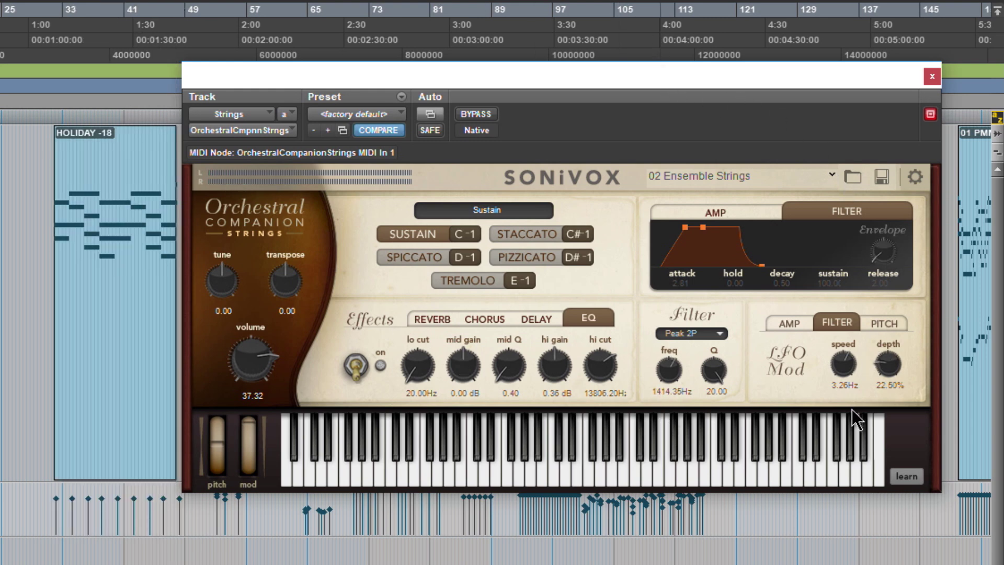
- Bring up the amp envelope, set the filter type to None and bring up the reverb settings
{"action": "left_click", "coordinate": [738, 217]}
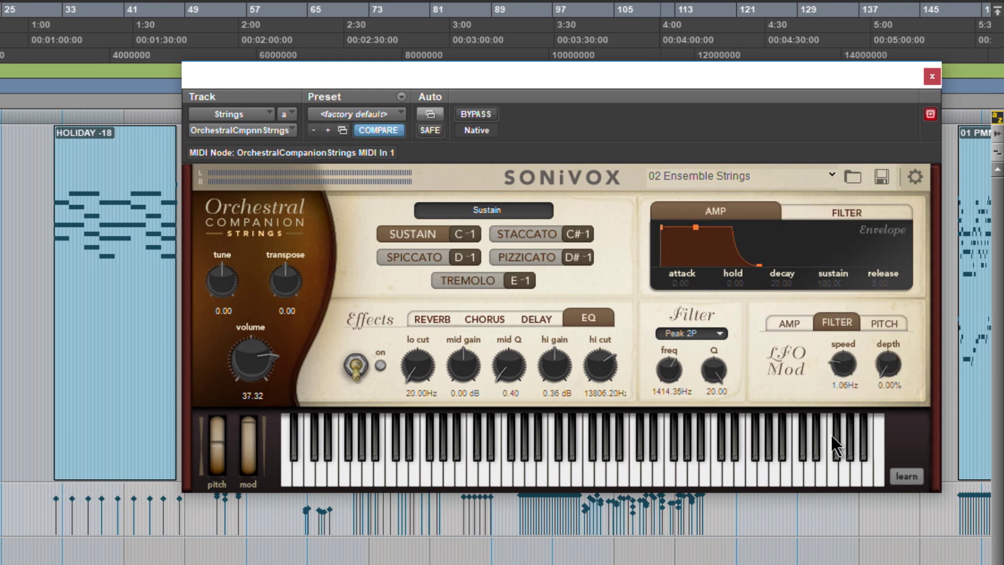
{"action": "left_click", "coordinate": [719, 334]}
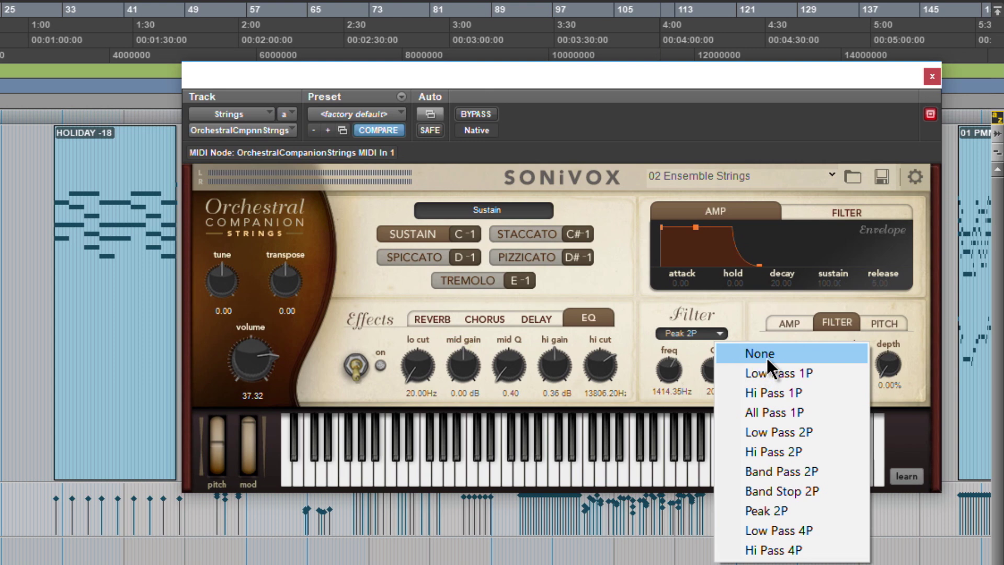
{"action": "left_click", "coordinate": [741, 353]}
{"action": "left_click", "coordinate": [523, 318]}
{"action": "left_click", "coordinate": [482, 318]}
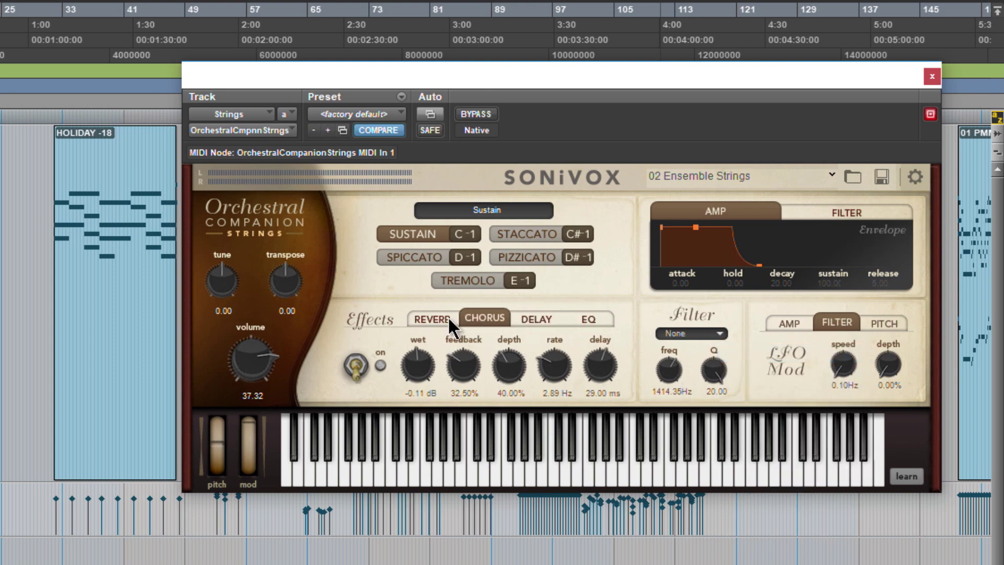
{"action": "left_click", "coordinate": [432, 318]}
- Select the sus strings-03 clip in the Strings track for playback
{"action": "scroll", "coordinate": [1, 349], "scroll_direction": "right", "scroll_amount": 10}
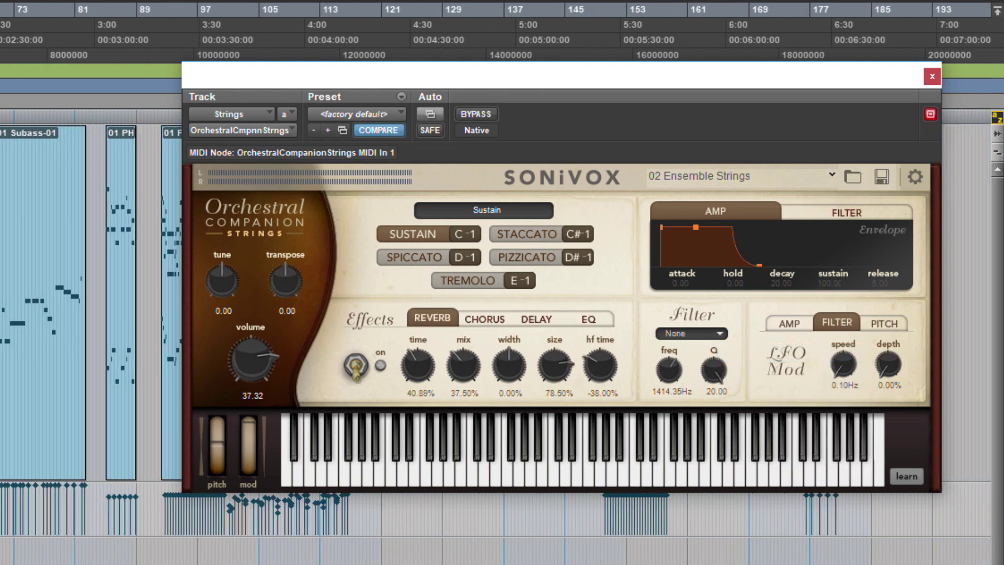
{"action": "scroll", "coordinate": [17, 415], "scroll_direction": "left", "scroll_amount": 2}
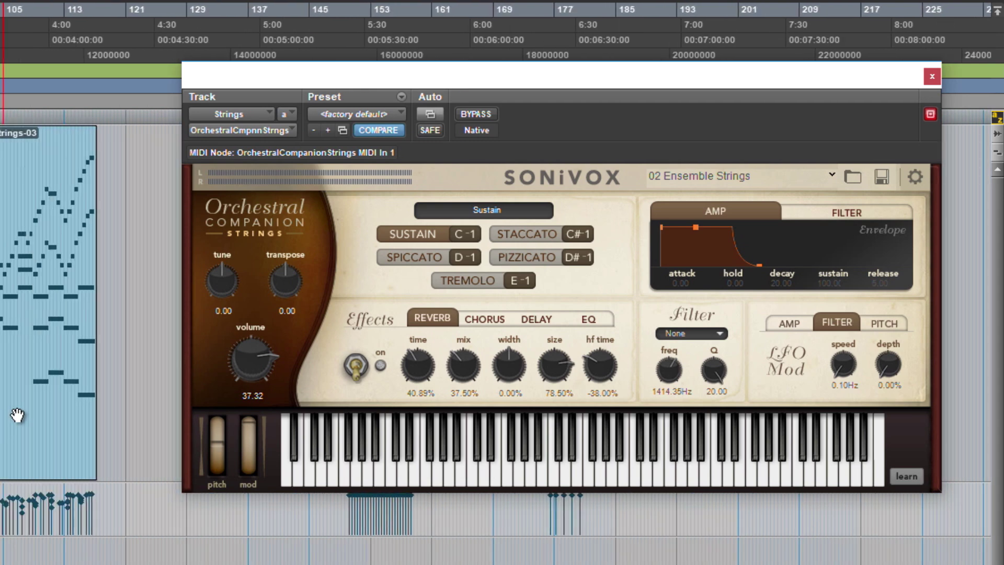
{"action": "left_click", "coordinate": [41, 437]}
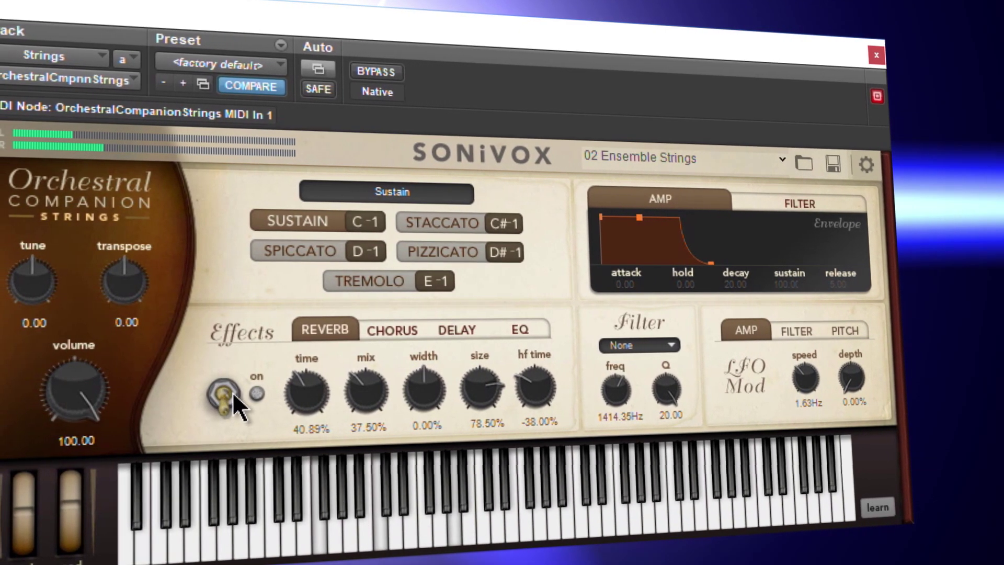
- Enable the reverb with a time of 39.39% and a mix of 31%, and check the EQ before returning to reverb
{"action": "left_click_drag", "start_coordinate": [306, 393], "coordinate": [239, 424]}
{"action": "left_click", "coordinate": [227, 403]}
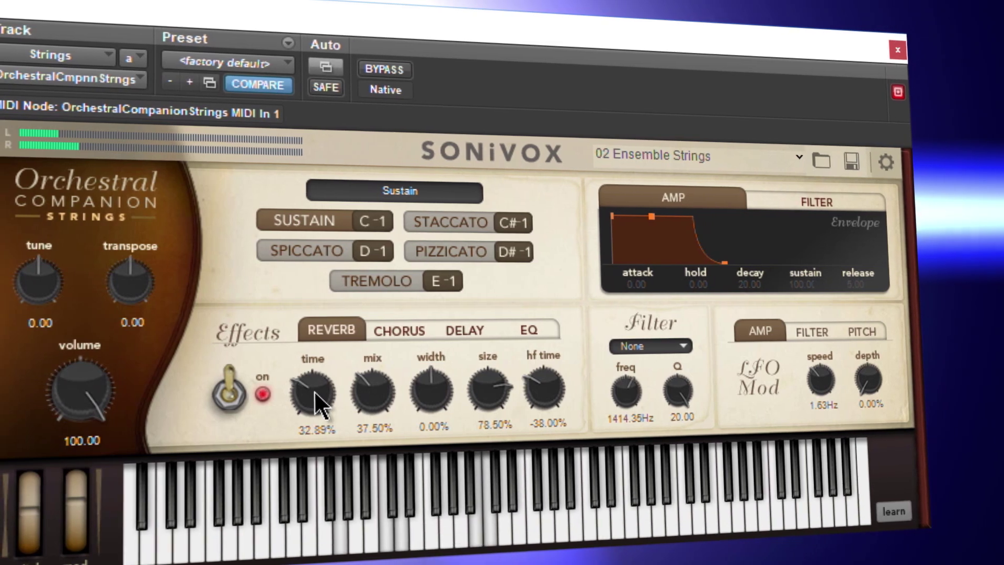
{"action": "left_click_drag", "start_coordinate": [315, 390], "coordinate": [317, 403]}
{"action": "left_click_drag", "start_coordinate": [378, 397], "coordinate": [385, 415]}
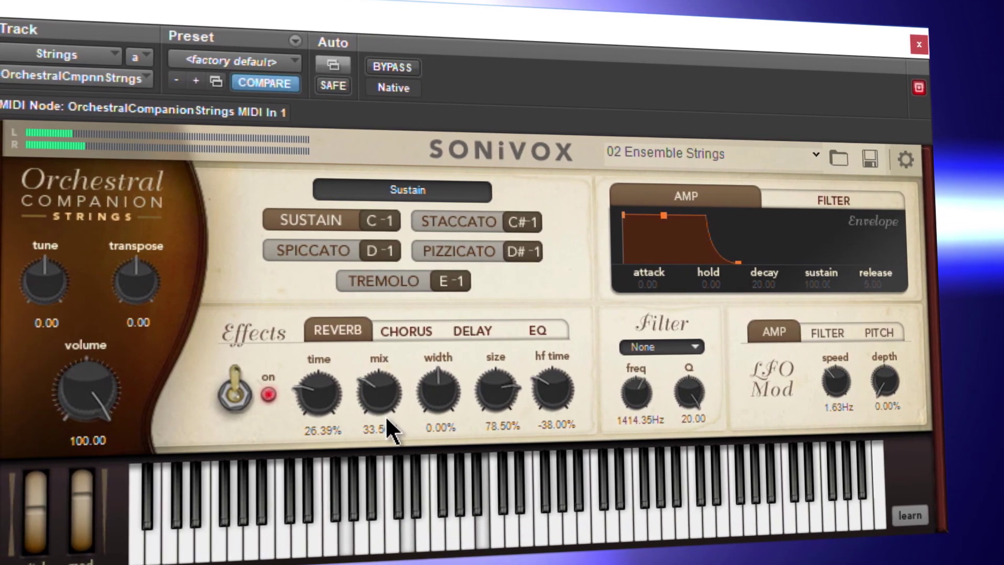
{"action": "left_click_drag", "start_coordinate": [302, 393], "coordinate": [294, 361]}
{"action": "left_click_drag", "start_coordinate": [381, 392], "coordinate": [387, 403]}
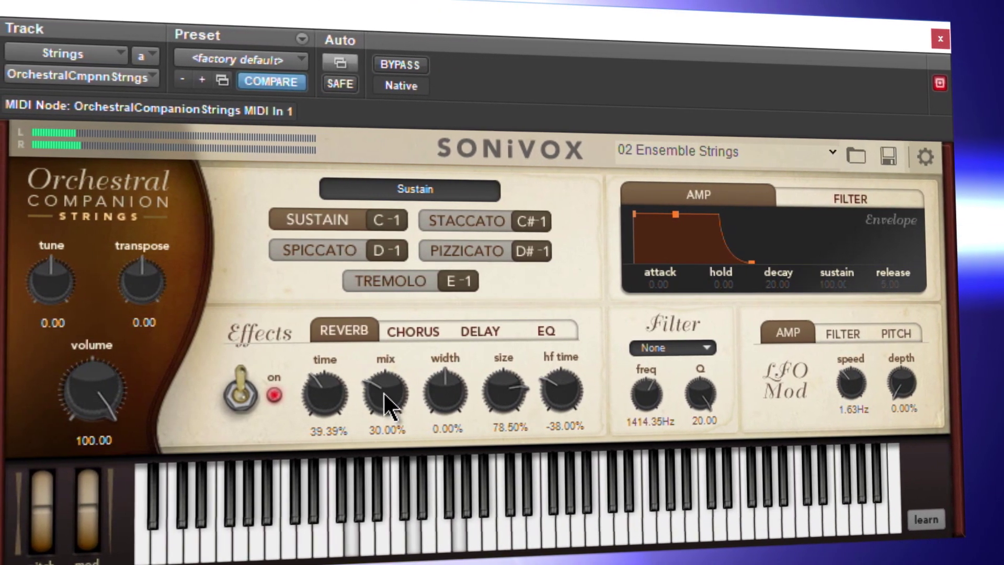
{"action": "left_click", "coordinate": [634, 302]}
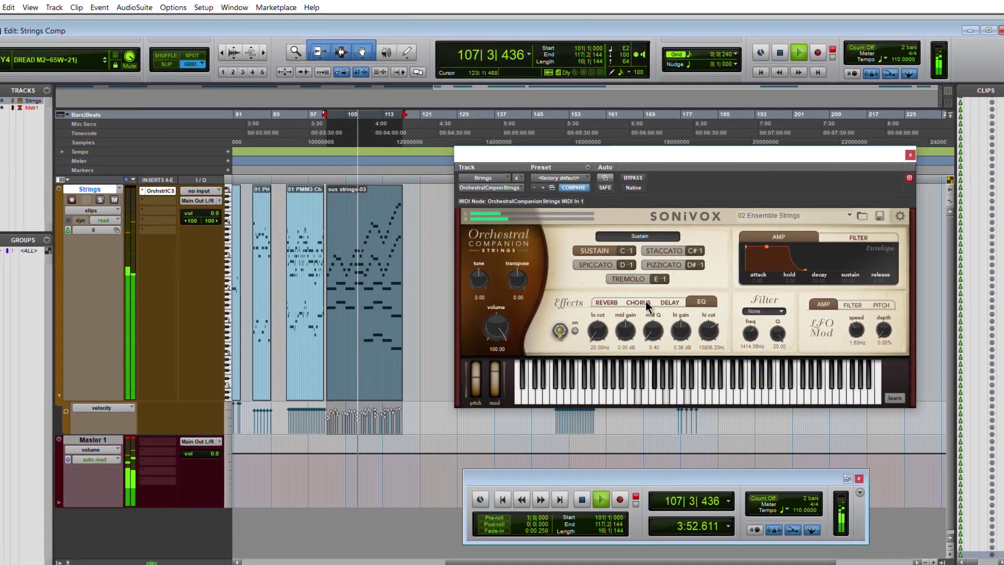
{"action": "left_click", "coordinate": [609, 302]}
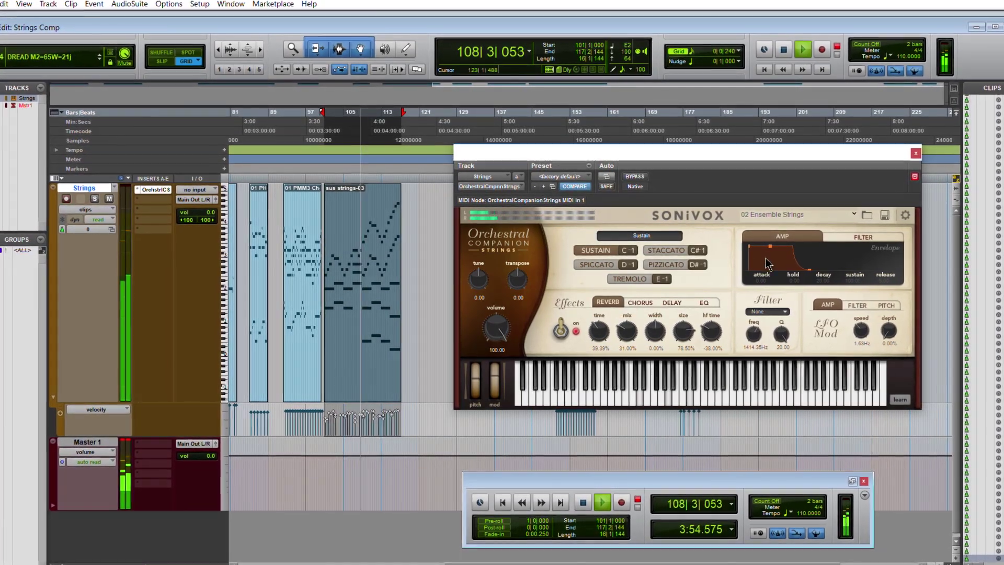